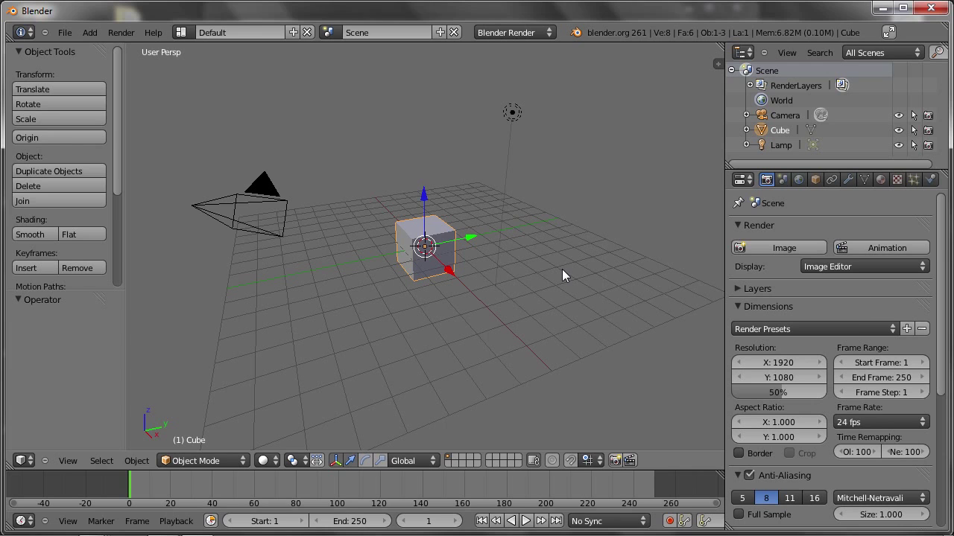
# Step: Switch to the arizona_demo window and play the turin_square footage in a maximized clip editor
pyautogui.hotkey('alt', 'Tab')
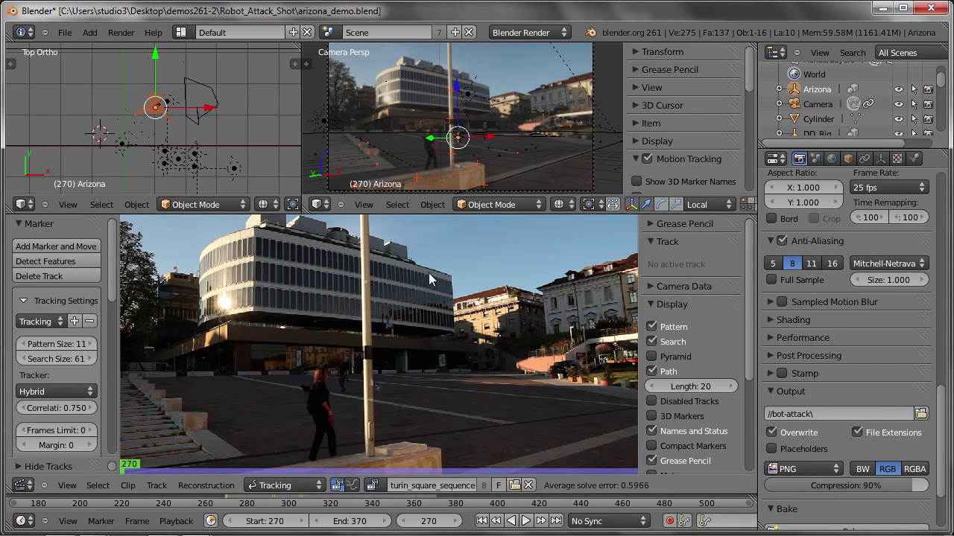
pyautogui.hotkey('ctrl', 'Up')
pyautogui.hotkey('alt', 'a')
pyautogui.scroll(2, 438, 301)
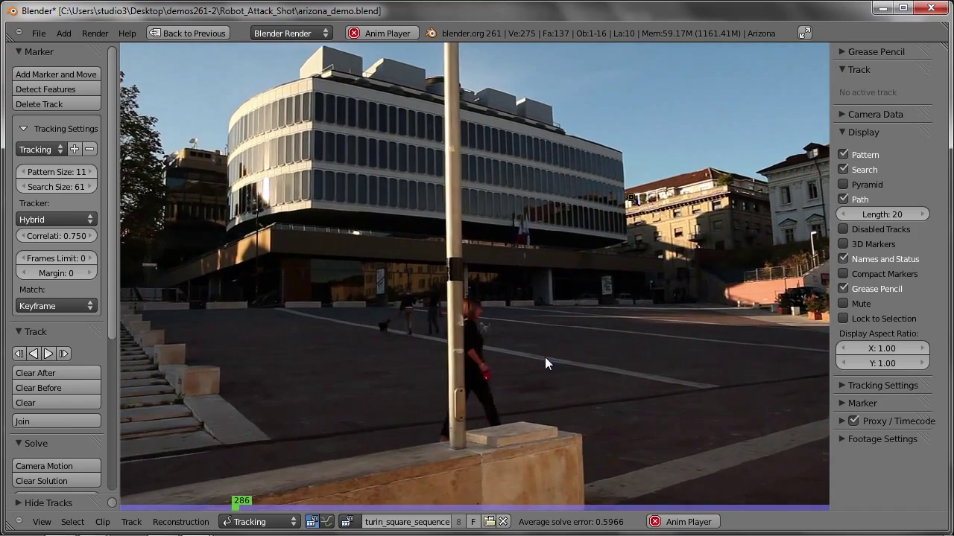
pyautogui.press('Escape')
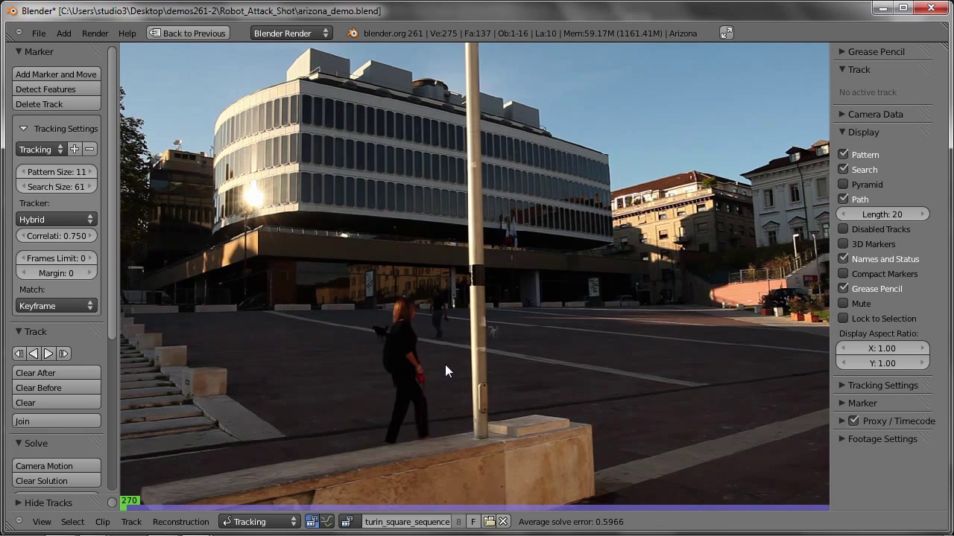
pyautogui.hotkey('ctrl', 'Up')
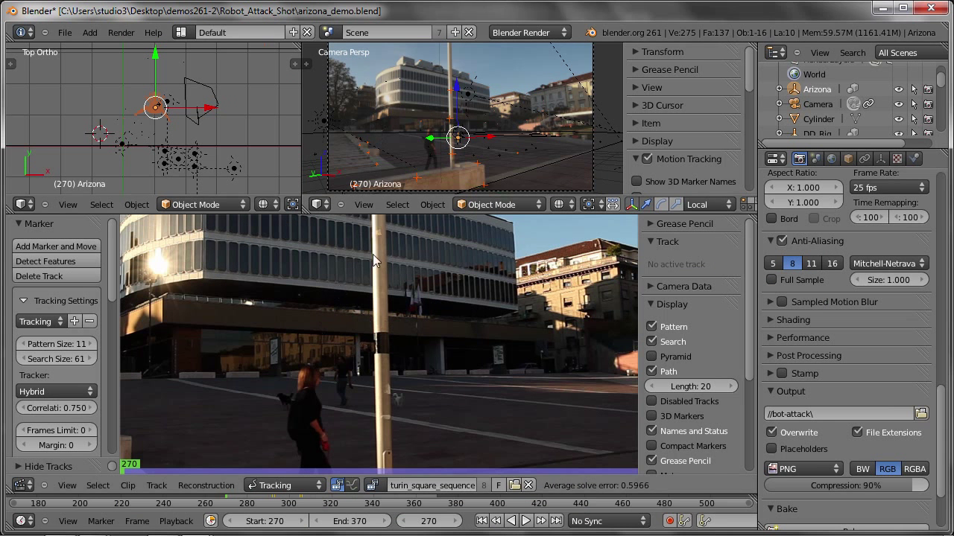
pyautogui.hotkey('ctrl', 'Up')
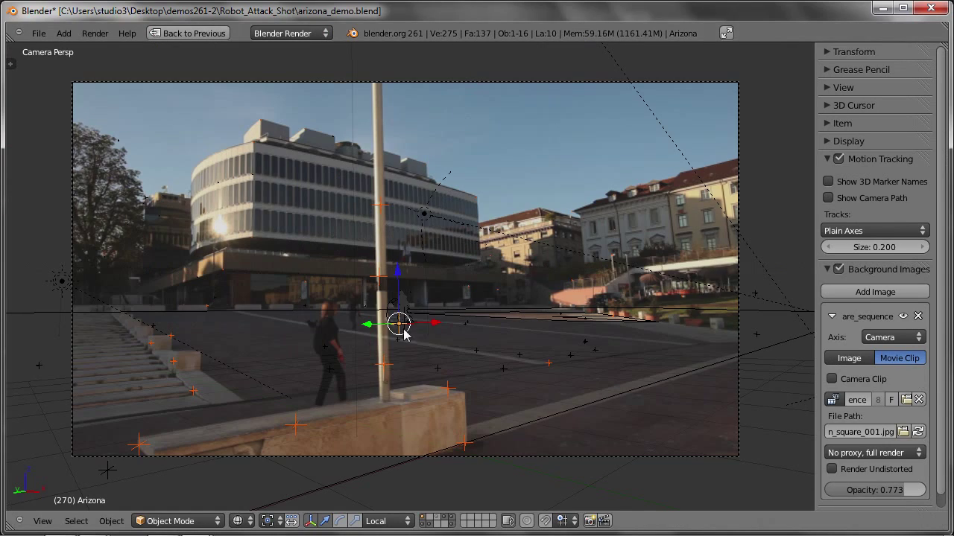
pyautogui.hotkey('alt', 'a')
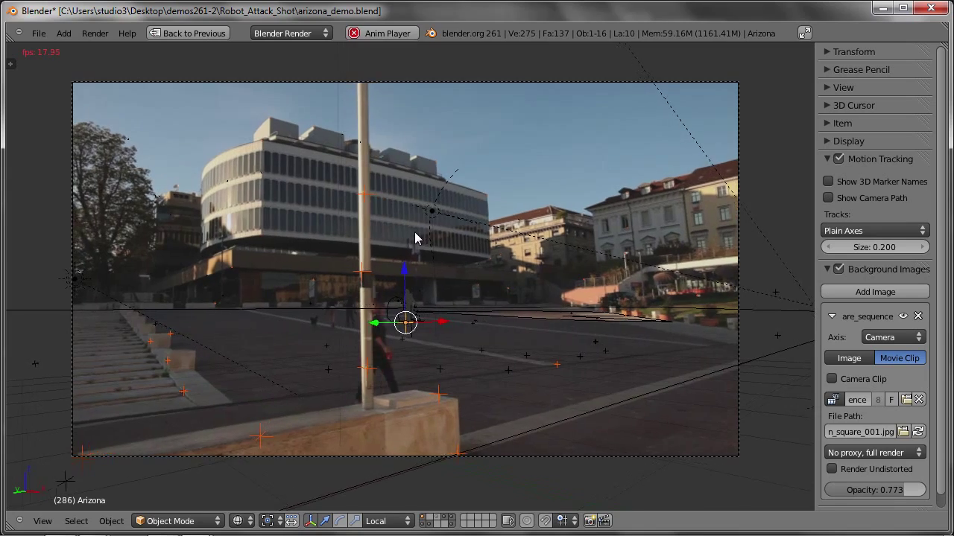
pyautogui.press('Escape')
pyautogui.hotkey('ctrl', 'Up')
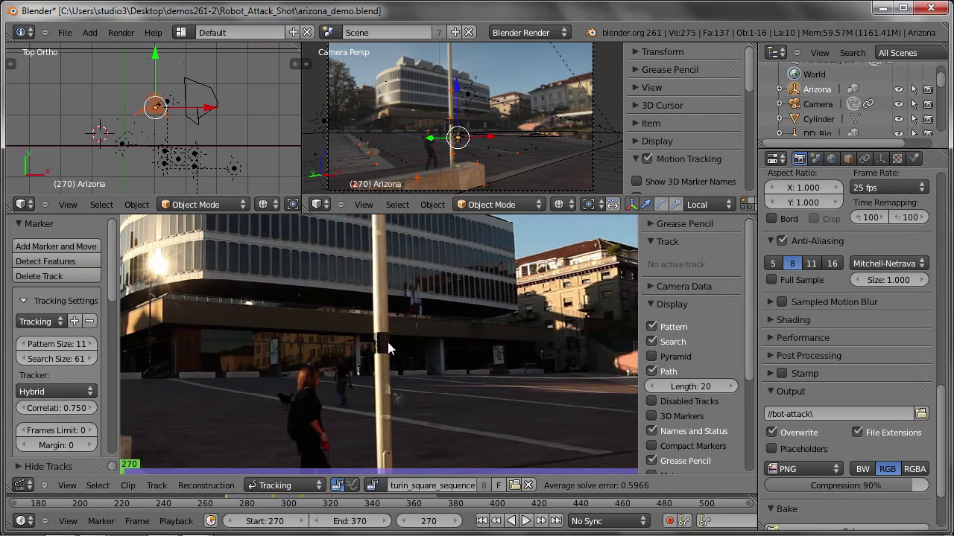
# Step: Deselect all markers, unhide the hidden tracks and maximize the clip editor
pyautogui.press('a')
pyautogui.hotkey('alt', 'h')
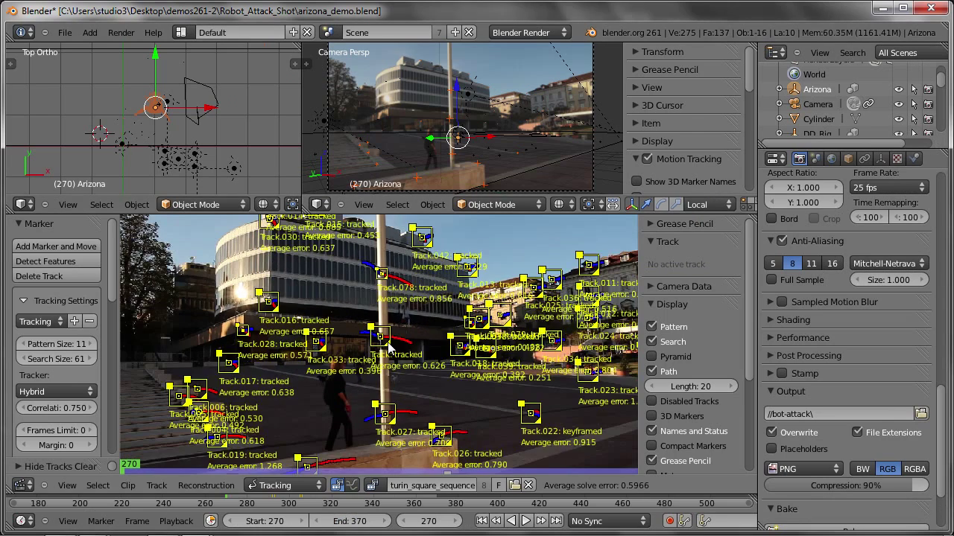
pyautogui.hotkey('ctrl', 'Up')
pyautogui.scroll(3, 310, 301)
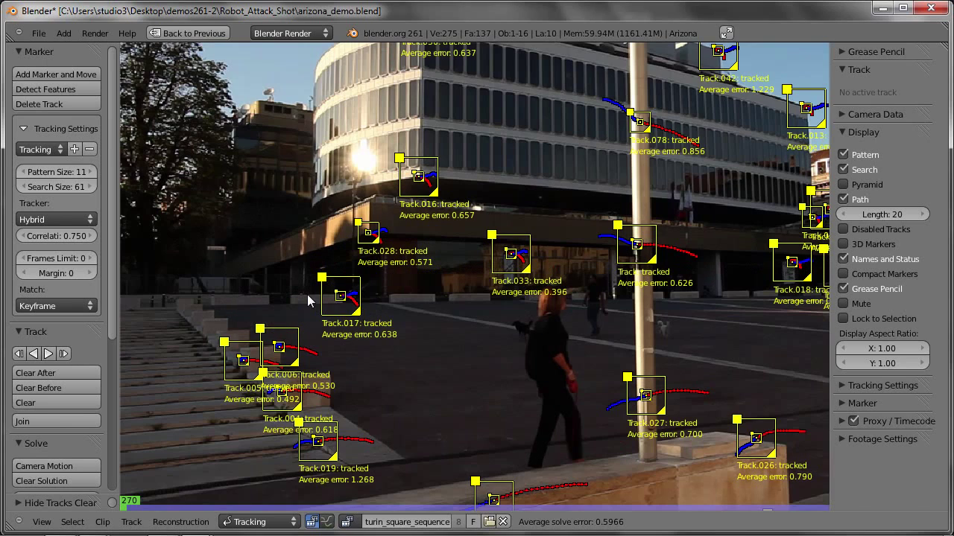
# Step: Select Track.017, lock the view to it and play the footage
pyautogui.click(346, 304)
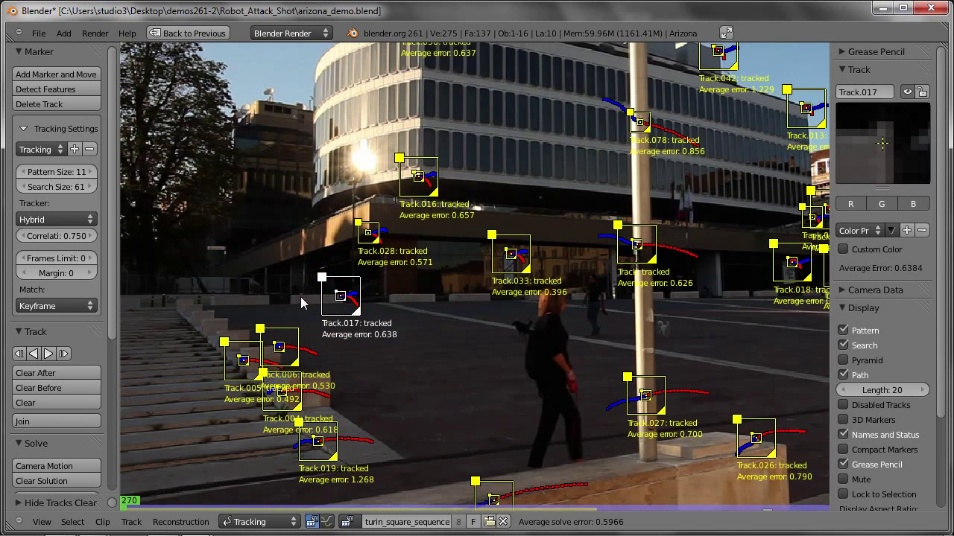
pyautogui.scroll(4, 303, 301)
pyautogui.scroll(3, 330, 290)
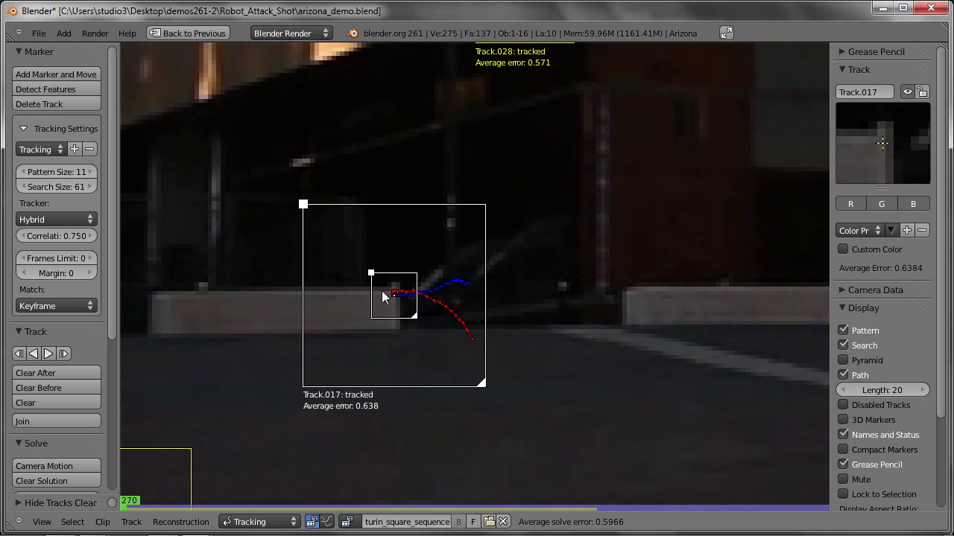
pyautogui.press('a')
pyautogui.press('a')
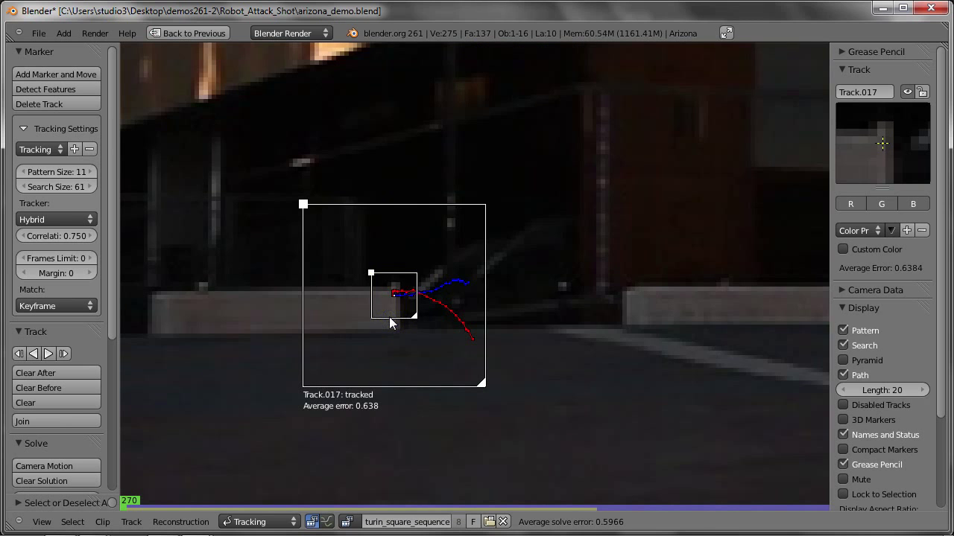
pyautogui.press('l')
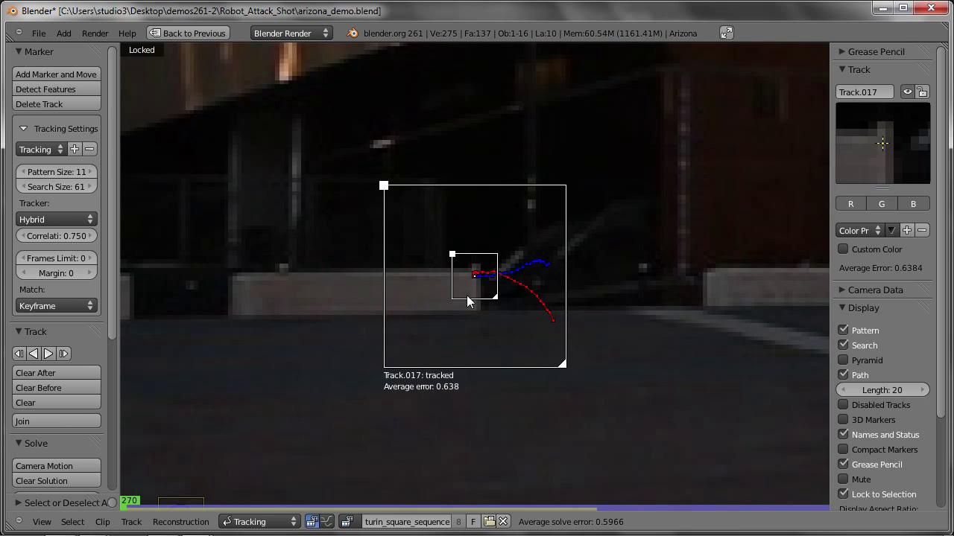
pyautogui.hotkey('alt', 'a')
pyautogui.press('Escape')
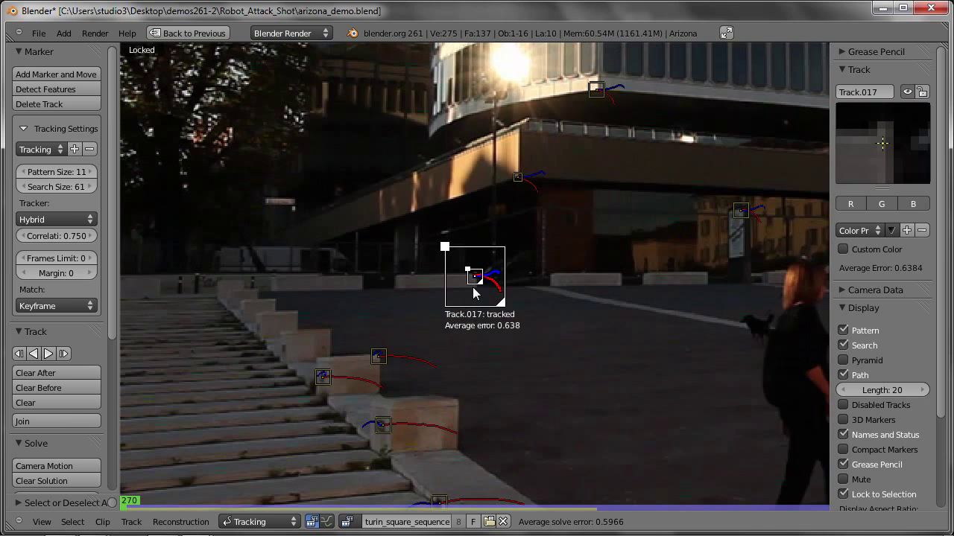
# Step: Select the marker on the pole and play the footage following it back to frame 270
pyautogui.scroll(-2, 468, 266)
pyautogui.scroll(-1, 468, 266)
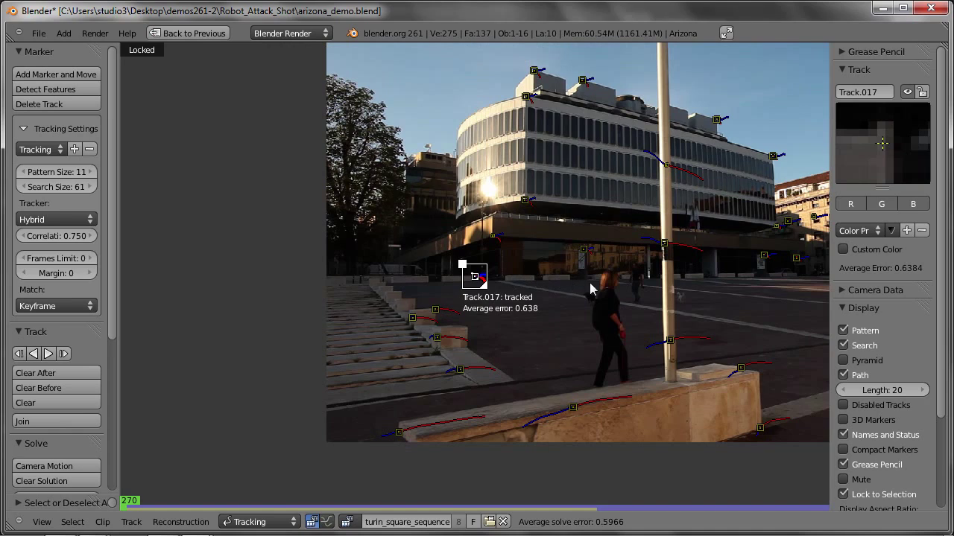
pyautogui.click(665, 250)
pyautogui.scroll(1, 485, 274)
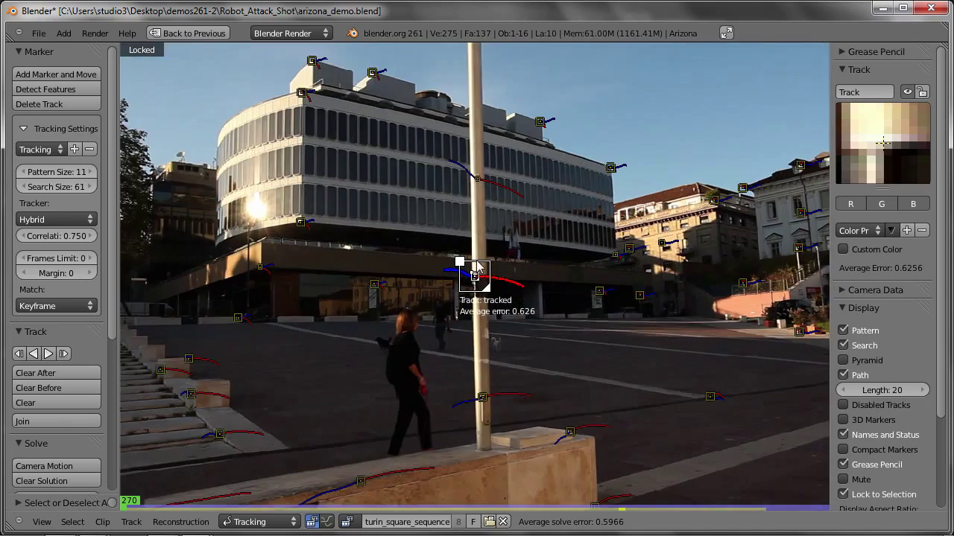
pyautogui.scroll(3, 490, 278)
pyautogui.hotkey('alt', 'a')
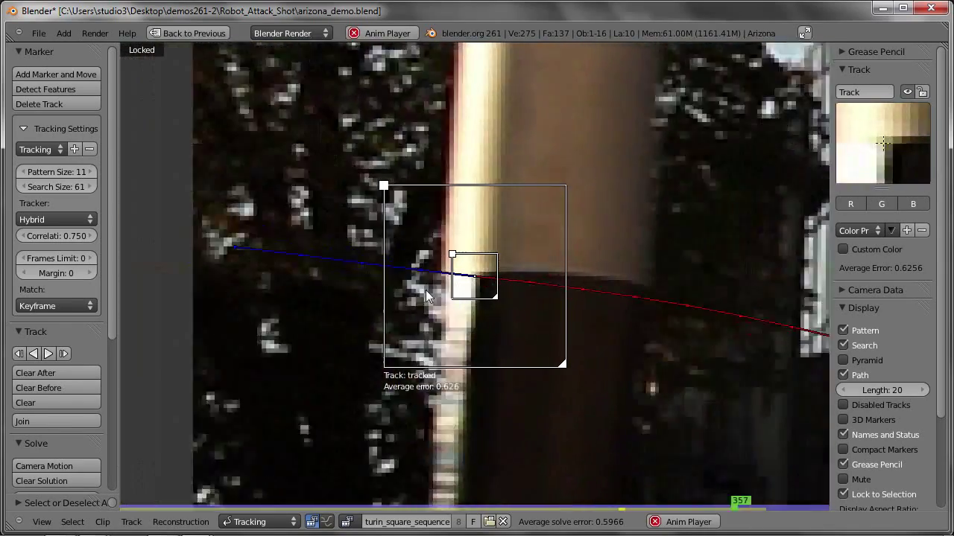
pyautogui.press('Escape')
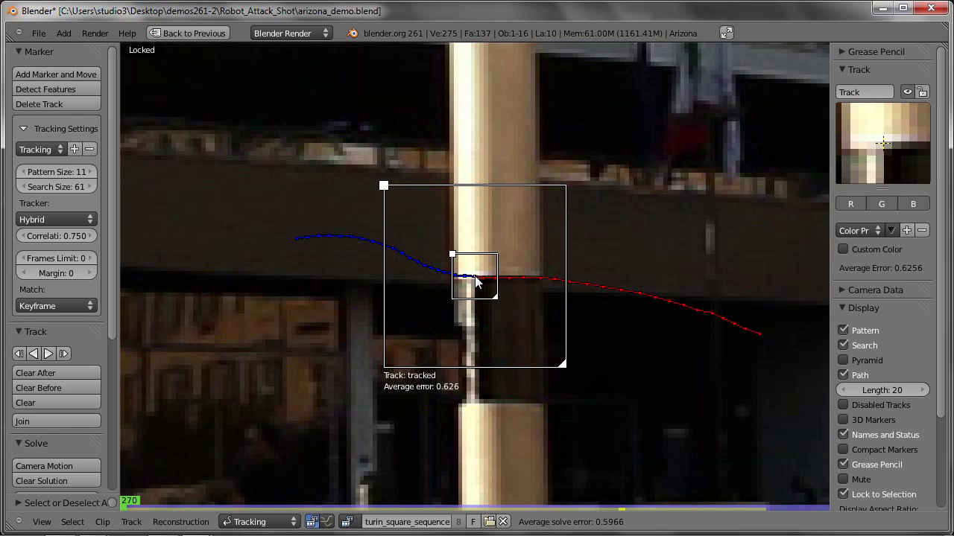
# Step: Fit the whole footage frame in view and select all tracking markers
pyautogui.scroll(-3, 476, 281)
pyautogui.scroll(-3, 483, 292)
pyautogui.press('l')
pyautogui.press('a')
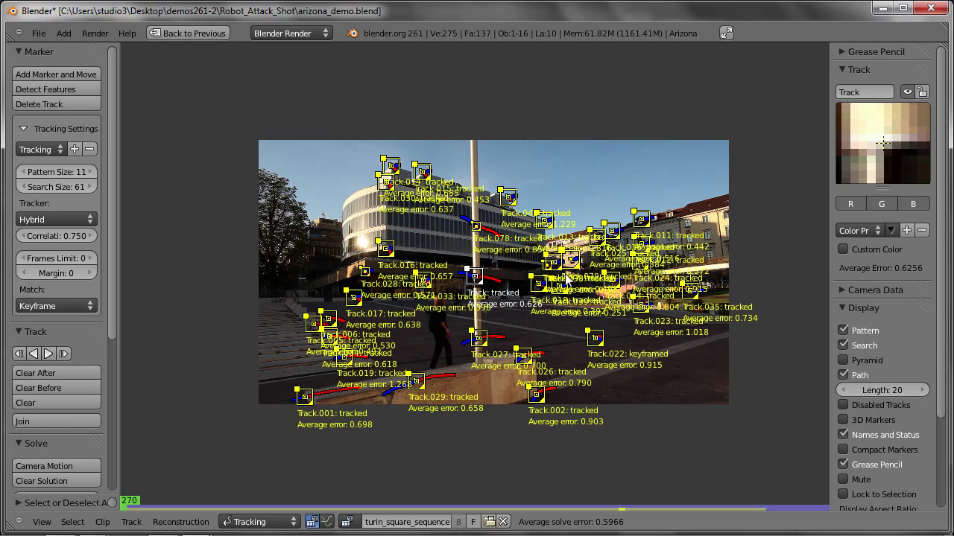
# Step: Mute the footage and deselect all tracking markers
pyautogui.scroll(1, 399, 338)
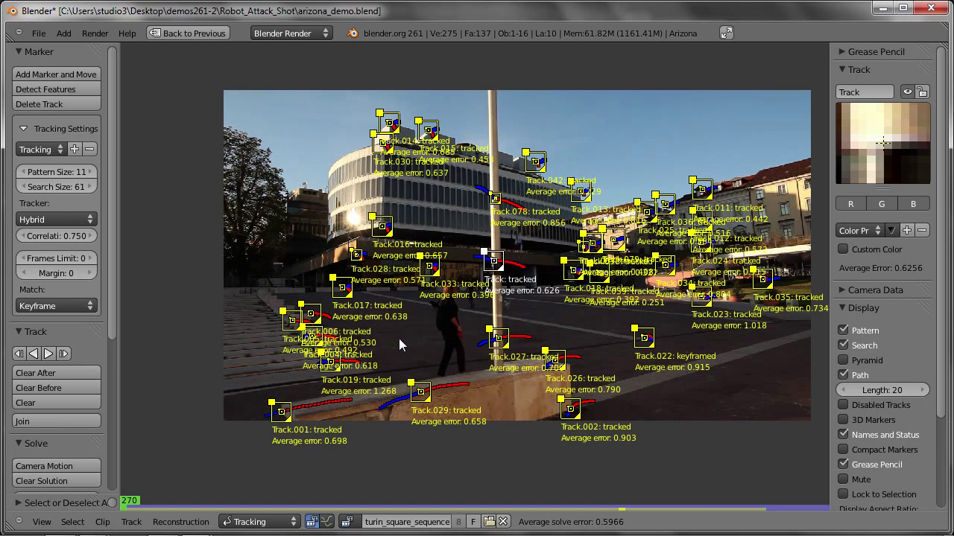
pyautogui.scroll(1, 447, 341)
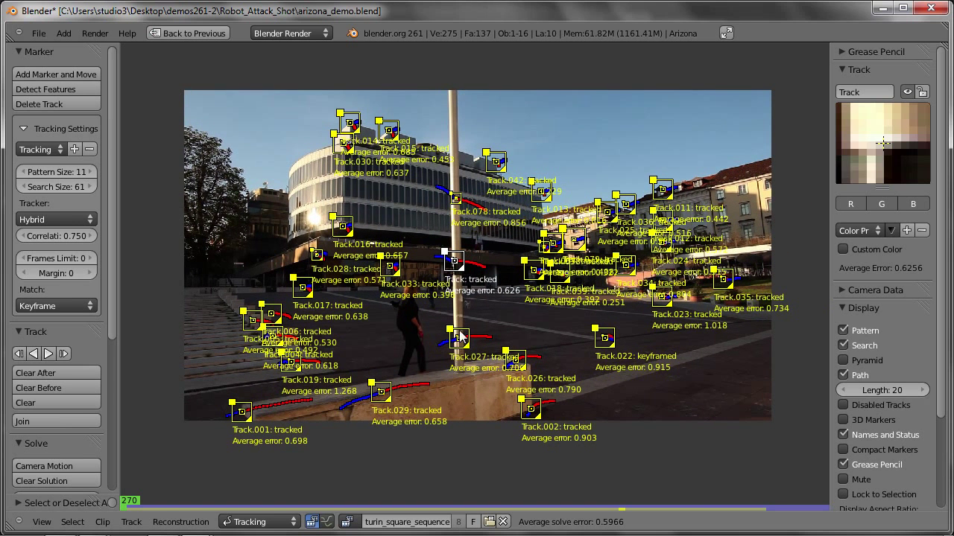
pyautogui.press('m')
pyautogui.press('a')
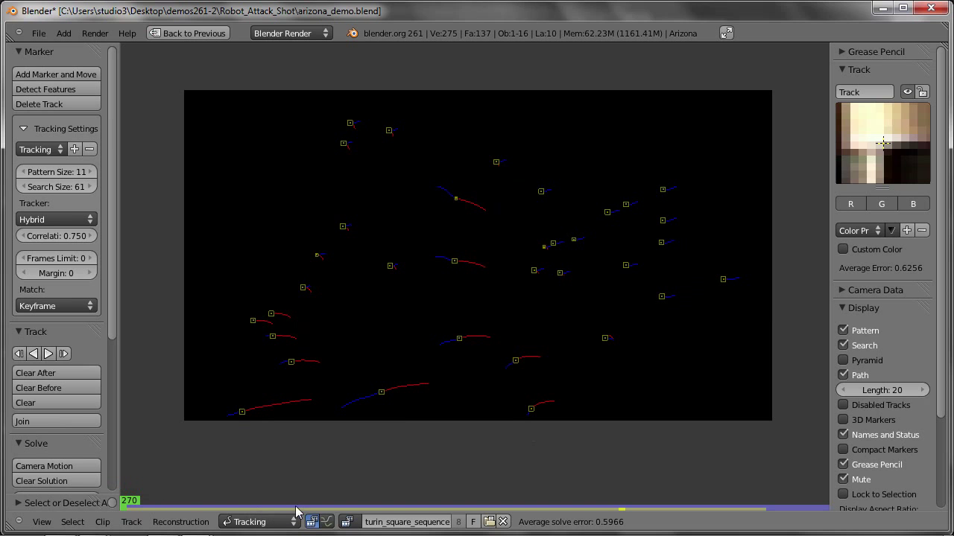
# Step: Scrub to frame 294, select Track.078, a neighbouring marker and Track.027, then scrub back to 270
pyautogui.moveTo(131, 506)
pyautogui.mouseDown()
pyautogui.moveTo(683, 508)
pyautogui.moveTo(536, 508)
pyautogui.moveTo(439, 524)
pyautogui.moveTo(204, 520)
pyautogui.moveTo(794, 510)
pyautogui.moveTo(417, 510)
pyautogui.mouseUp()
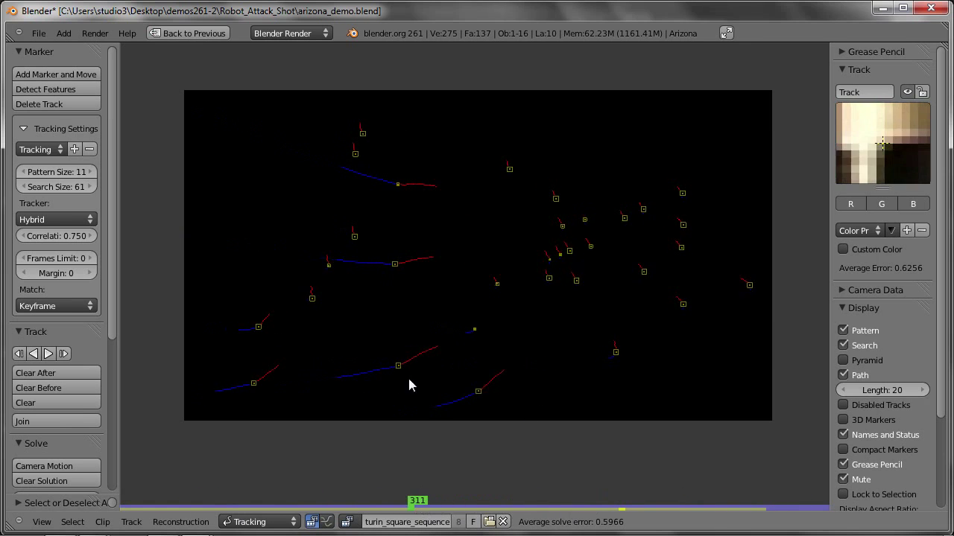
pyautogui.click(398, 186)
pyautogui.click(395, 264)
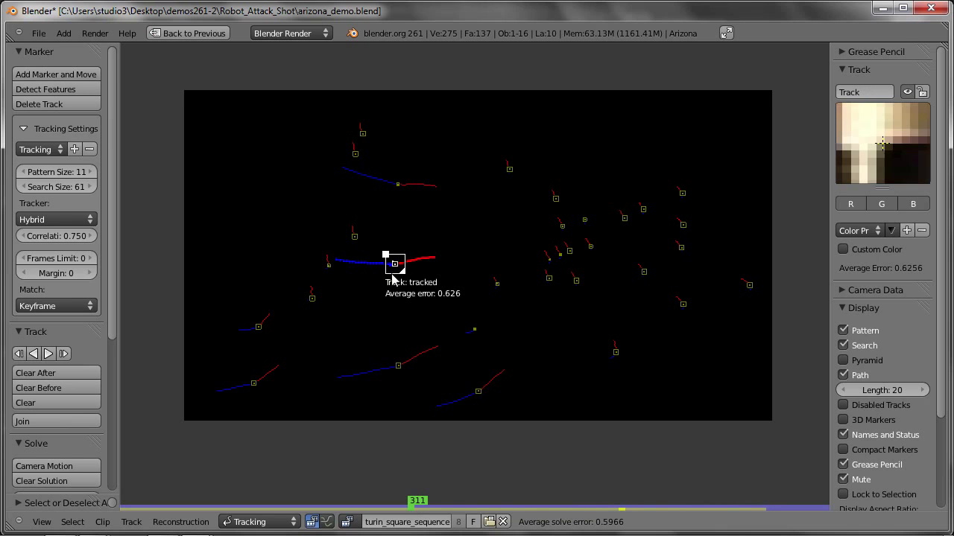
pyautogui.click(400, 366)
pyautogui.moveTo(419, 509); pyautogui.dragTo(147, 504)
pyautogui.moveTo(448, 497)
pyautogui.mouseDown()
pyautogui.moveTo(777, 437)
pyautogui.moveTo(487, 487)
pyautogui.moveTo(219, 505)
pyautogui.moveTo(230, 511)
pyautogui.moveTo(693, 450)
pyautogui.moveTo(391, 441)
pyautogui.moveTo(128, 418)
pyautogui.moveTo(680, 419)
pyautogui.moveTo(442, 424)
pyautogui.mouseUp()
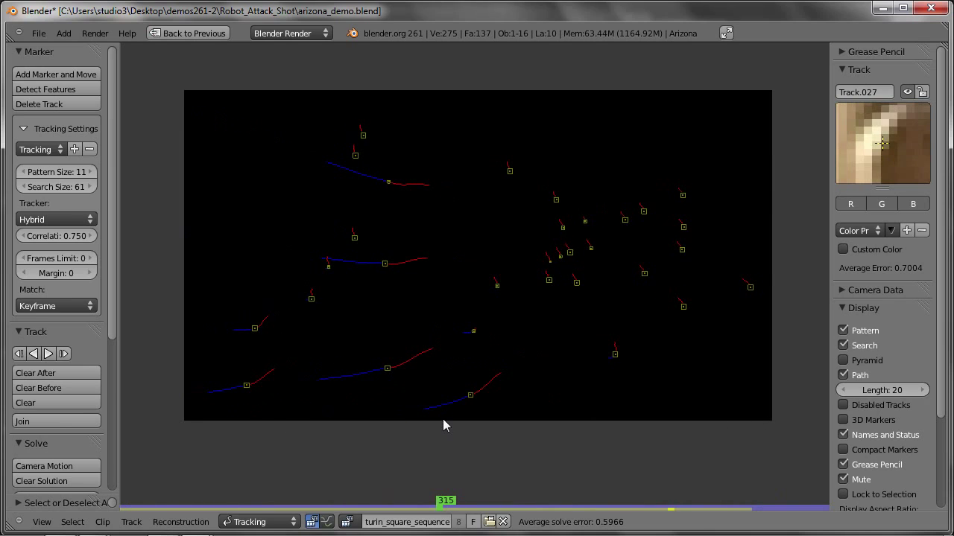
# Step: Unmute the footage and maximize the 3D view, orbiting to an angled view of the scene
pyautogui.press('m')
pyautogui.hotkey('ctrl', 'Up')
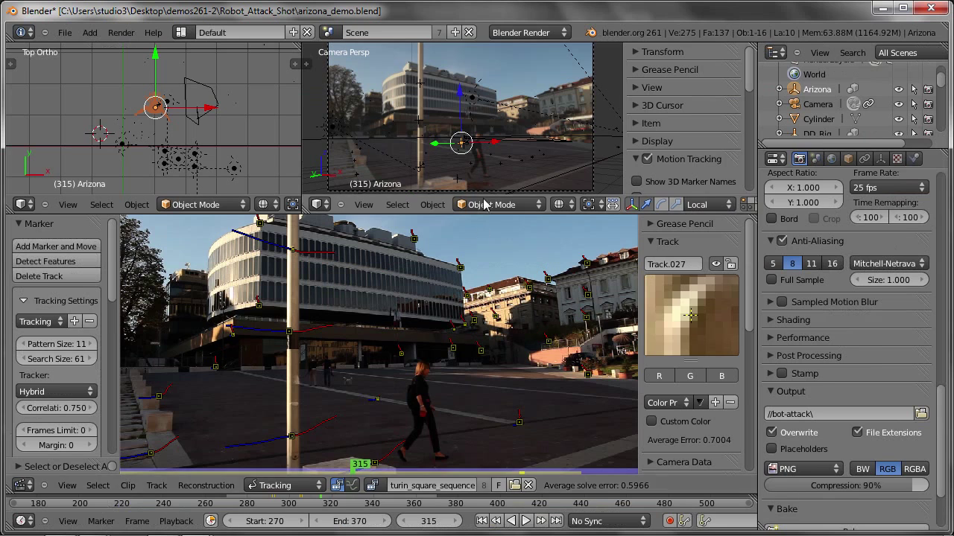
pyautogui.hotkey('ctrl', 'Up')
pyautogui.moveTo(526, 187)
pyautogui.mouseDown(button='middle')
pyautogui.moveTo(380, 394)
pyautogui.moveTo(560, 400)
pyautogui.mouseUp(button='middle')
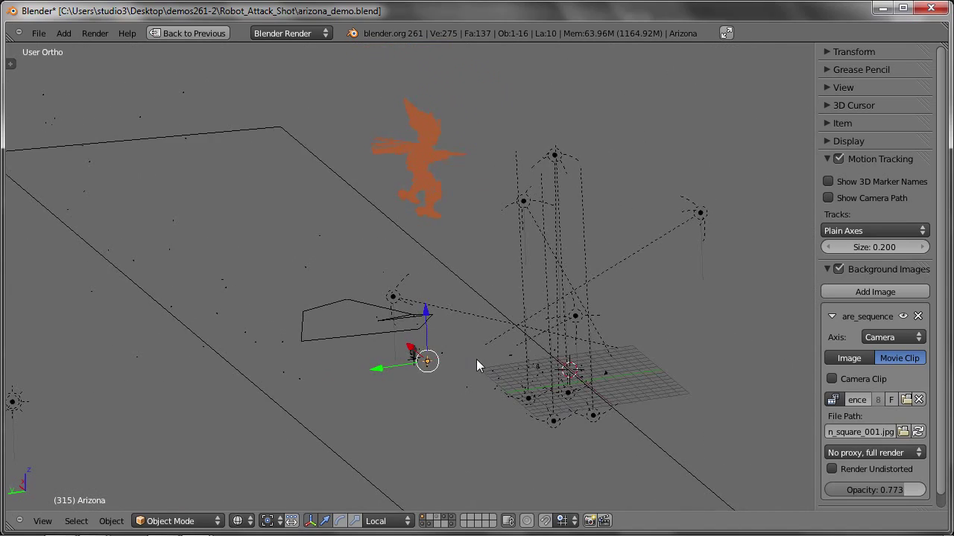
pyautogui.scroll(3, 488, 359)
pyautogui.scroll(5, 493, 360)
# Step: Select the camera, show its solved path and play the animation to watch it move
pyautogui.rightClick(493, 316)
pyautogui.moveTo(517, 353)
pyautogui.mouseDown(button='middle')
pyautogui.moveTo(482, 339)
pyautogui.moveTo(485, 355)
pyautogui.moveTo(378, 328)
pyautogui.moveTo(448, 364)
pyautogui.moveTo(572, 356)
pyautogui.mouseUp(button='middle')
pyautogui.click(827, 198)
pyautogui.hotkey('alt', 'a')
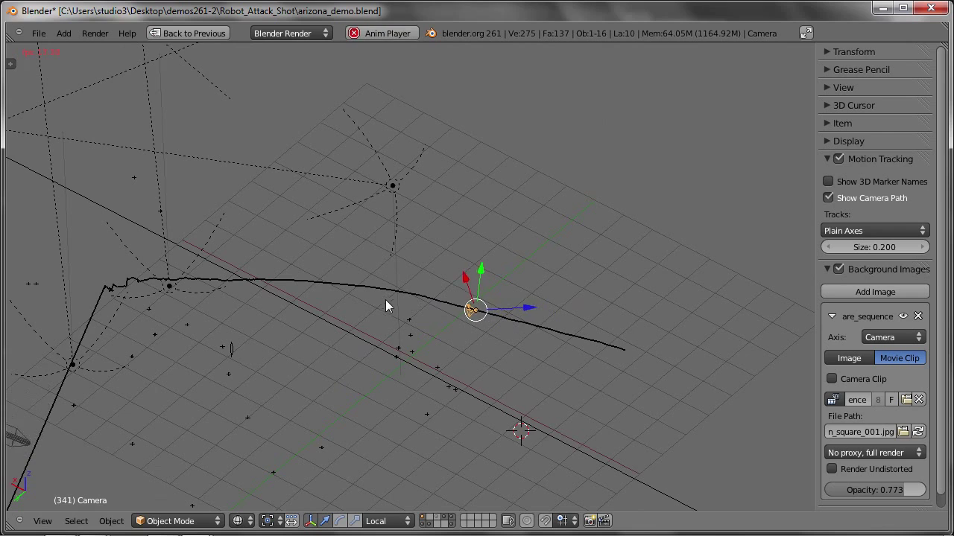
pyautogui.press('Escape')
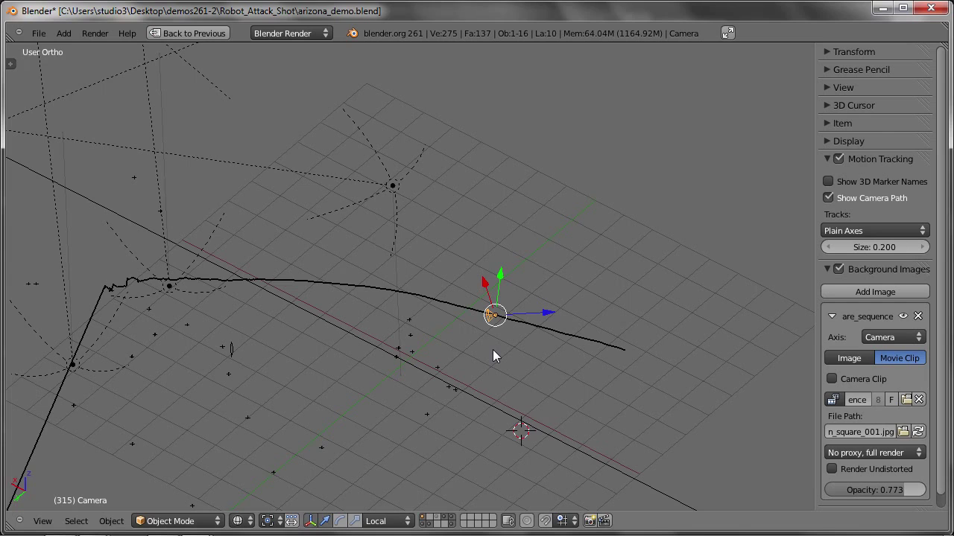
# Step: Play the animation looking through the scene camera, then restore the multi-area layout
pyautogui.press('KP_0')
pyautogui.hotkey('alt', 'a')
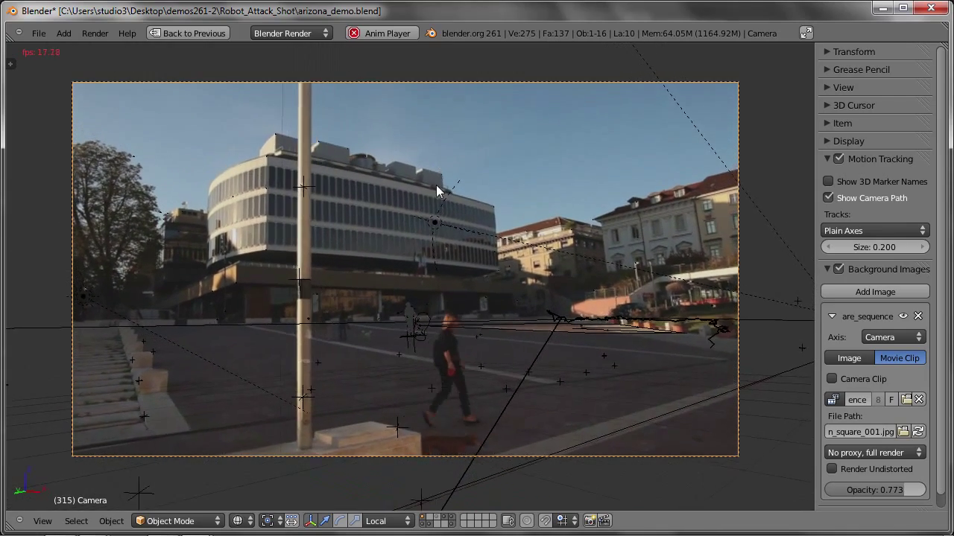
pyautogui.press('Escape')
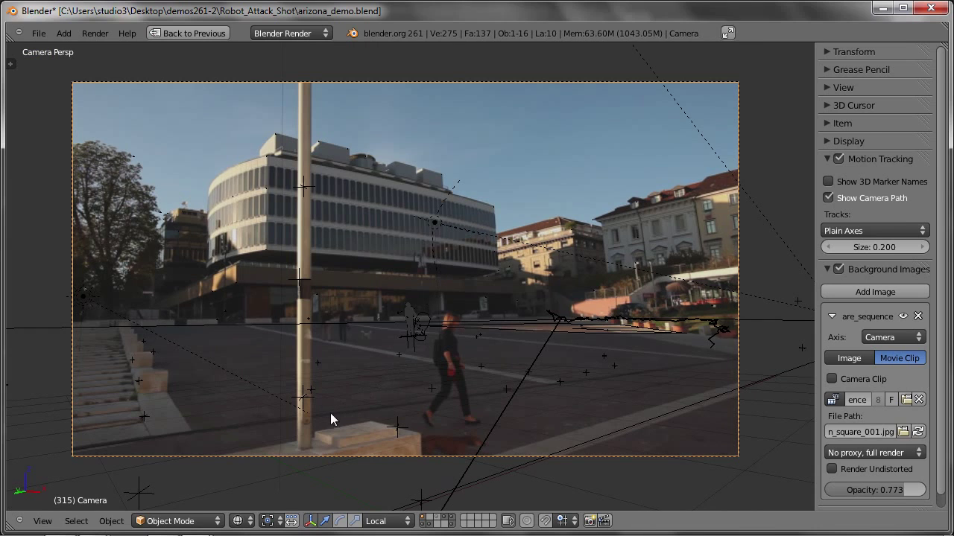
pyautogui.hotkey('ctrl', 'Up')
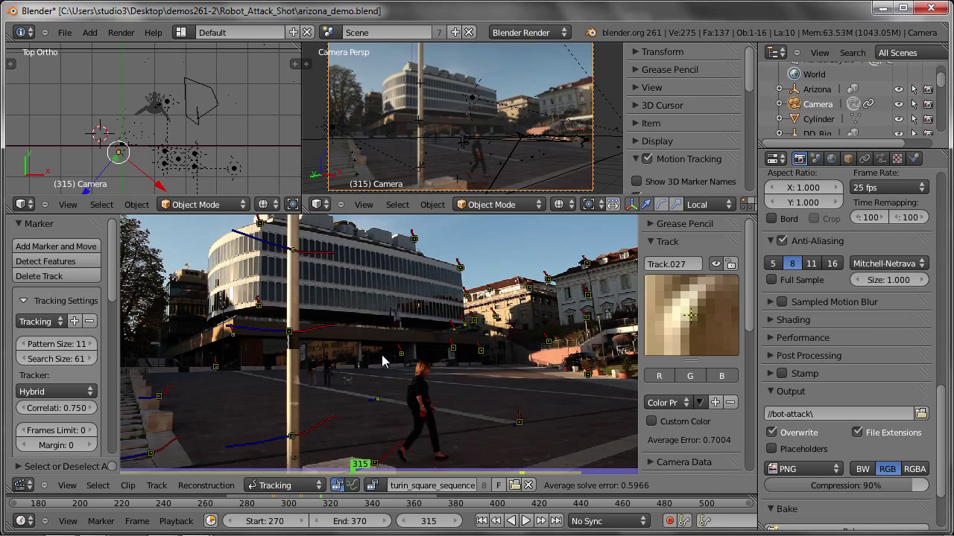
# Step: Maximize the compositing node editor and reposition the bg, arizona and man Render Layer nodes
pyautogui.hotkey('ctrl', 'Left')
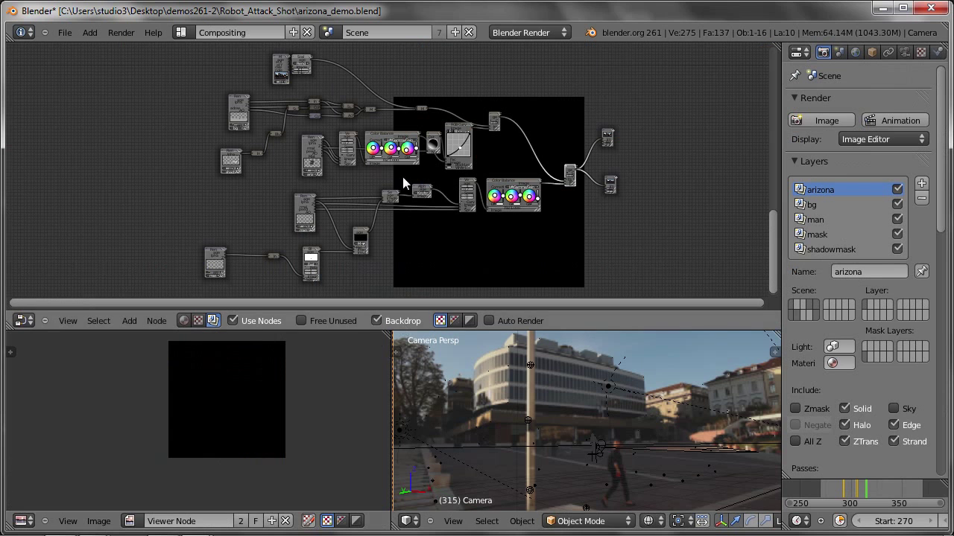
pyautogui.hotkey('ctrl', 'Up')
pyautogui.scroll(4, 343, 127)
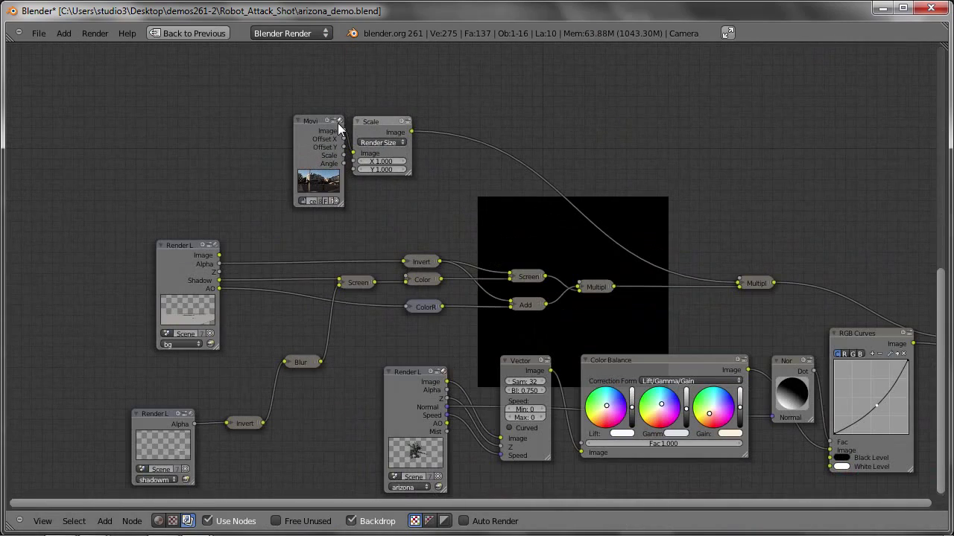
pyautogui.moveTo(187, 260)
pyautogui.mouseDown()
pyautogui.moveTo(213, 262)
pyautogui.moveTo(181, 245)
pyautogui.mouseUp()
pyautogui.moveTo(234, 442)
pyautogui.mouseDown(button='middle')
pyautogui.moveTo(213, 315)
pyautogui.moveTo(190, 290)
pyautogui.mouseUp(button='middle')
pyautogui.moveTo(328, 283)
pyautogui.mouseDown()
pyautogui.moveTo(345, 266)
pyautogui.moveTo(339, 251)
pyautogui.mouseUp()
pyautogui.moveTo(339, 251)
pyautogui.mouseDown(button='middle')
pyautogui.moveTo(357, 268)
pyautogui.moveTo(336, 279)
pyautogui.mouseUp(button='middle')
pyautogui.moveTo(263, 219); pyautogui.dragTo(299, 217)
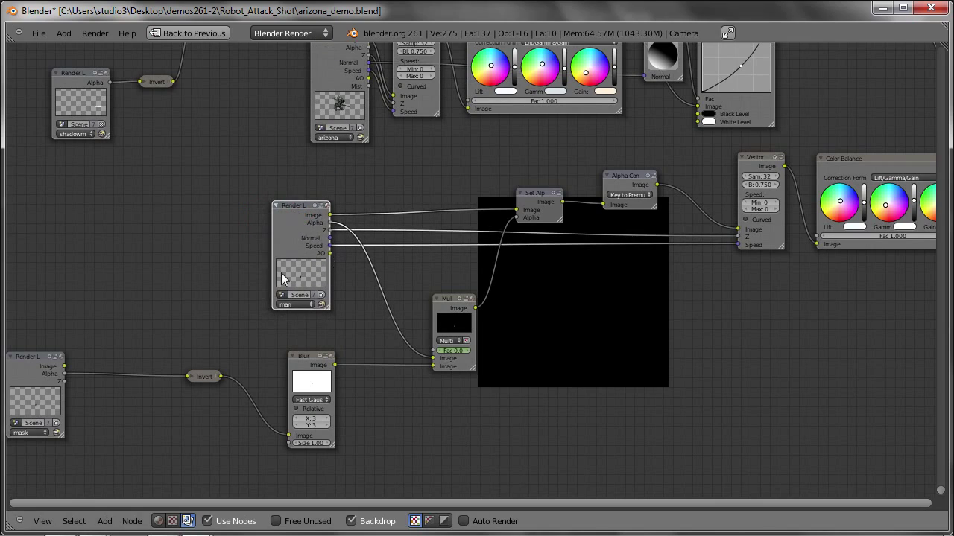
pyautogui.moveTo(279, 295); pyautogui.dragTo(356, 263, button='middle')
# Step: Move the Color Balance node near the output into place, then show the render result full screen
pyautogui.scroll(-2, 356, 264)
pyautogui.scroll(-1, 529, 305)
pyautogui.moveTo(528, 305); pyautogui.dragTo(292, 383, button='middle')
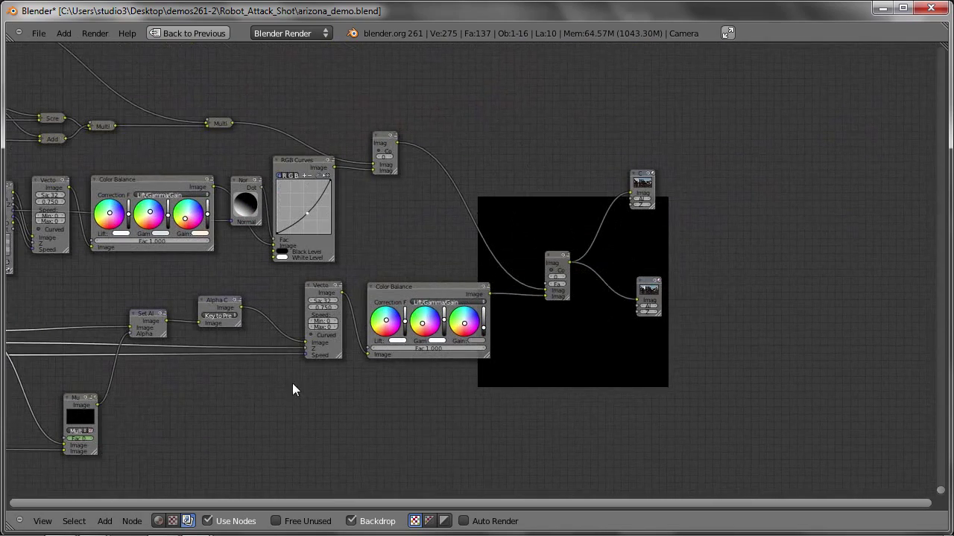
pyautogui.click(384, 145)
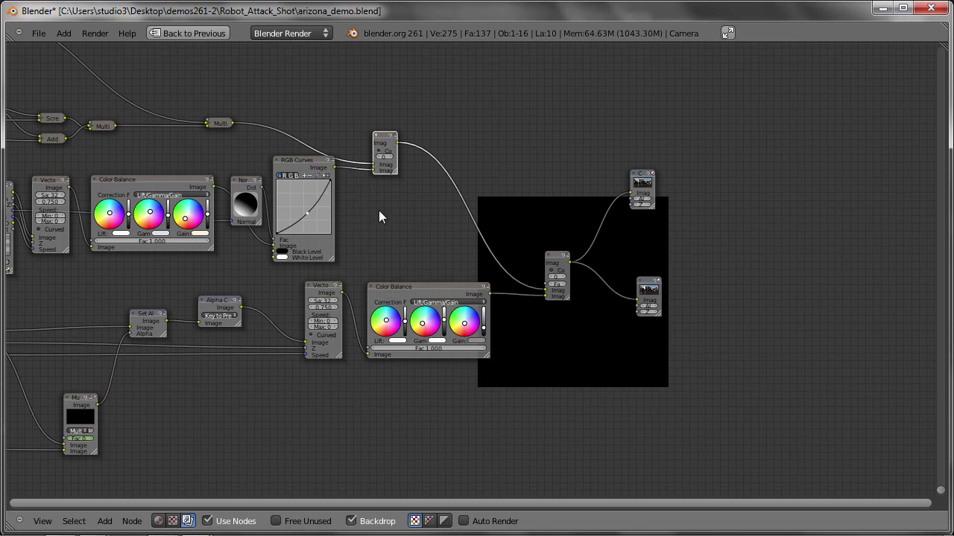
pyautogui.moveTo(415, 290)
pyautogui.mouseDown()
pyautogui.moveTo(425, 287)
pyautogui.moveTo(414, 286)
pyautogui.mouseUp()
pyautogui.scroll(1, 648, 226)
pyautogui.moveTo(648, 226); pyautogui.dragTo(597, 257, button='middle')
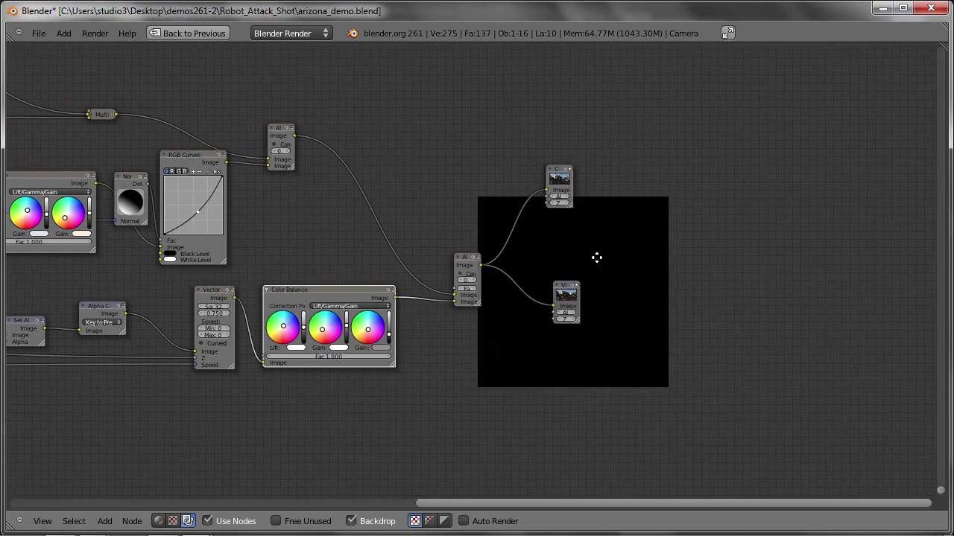
pyautogui.scroll(3, 596, 258)
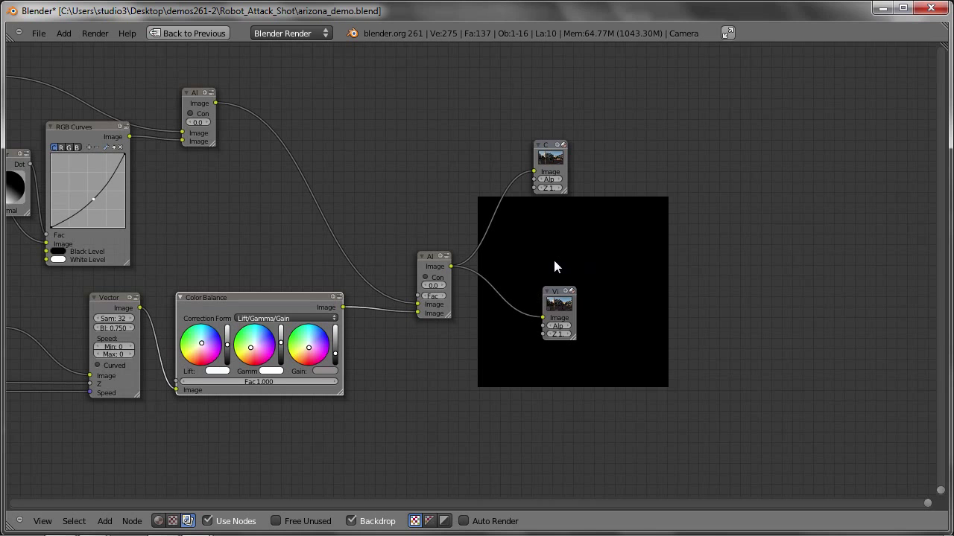
pyautogui.press('F11')
# Step: Look over the robot render result, then return to the Compositing layout
pyautogui.scroll(2, 548, 255)
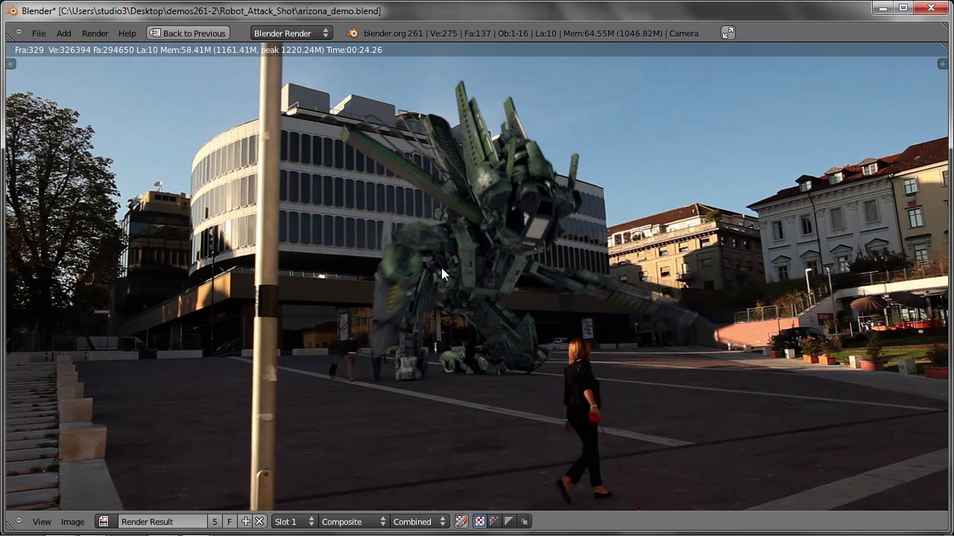
pyautogui.press('Escape')
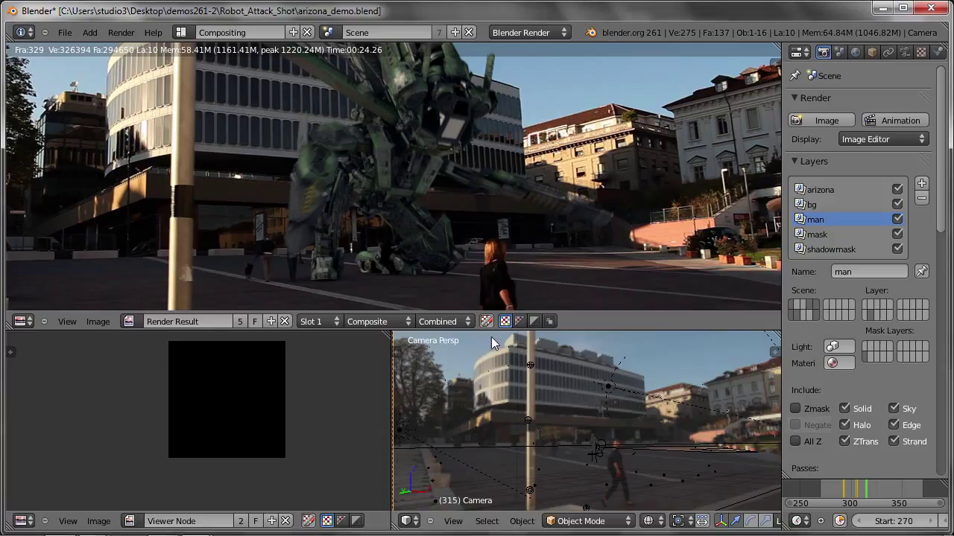
pyautogui.click(65, 527)
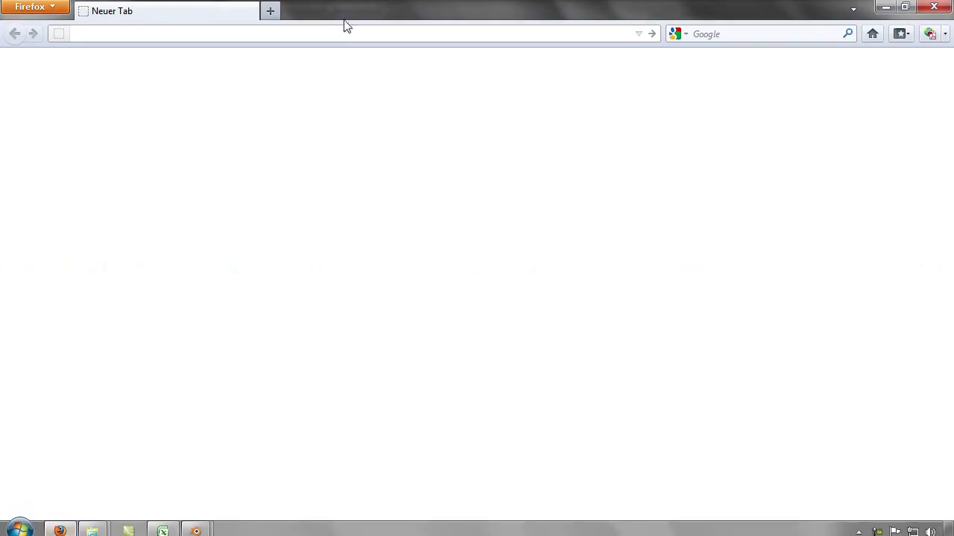
pyautogui.write('ww.blender.org')
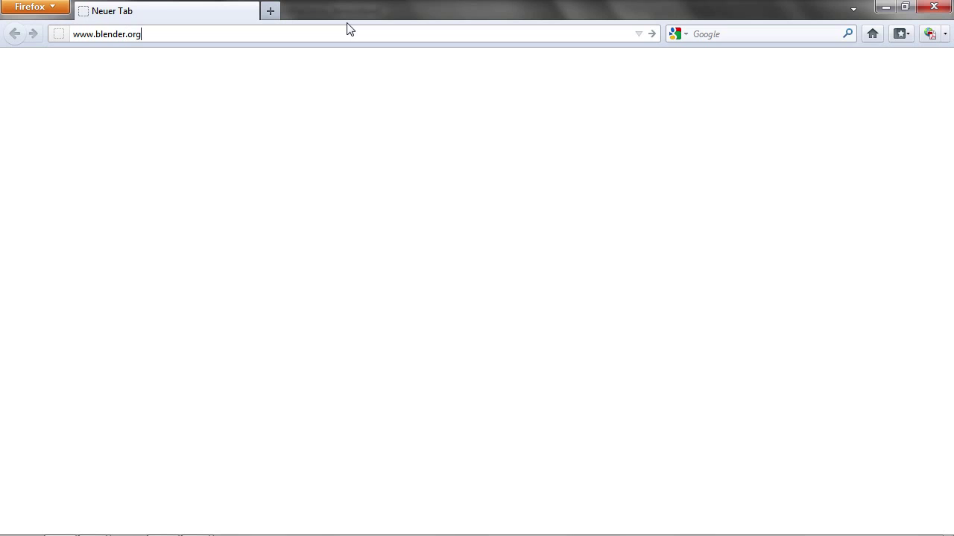
pyautogui.press('Return')
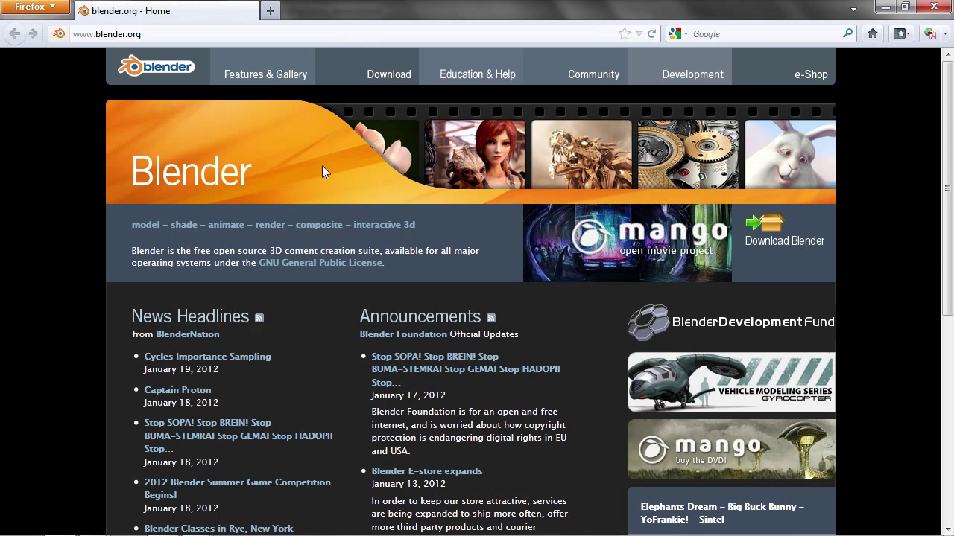
pyautogui.click(768, 246)
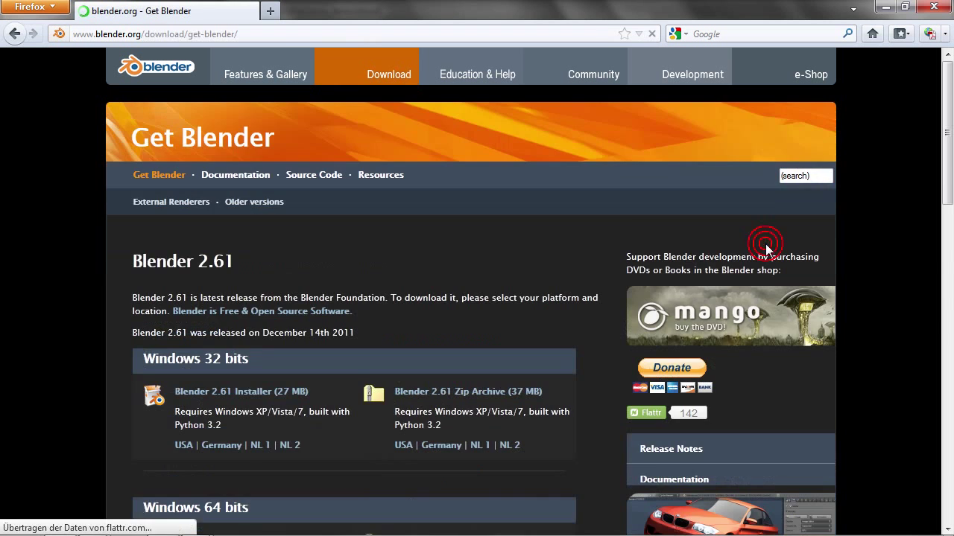
pyautogui.scroll(-4, 682, 324)
pyautogui.scroll(-2, 682, 324)
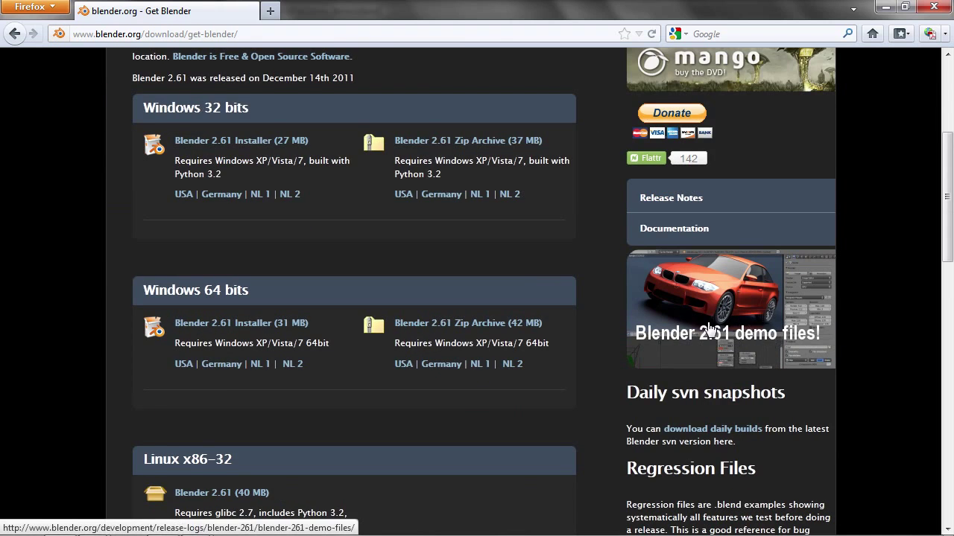
pyautogui.click(712, 330)
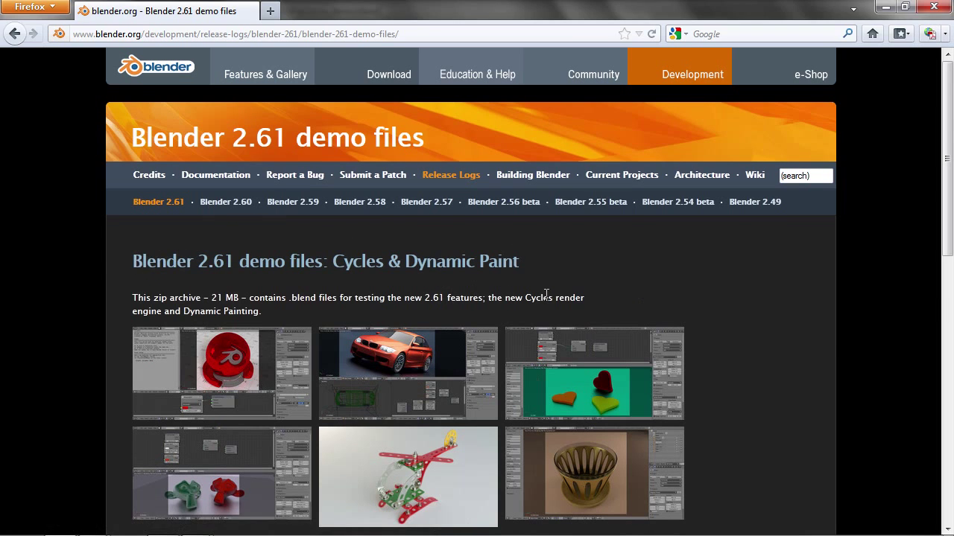
pyautogui.scroll(-5, 546, 294)
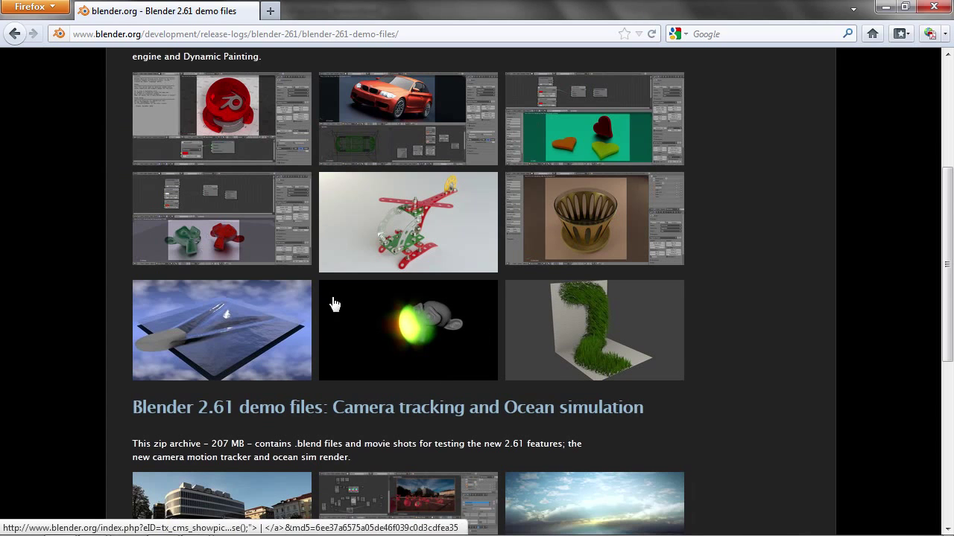
pyautogui.scroll(-3, 334, 304)
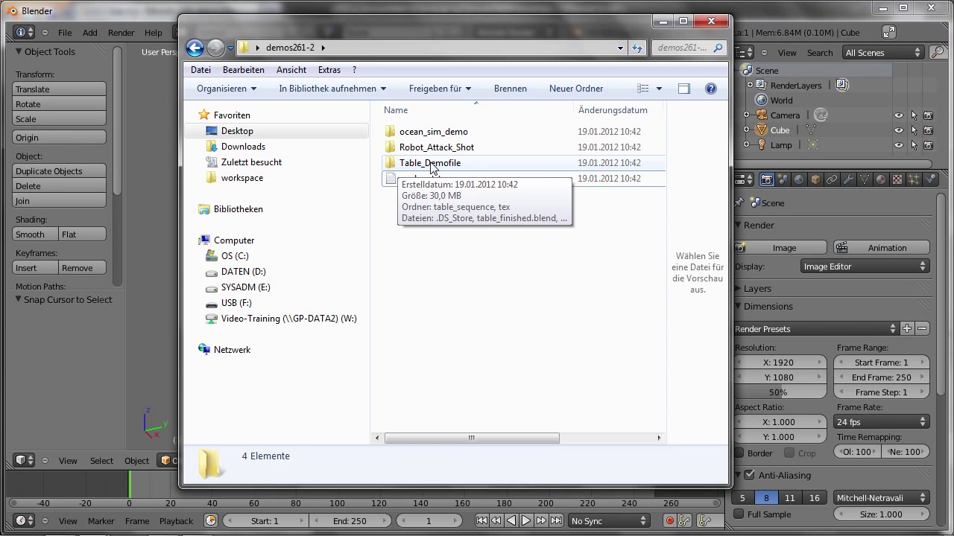
# Step: Open Table_Demofile > table_sequence, select table_001.jpg, then return to Blender
pyautogui.doubleClick(434, 168)
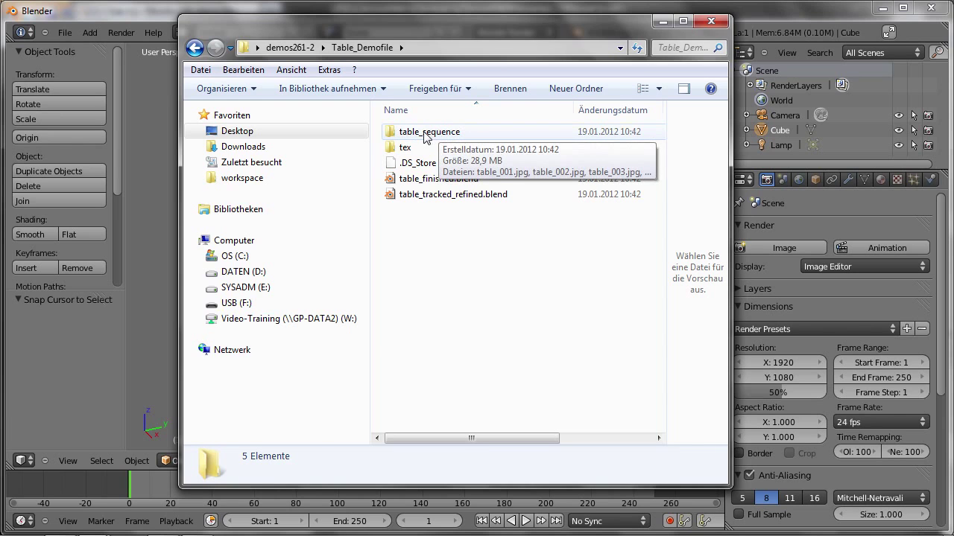
pyautogui.doubleClick(426, 137)
pyautogui.click(425, 135)
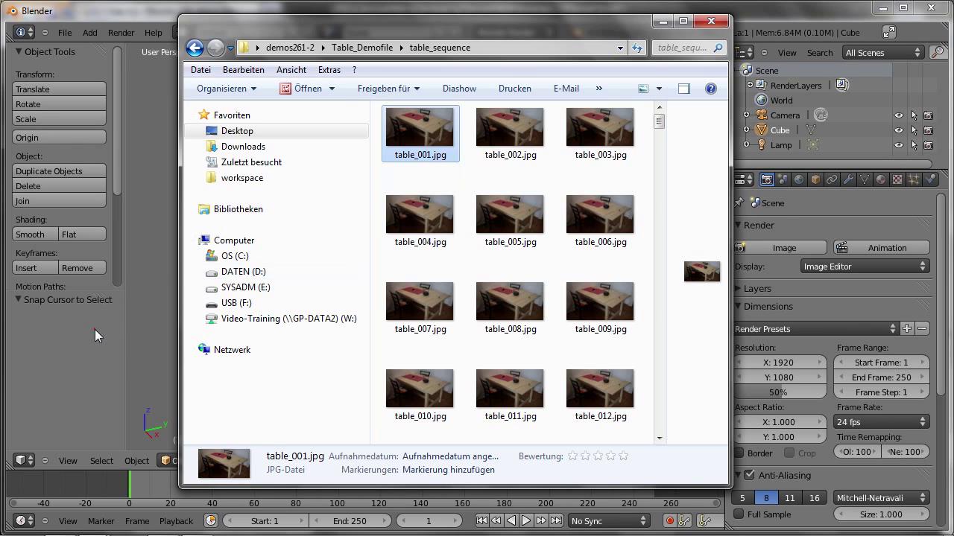
pyautogui.click(95, 329)
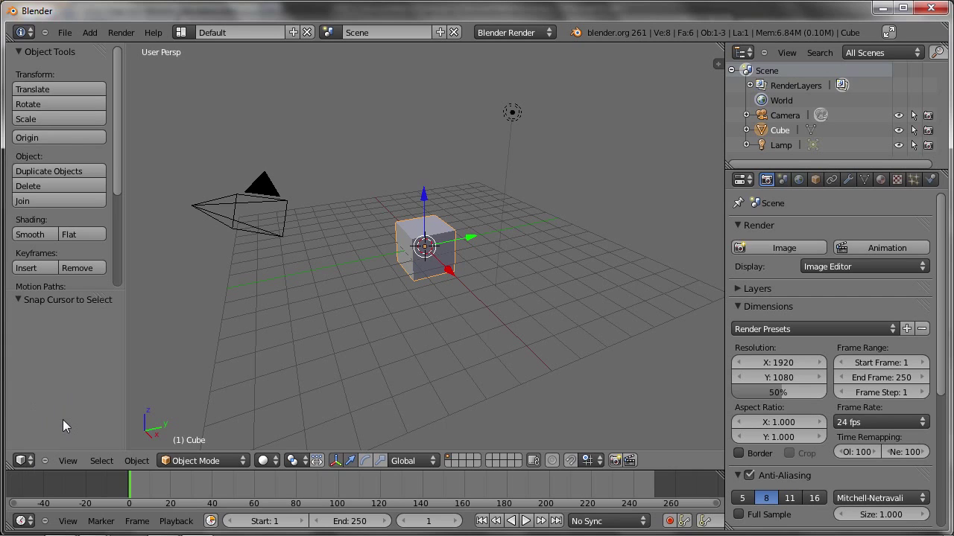
# Step: Change the 3D view into a Movie Clip Editor and open its clip file browser
pyautogui.click(23, 461)
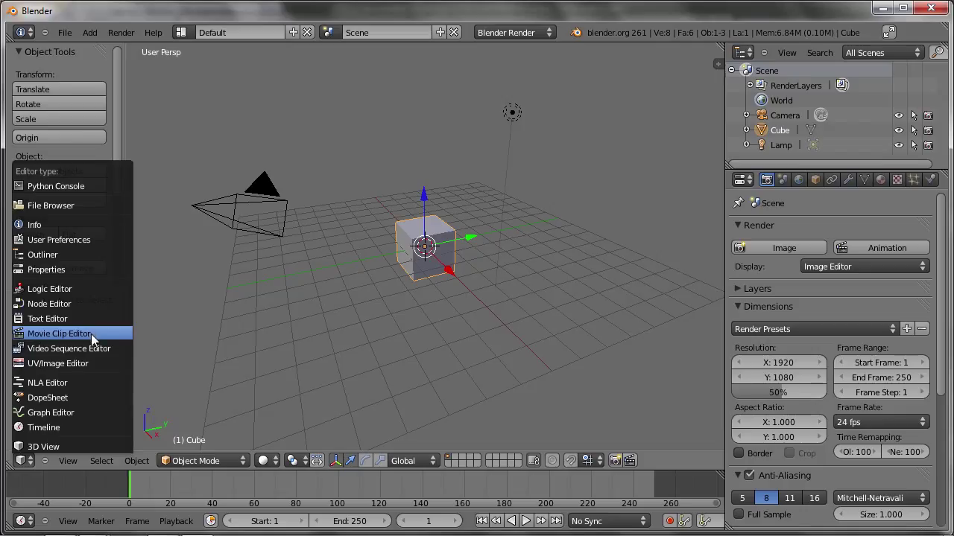
pyautogui.click(64, 334)
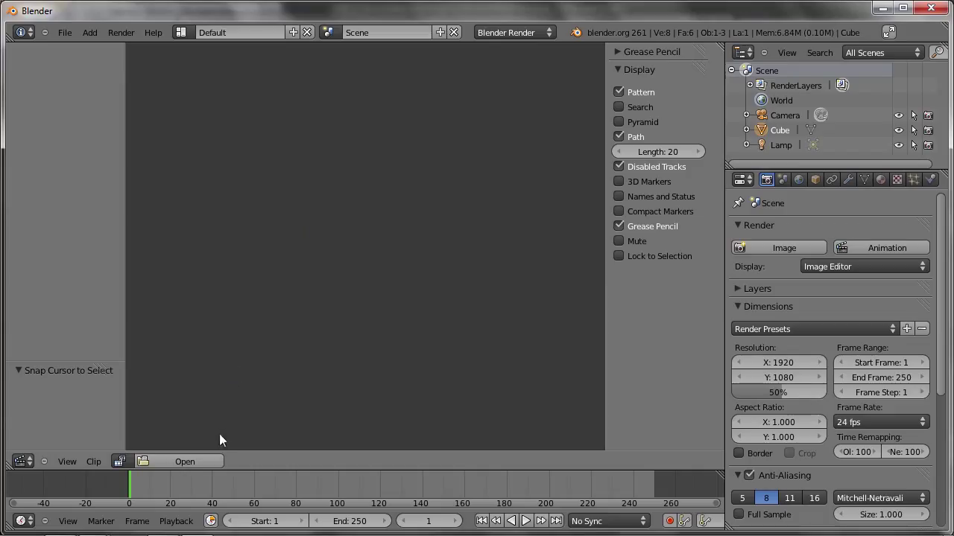
pyautogui.click(172, 461)
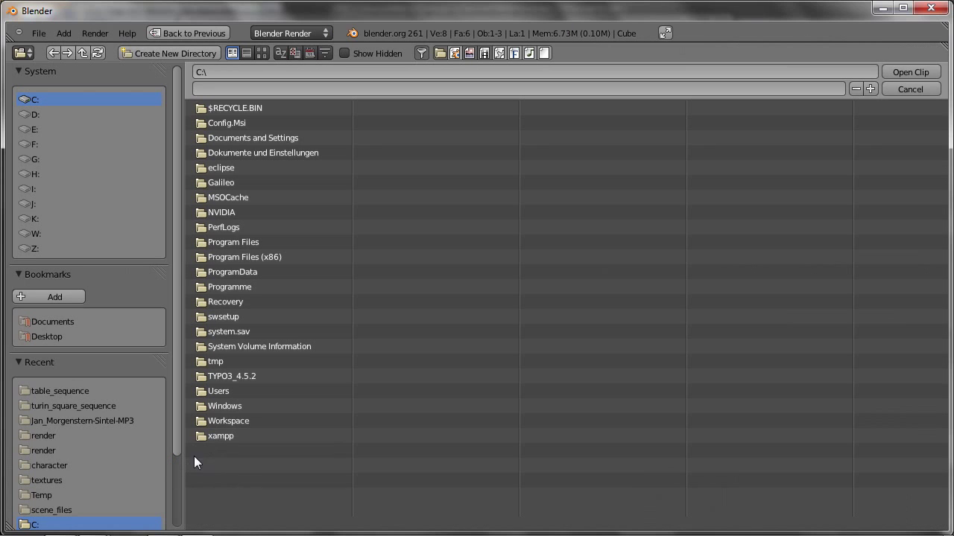
# Step: Open table_001.jpg from the recent table_sequence folder as the movie clip
pyautogui.click(42, 391)
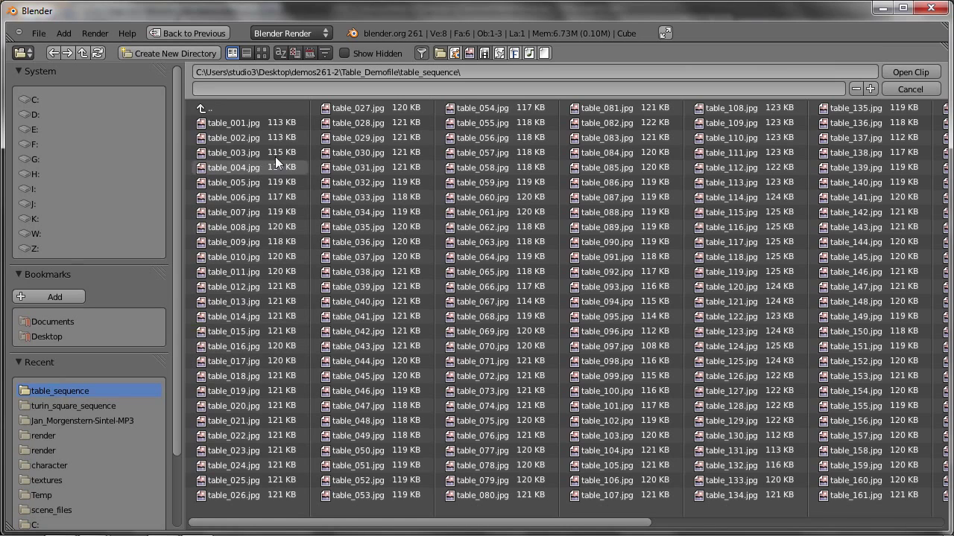
pyautogui.click(231, 120)
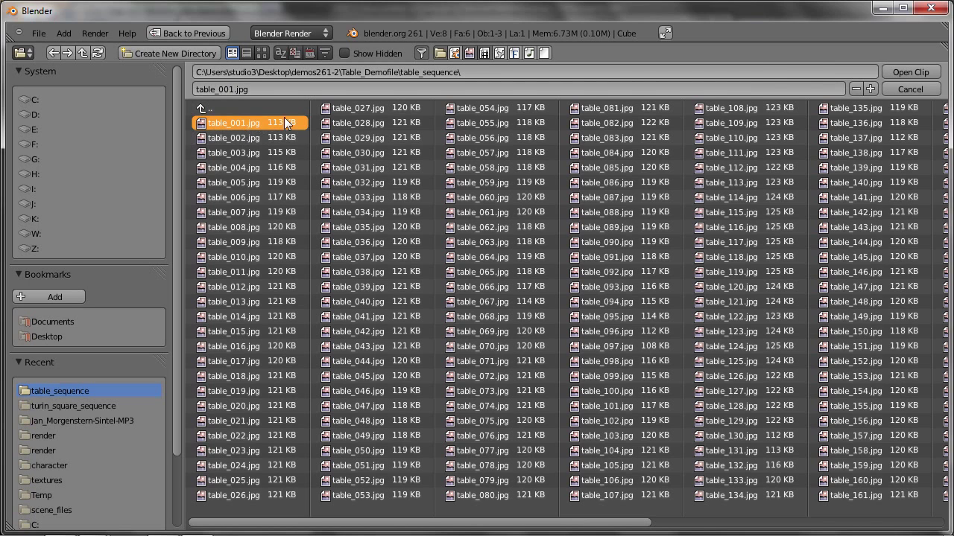
pyautogui.click(920, 71)
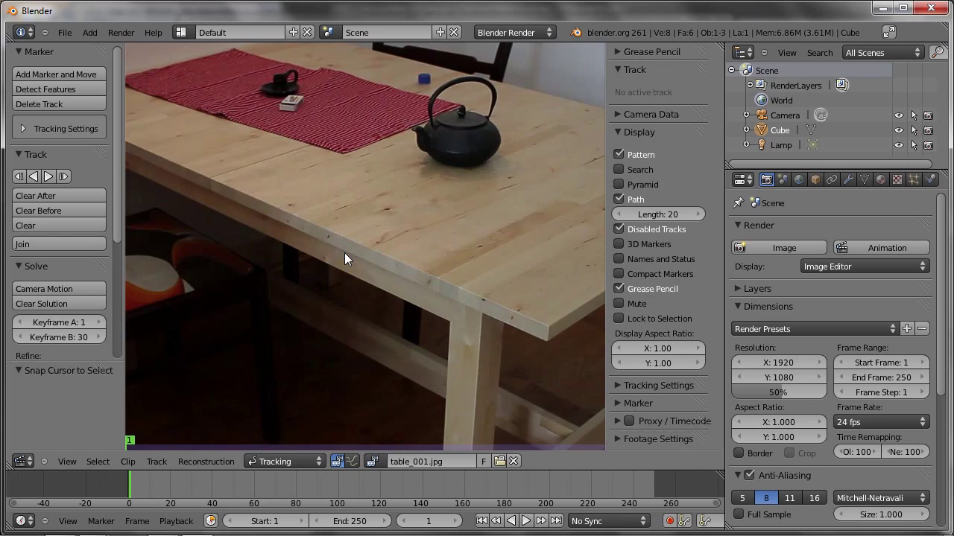
# Step: Zoom out, maximize the clip editor and play the table footage through, stopping at frame 1
pyautogui.scroll(-5, 345, 253)
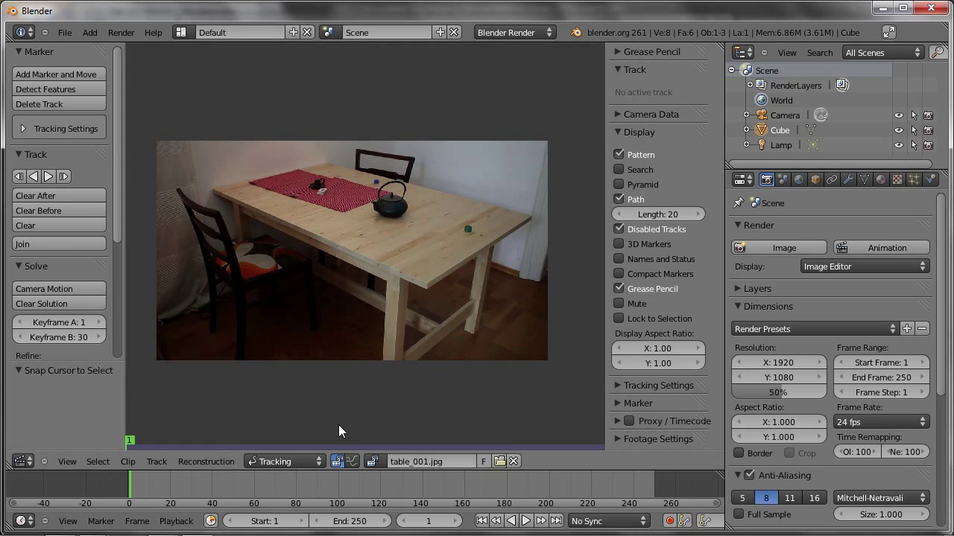
pyautogui.hotkey('ctrl', 'Up')
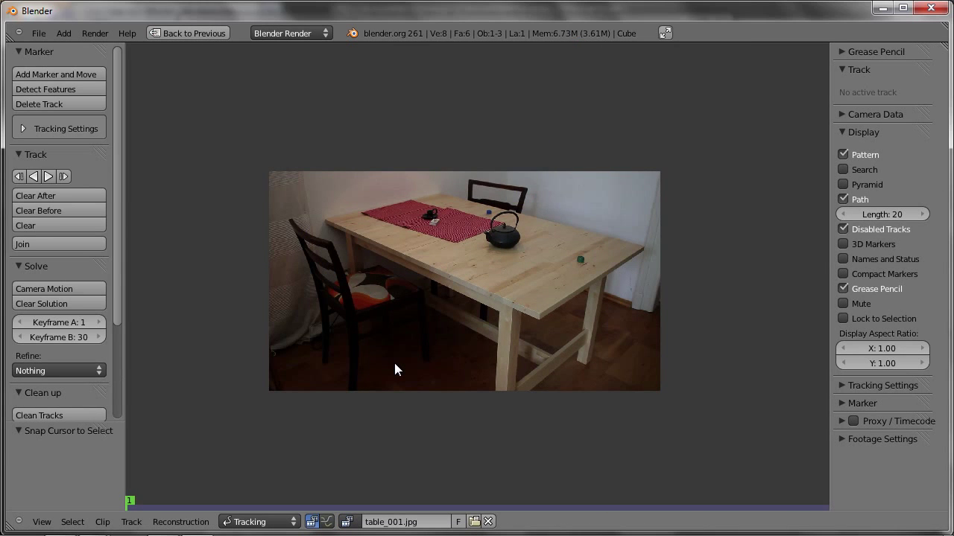
pyautogui.hotkey('alt', 'a')
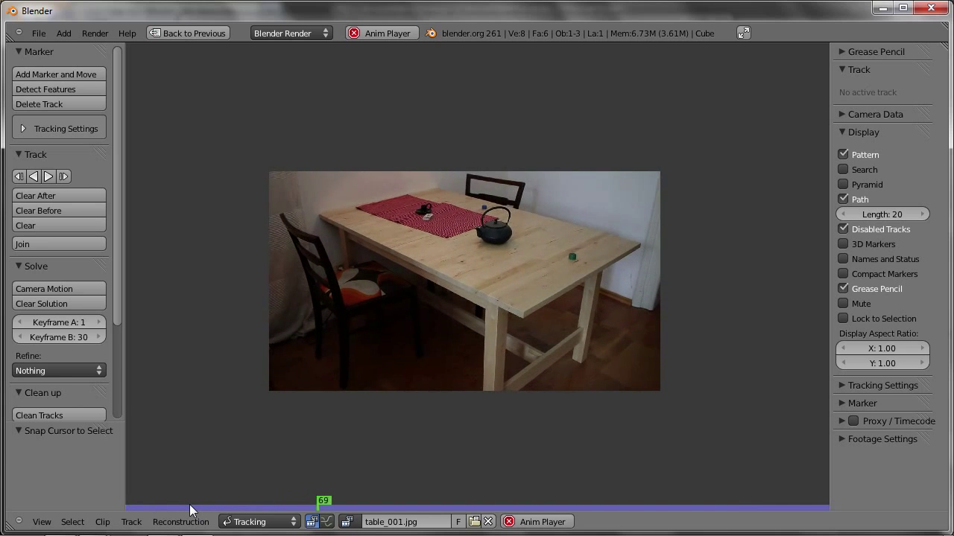
pyautogui.press('Escape')
pyautogui.click(38, 33)
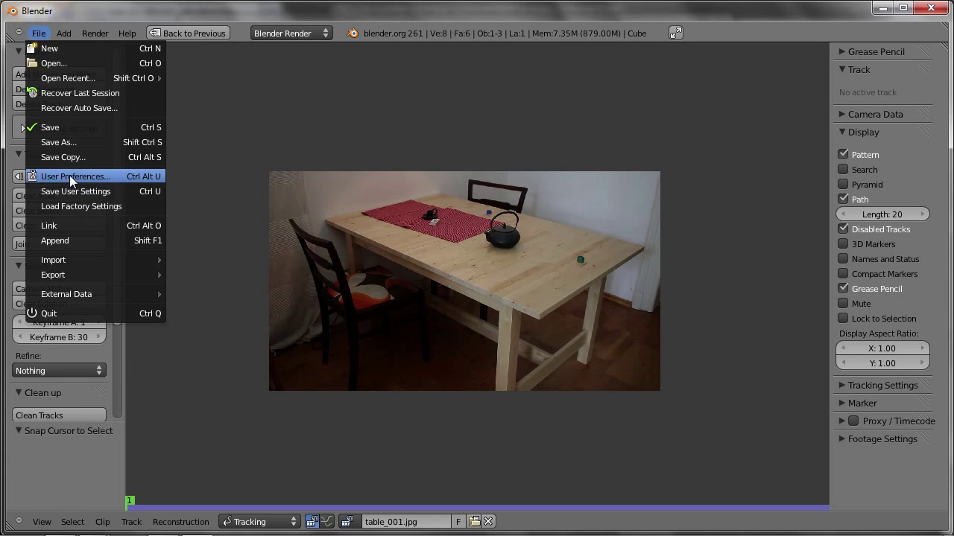
pyautogui.click(70, 175)
pyautogui.click(527, 32)
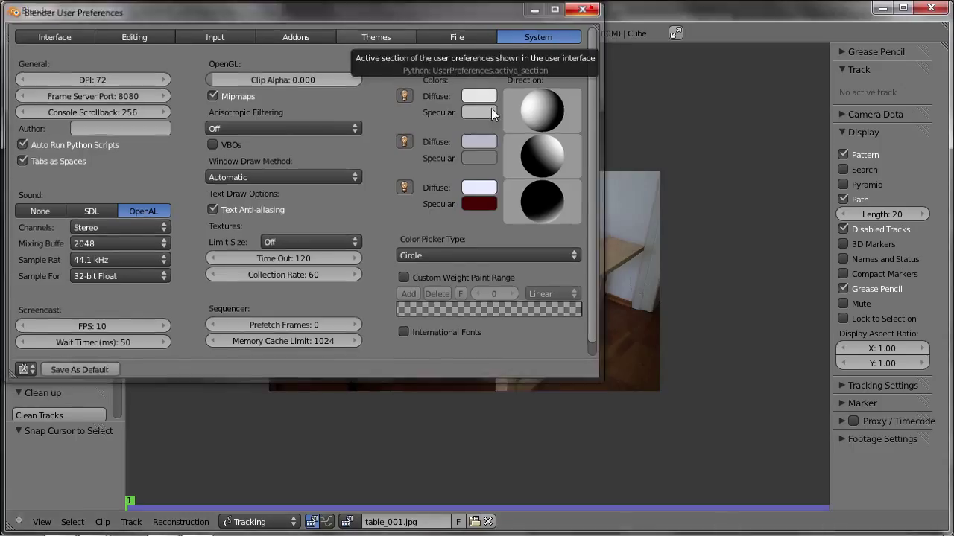
pyautogui.click(588, 9)
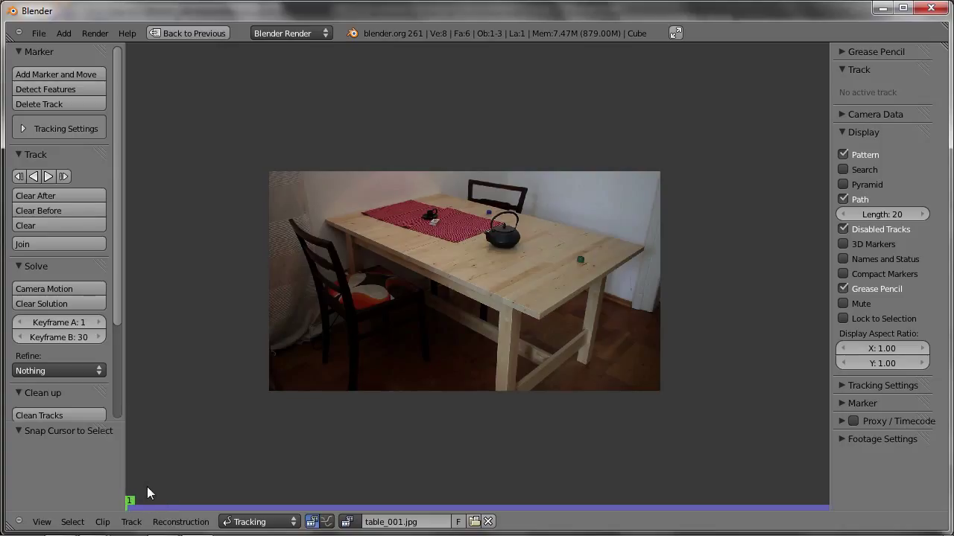
# Step: Scrub the table footage to frame 124, then play it back in the maximized clip editor
pyautogui.moveTo(134, 505); pyautogui.dragTo(332, 503)
pyautogui.moveTo(283, 480); pyautogui.dragTo(823, 480)
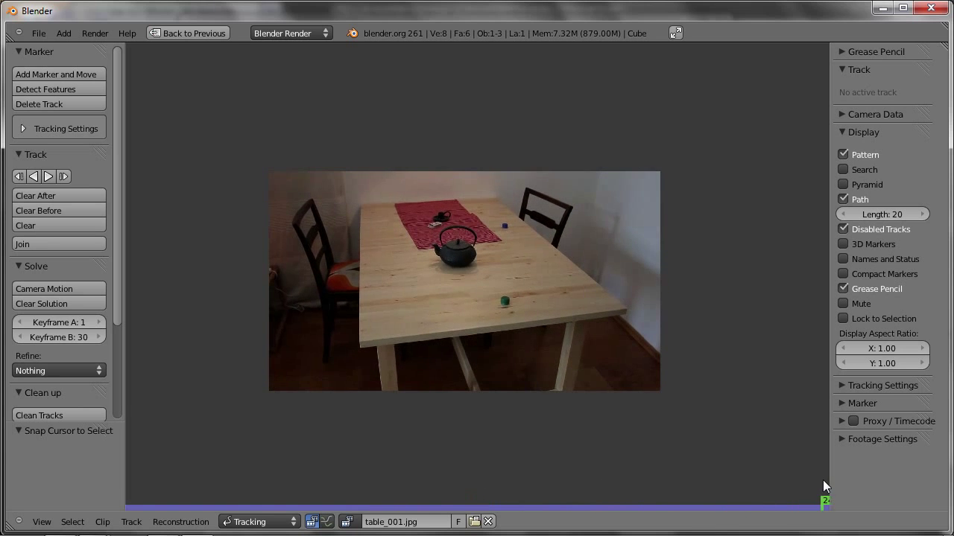
pyautogui.hotkey('ctrl', 'Up')
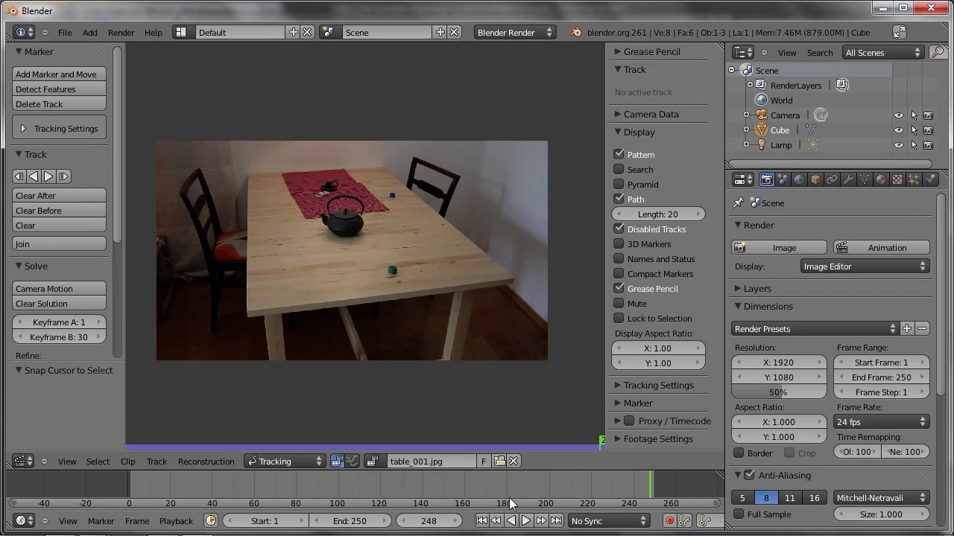
pyautogui.hotkey('ctrl', 'Up')
pyautogui.hotkey('alt', 'a')
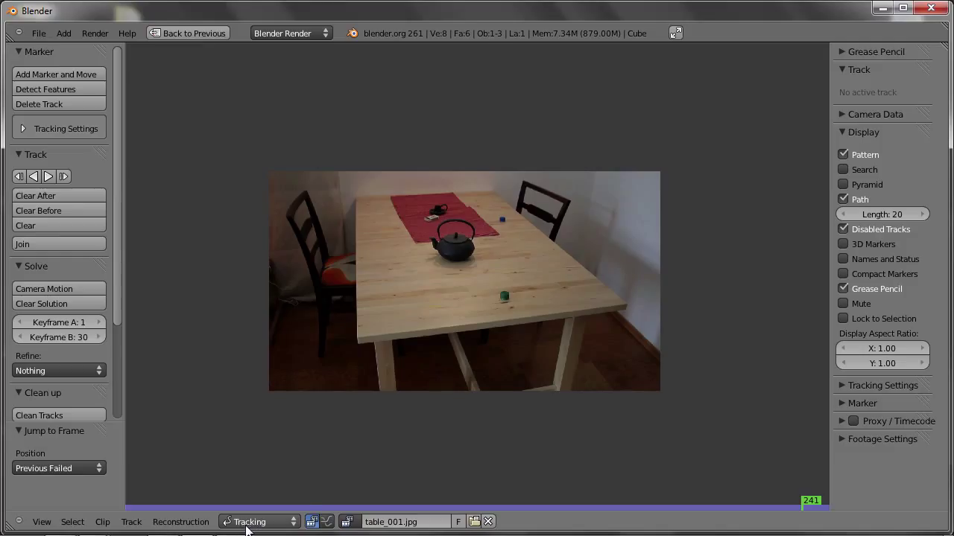
# Step: Keep the clip editor in Tracking mode and zoom in on the table footage
pyautogui.click(248, 523)
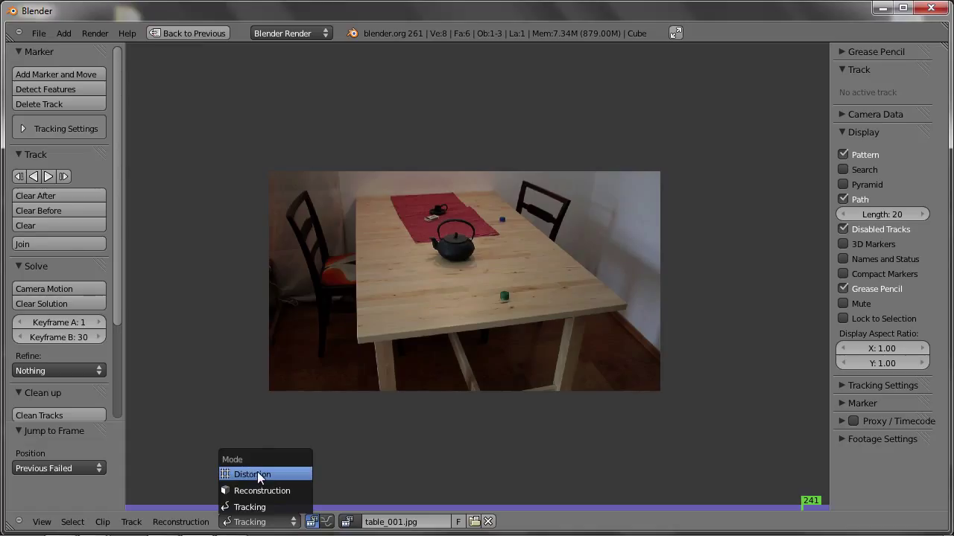
pyautogui.click(243, 508)
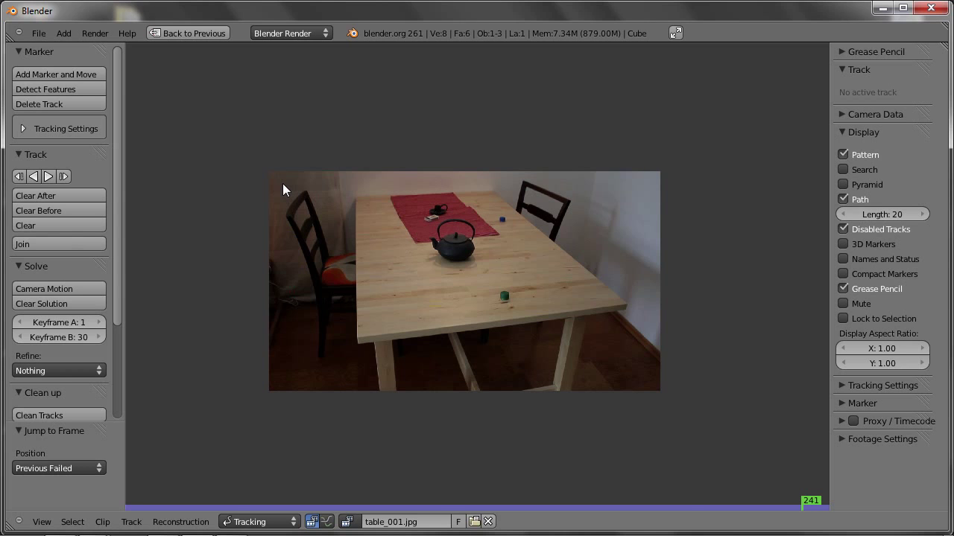
pyautogui.scroll(4, 387, 237)
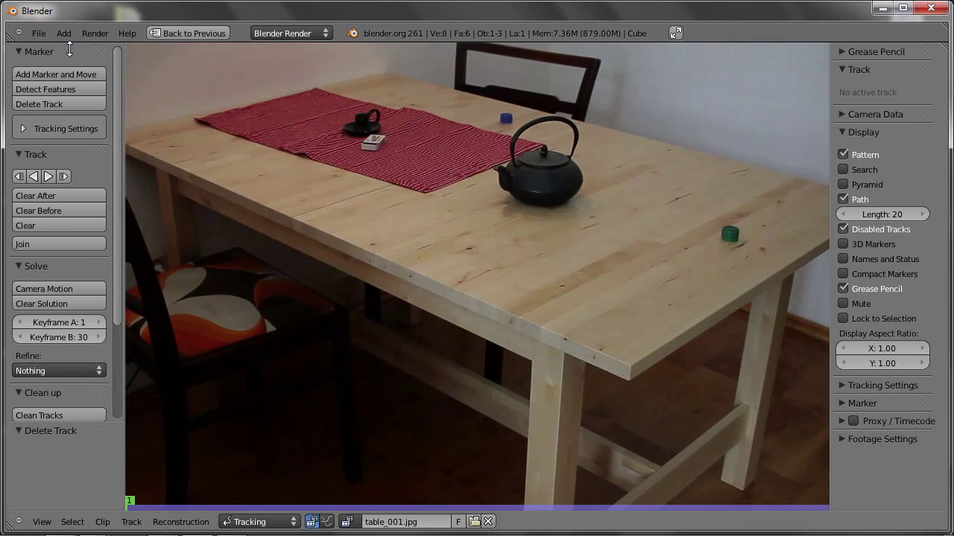
# Step: Add a new tracking marker at frame 1 for the red cloth's front corner
pyautogui.click(36, 74)
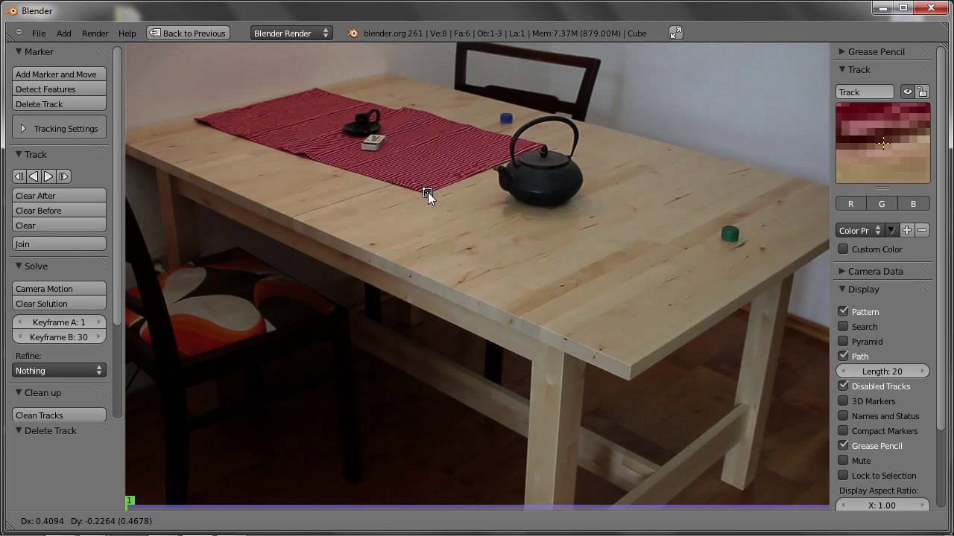
# Step: Drop the marker on the red cloth corner and preview the footage back to frame 1
pyautogui.click(427, 193)
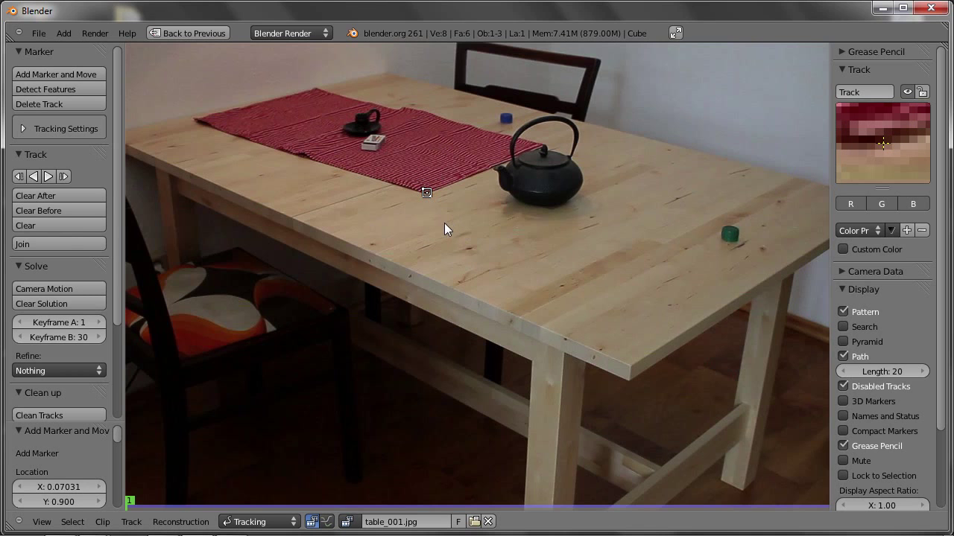
pyautogui.hotkey('alt', 'a')
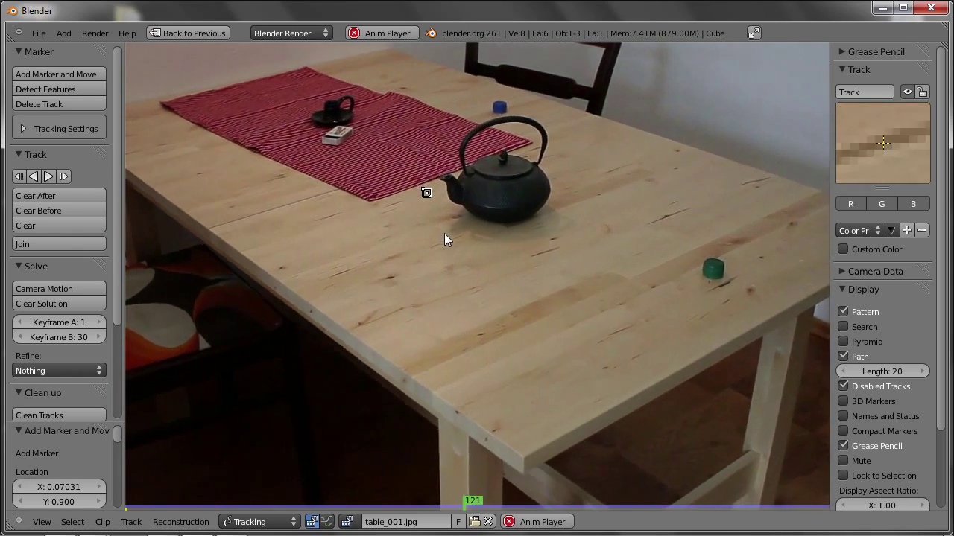
pyautogui.press('Escape')
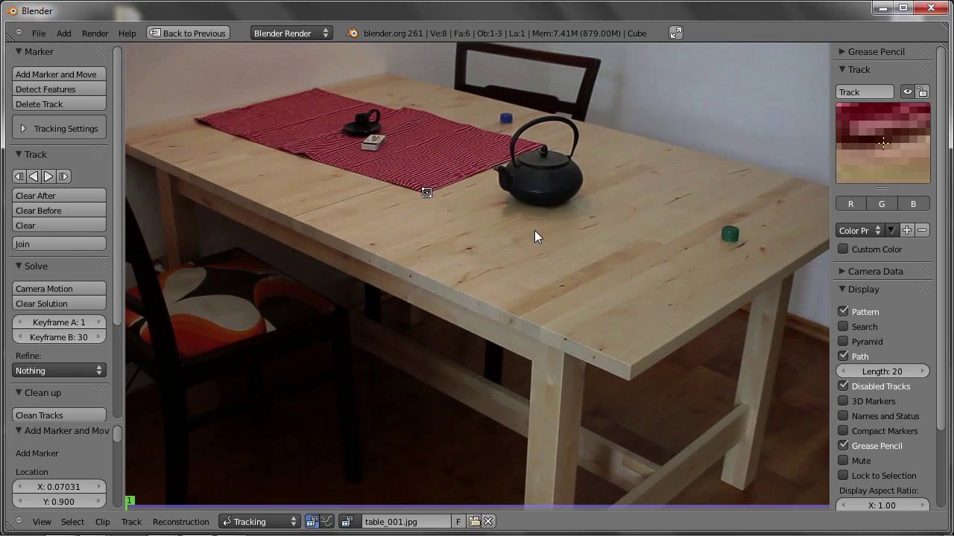
# Step: Track the marker forward four single frames, then through the rest of the sequence
pyautogui.click(66, 176)
pyautogui.click(65, 176)
pyautogui.click(66, 176)
pyautogui.click(65, 176)
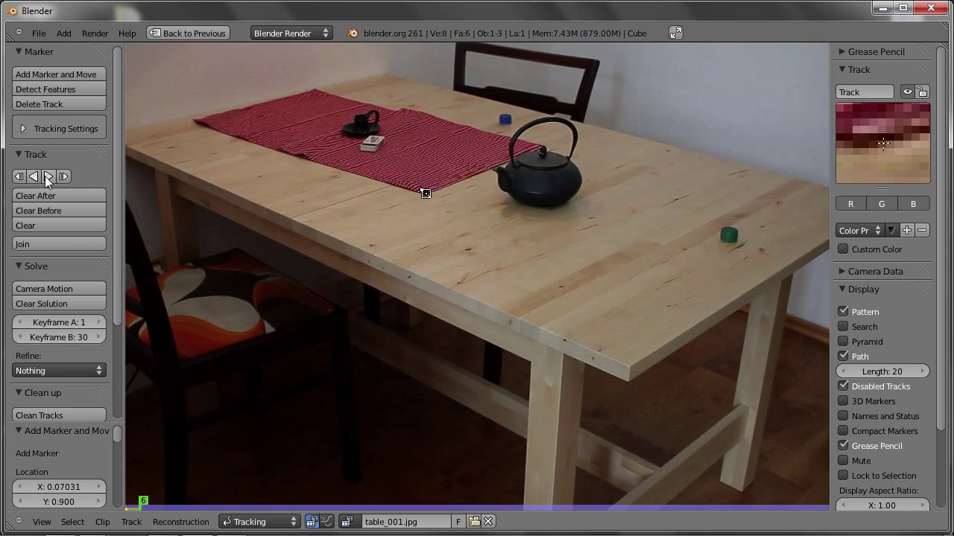
pyautogui.click(48, 176)
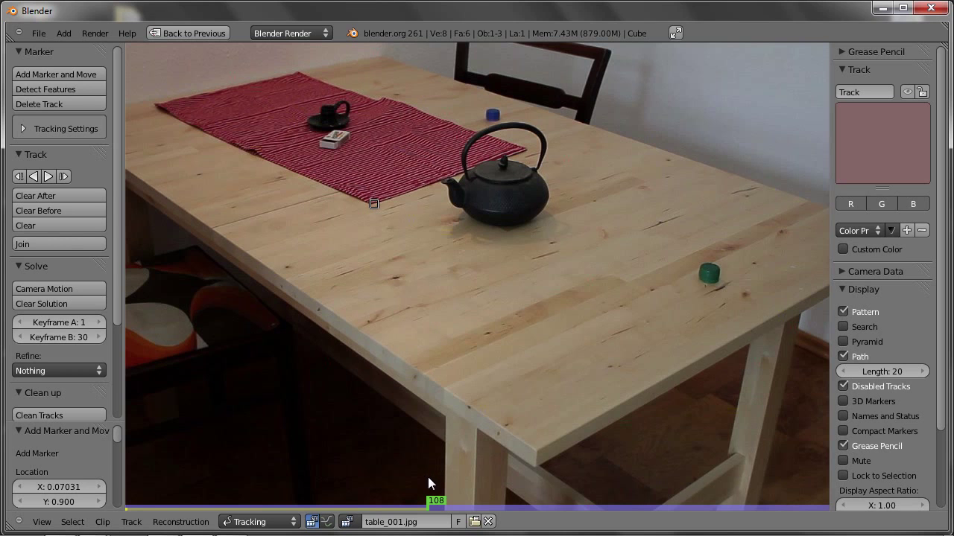
# Step: Review the marker's tracked path and step to frame 108, zooming in on the corner
pyautogui.moveTo(430, 504)
pyautogui.mouseDown()
pyautogui.moveTo(275, 474)
pyautogui.moveTo(272, 457)
pyautogui.moveTo(326, 465)
pyautogui.moveTo(389, 436)
pyautogui.moveTo(218, 452)
pyautogui.mouseUp()
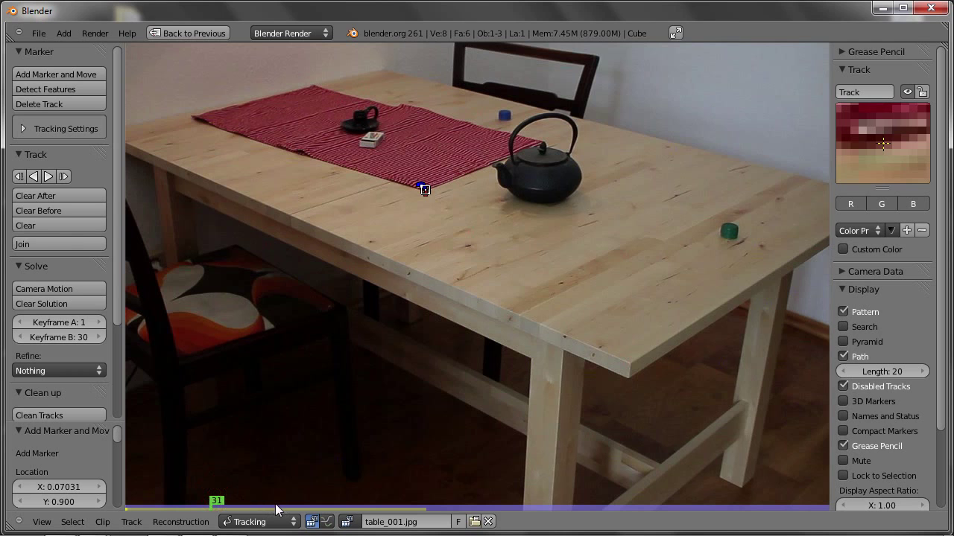
pyautogui.moveTo(219, 509)
pyautogui.mouseDown()
pyautogui.moveTo(171, 504)
pyautogui.moveTo(425, 476)
pyautogui.mouseUp()
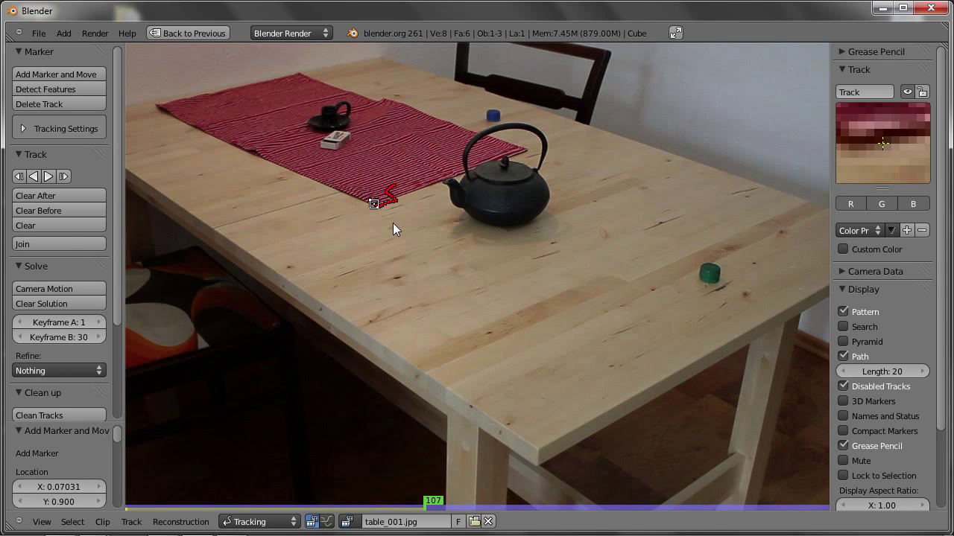
pyautogui.press('Right')
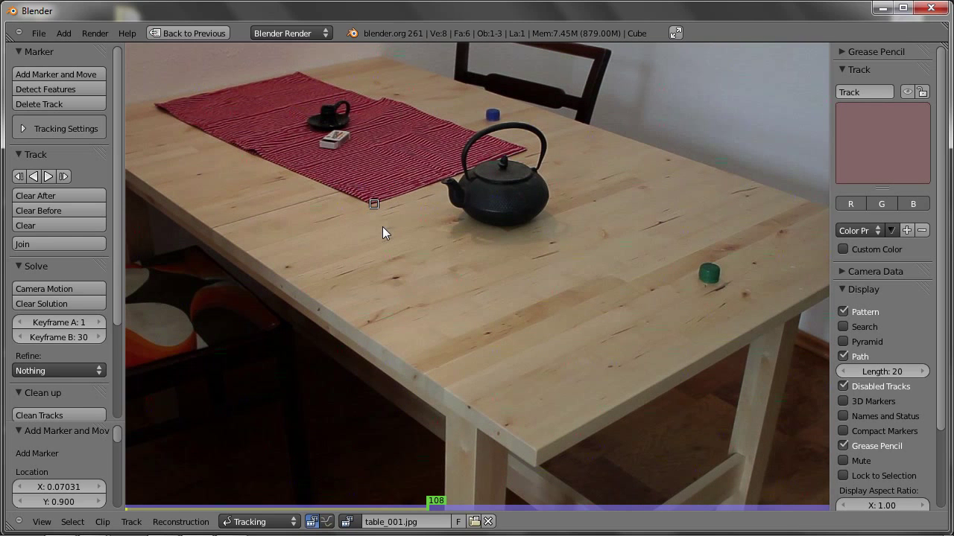
pyautogui.scroll(2, 362, 206)
pyautogui.scroll(3, 372, 205)
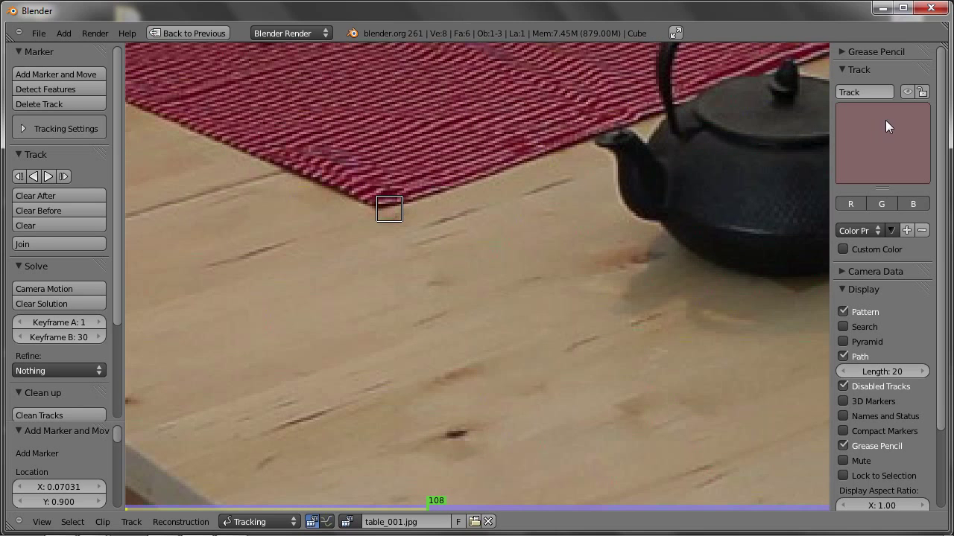
pyautogui.scroll(-4, 465, 262)
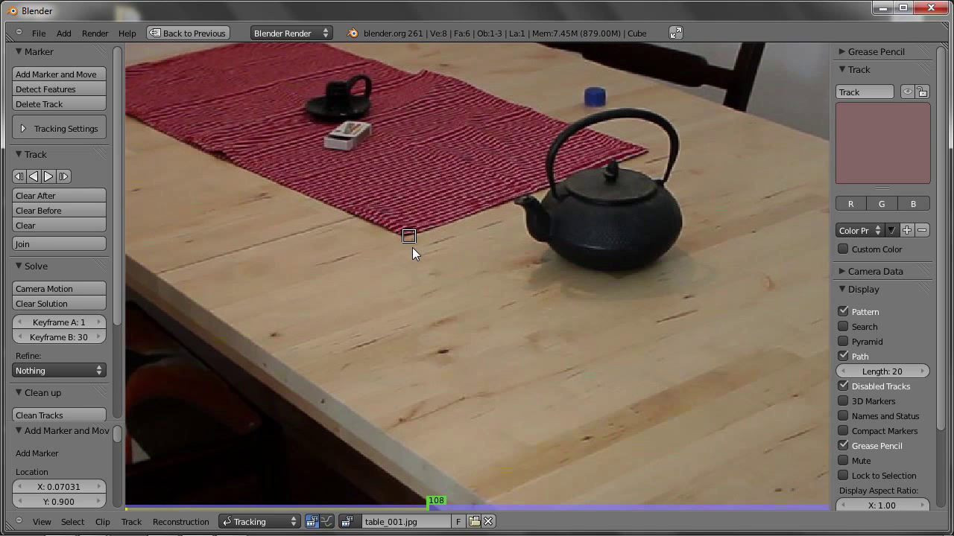
# Step: Move the marker back onto the cloth corner and track it on to the sequence end
pyautogui.press('g')
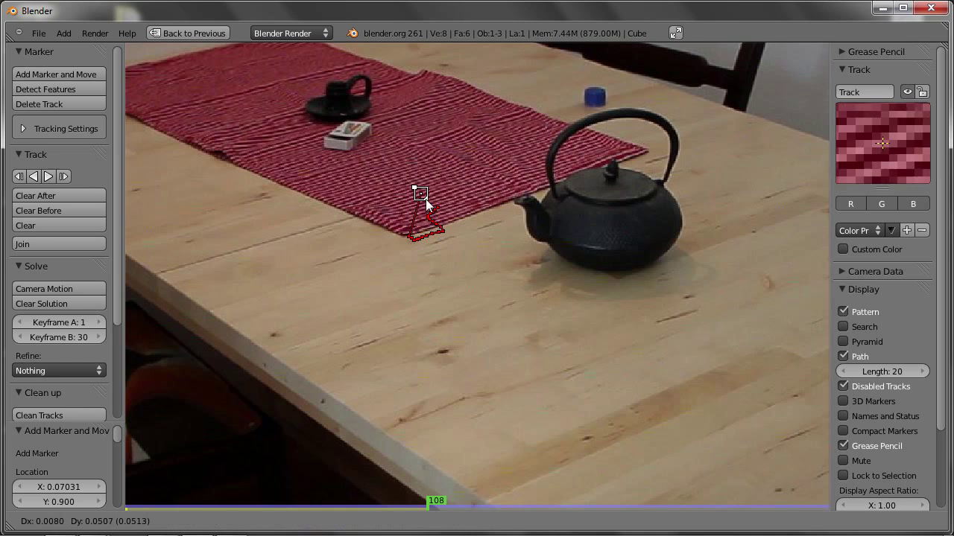
pyautogui.click(408, 240)
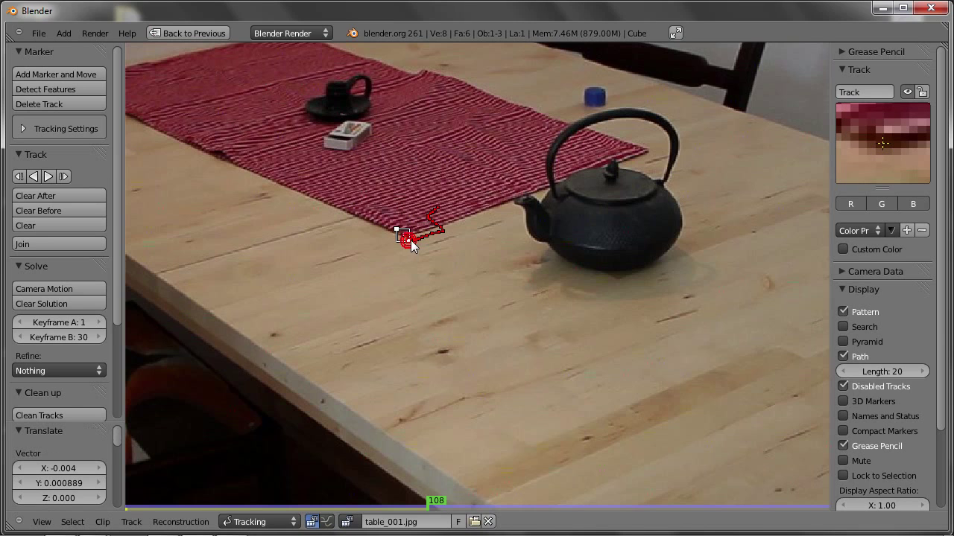
pyautogui.click(50, 175)
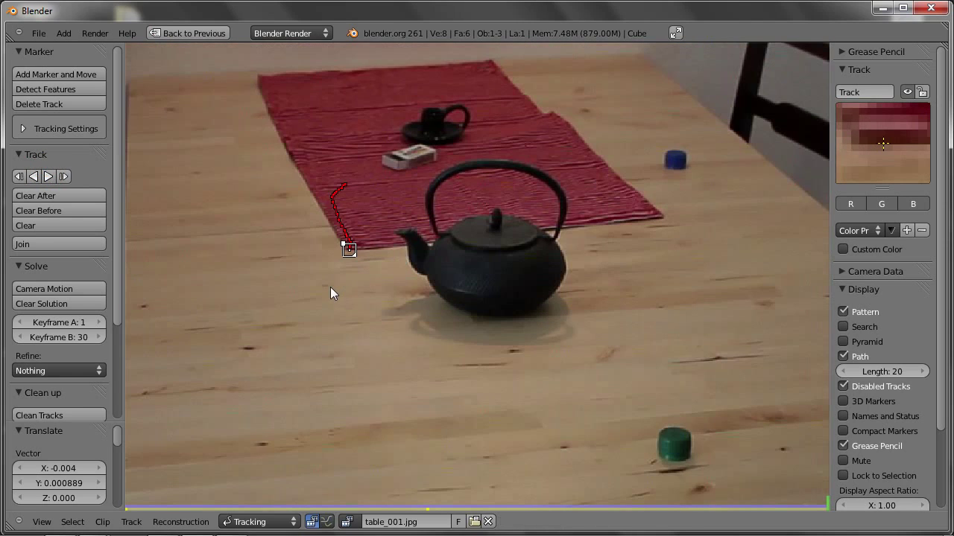
pyautogui.moveTo(813, 500)
pyautogui.mouseDown()
pyautogui.moveTo(515, 491)
pyautogui.moveTo(249, 450)
pyautogui.moveTo(592, 489)
pyautogui.moveTo(723, 471)
pyautogui.moveTo(256, 417)
pyautogui.moveTo(95, 424)
pyautogui.mouseUp()
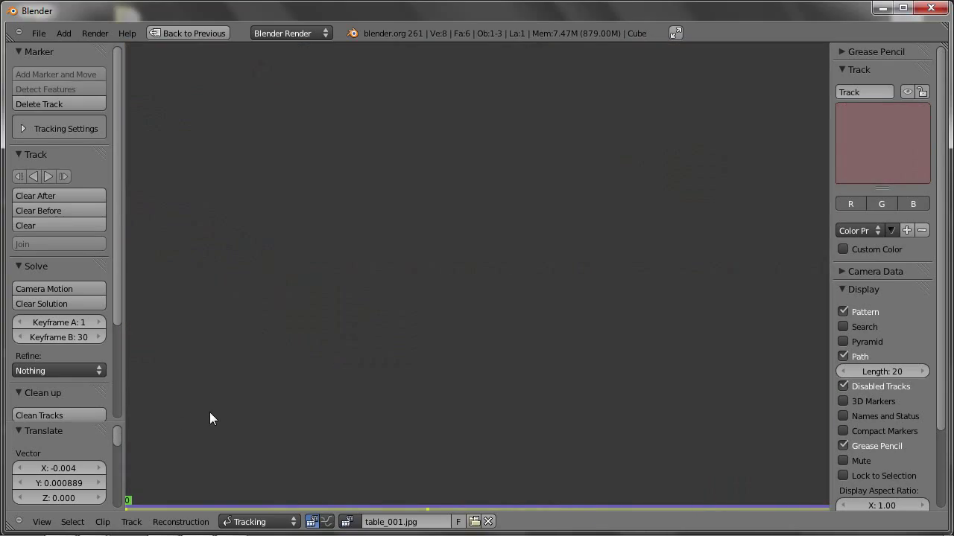
# Step: Track the runner-corner marker forward a few frames with Ctrl+T
pyautogui.press('Right')
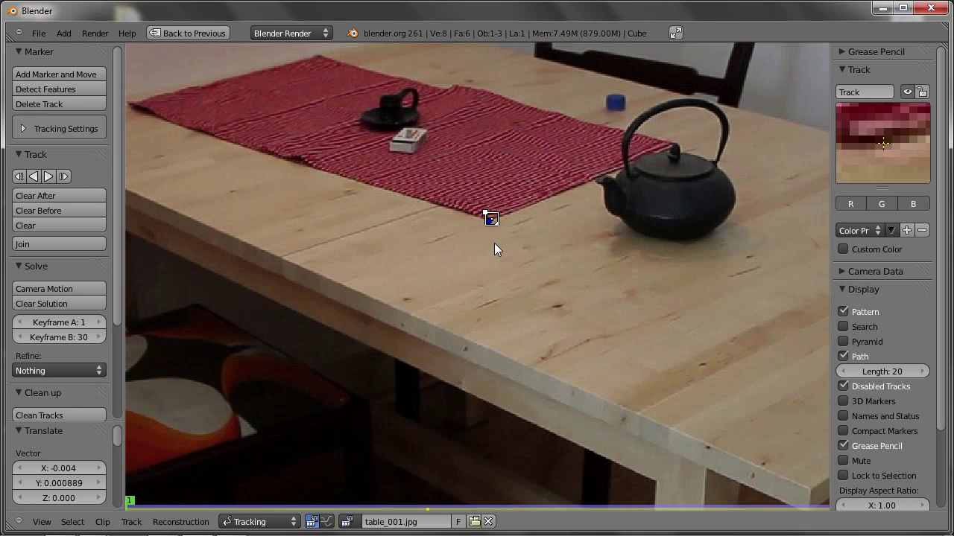
pyautogui.hotkey('ctrl', 't')
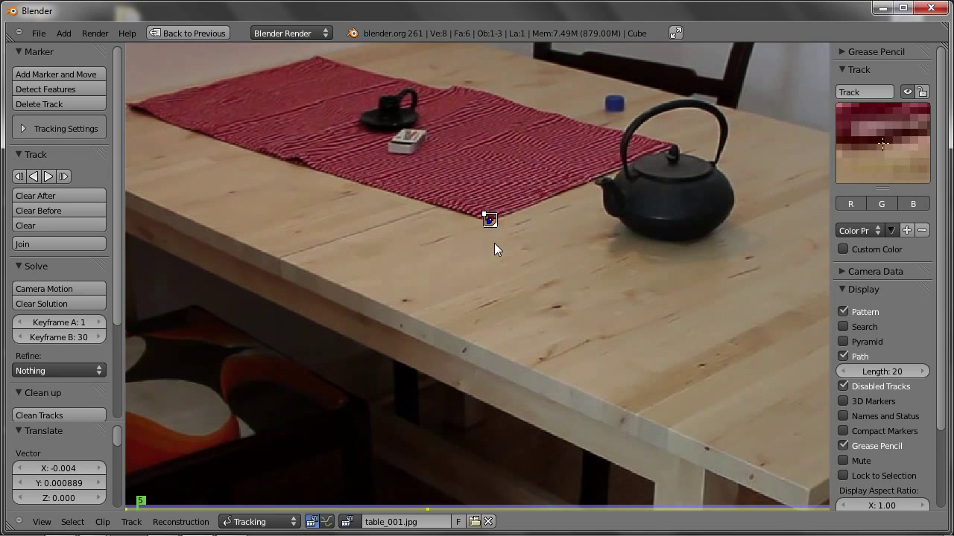
pyautogui.scroll(1, 493, 216)
pyautogui.scroll(5, 493, 221)
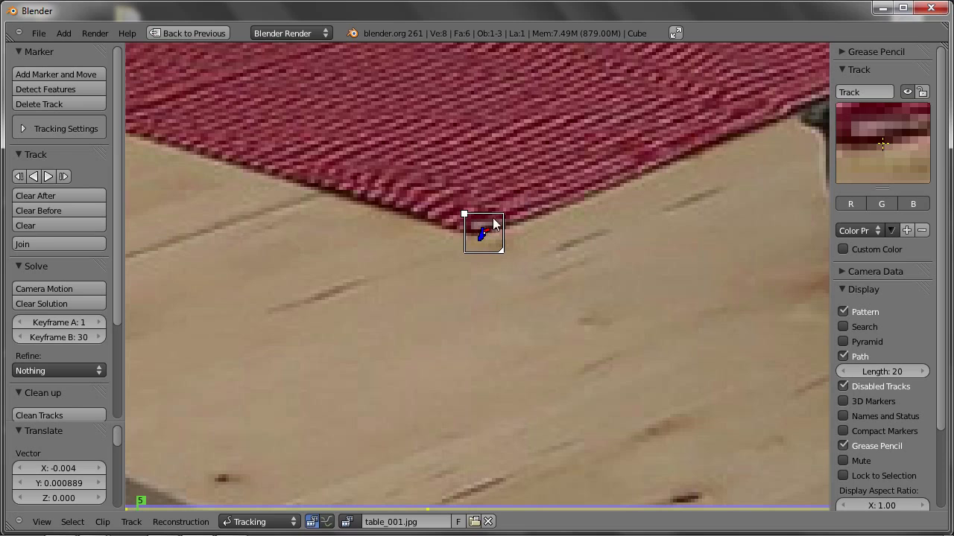
pyautogui.hotkey('ctrl', 't')
# Step: Zoom in on the marker and enable Search display to show its search area
pyautogui.scroll(-4, 486, 283)
pyautogui.scroll(-3, 484, 242)
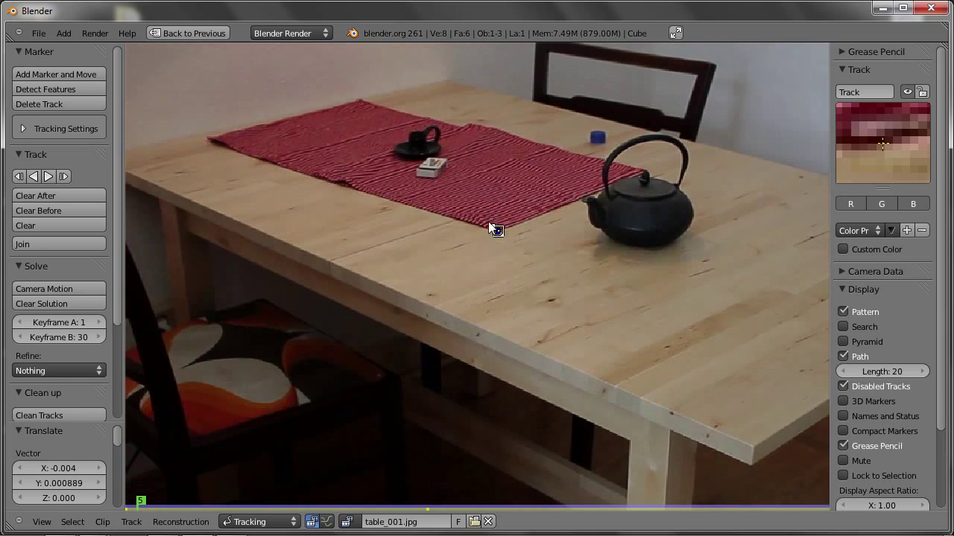
pyautogui.scroll(3, 495, 232)
pyautogui.scroll(2, 499, 233)
pyautogui.scroll(2, 506, 216)
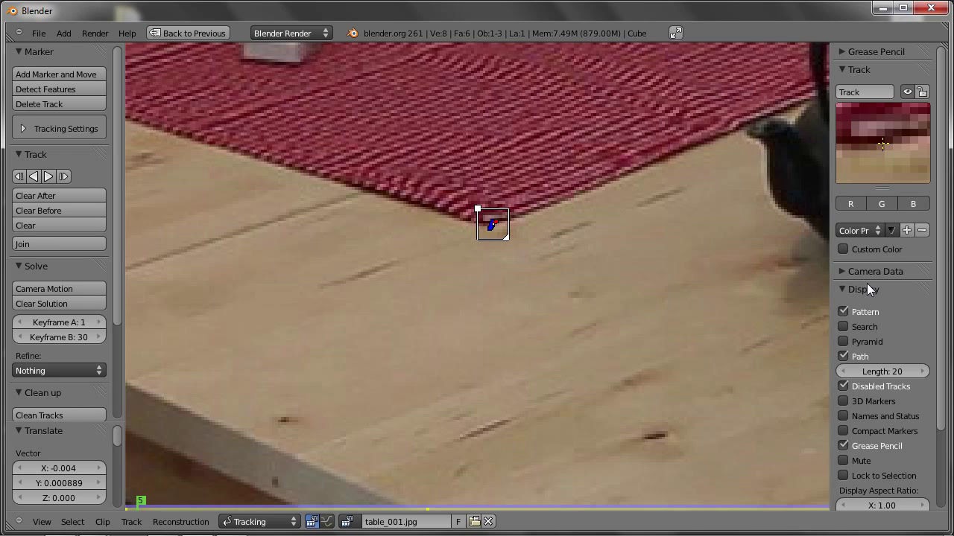
pyautogui.click(844, 326)
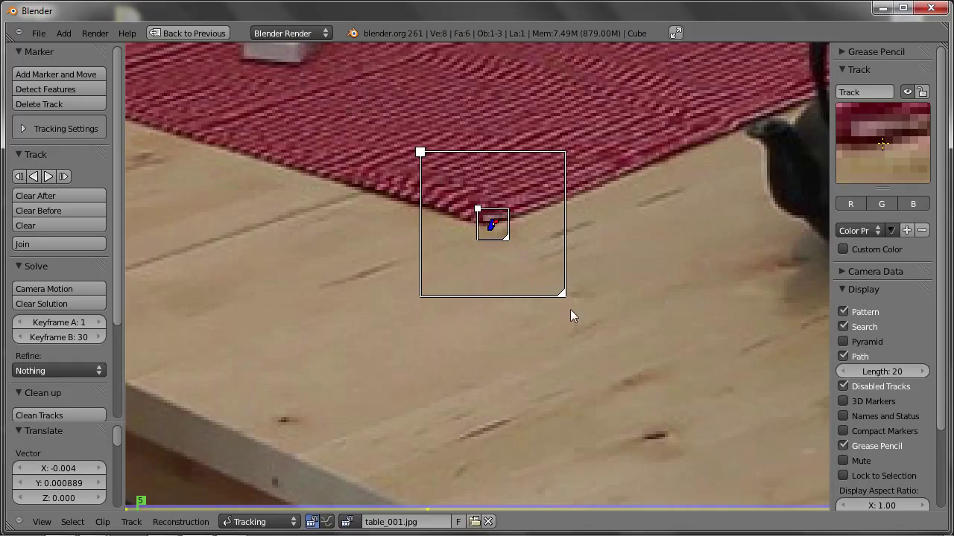
pyautogui.moveTo(562, 295); pyautogui.dragTo(738, 470)
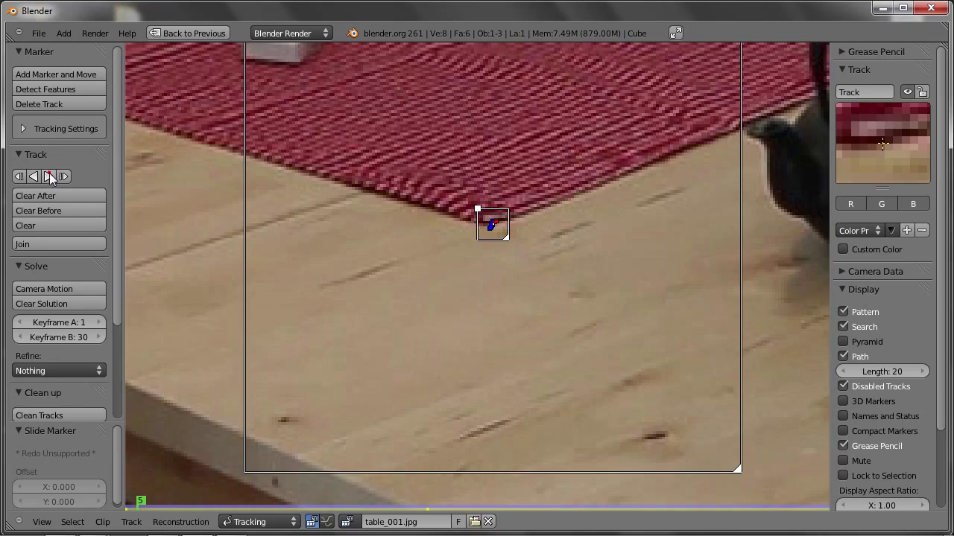
pyautogui.click(48, 176)
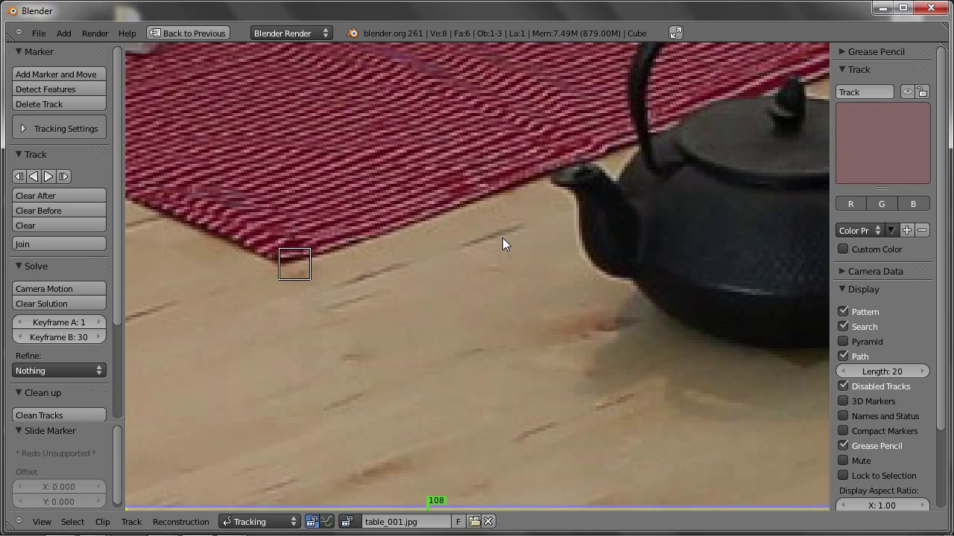
pyautogui.scroll(-2, 493, 216)
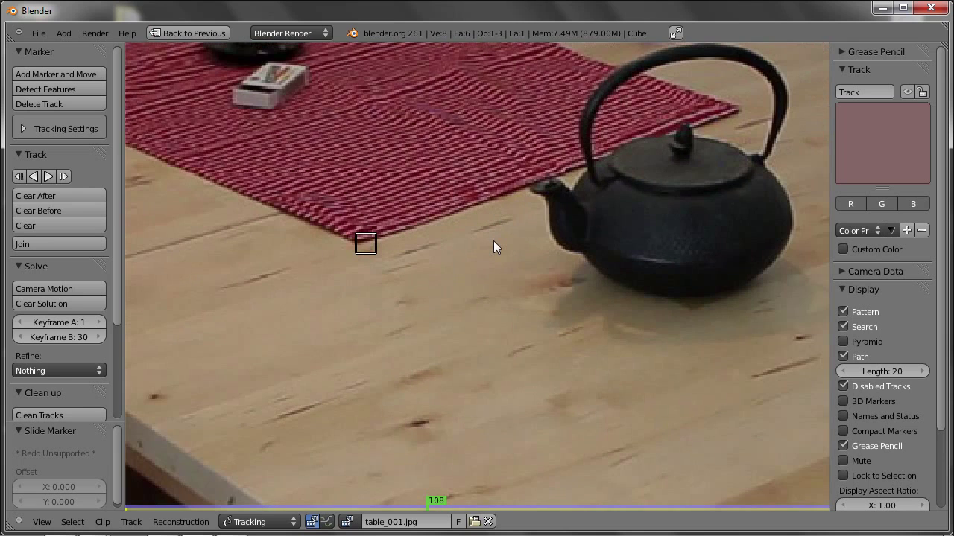
pyautogui.press('Left')
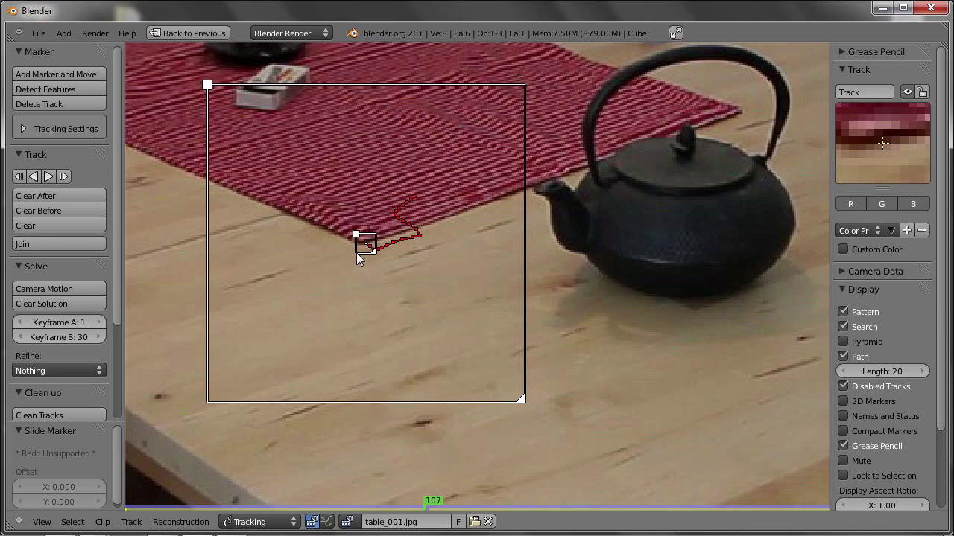
pyautogui.scroll(2, 358, 257)
pyautogui.scroll(2, 363, 250)
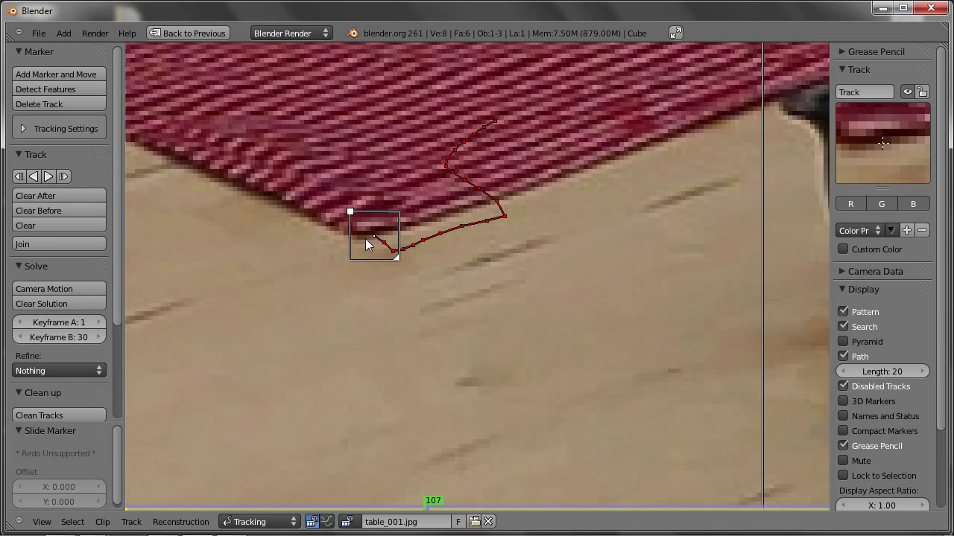
pyautogui.press('Left')
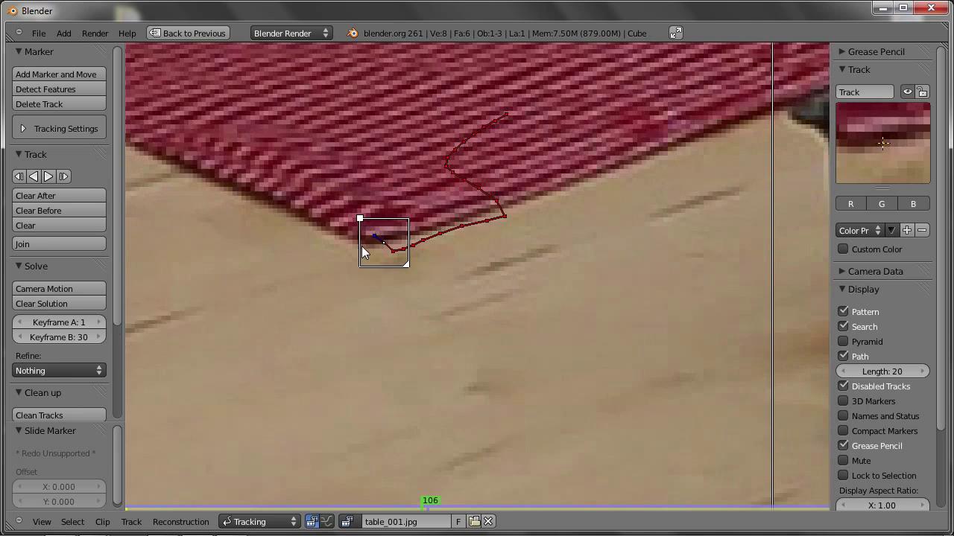
pyautogui.press('Right')
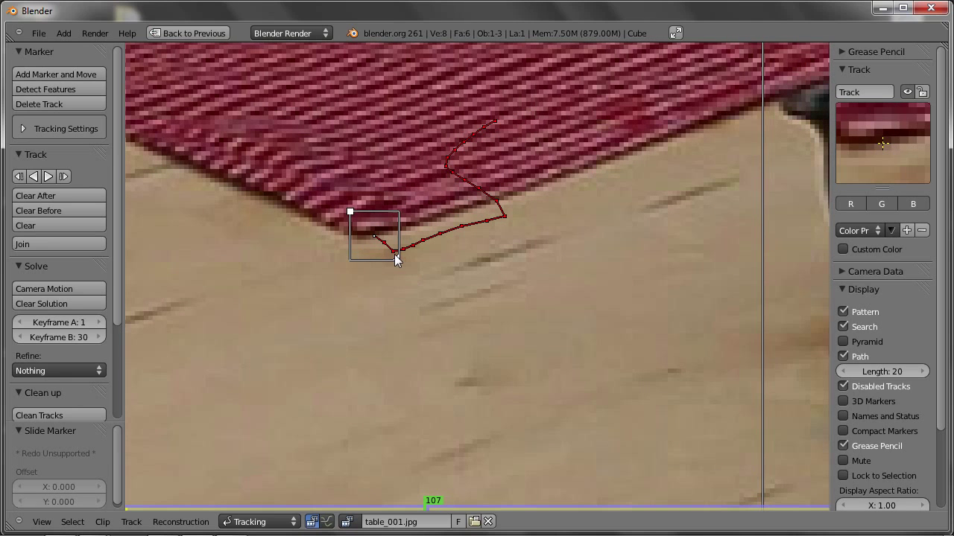
pyautogui.press('Right')
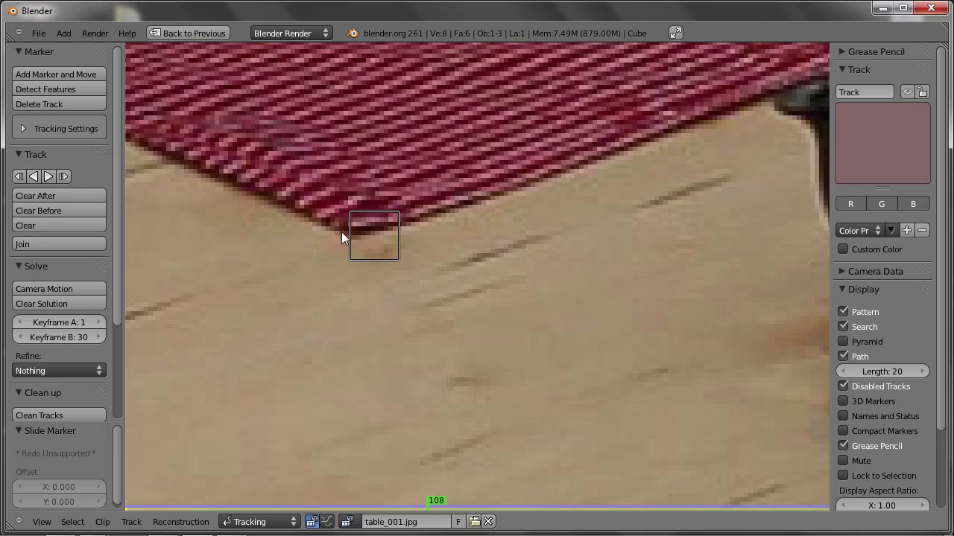
pyautogui.moveTo(436, 500); pyautogui.dragTo(127, 501)
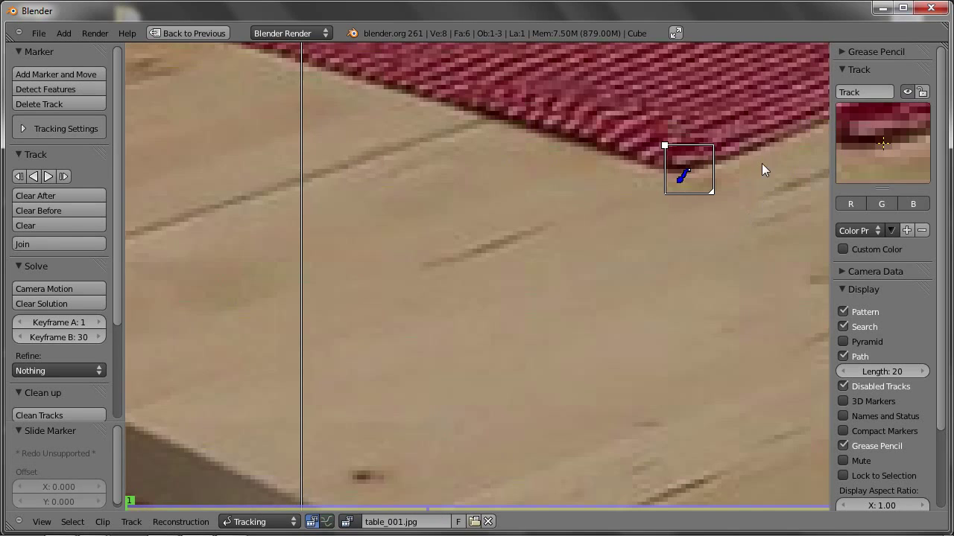
pyautogui.click(132, 503)
pyautogui.moveTo(131, 503); pyautogui.dragTo(434, 500)
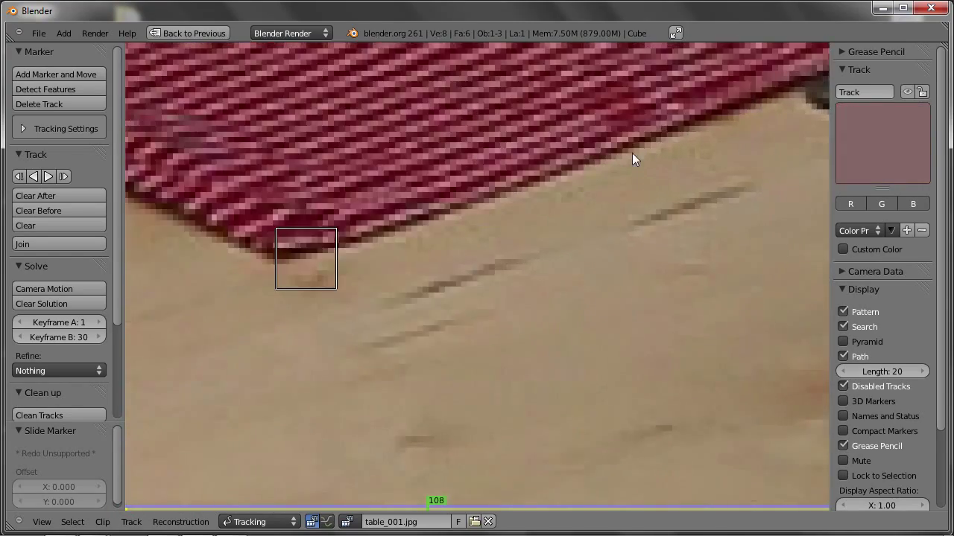
pyautogui.scroll(-3, 631, 153)
pyautogui.scroll(-3, 640, 156)
pyautogui.moveTo(653, 160)
pyautogui.mouseDown(button='middle')
pyautogui.moveTo(578, 170)
pyautogui.moveTo(511, 254)
pyautogui.mouseUp(button='middle')
pyautogui.scroll(2, 557, 173)
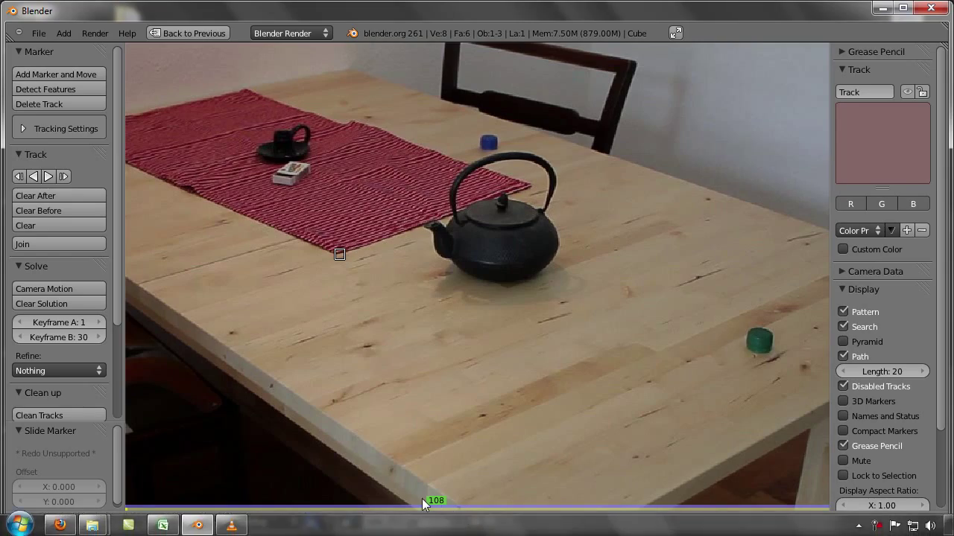
# Step: Zoom the clip view onto the teapot and move the playhead to frame 89
pyautogui.moveTo(428, 505)
pyautogui.mouseDown()
pyautogui.moveTo(168, 477)
pyautogui.moveTo(552, 472)
pyautogui.moveTo(490, 456)
pyautogui.moveTo(488, 440)
pyautogui.mouseUp()
pyautogui.scroll(1, 557, 175)
pyautogui.scroll(3, 542, 175)
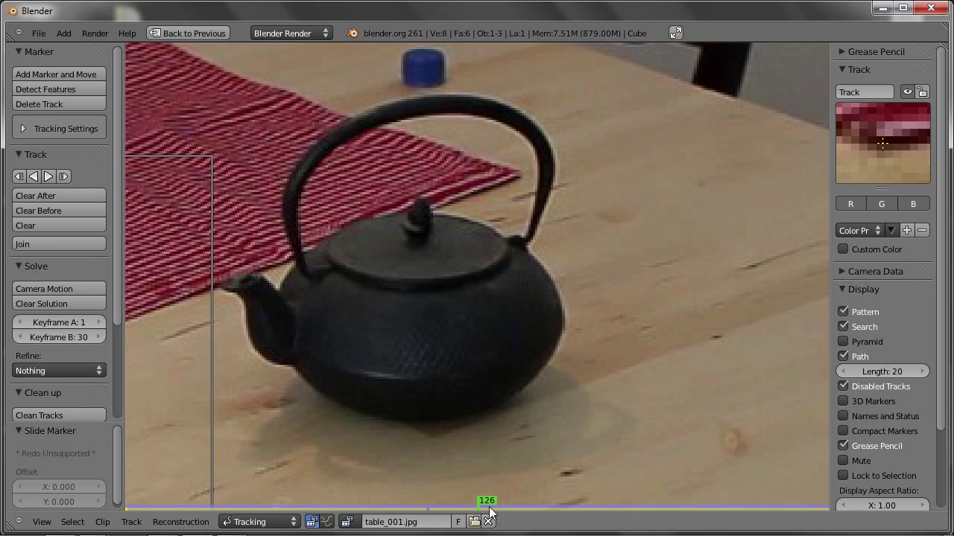
pyautogui.moveTo(489, 506); pyautogui.dragTo(378, 527)
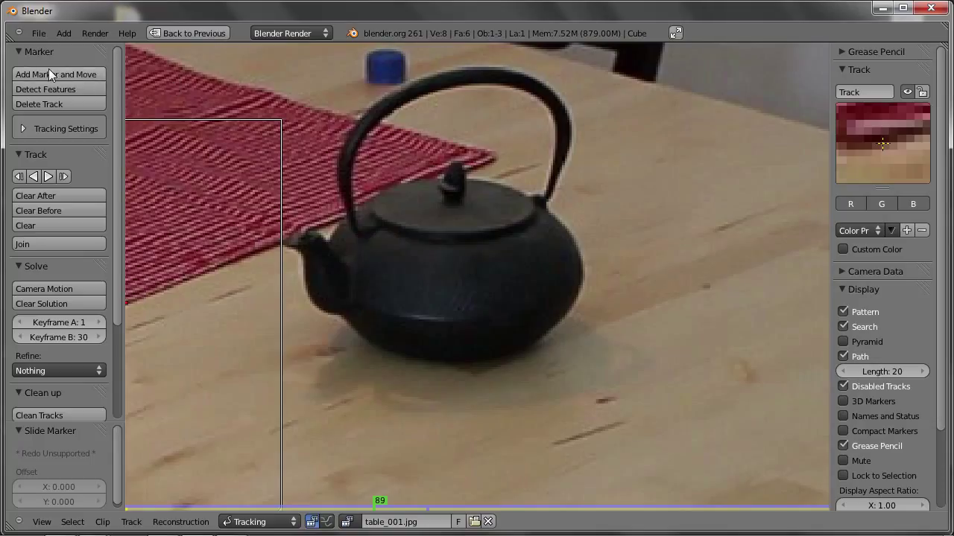
# Step: Add Track.001 where the teapot handle meets the tablecloth corner and track it to frame 131
pyautogui.keyDown('ctrl'); pyautogui.click(491, 153); pyautogui.keyUp('ctrl')
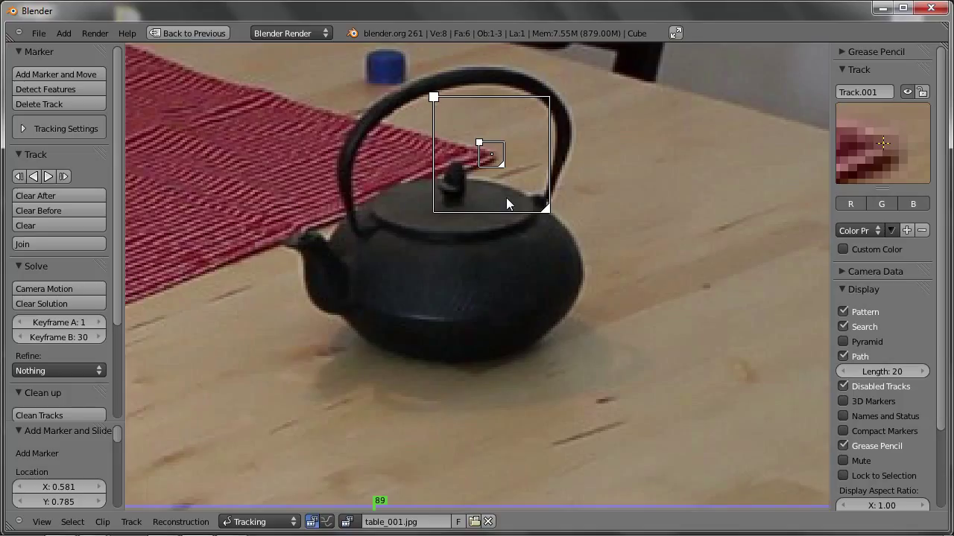
pyautogui.click(48, 175)
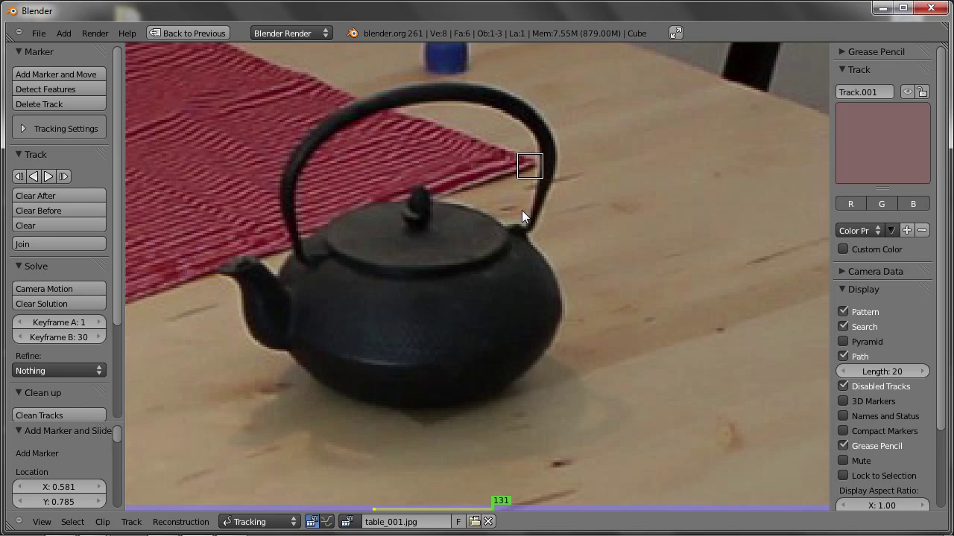
pyautogui.press('Left')
pyautogui.press('Left')
pyautogui.press('Left')
pyautogui.press('Left')
pyautogui.press('Left')
pyautogui.press('Left')
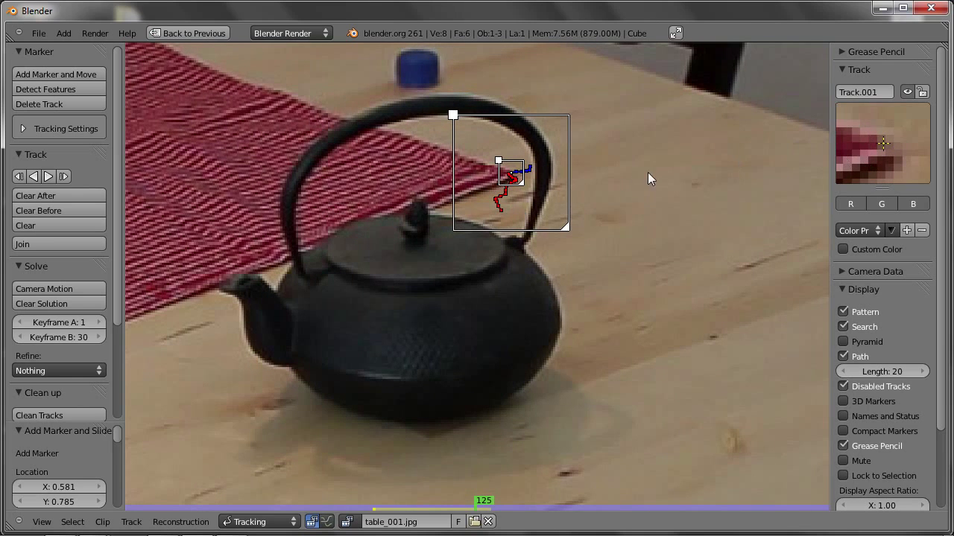
pyautogui.press('Right')
pyautogui.press('Right')
pyautogui.press('Right')
pyautogui.press('Right')
pyautogui.press('Right')
pyautogui.press('Right')
pyautogui.press('Left')
pyautogui.press('Right')
pyautogui.press('Left')
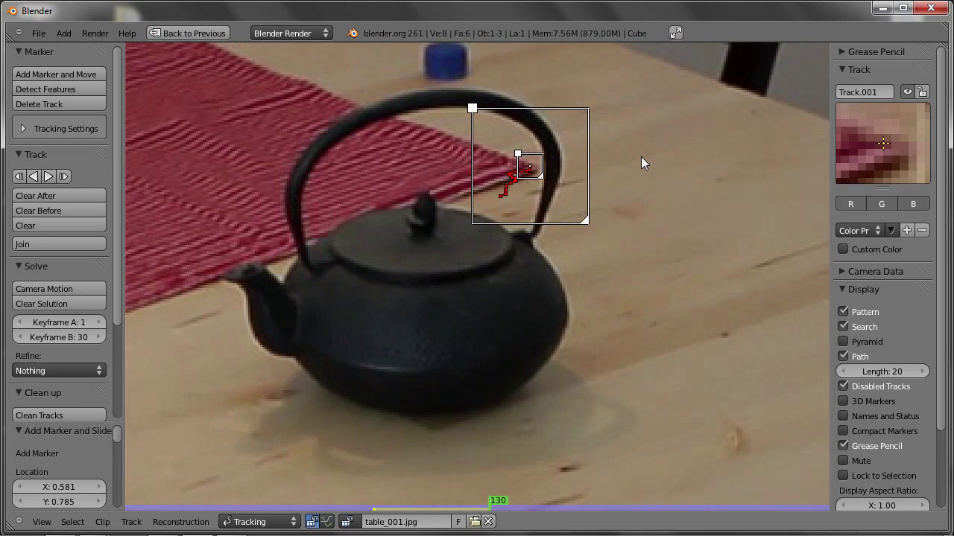
pyautogui.press('Right')
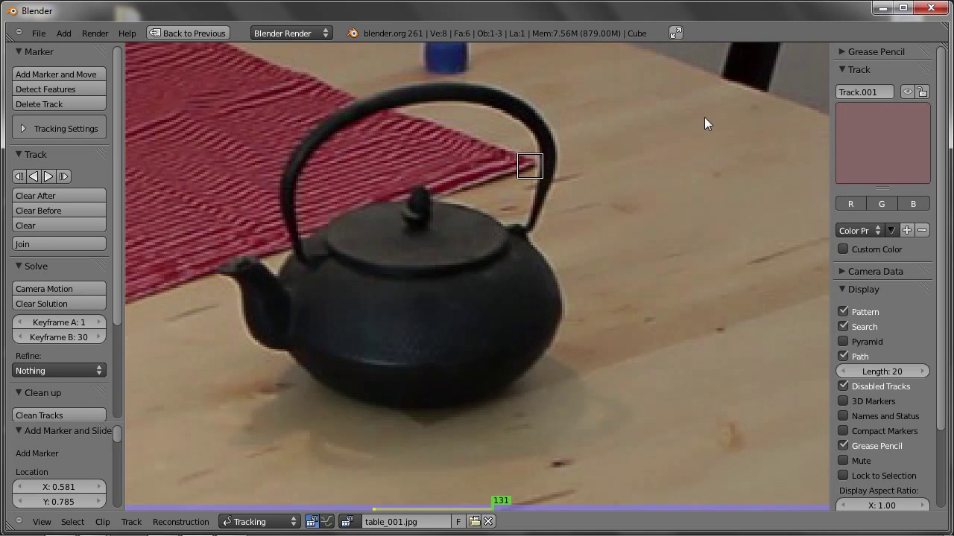
pyautogui.scroll(2, 542, 158)
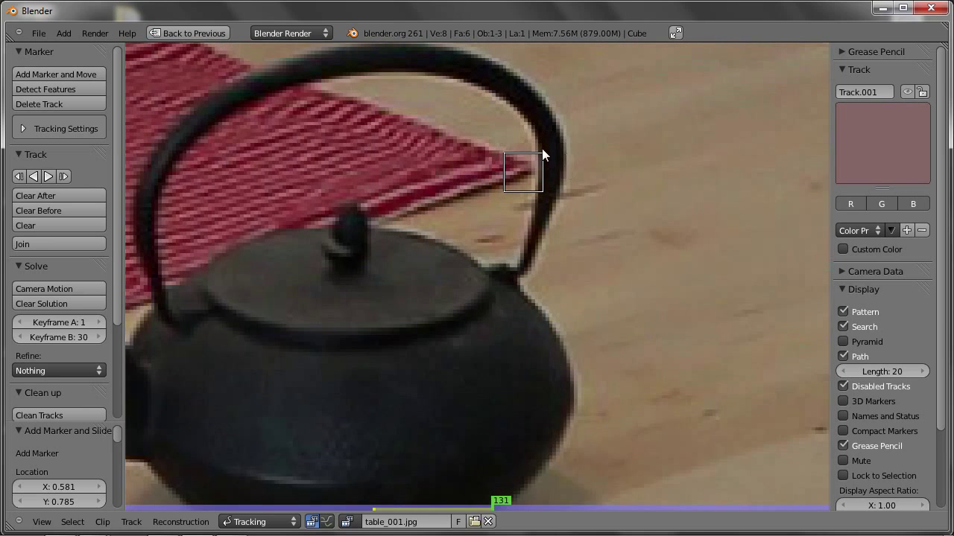
# Step: Backtrack Track.001, reposition it onto the corner with G, and retrack forward to frame 131
pyautogui.hotkey('shift', 'ctrl', 't')
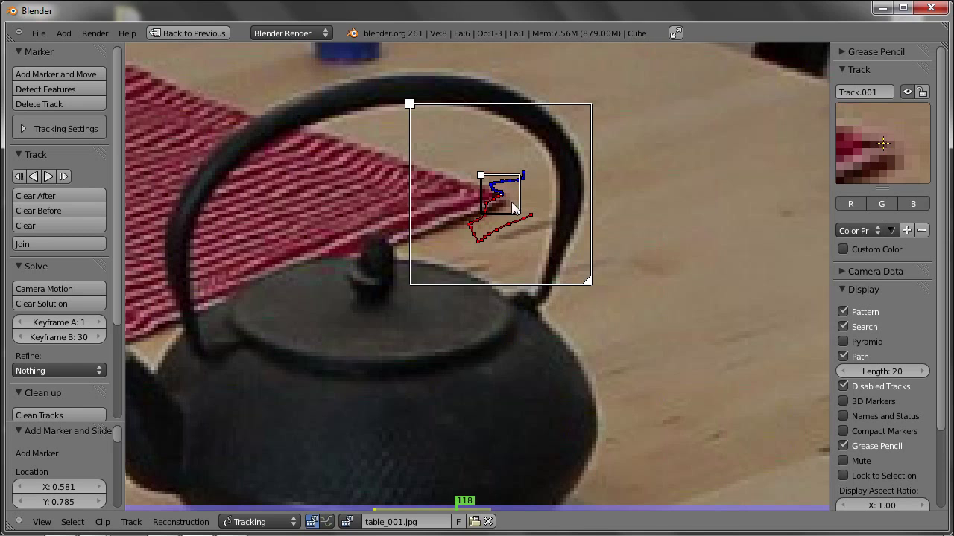
pyautogui.press('g')
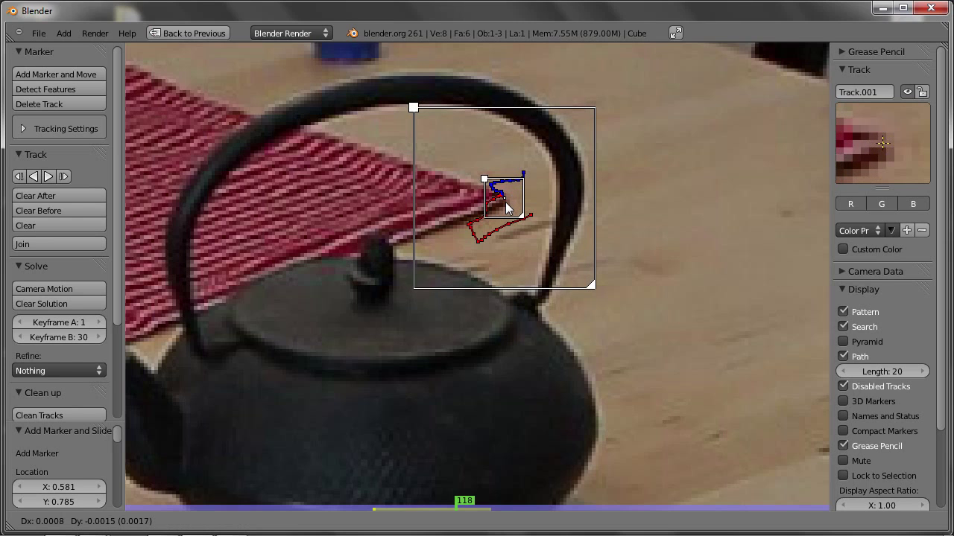
pyautogui.click(506, 208)
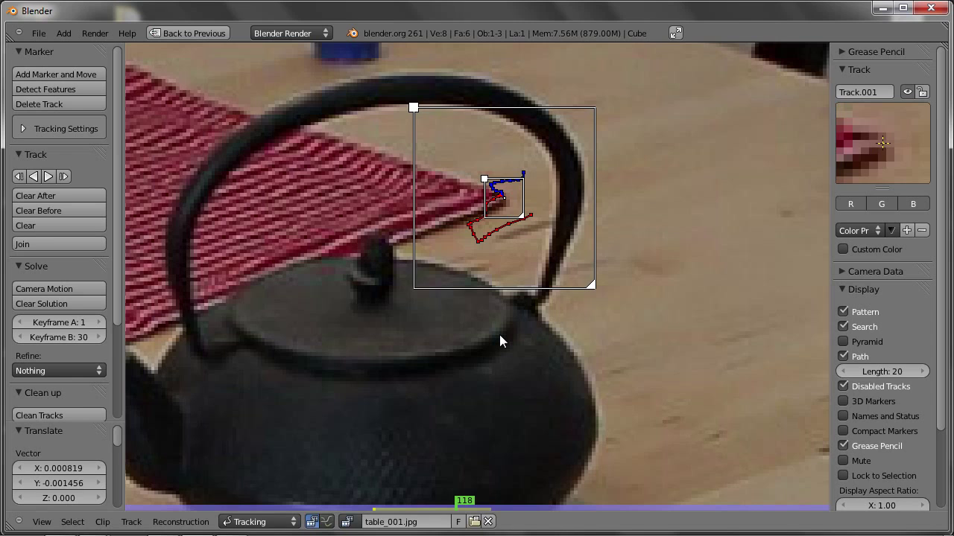
pyautogui.press('Left')
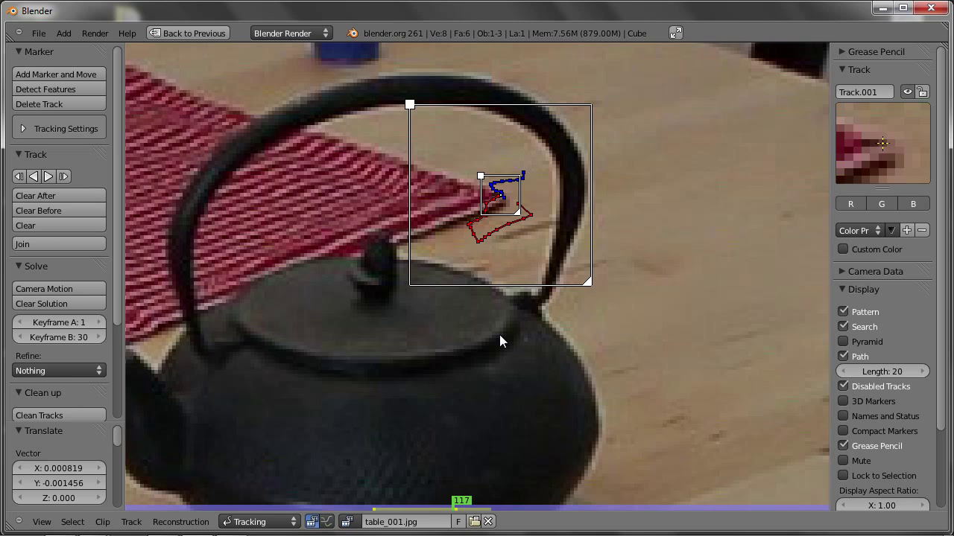
pyautogui.press('Right')
pyautogui.press('Right')
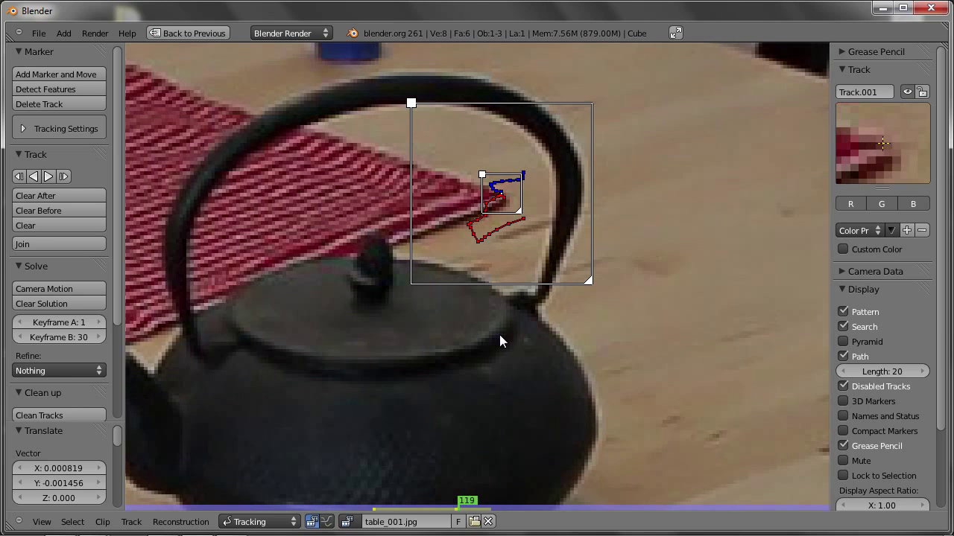
pyautogui.press('Right')
pyautogui.press('Left')
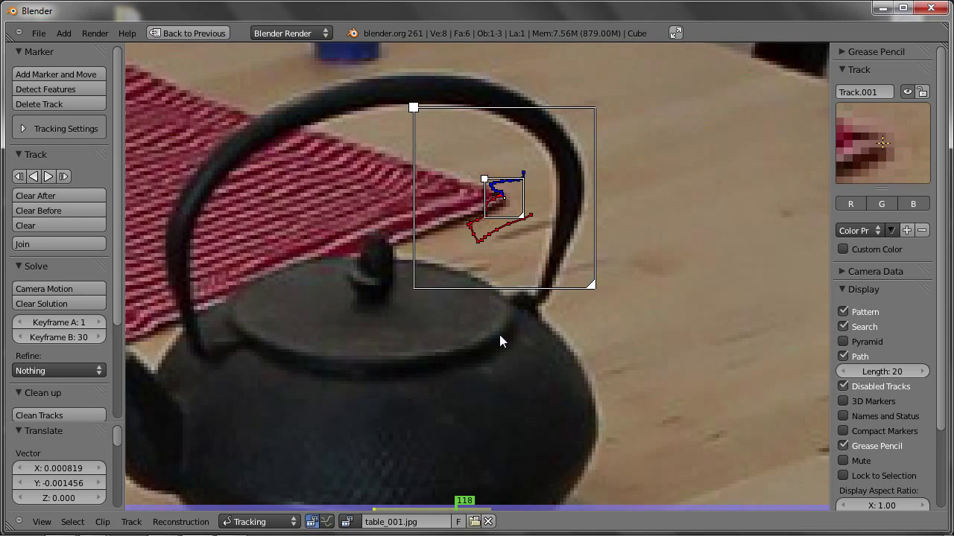
pyautogui.hotkey('ctrl', 't')
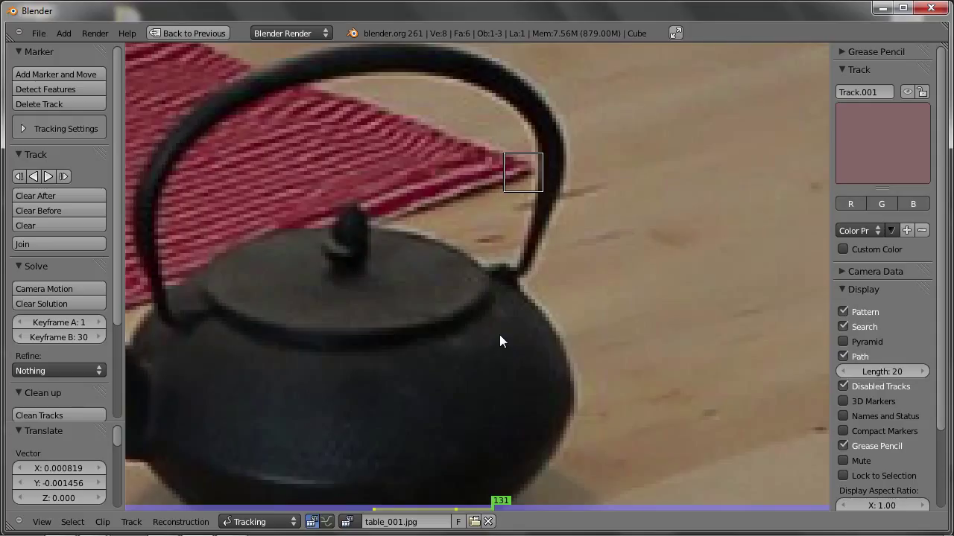
# Step: Clear Track.001's path beyond the current frame and track it on through later frames
pyautogui.scroll(1, 499, 336)
pyautogui.moveTo(517, 210); pyautogui.dragTo(526, 203, button='right')
pyautogui.hotkey('shift', 't')
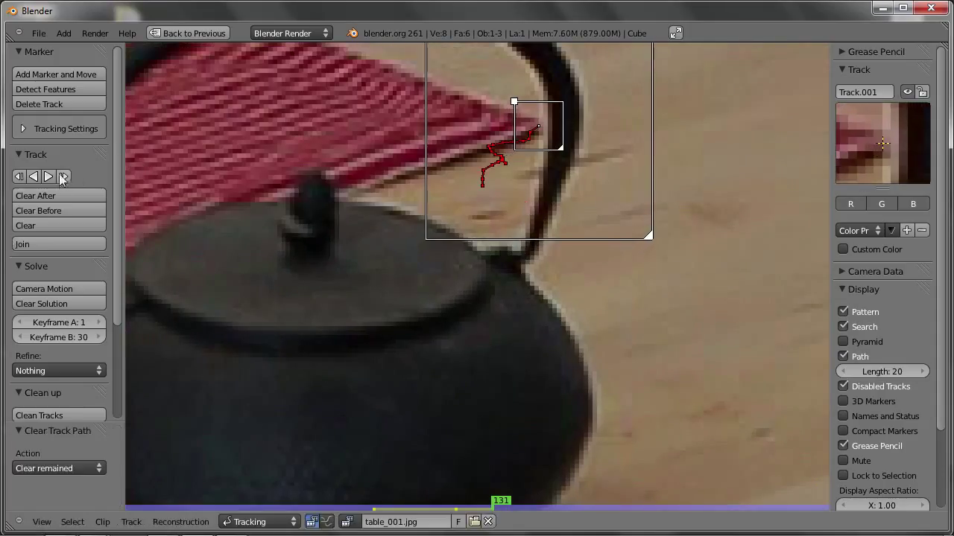
pyautogui.click(49, 175)
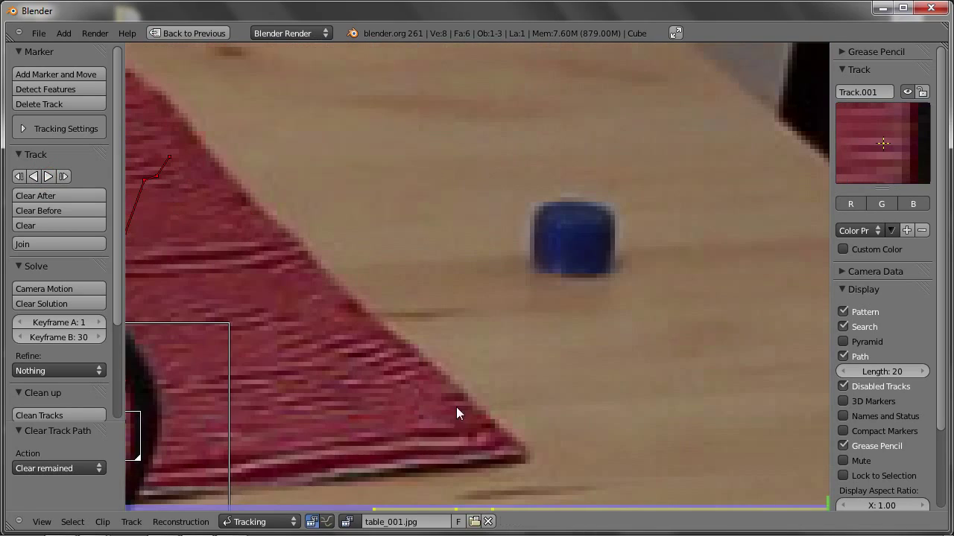
pyautogui.moveTo(803, 508); pyautogui.dragTo(594, 509)
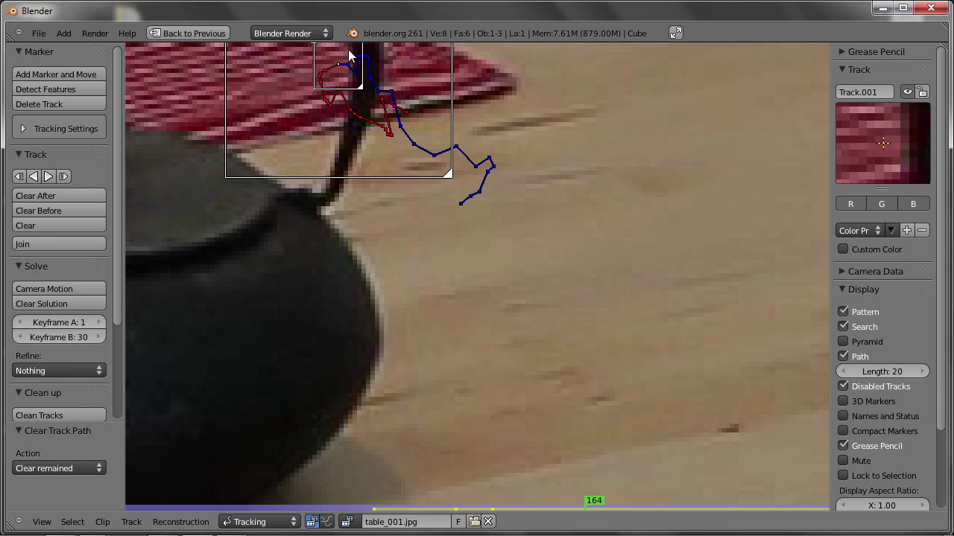
# Step: Scrub around frame 131 to check Track.001 follows the runner corner behind the teapot handle
pyautogui.scroll(-2, 364, 142)
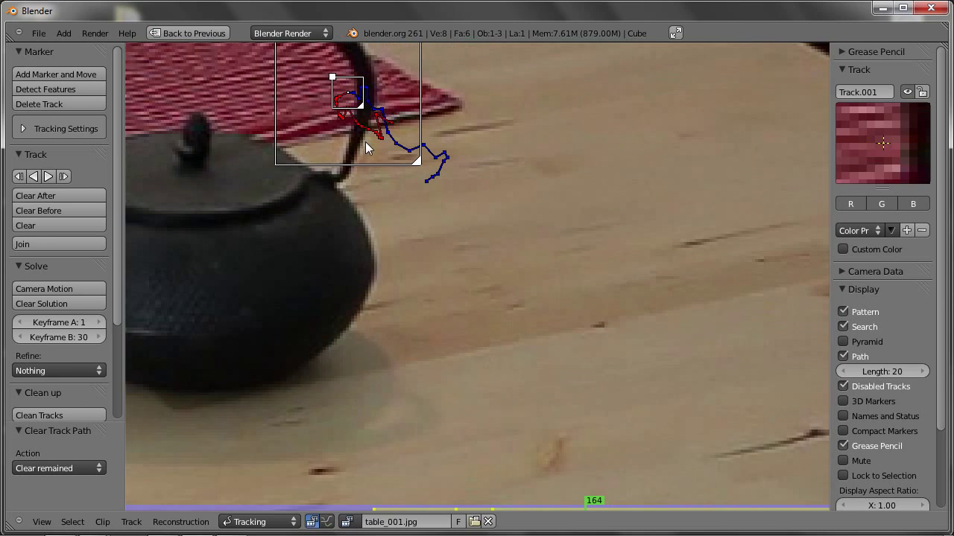
pyautogui.moveTo(357, 147); pyautogui.dragTo(482, 263, button='middle')
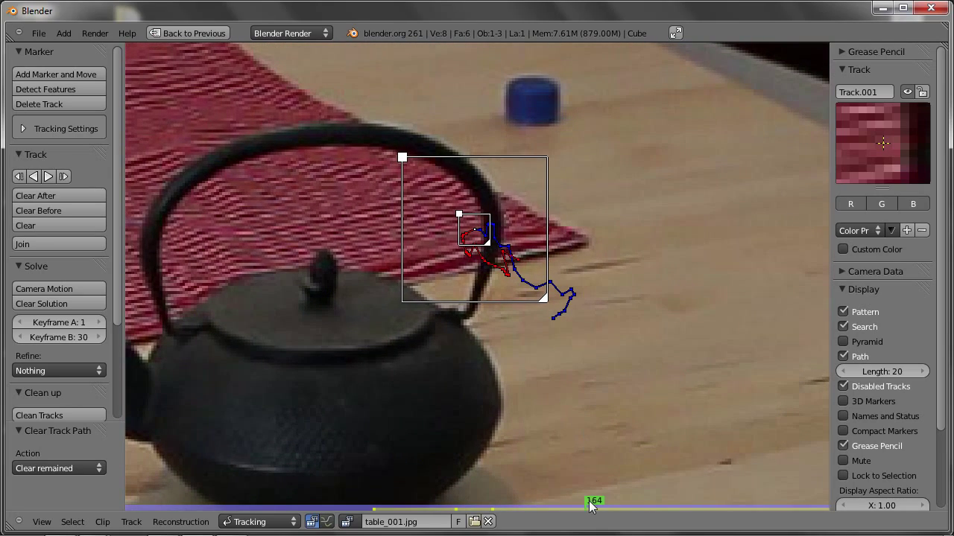
pyautogui.moveTo(589, 507); pyautogui.dragTo(501, 508)
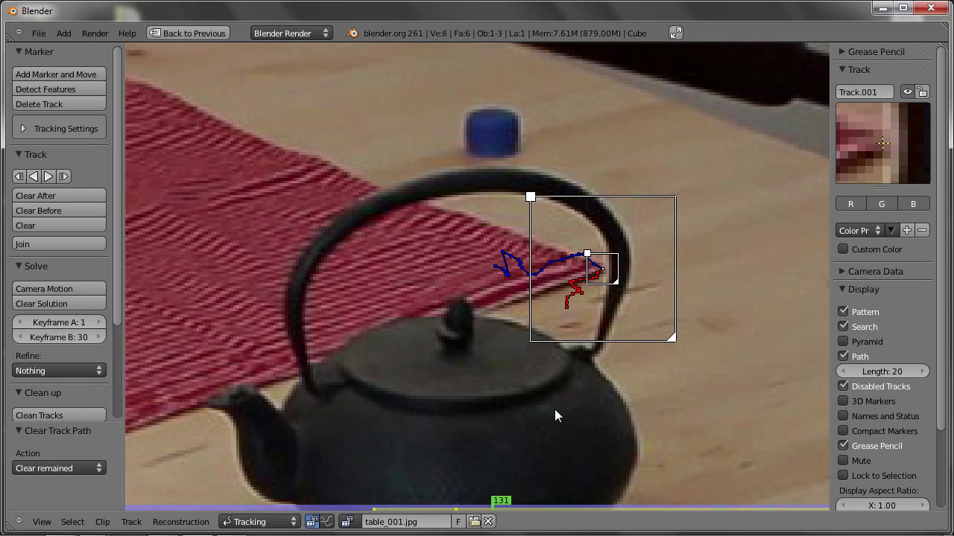
pyautogui.scroll(5, 602, 270)
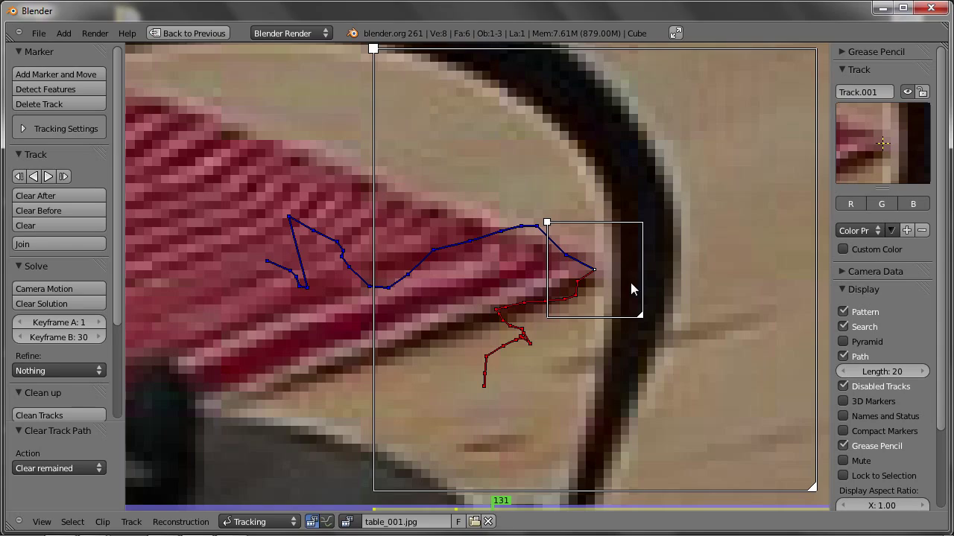
pyautogui.moveTo(499, 509)
pyautogui.mouseDown()
pyautogui.moveTo(462, 509)
pyautogui.moveTo(540, 505)
pyautogui.mouseUp()
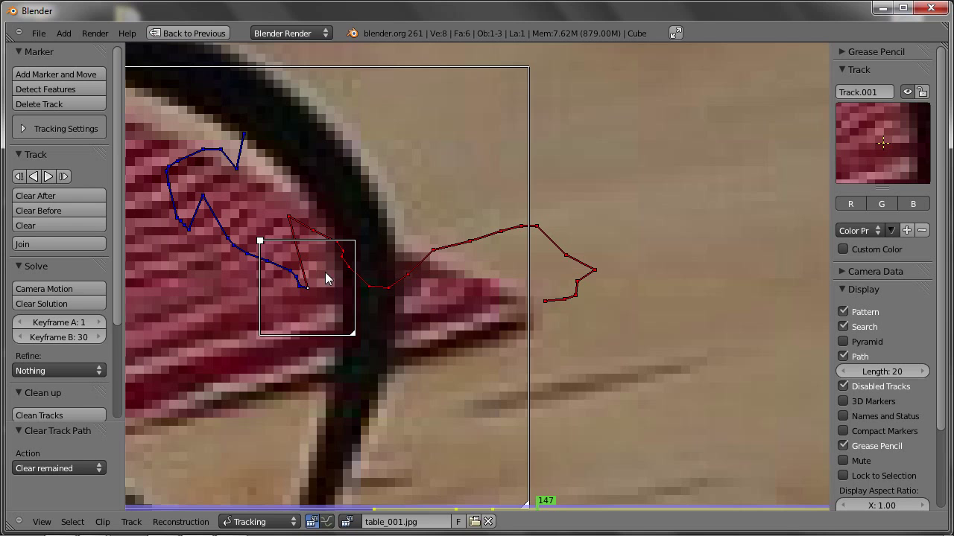
pyautogui.scroll(-3, 349, 311)
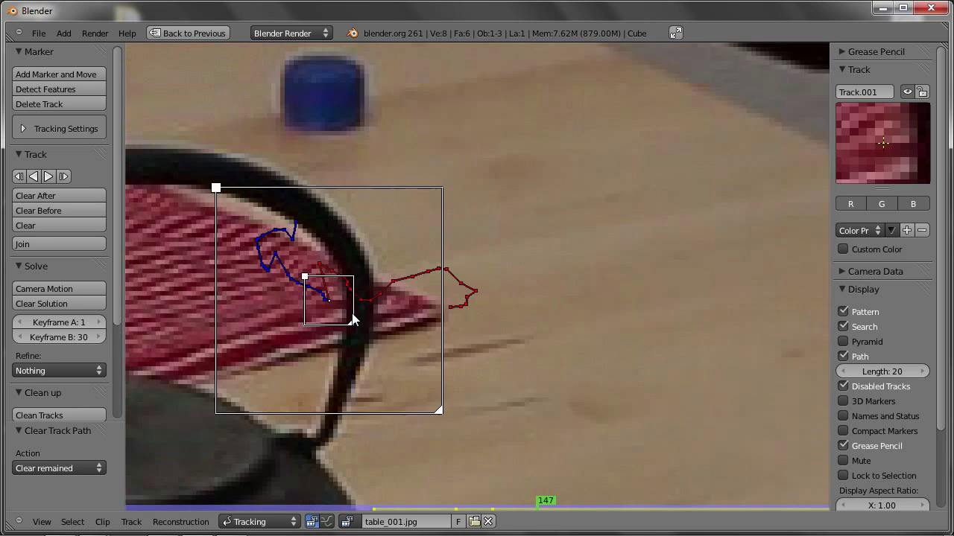
pyautogui.scroll(-1, 346, 320)
pyautogui.moveTo(543, 509)
pyautogui.mouseDown()
pyautogui.moveTo(568, 509)
pyautogui.moveTo(513, 508)
pyautogui.mouseUp()
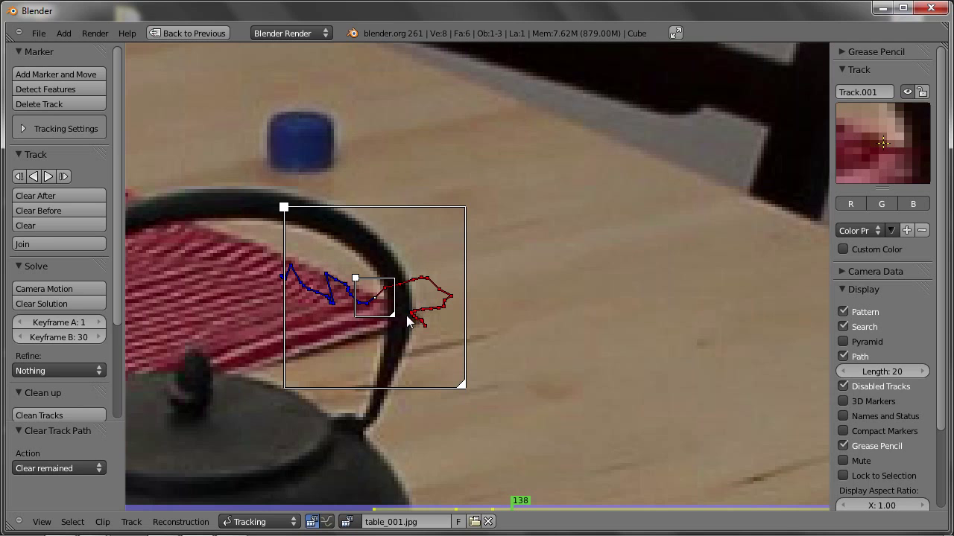
# Step: Delete the drifting tablecloth track, then zoom out and pan to show the whole table and teapot
pyautogui.click(415, 289)
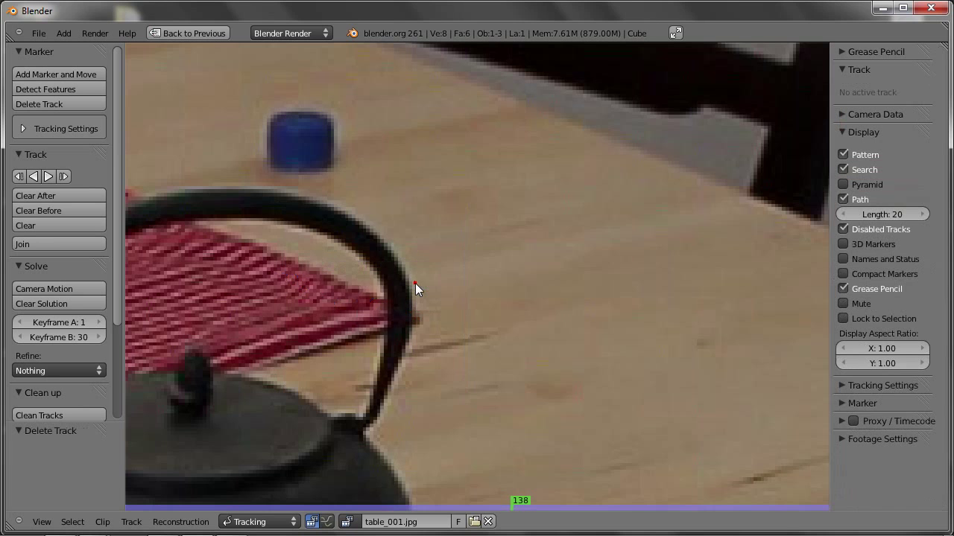
pyautogui.scroll(-3, 415, 283)
pyautogui.scroll(-2, 403, 298)
pyautogui.scroll(-2, 381, 317)
pyautogui.moveTo(381, 321); pyautogui.dragTo(448, 226, button='middle')
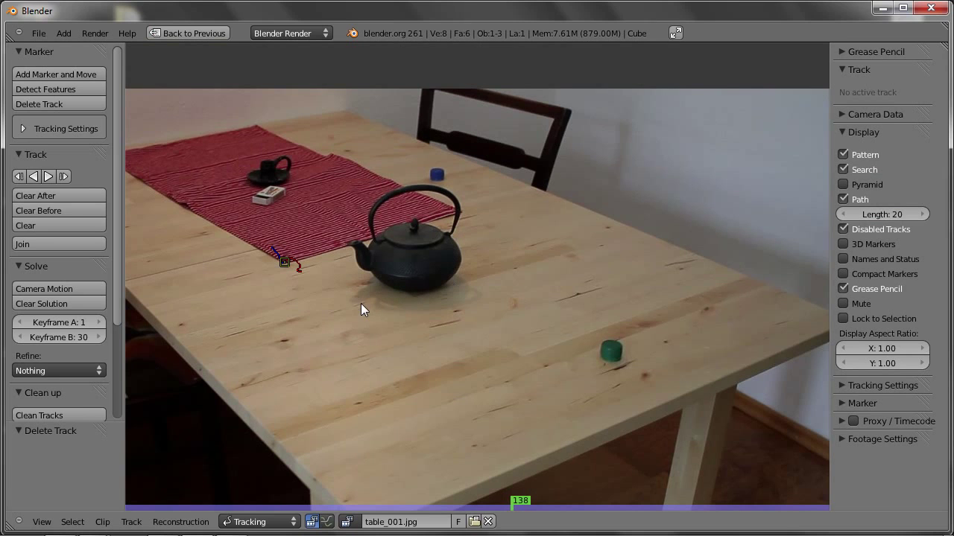
pyautogui.moveTo(440, 287); pyautogui.dragTo(442, 286, button='middle')
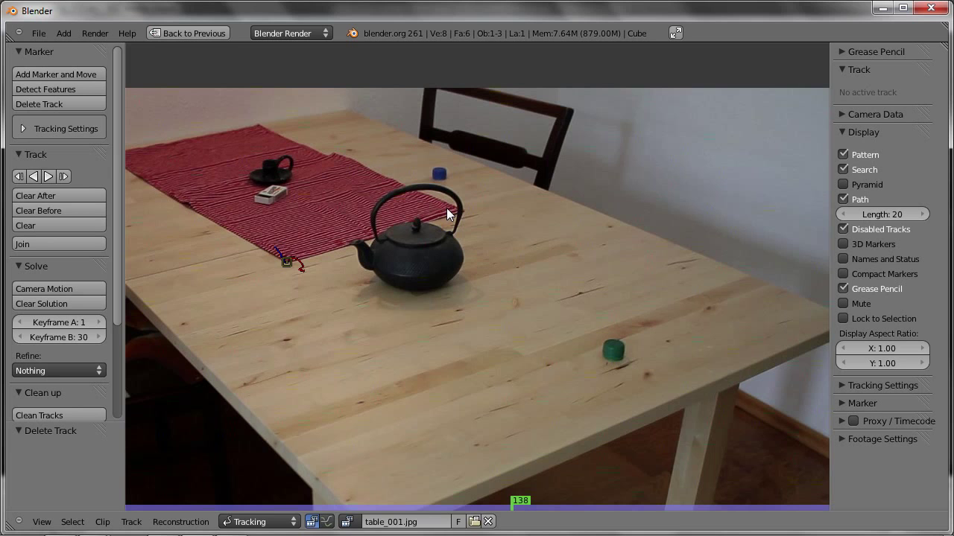
# Step: Zoom out until the whole footage frame fits, and jump back to frame 1
pyautogui.scroll(-1, 446, 208)
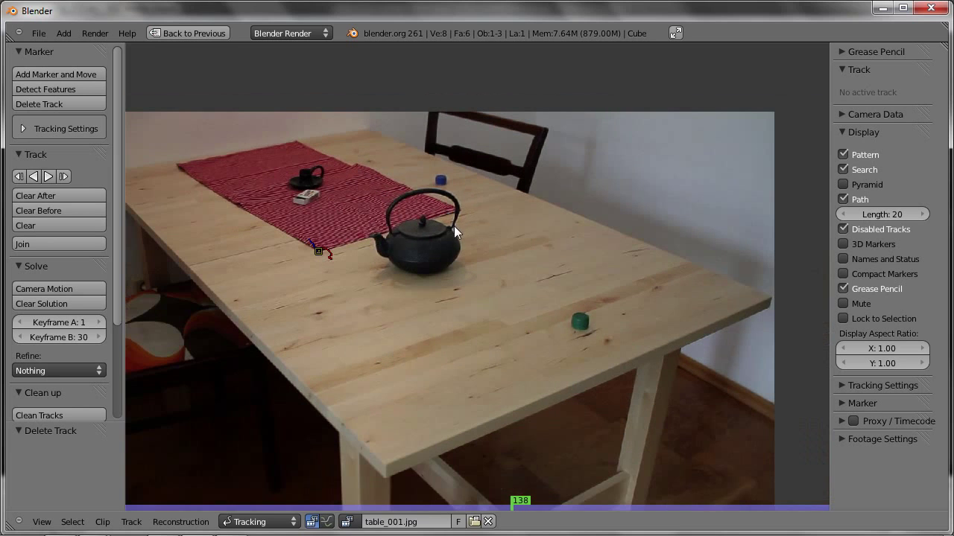
pyautogui.scroll(-1, 454, 225)
pyautogui.scroll(-1, 511, 189)
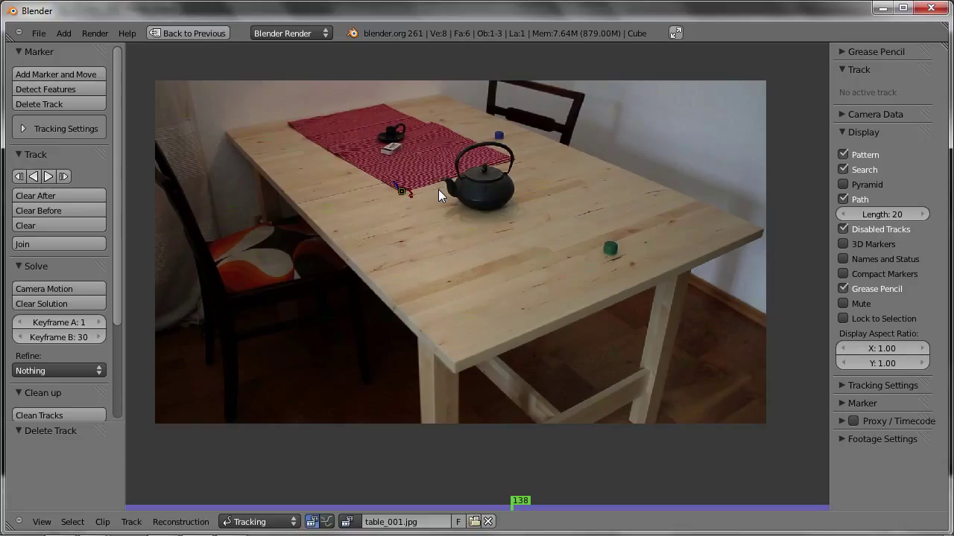
pyautogui.hotkey('shift', 'Left')
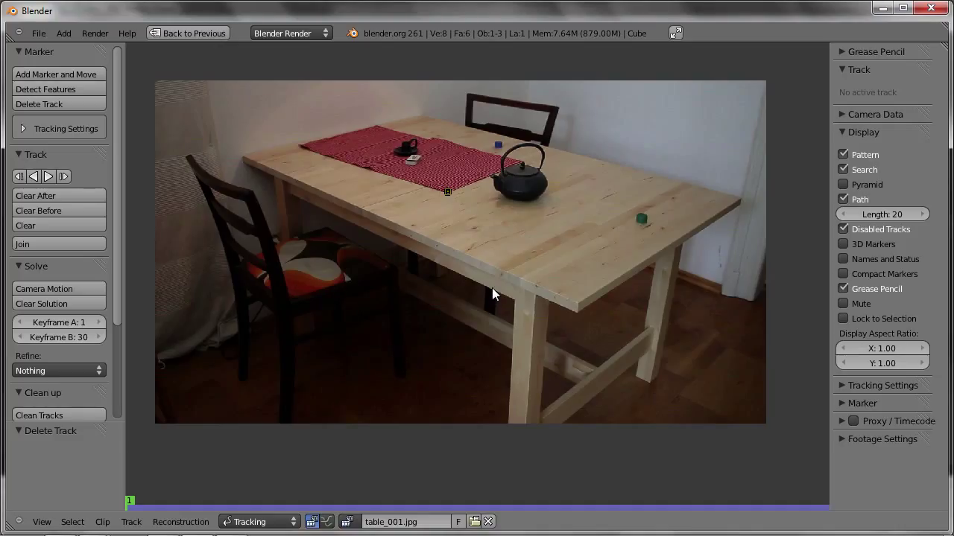
# Step: Add a marker on the near table corner and track it forward through the clip
pyautogui.keyDown('ctrl'); pyautogui.click(578, 302); pyautogui.keyUp('ctrl')
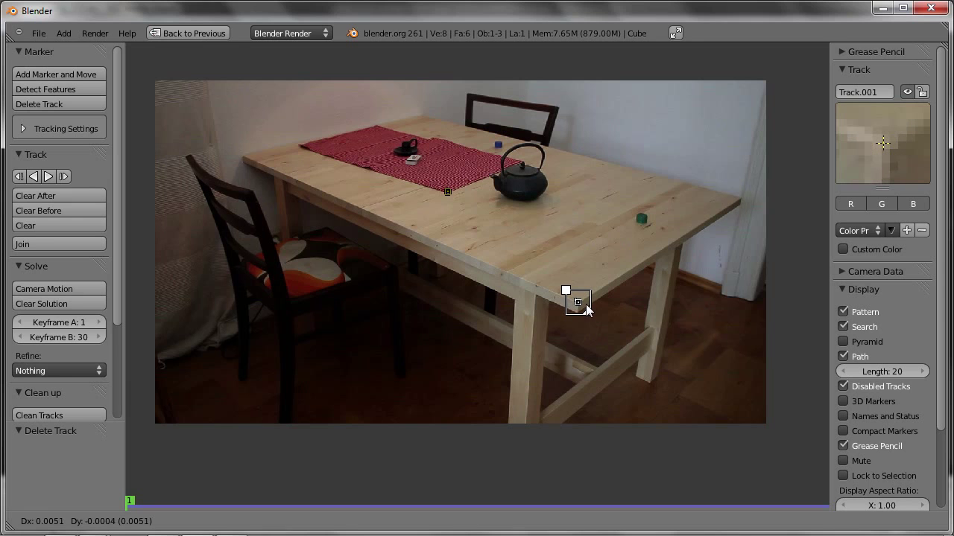
pyautogui.moveTo(589, 313); pyautogui.dragTo(590, 319)
pyautogui.click(49, 176)
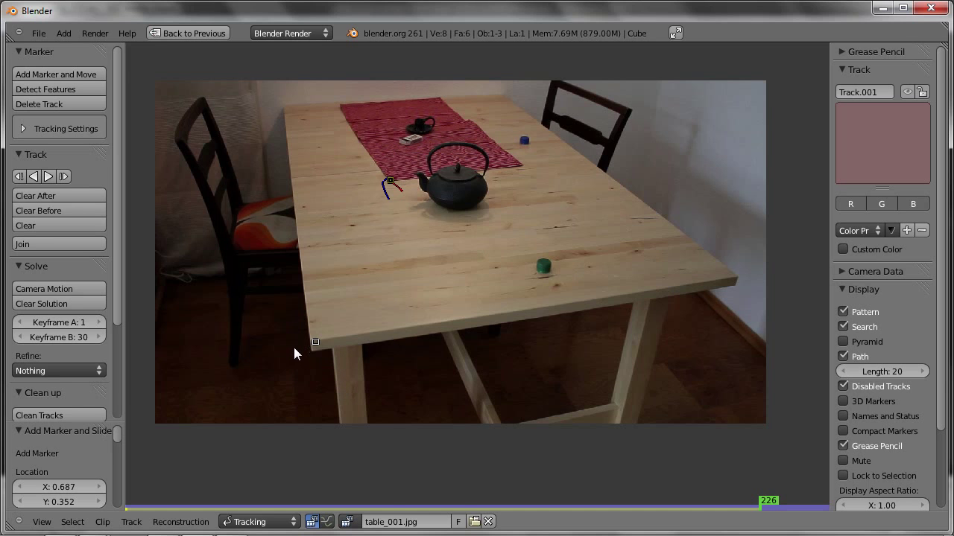
# Step: Correct the table-corner marker where it drifted, resume tracking to frame 226, and return to frame 1
pyautogui.scroll(1, 298, 348)
pyautogui.scroll(3, 297, 345)
pyautogui.scroll(2, 297, 346)
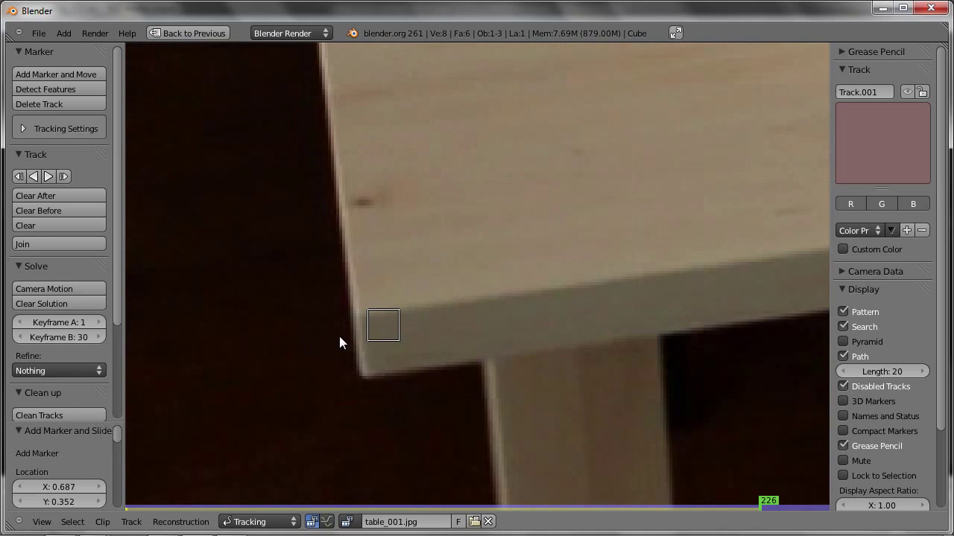
pyautogui.press('Left')
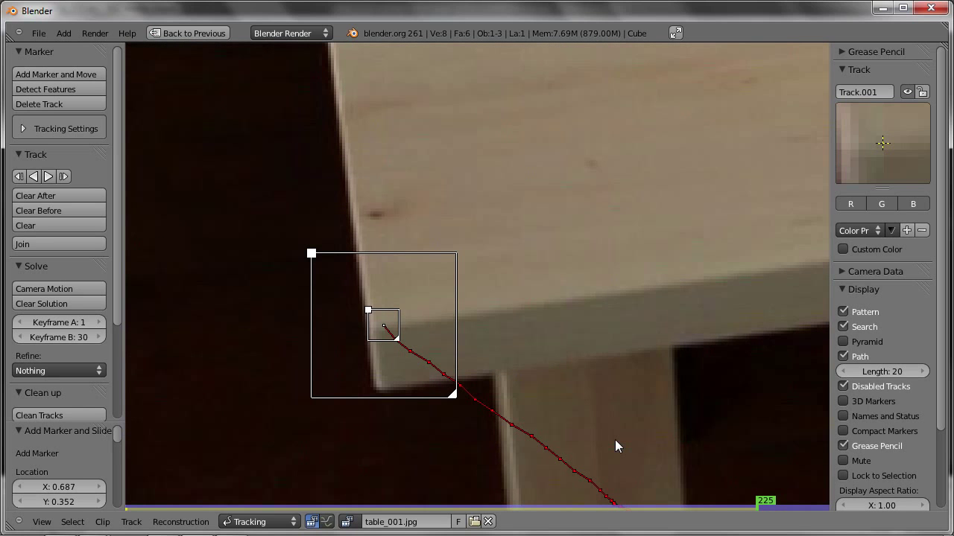
pyautogui.press('Right')
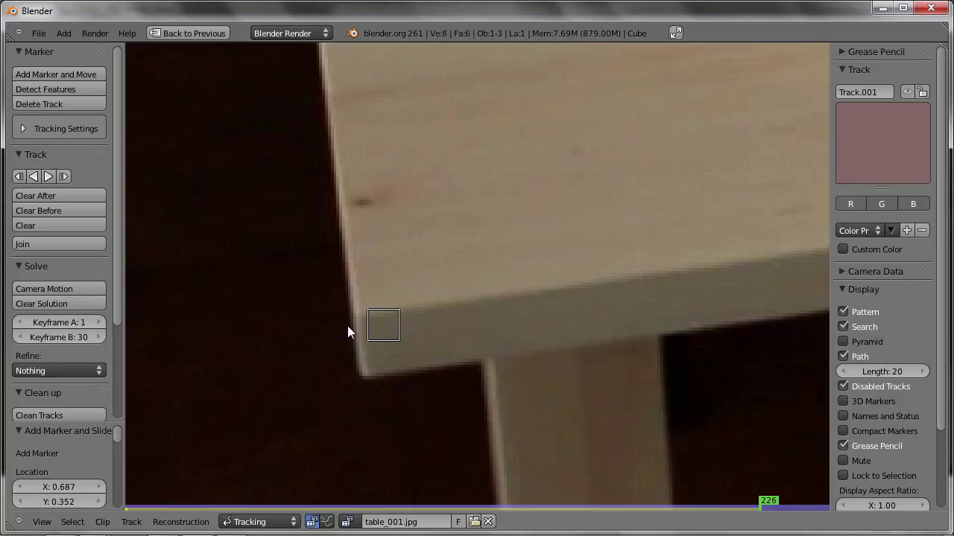
pyautogui.moveTo(407, 347); pyautogui.dragTo(389, 340)
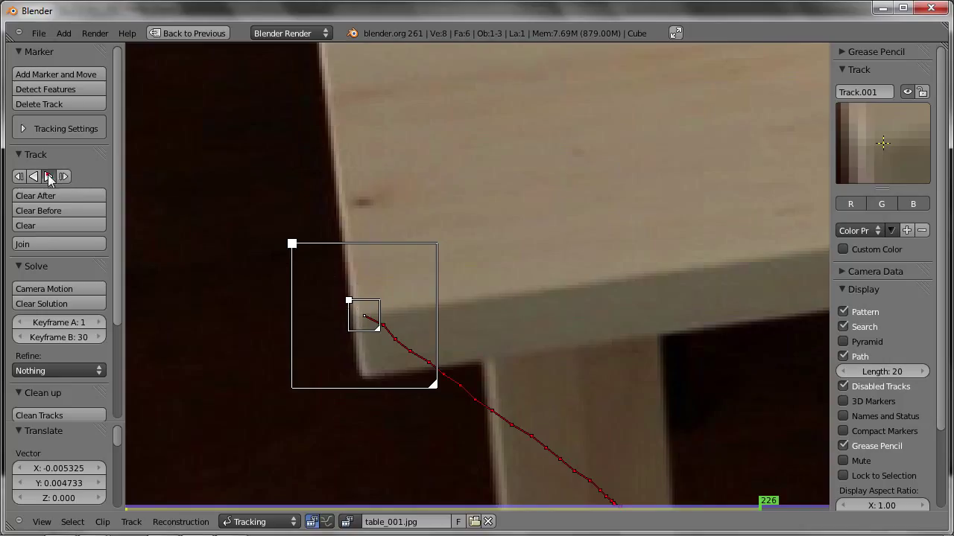
pyautogui.click(49, 177)
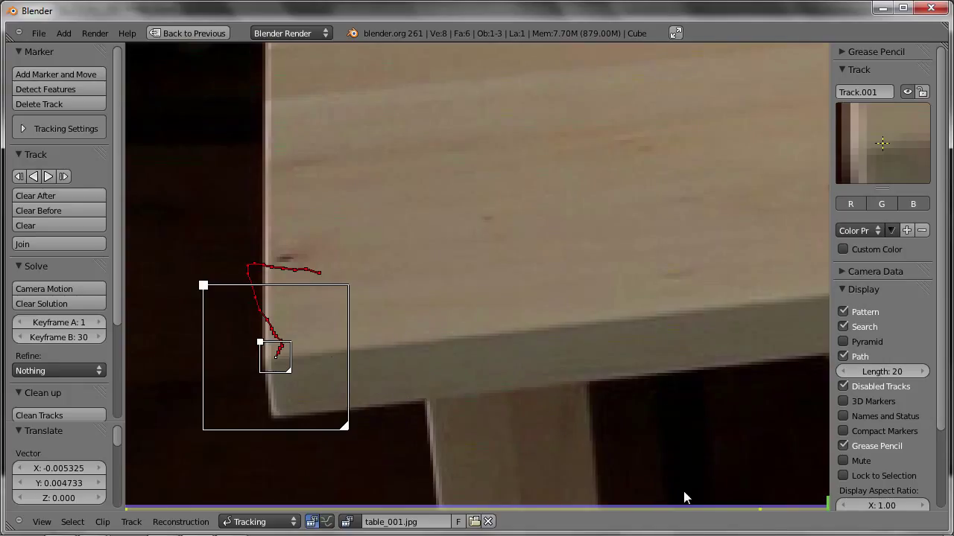
pyautogui.hotkey('shift', 'Left')
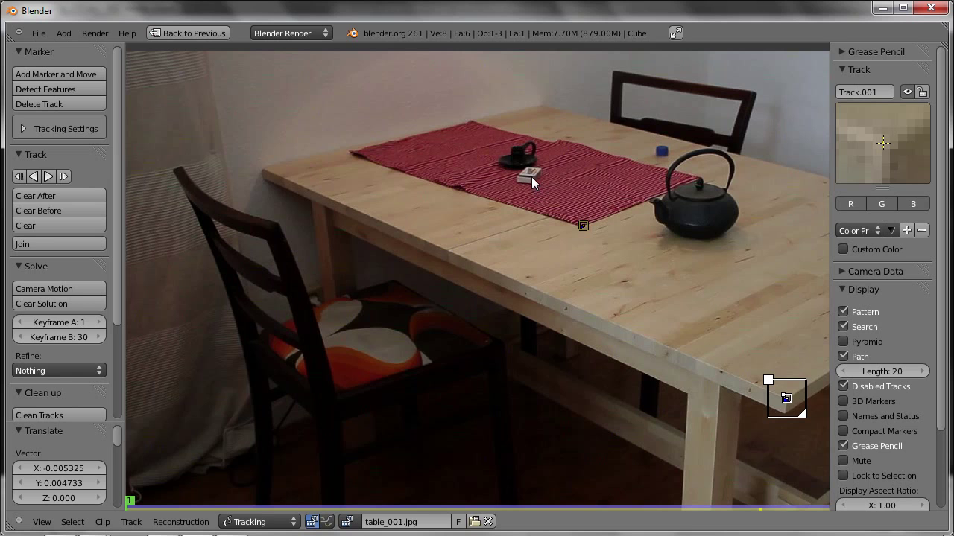
# Step: Add a new marker, Track.002, on the matchbox at frame 1
pyautogui.keyDown('ctrl'); pyautogui.click(529, 176); pyautogui.keyUp('ctrl')
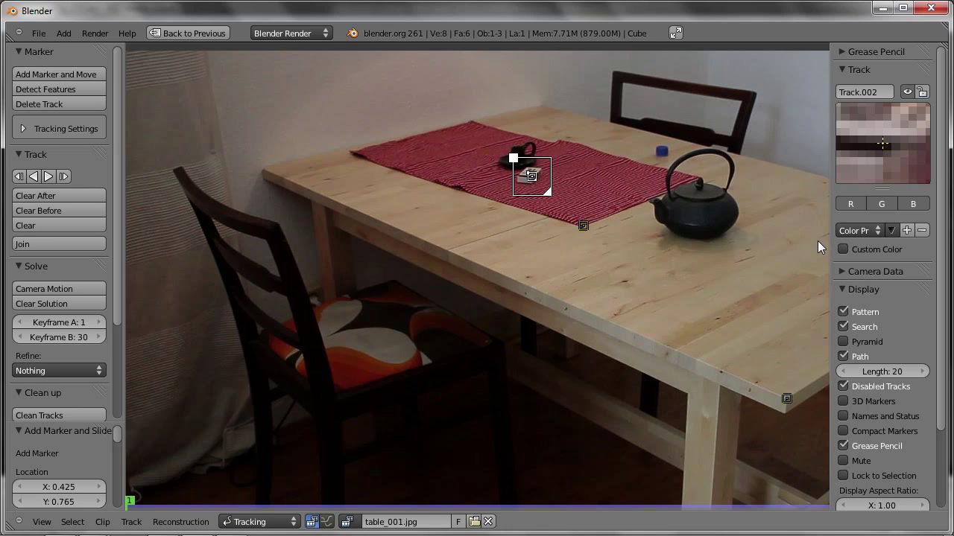
# Step: Set the matchbox marker's Match to Previous frame and track it forward through the clip
pyautogui.scroll(-3, 890, 141)
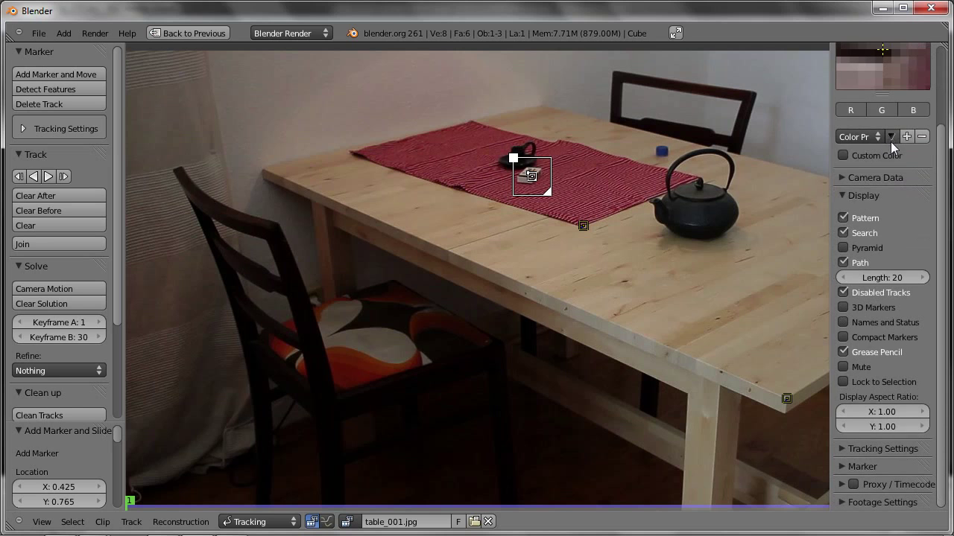
pyautogui.click(841, 448)
pyautogui.scroll(-4, 841, 446)
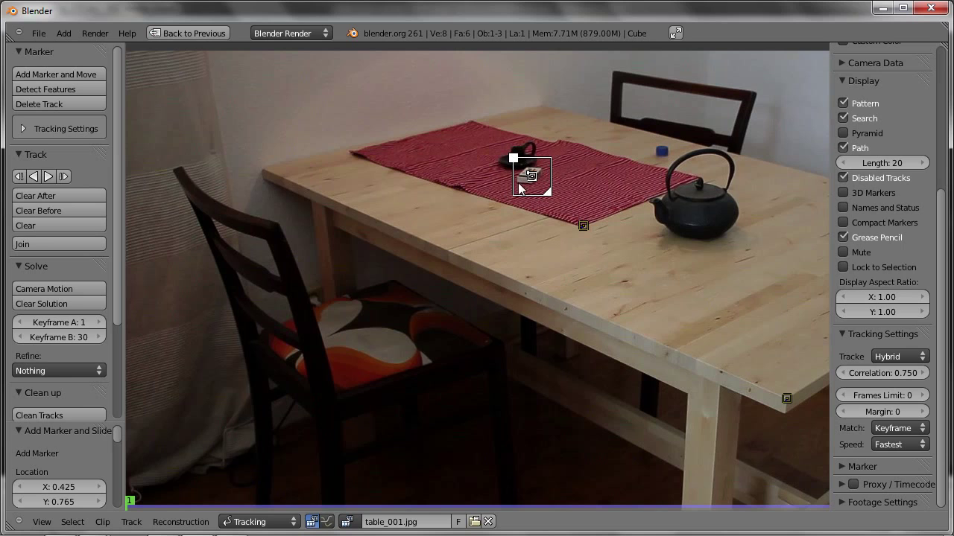
pyautogui.click(898, 428)
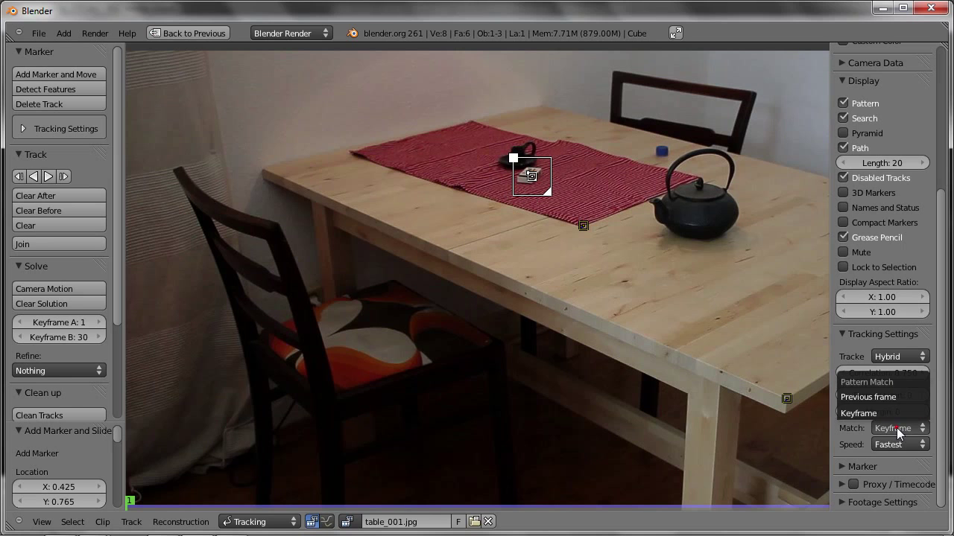
pyautogui.click(869, 400)
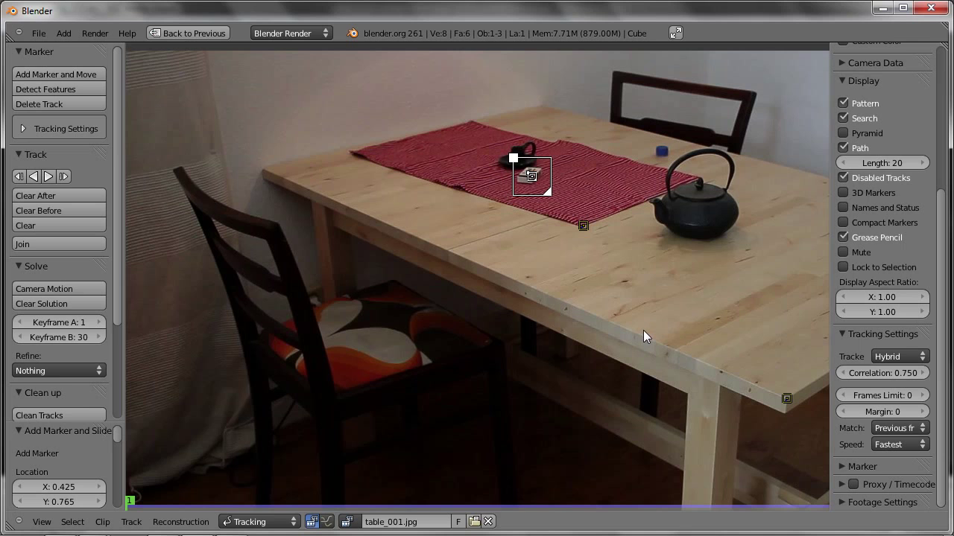
pyautogui.click(50, 176)
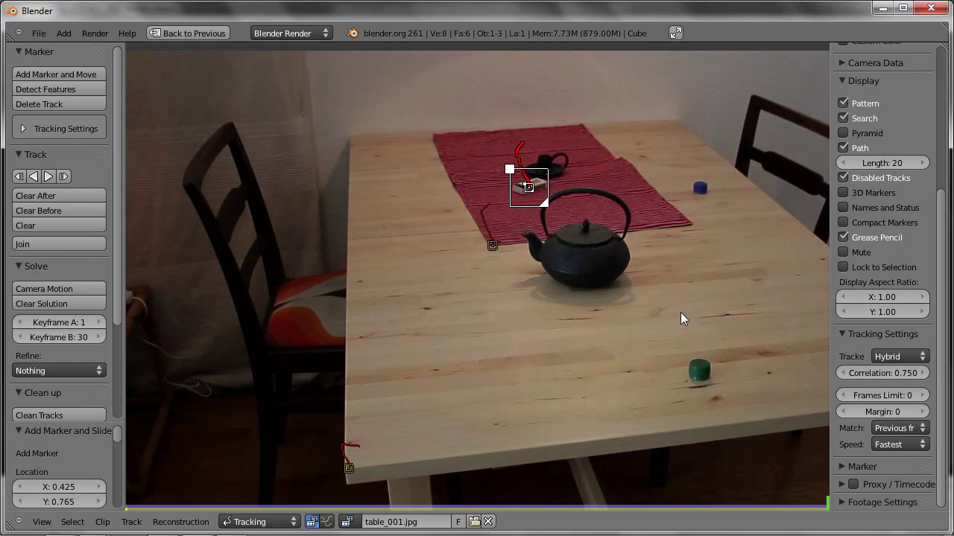
# Step: Delete the poorly tracked matchbox marker and return to frame 1
pyautogui.press('Delete')
pyautogui.click(591, 290)
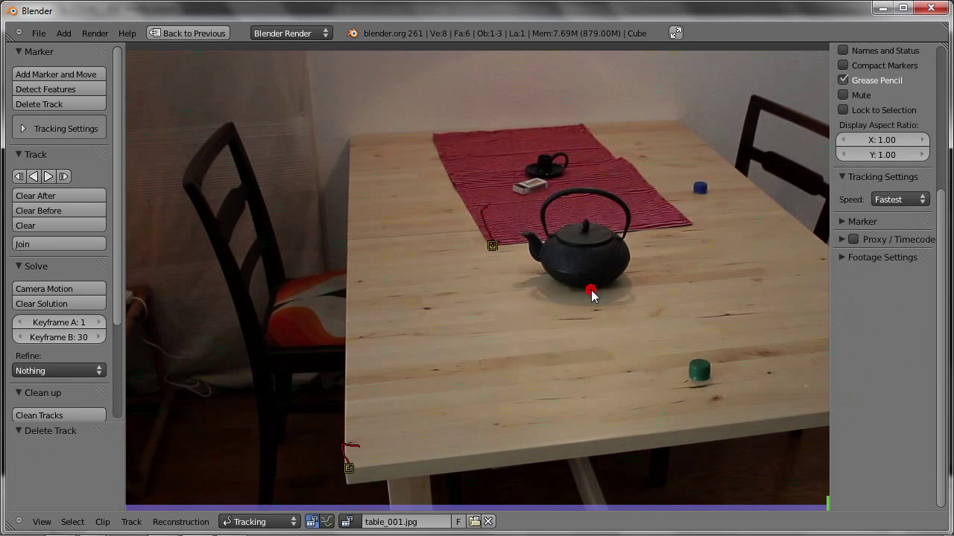
pyautogui.hotkey('shift', 'Left')
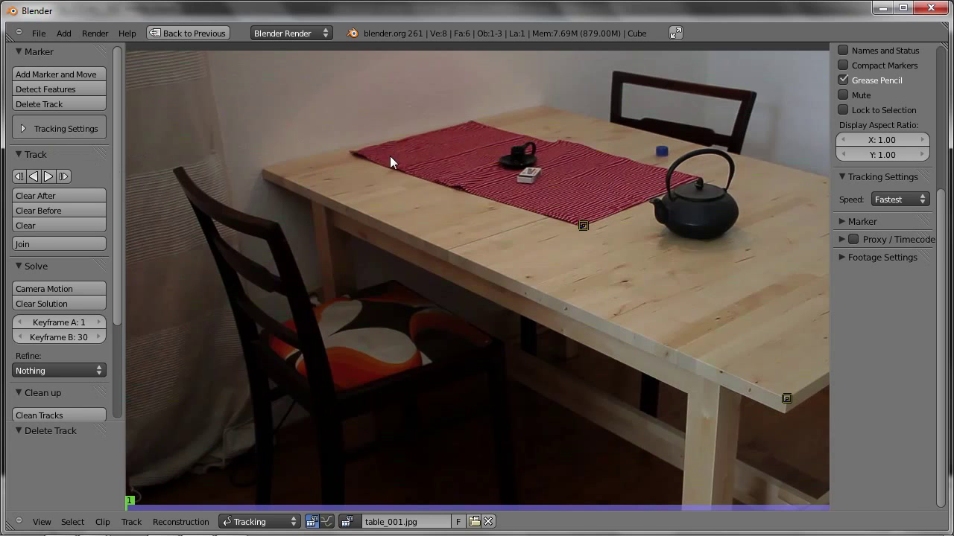
# Step: Place a new matchbox marker, track it forward, inspect it, and track backwards
pyautogui.keyDown('ctrl'); pyautogui.click(534, 173); pyautogui.keyUp('ctrl')
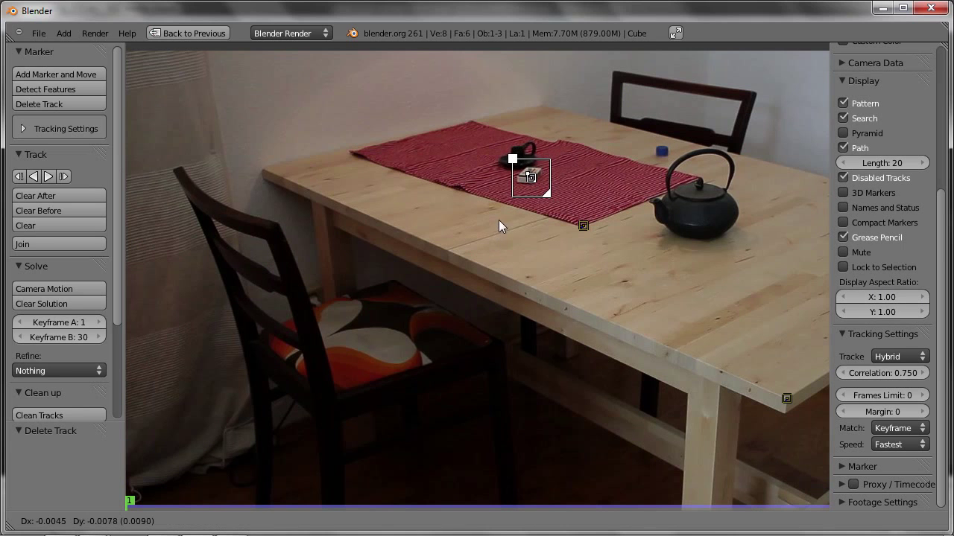
pyautogui.moveTo(532, 176); pyautogui.dragTo(499, 220)
pyautogui.click(48, 178)
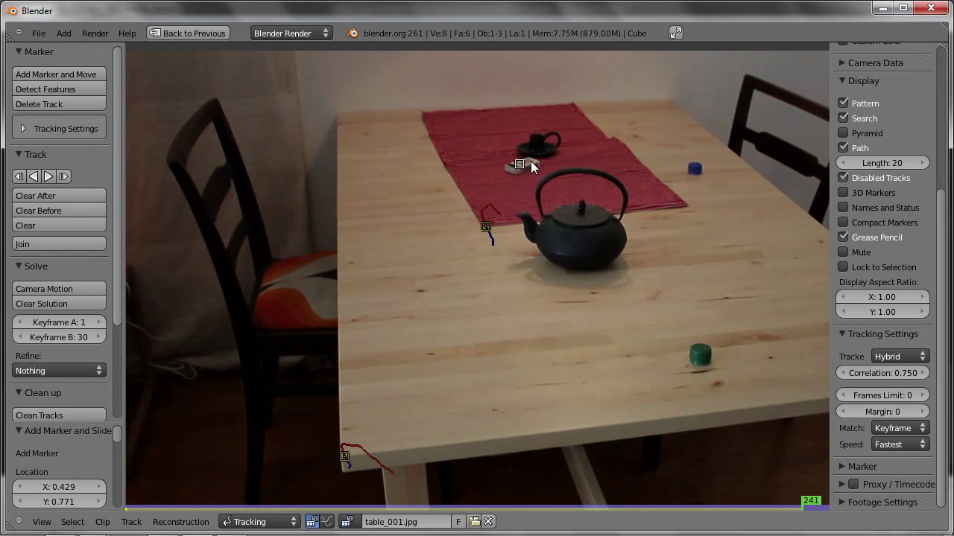
pyautogui.scroll(3, 542, 161)
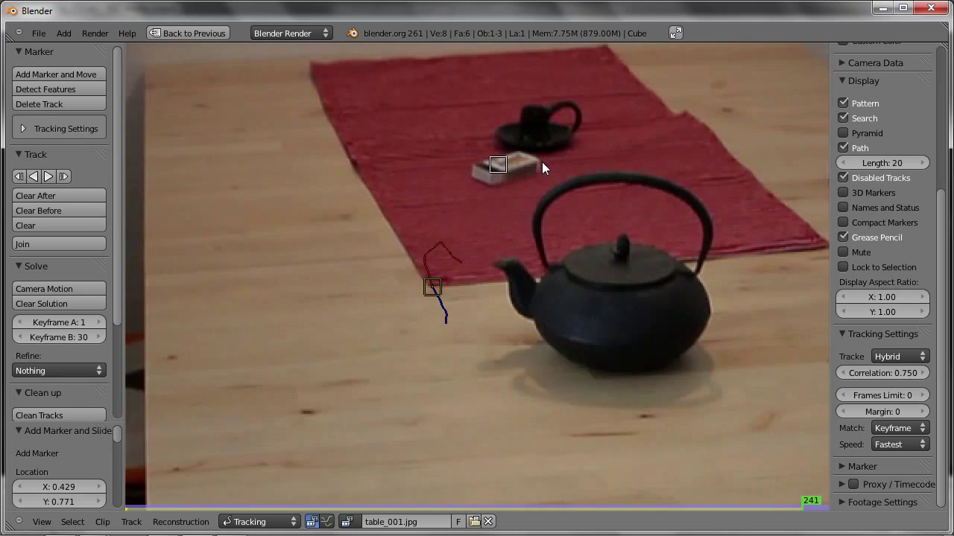
pyautogui.scroll(4, 498, 184)
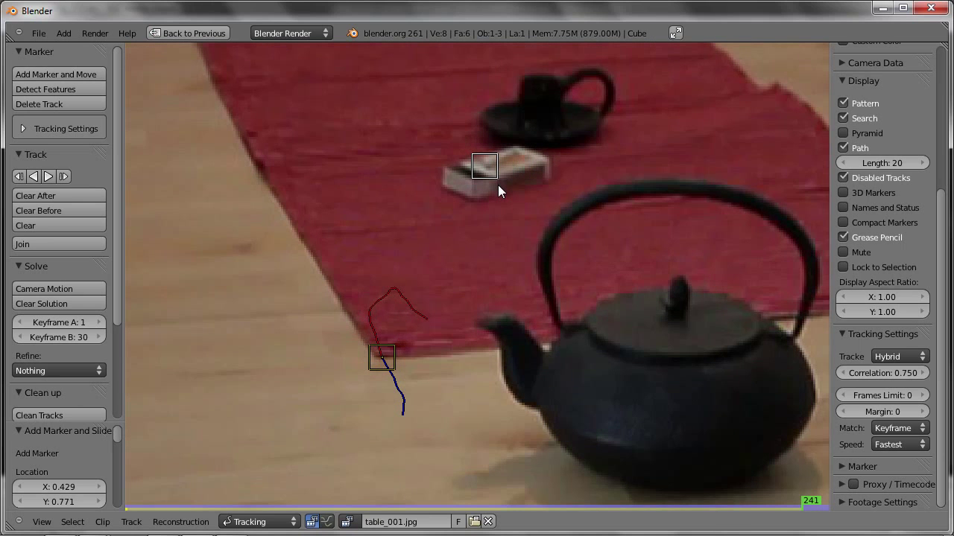
pyautogui.press('Left')
pyautogui.press('Right')
pyautogui.press('Left')
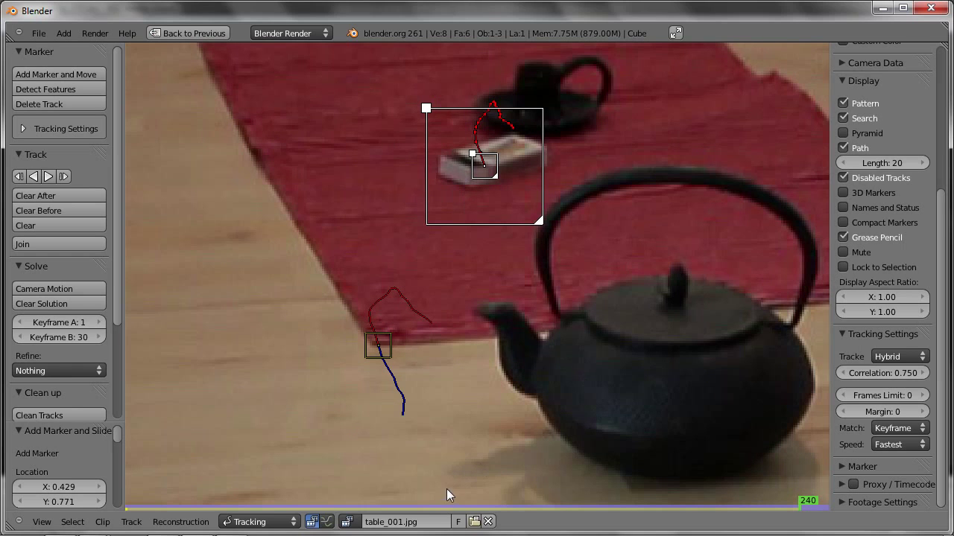
pyautogui.hotkey('ctrl', 'shift', 't')
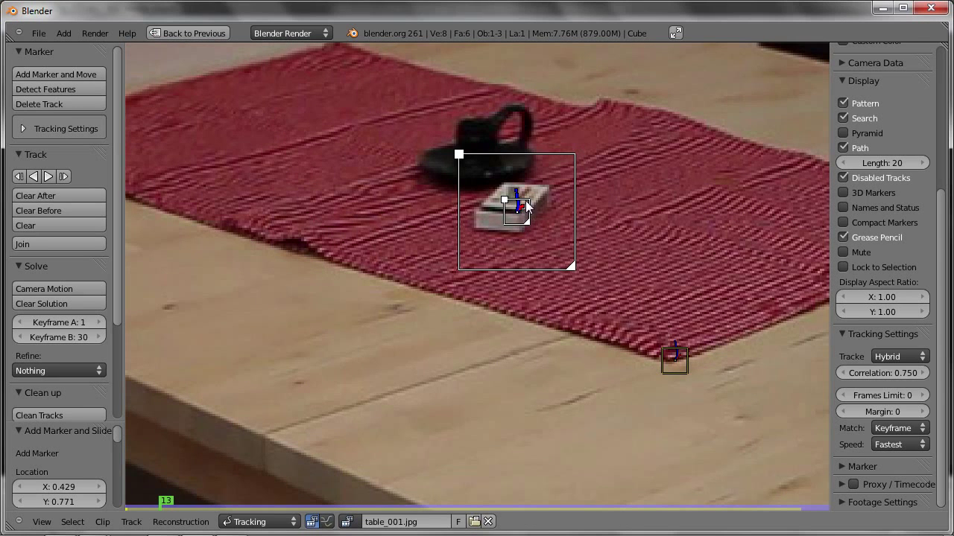
# Step: At frame 241, reposition and retrack the matchbox marker, then delete the failed track
pyautogui.moveTo(585, 507)
pyautogui.mouseDown()
pyautogui.moveTo(743, 494)
pyautogui.moveTo(796, 505)
pyautogui.mouseUp()
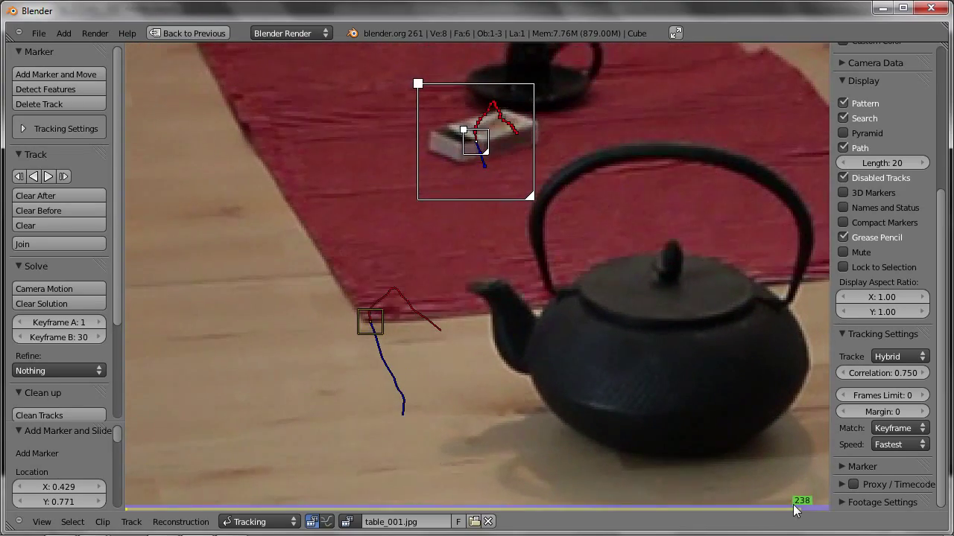
pyautogui.moveTo(796, 509); pyautogui.dragTo(808, 505)
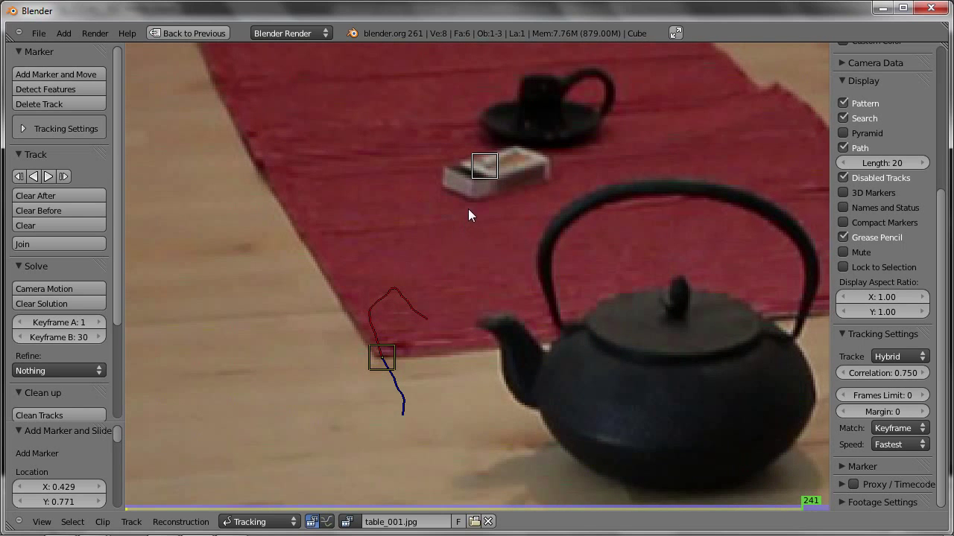
pyautogui.moveTo(480, 173); pyautogui.dragTo(479, 184)
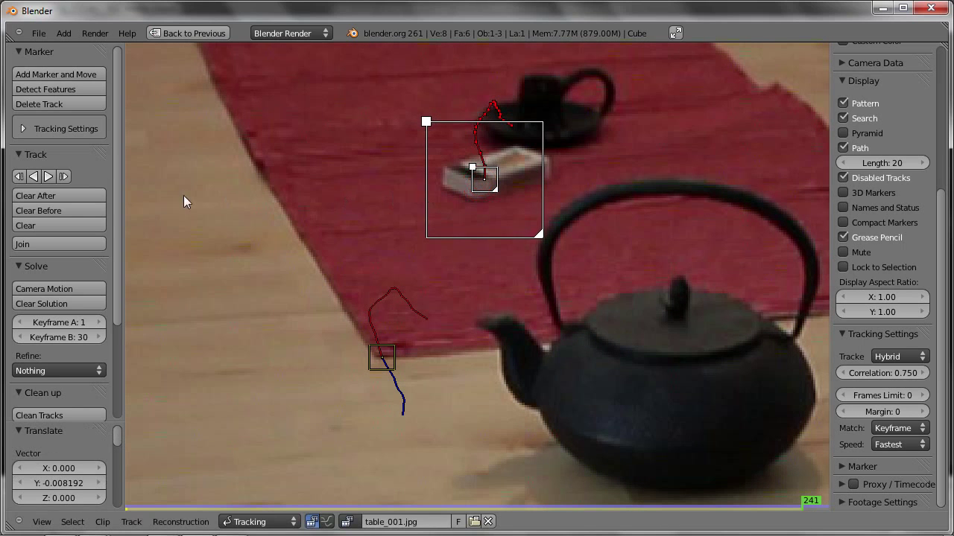
pyautogui.click(49, 176)
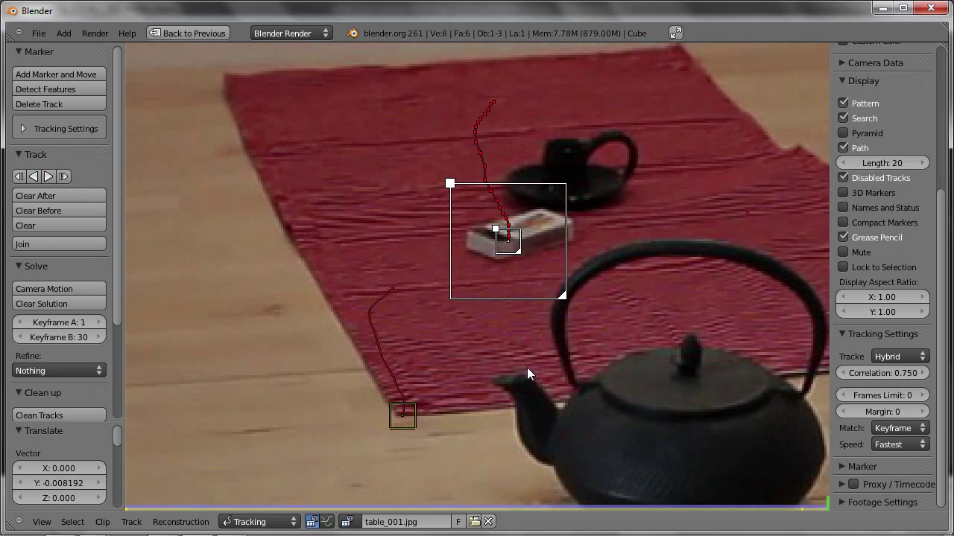
pyautogui.press('x')
pyautogui.click(581, 341)
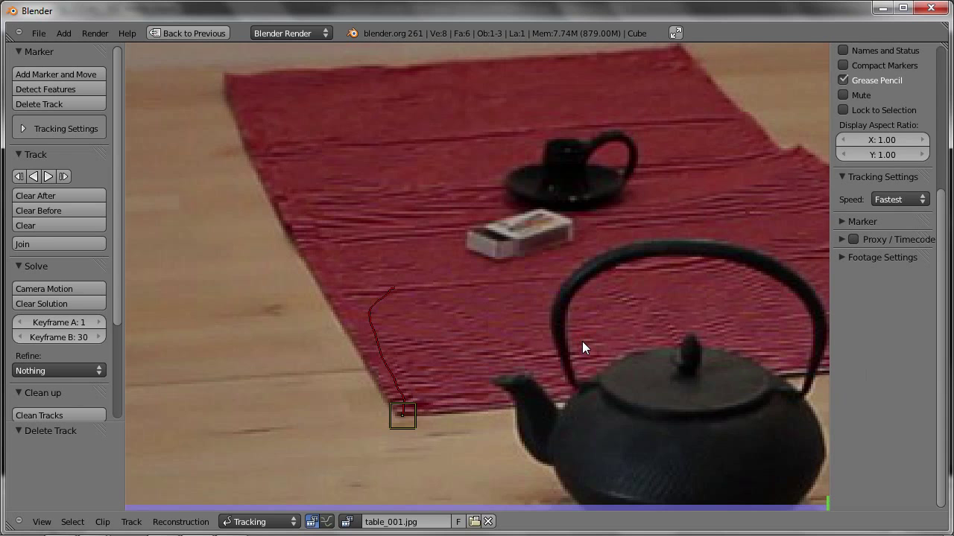
# Step: At frame 1, set new tracks to match Previous frame and add a marker on the matchbox
pyautogui.hotkey('shift', 'Left')
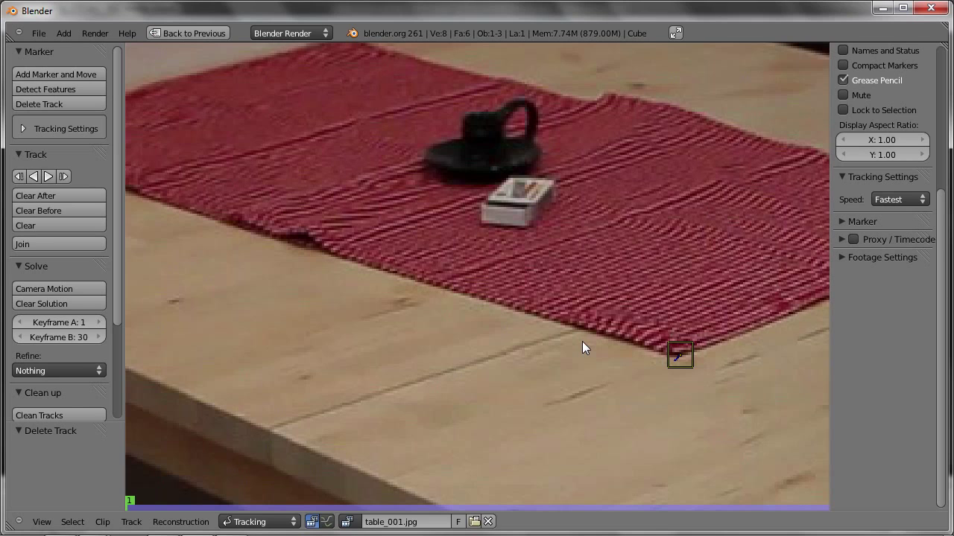
pyautogui.click(23, 130)
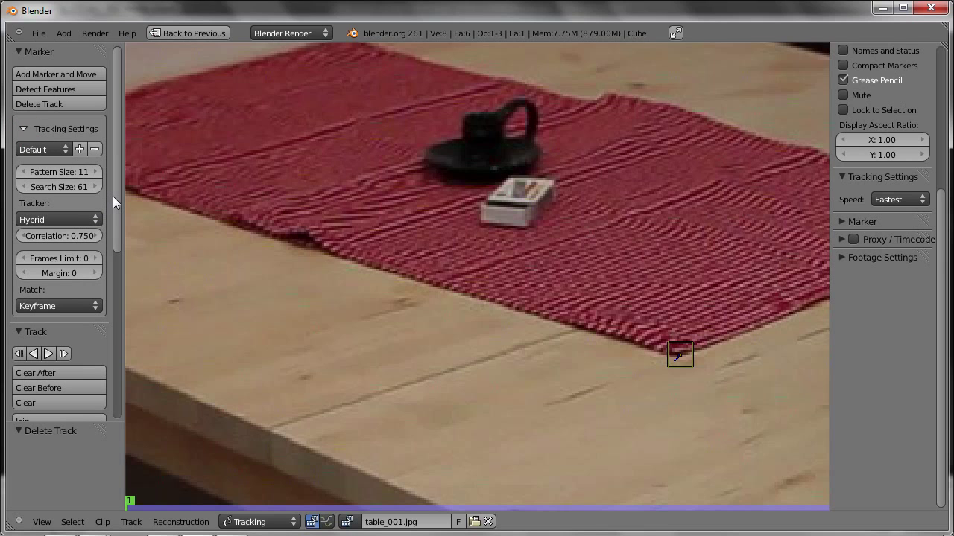
pyautogui.click(52, 304)
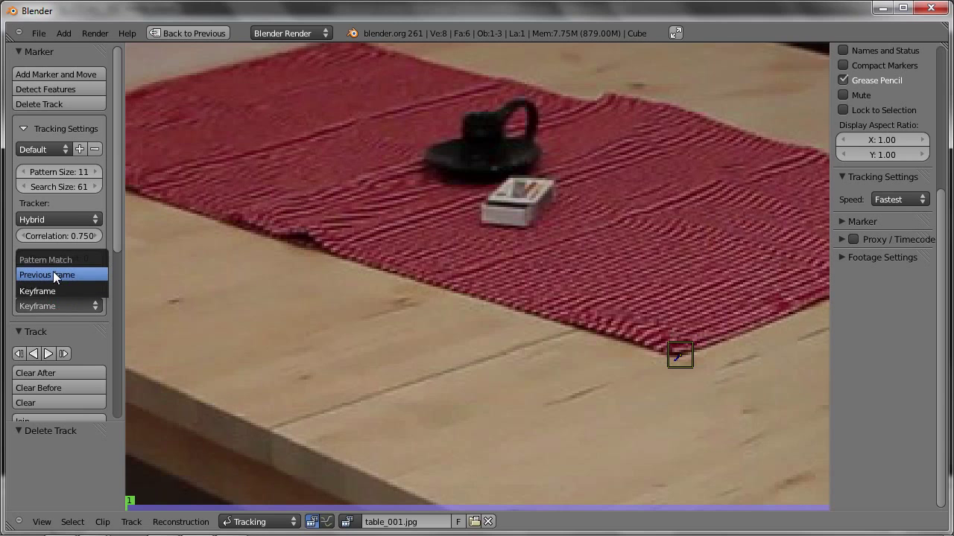
pyautogui.click(53, 275)
pyautogui.keyDown('ctrl'); pyautogui.click(522, 204); pyautogui.keyUp('ctrl')
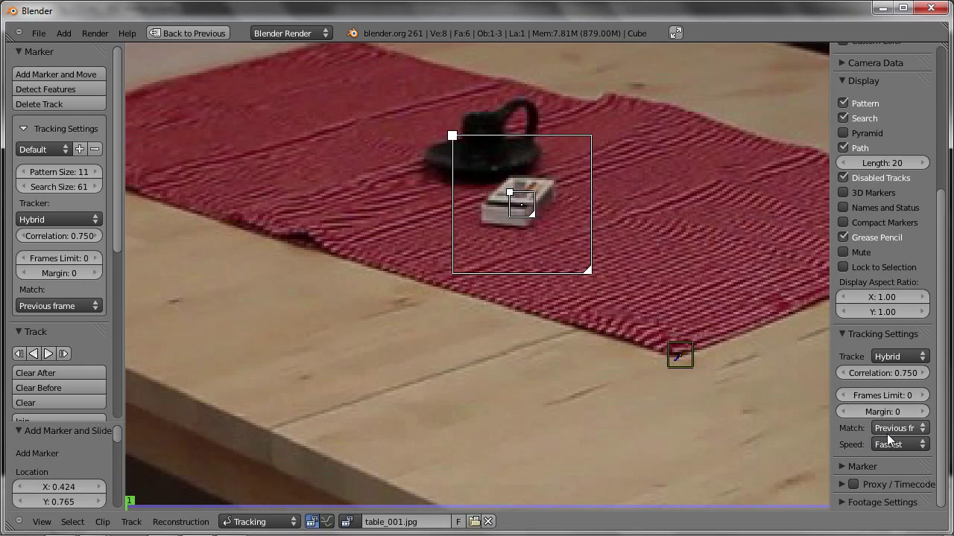
# Step: Add a test marker on the tablecloth's left side set to Keyframe, delete it, and reselect the matchbox marker
pyautogui.keyDown('ctrl'); pyautogui.click(228, 180); pyautogui.keyUp('ctrl')
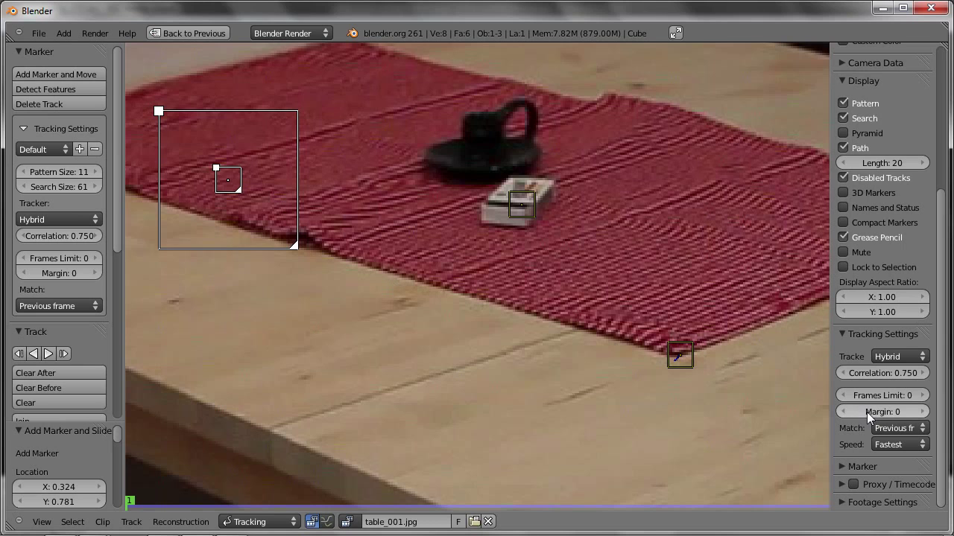
pyautogui.click(889, 428)
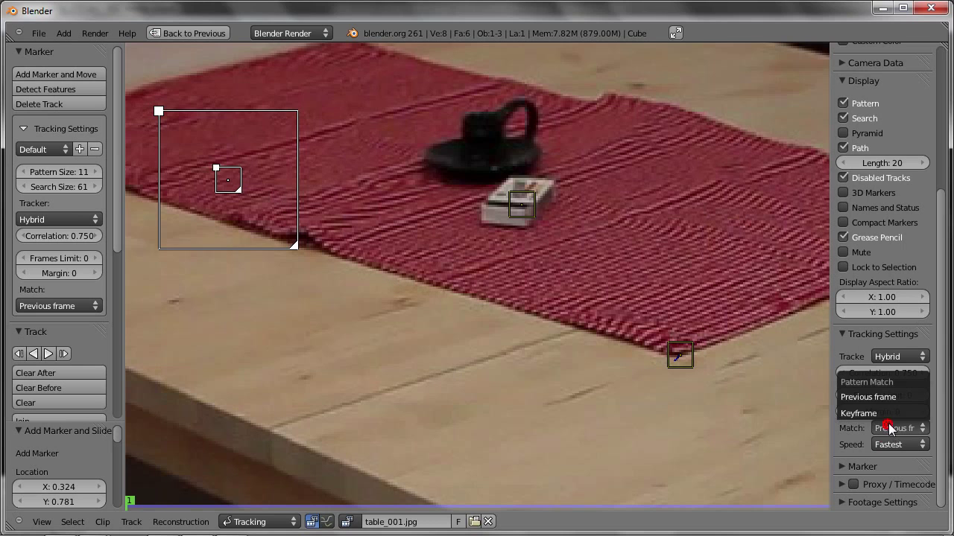
pyautogui.click(879, 414)
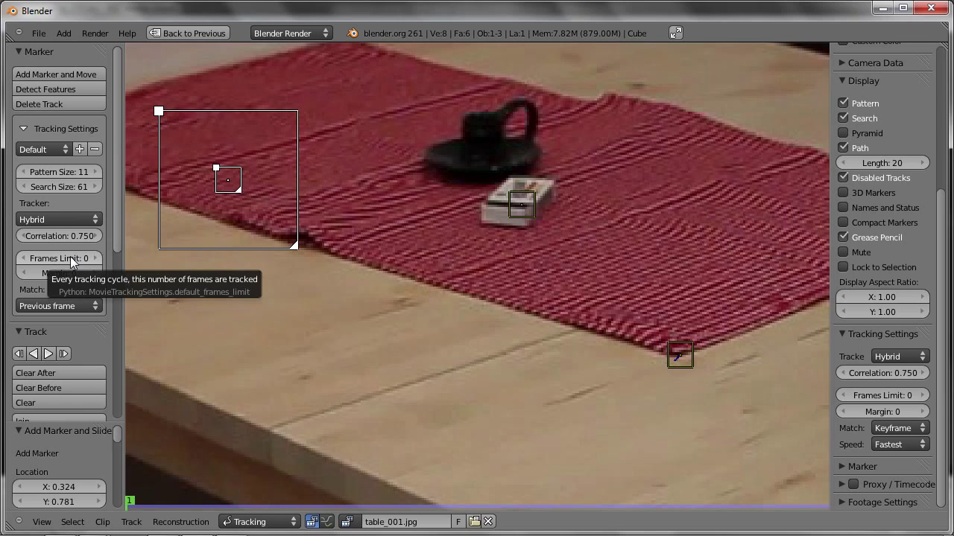
pyautogui.press('x')
pyautogui.click(255, 262)
pyautogui.click(526, 214)
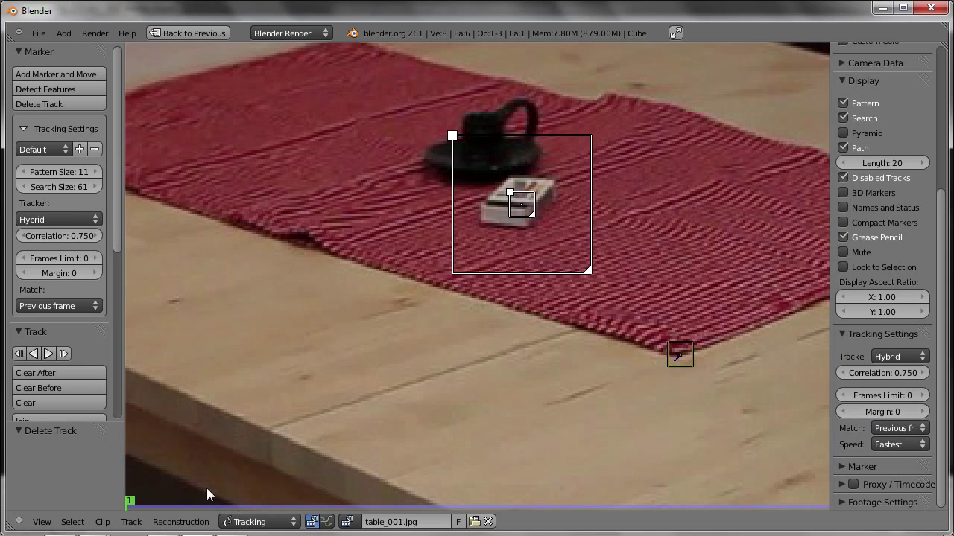
# Step: Track the matchbox marker forward through the clip and return to frame 1
pyautogui.click(47, 354)
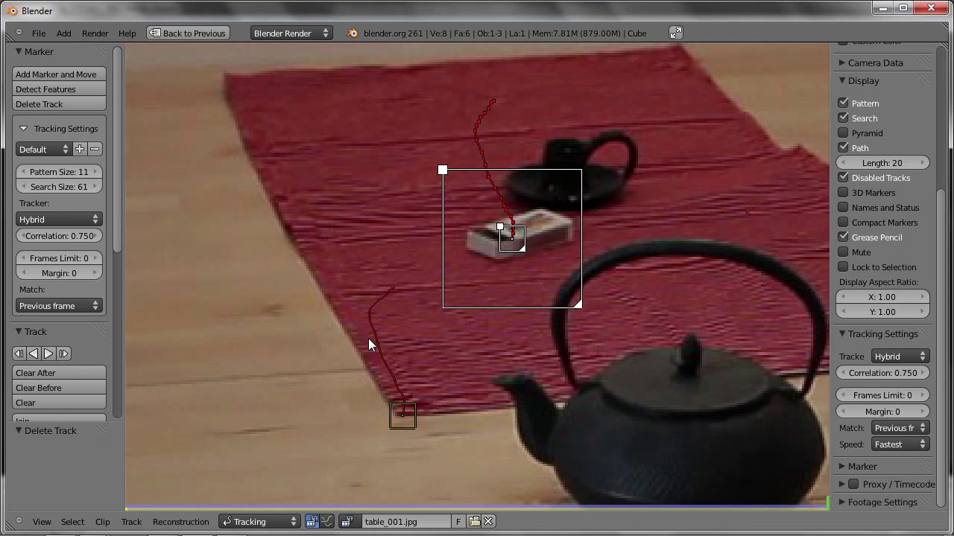
pyautogui.scroll(-3, 331, 274)
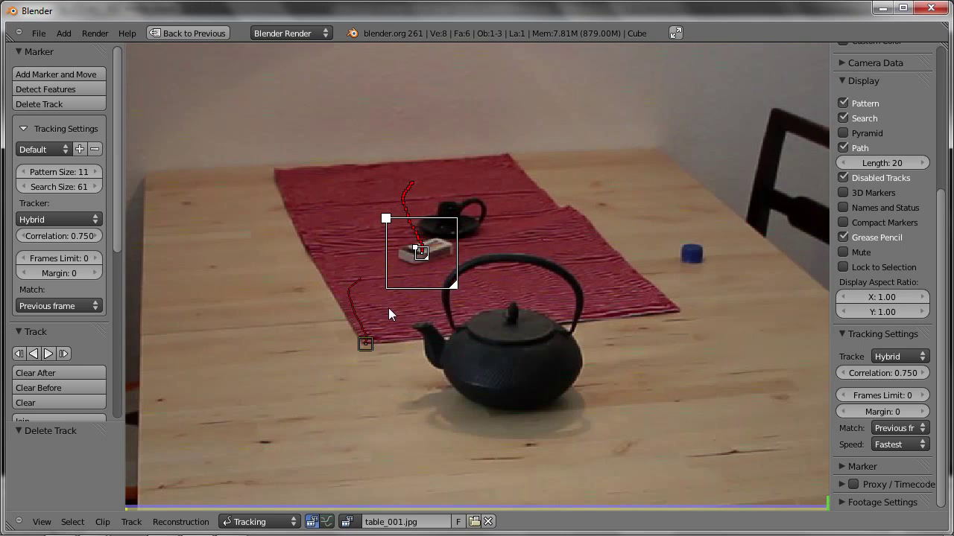
pyautogui.hotkey('shift', 'Left')
pyautogui.scroll(-2, 391, 313)
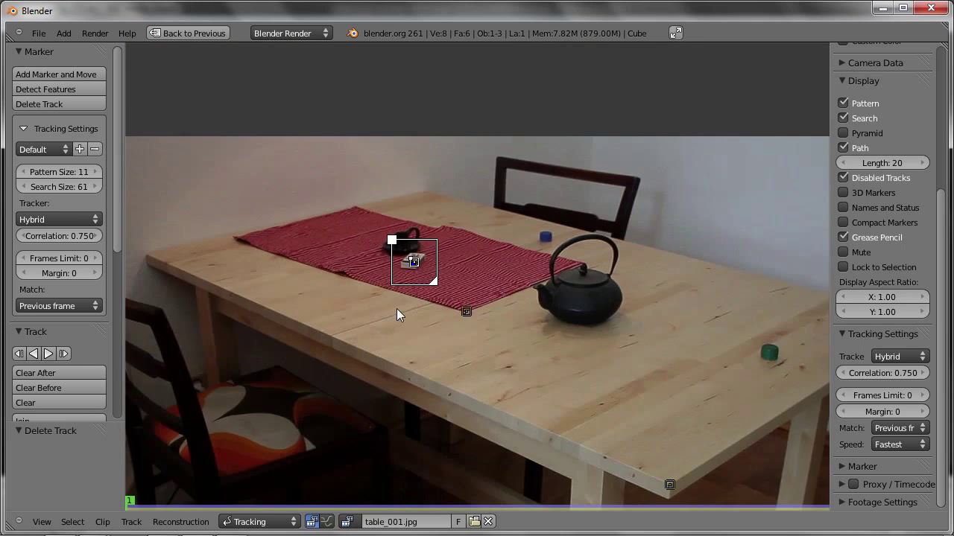
pyautogui.scroll(-1, 417, 335)
# Step: Scrub through the clip to check the tracks, then add a marker on the far chair's back at frame 1
pyautogui.moveTo(439, 365); pyautogui.dragTo(416, 318, button='middle')
pyautogui.moveTo(146, 506)
pyautogui.mouseDown()
pyautogui.moveTo(538, 516)
pyautogui.moveTo(232, 477)
pyautogui.mouseUp()
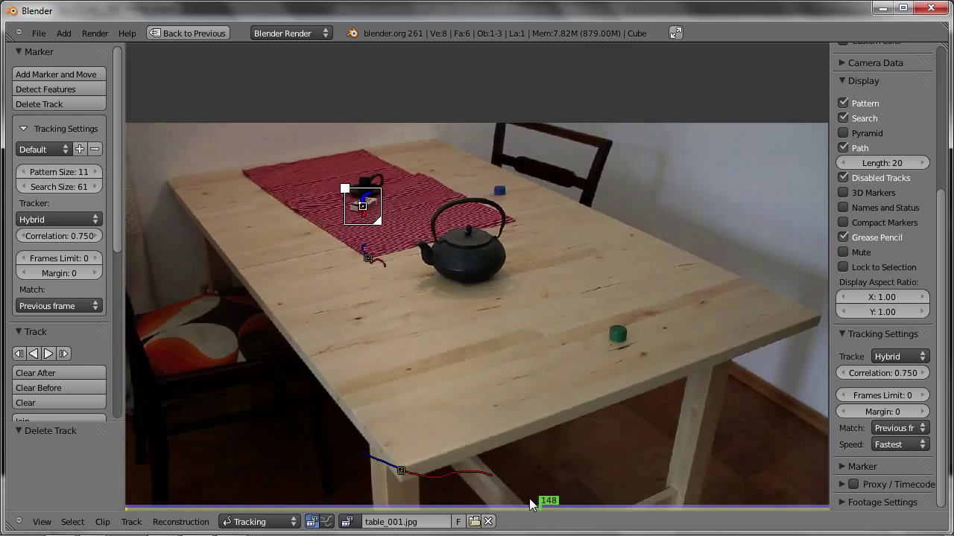
pyautogui.hotkey('shift', 'Left')
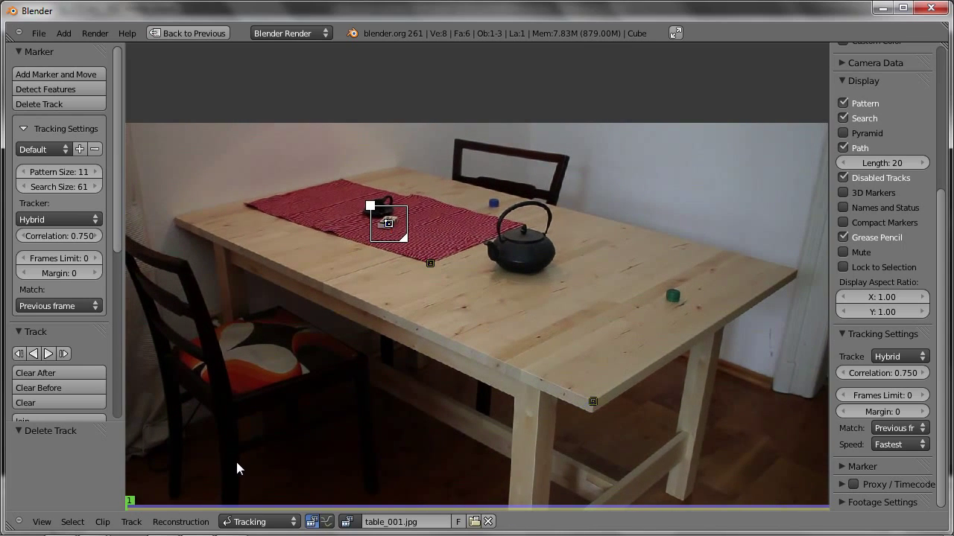
pyautogui.keyDown('ctrl'); pyautogui.click(566, 157); pyautogui.keyUp('ctrl')
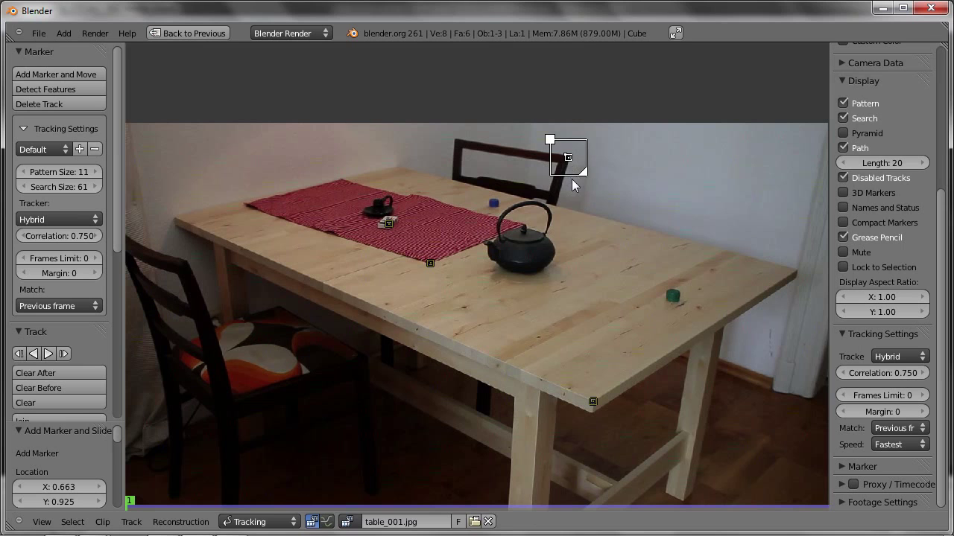
# Step: Enable Lock to Selection and track the chair-back marker forward
pyautogui.scroll(3, 924, 238)
pyautogui.scroll(4, 917, 187)
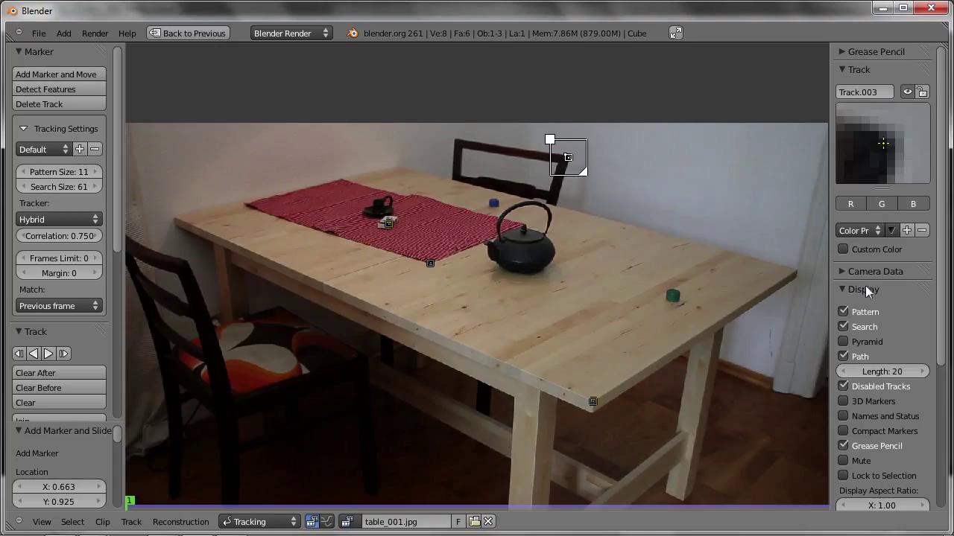
pyautogui.click(843, 475)
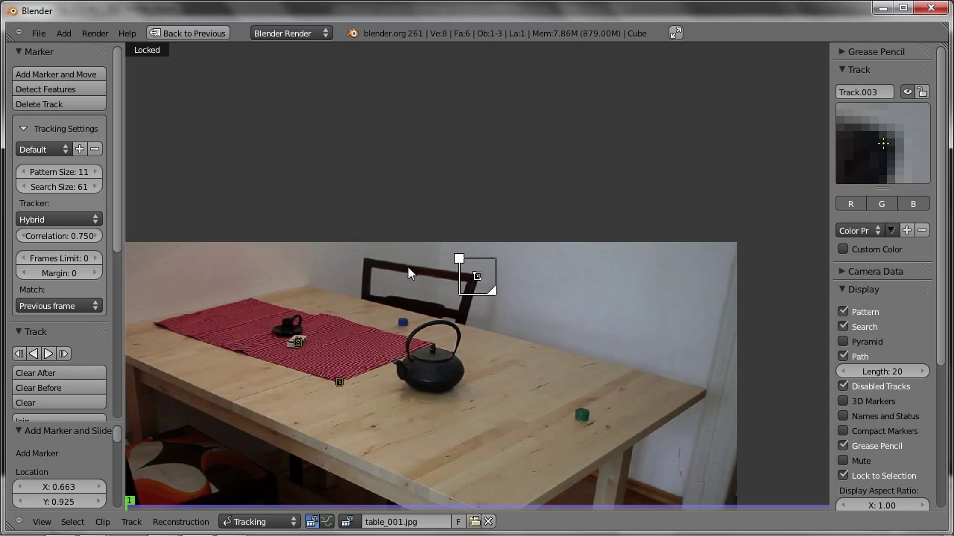
pyautogui.click(49, 353)
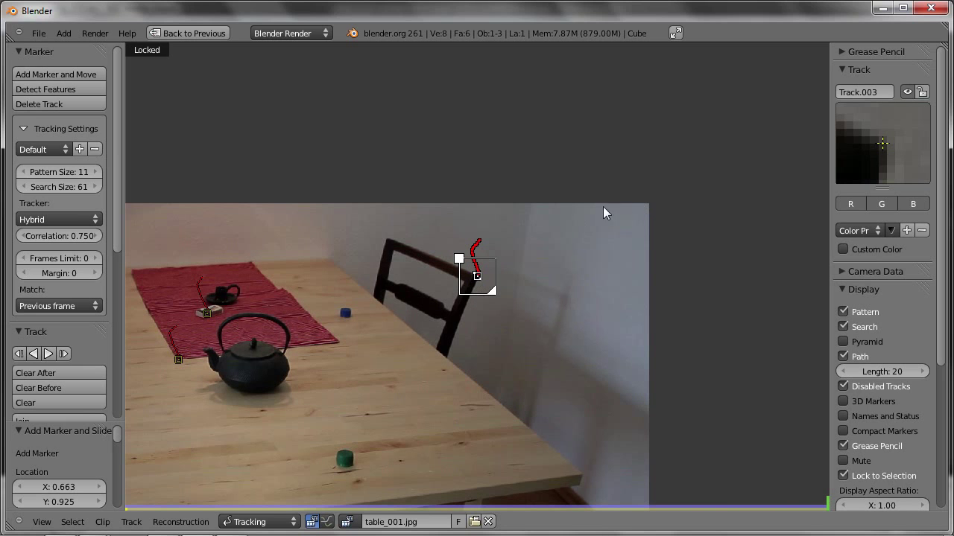
# Step: Back at frame 1, delete the failed chair-back track and add a new marker near the front chair's back
pyautogui.moveTo(808, 505)
pyautogui.mouseDown()
pyautogui.moveTo(285, 474)
pyautogui.moveTo(500, 455)
pyautogui.moveTo(165, 468)
pyautogui.moveTo(694, 417)
pyautogui.moveTo(117, 446)
pyautogui.moveTo(332, 425)
pyautogui.moveTo(135, 431)
pyautogui.mouseUp()
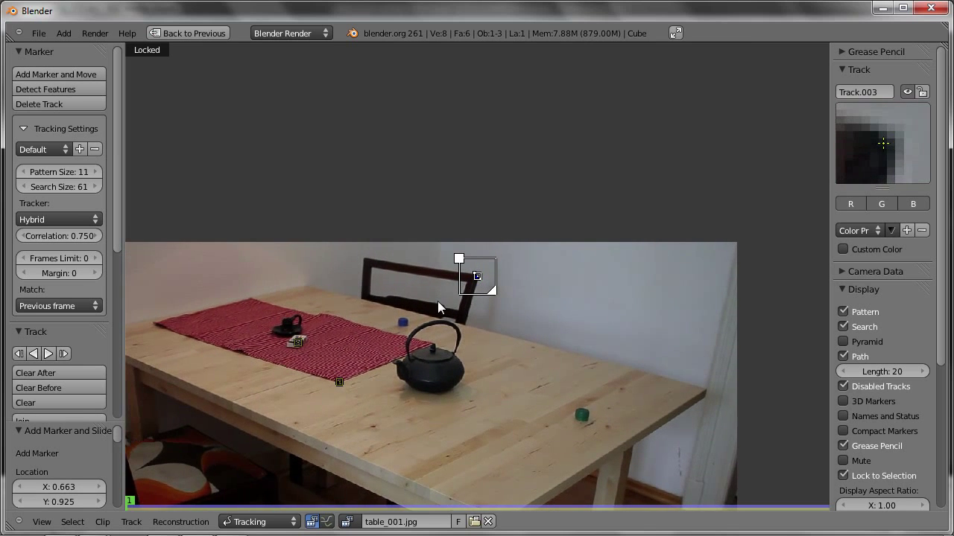
pyautogui.moveTo(438, 301); pyautogui.dragTo(506, 223, button='middle')
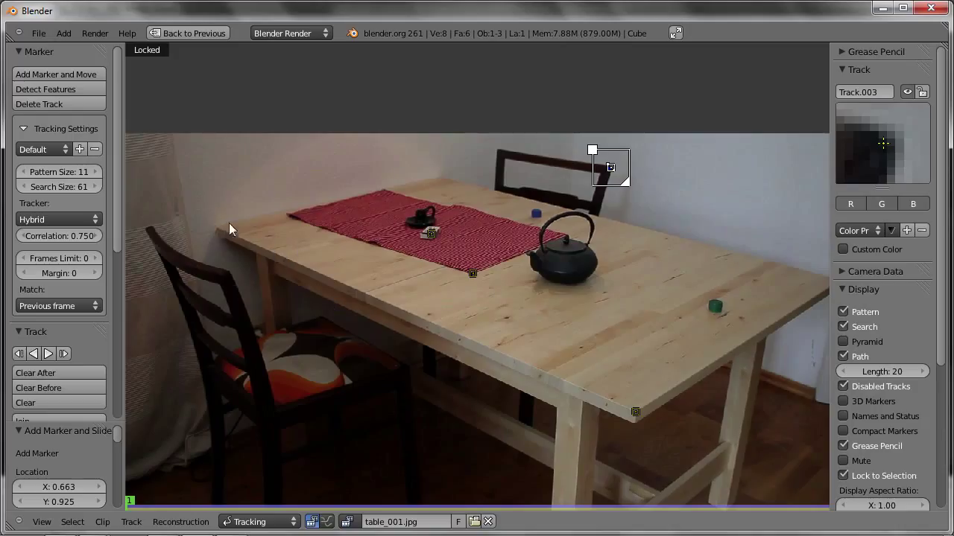
pyautogui.press('x')
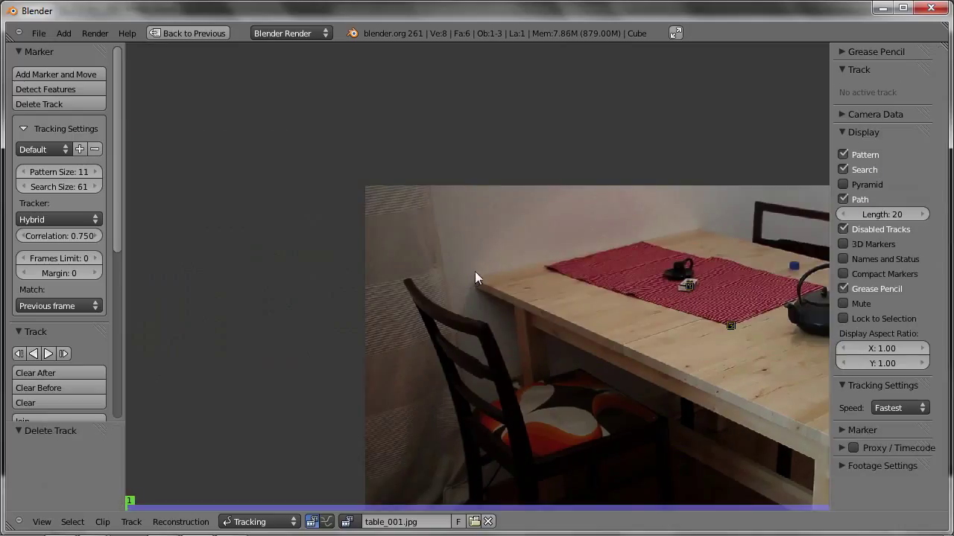
pyautogui.keyDown('ctrl'); pyautogui.click(469, 270); pyautogui.keyUp('ctrl')
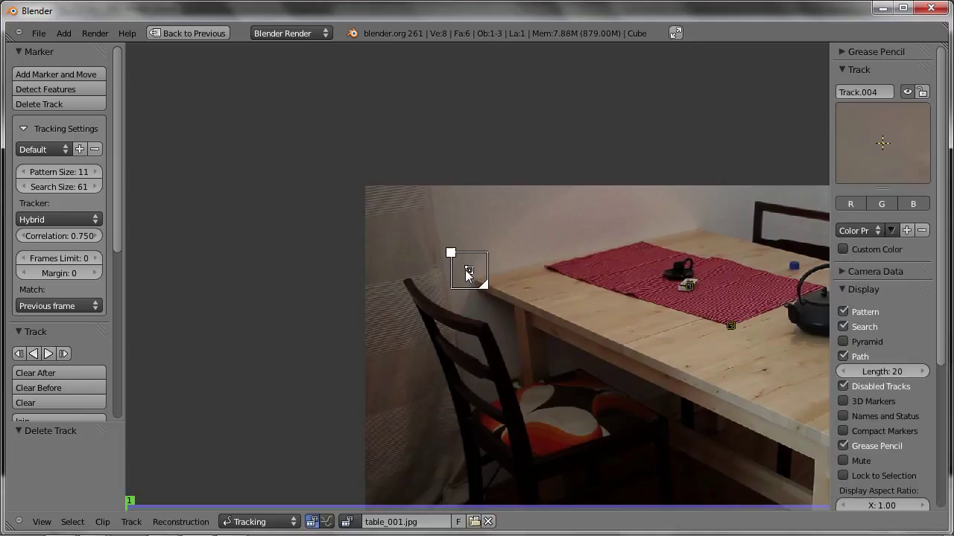
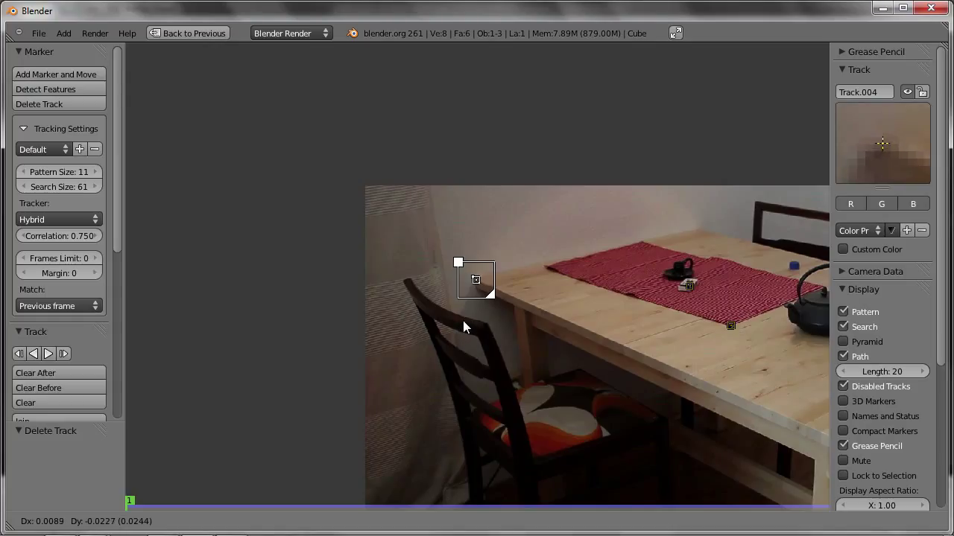
# Step: Place new marker Track.005 on a floor feature beside the right table leg
pyautogui.click(468, 318)
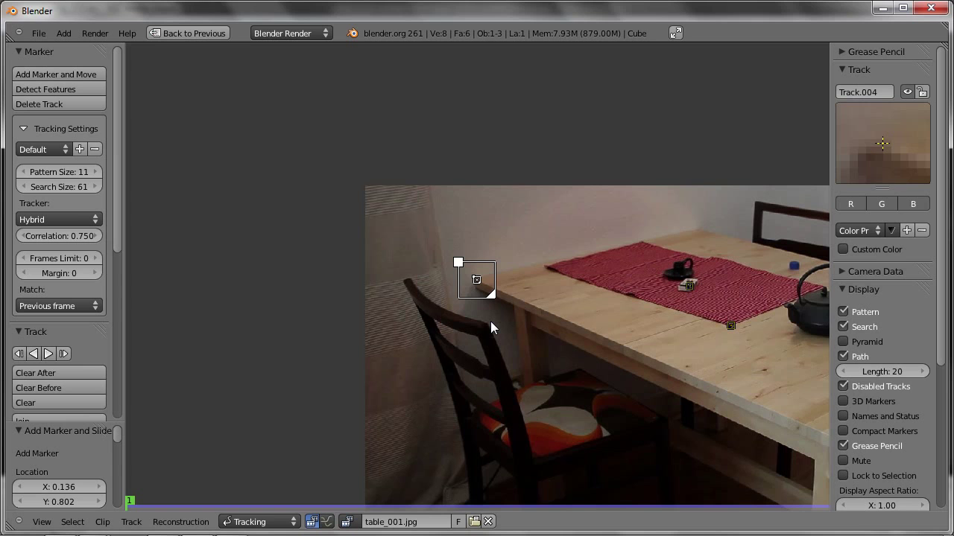
pyautogui.moveTo(490, 321); pyautogui.dragTo(397, 239, button='middle')
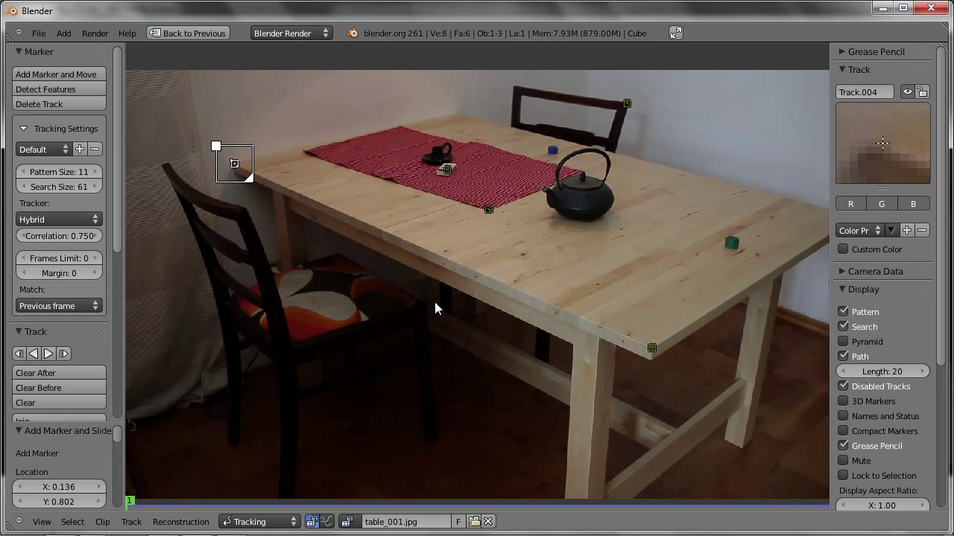
pyautogui.keyDown('ctrl'); pyautogui.click(742, 441); pyautogui.keyUp('ctrl')
pyautogui.moveTo(747, 456)
pyautogui.mouseDown()
pyautogui.moveTo(750, 442)
pyautogui.moveTo(739, 460)
pyautogui.moveTo(689, 477)
pyautogui.mouseUp()
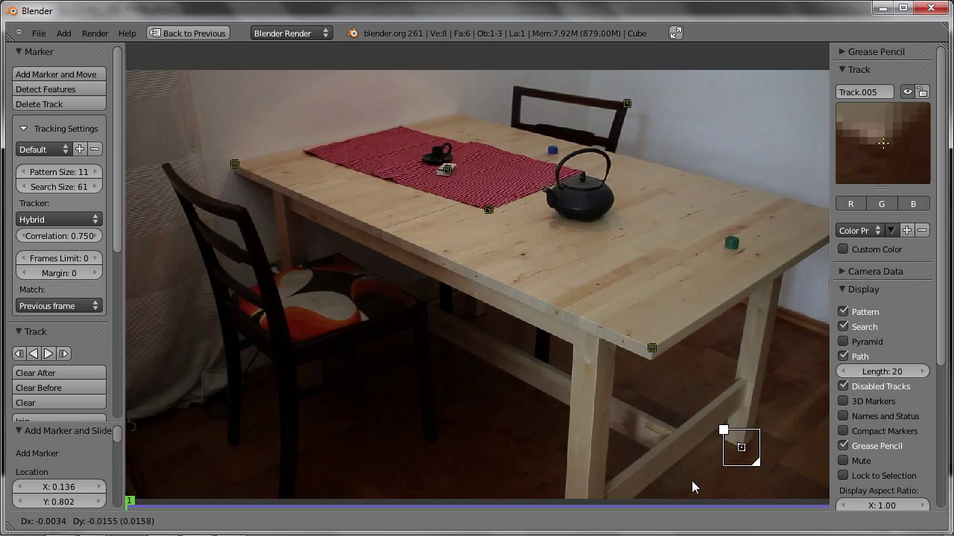
pyautogui.moveTo(689, 477); pyautogui.dragTo(695, 484)
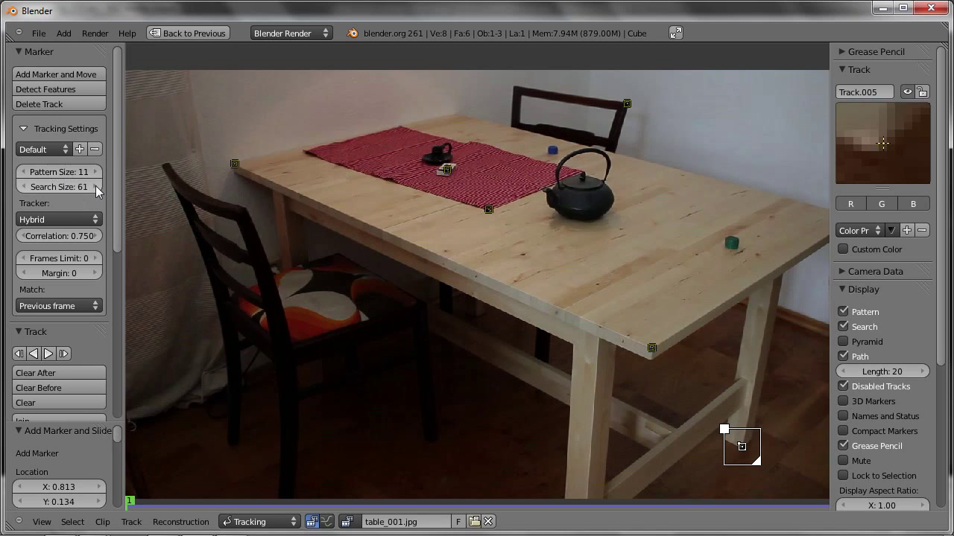
# Step: Track the new floor marker forward through the footage
pyautogui.click(49, 353)
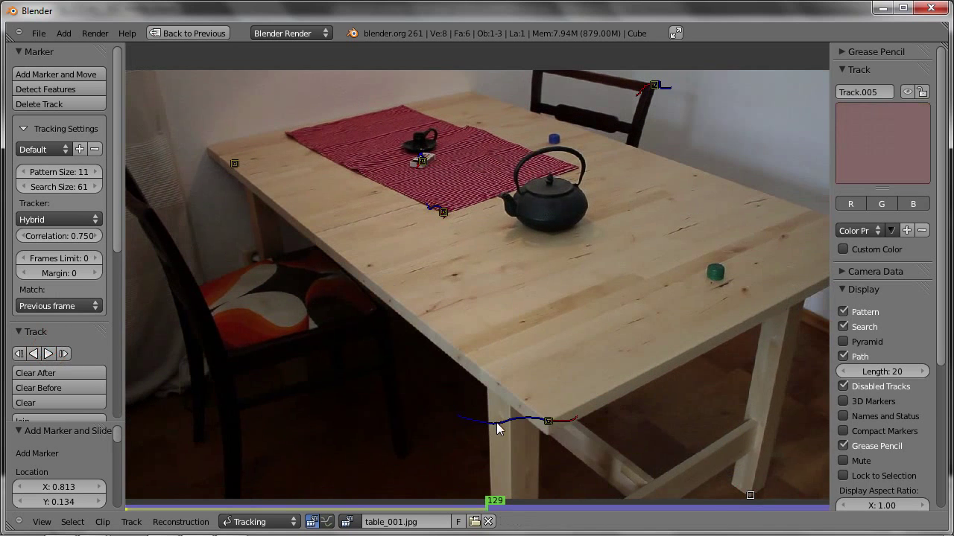
pyautogui.moveTo(688, 442); pyautogui.dragTo(654, 325, button='middle')
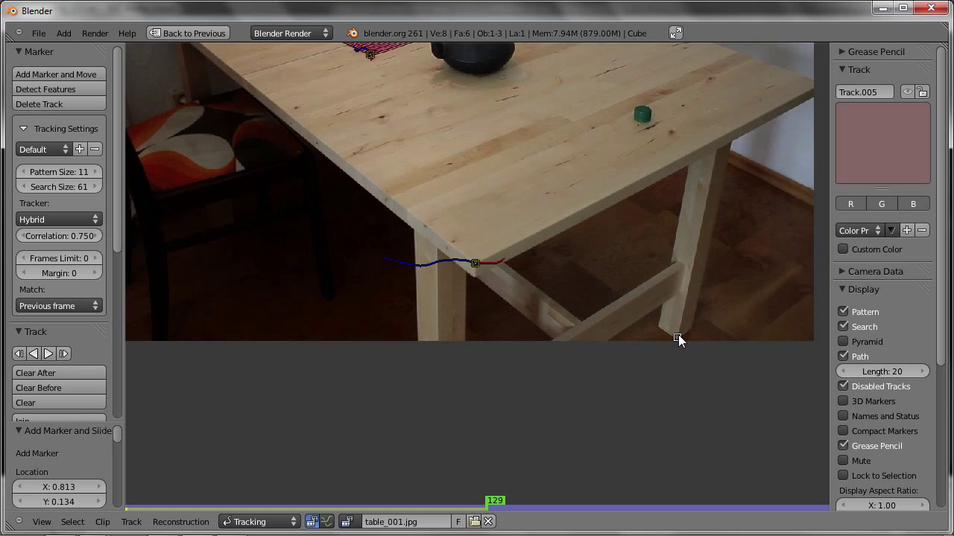
pyautogui.moveTo(296, 217); pyautogui.dragTo(479, 348, button='middle')
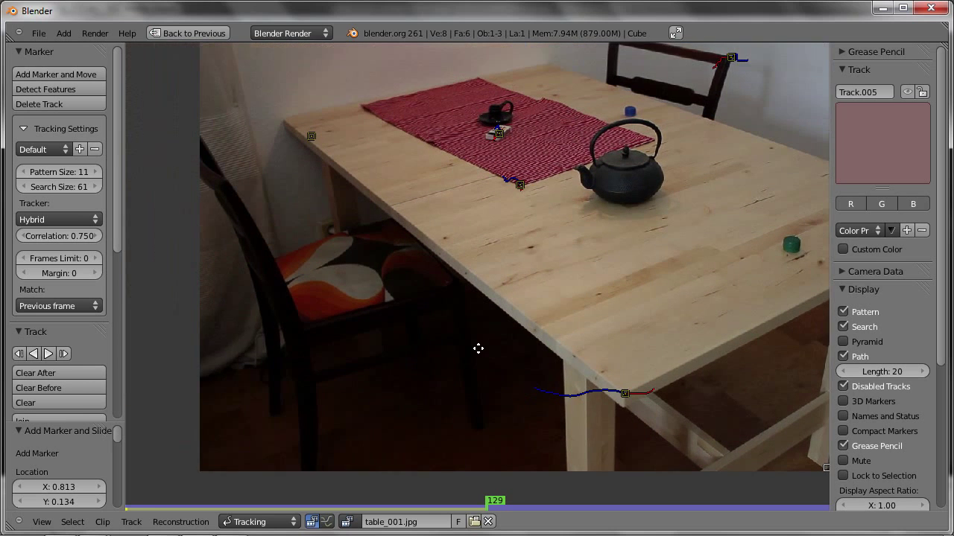
# Step: Track Track.004 at the table's left corner forward from frame 1, then return to frame 1
pyautogui.click(315, 133)
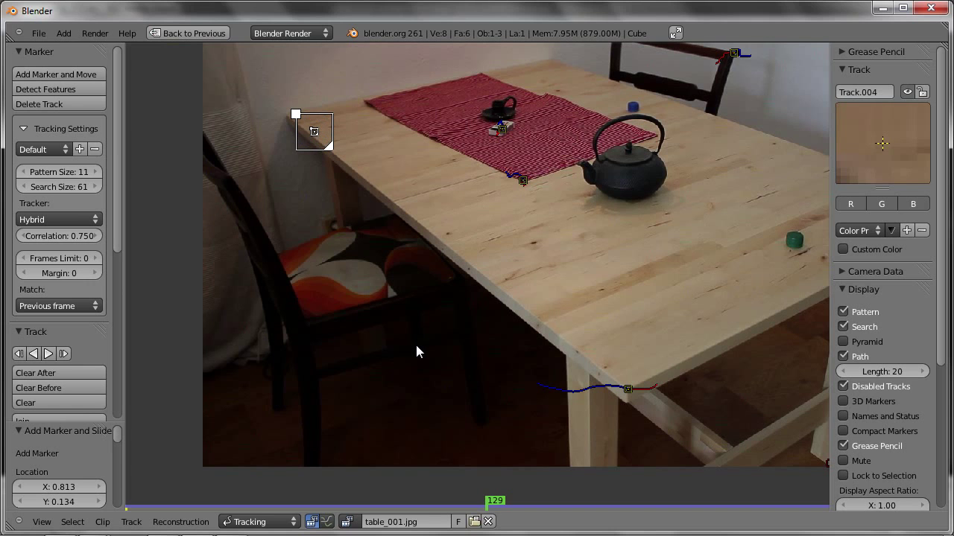
pyautogui.hotkey('shift', 'Left')
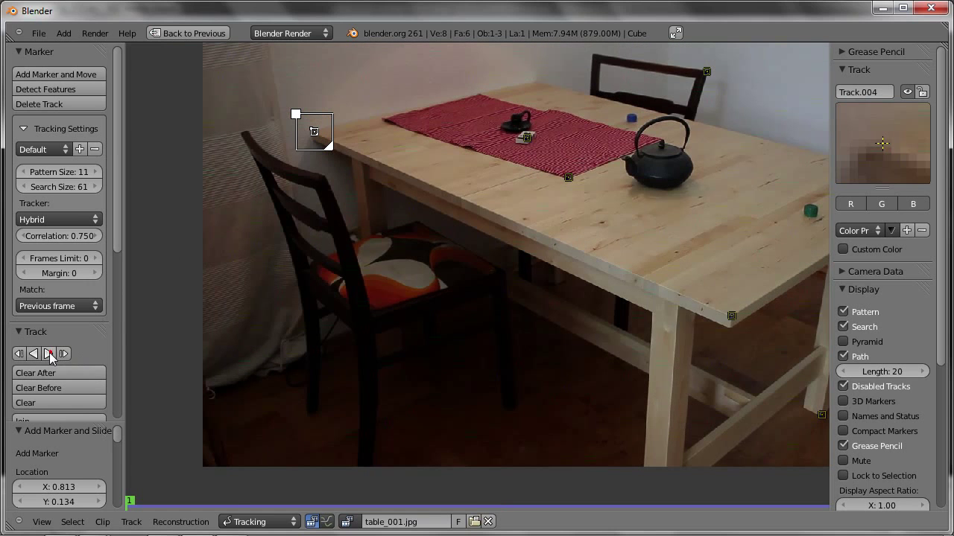
pyautogui.click(49, 354)
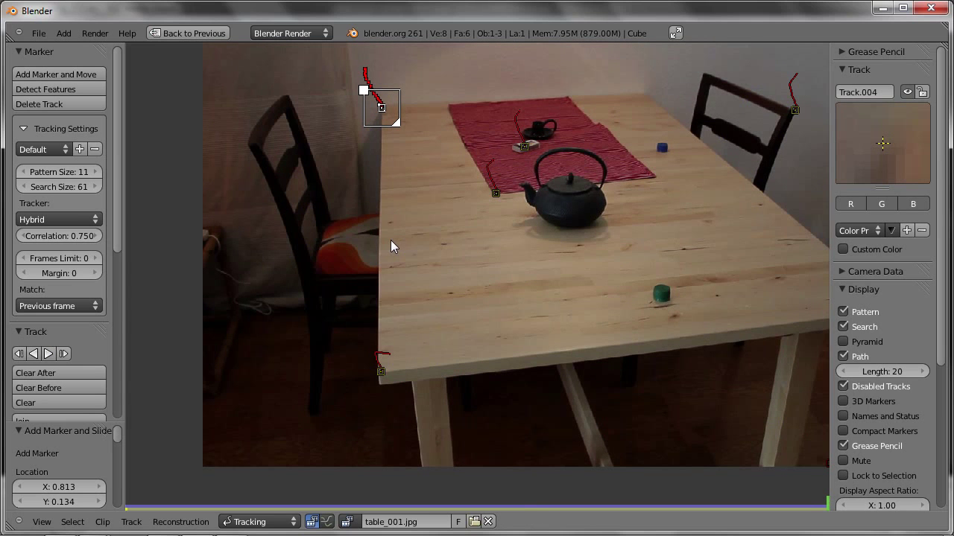
pyautogui.hotkey('shift', 'Left')
pyautogui.moveTo(363, 306)
pyautogui.mouseDown(button='middle')
pyautogui.moveTo(363, 243)
pyautogui.moveTo(353, 262)
pyautogui.mouseUp(button='middle')
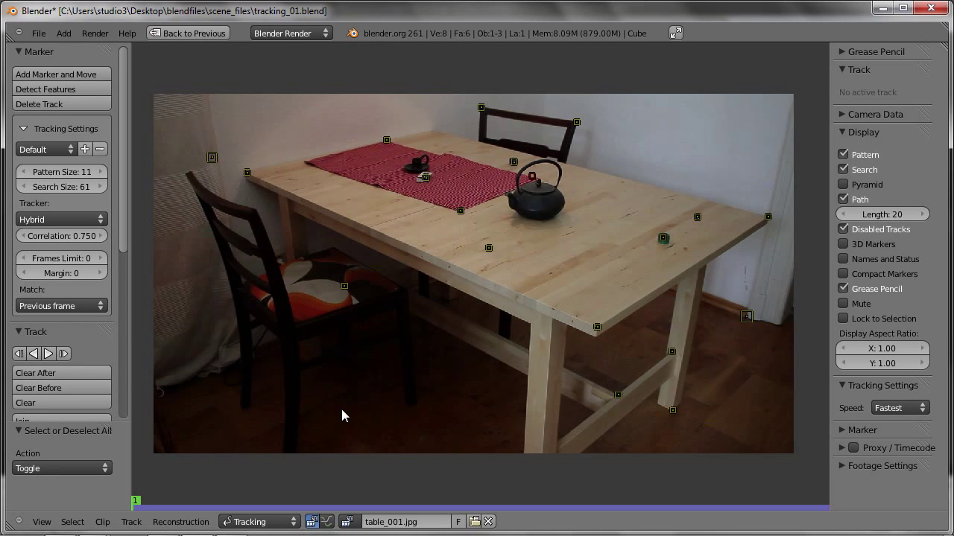
# Step: Play back the clip with all tracks selected, then select the large table-runner track
pyautogui.press('a')
pyautogui.hotkey('alt', 'a')
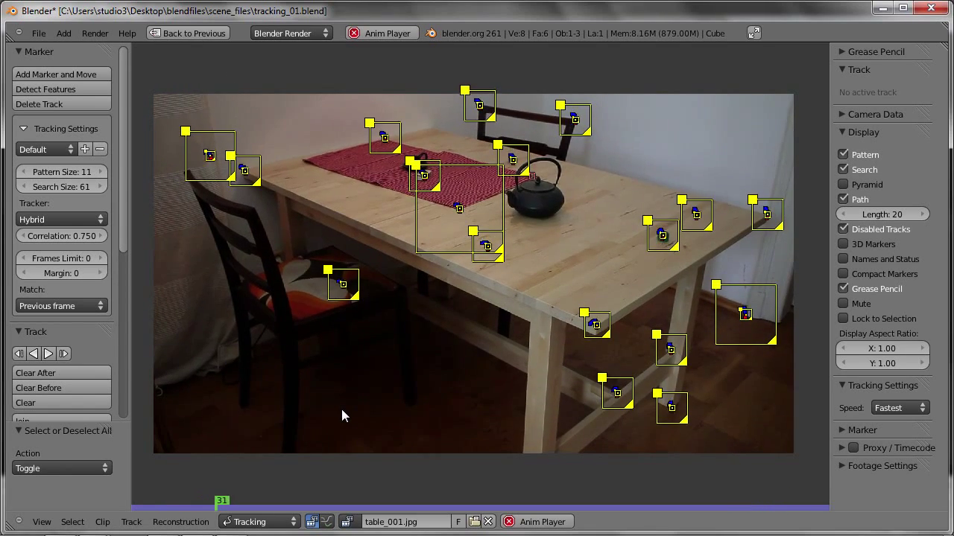
pyautogui.press('Escape')
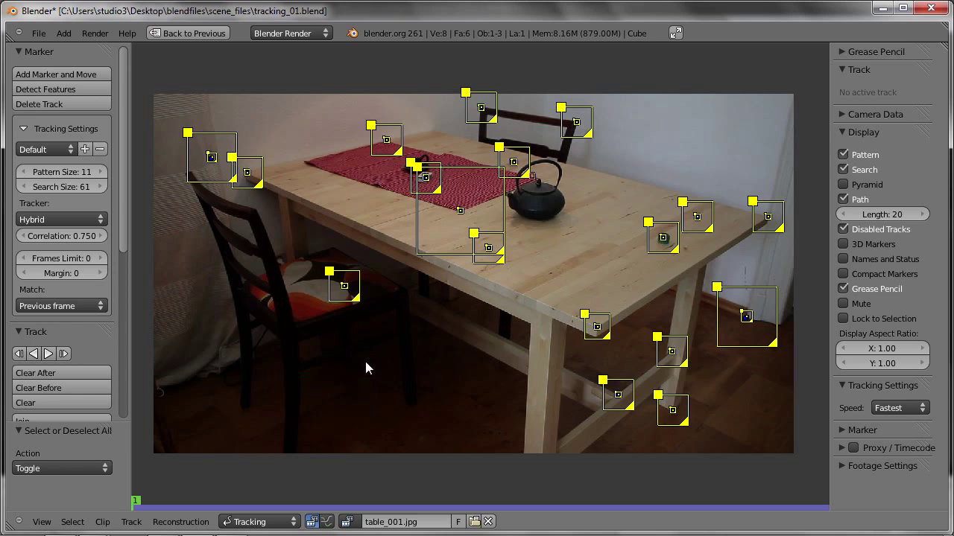
pyautogui.click(440, 257)
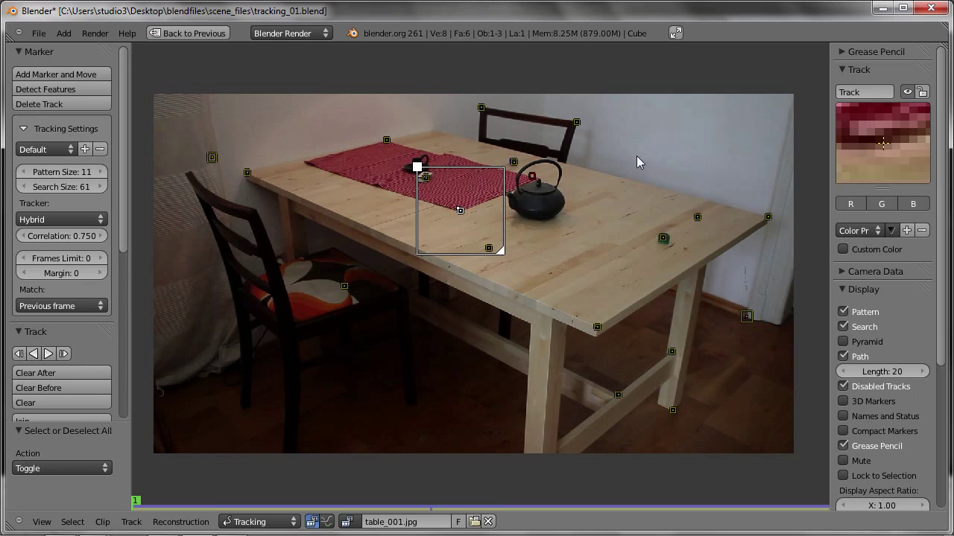
# Step: Lock the large runner track and confirm it can no longer be tracked forward
pyautogui.click(922, 92)
pyautogui.scroll(3, 423, 260)
pyautogui.scroll(1, 422, 261)
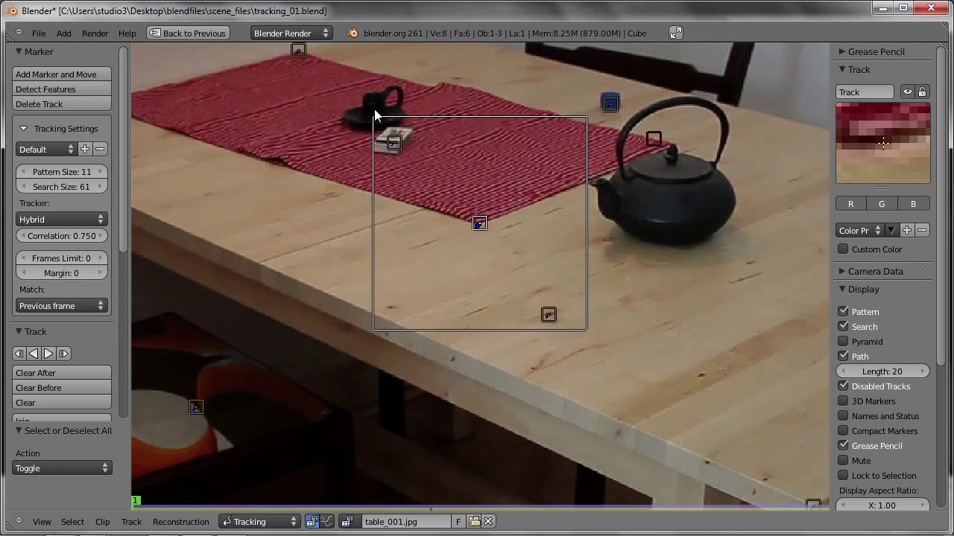
pyautogui.press('a')
pyautogui.click(475, 231)
pyautogui.click(49, 353)
# Step: Unlock the runner track, then select all markers and lock every track with Ctrl+L
pyautogui.click(922, 92)
pyautogui.scroll(-1, 402, 216)
pyautogui.scroll(-2, 387, 215)
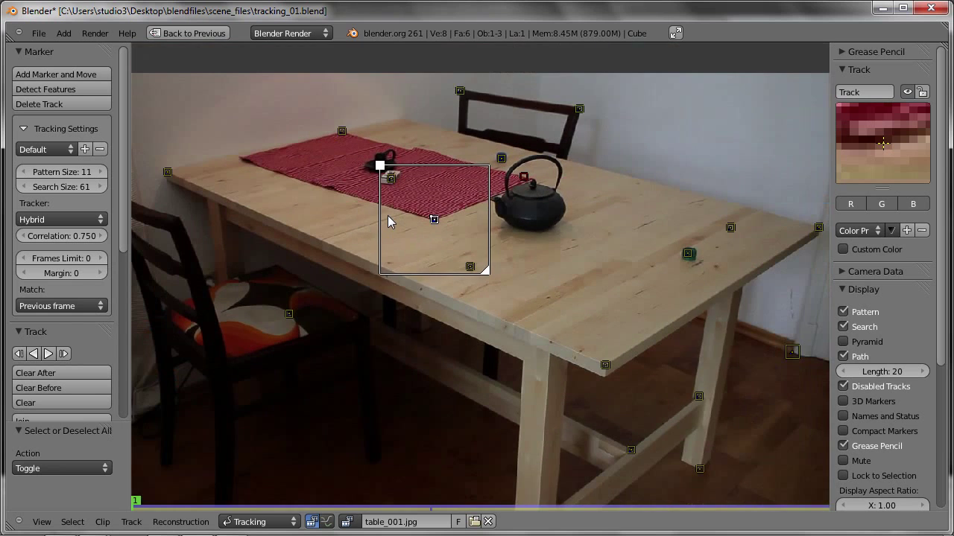
pyautogui.press('a')
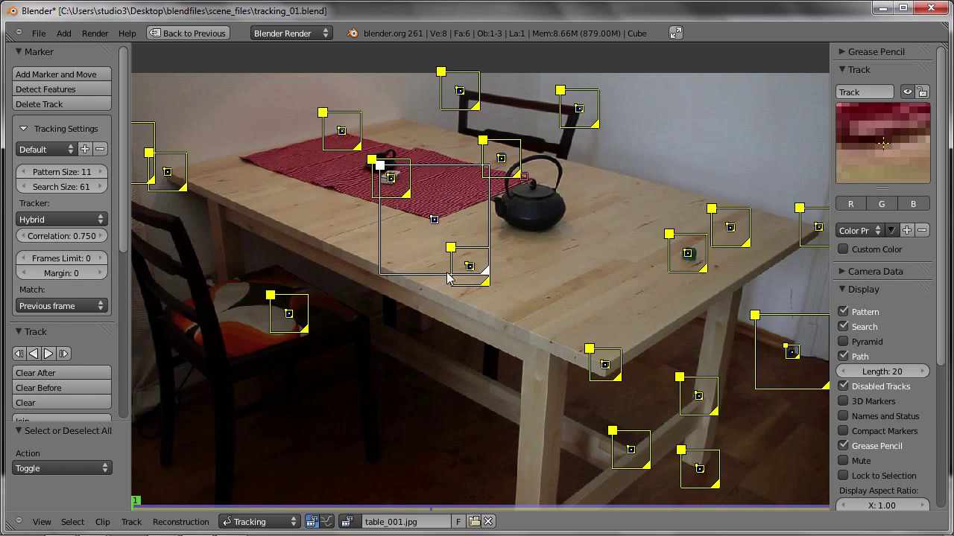
pyautogui.hotkey('ctrl', 'l')
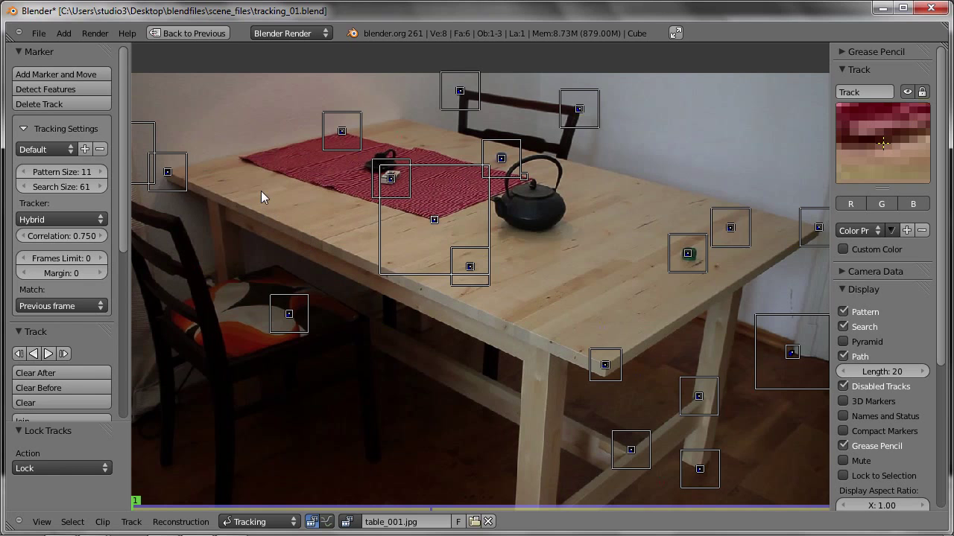
pyautogui.scroll(-1, 267, 215)
pyautogui.moveTo(265, 215); pyautogui.dragTo(325, 209, button='middle')
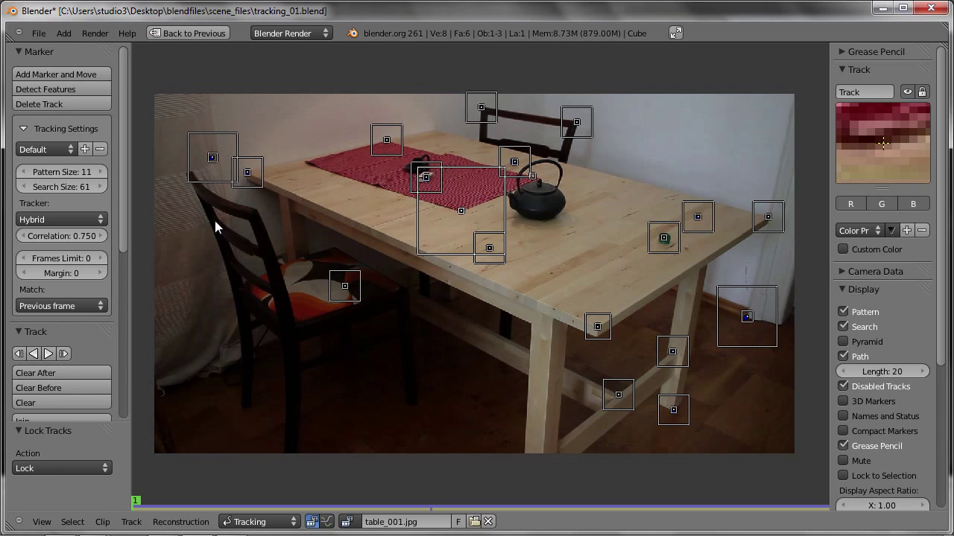
# Step: Detect features over the whole frame with margin 16 to add new markers
pyautogui.click(76, 90)
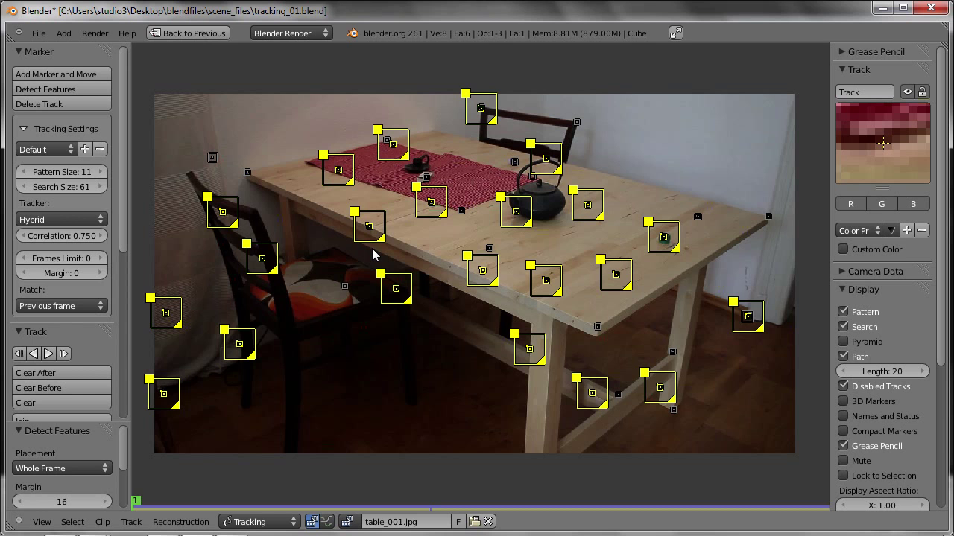
pyautogui.scroll(3, 760, 332)
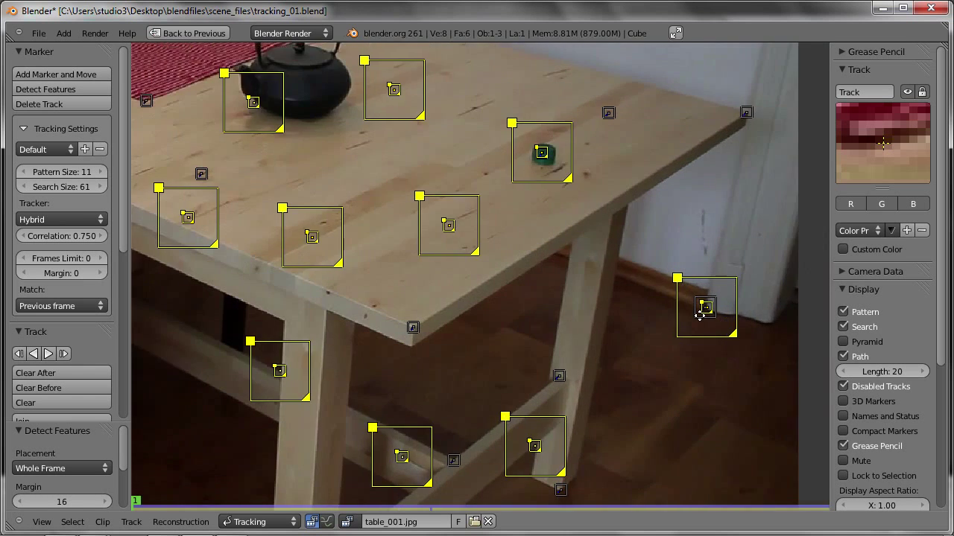
pyautogui.scroll(3, 699, 316)
pyautogui.scroll(4, 644, 301)
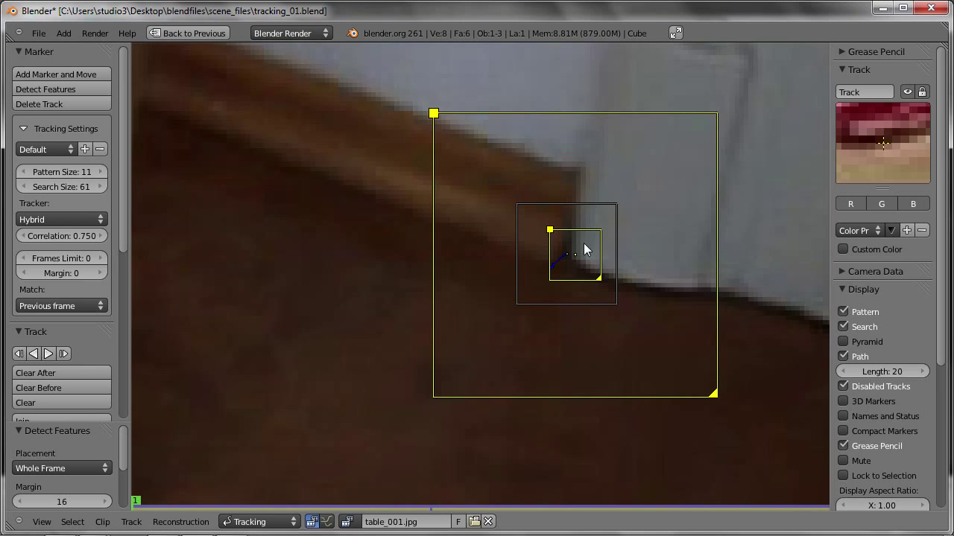
pyautogui.scroll(-1, 548, 200)
pyautogui.scroll(-3, 548, 216)
pyautogui.scroll(-3, 522, 246)
pyautogui.scroll(-2, 471, 296)
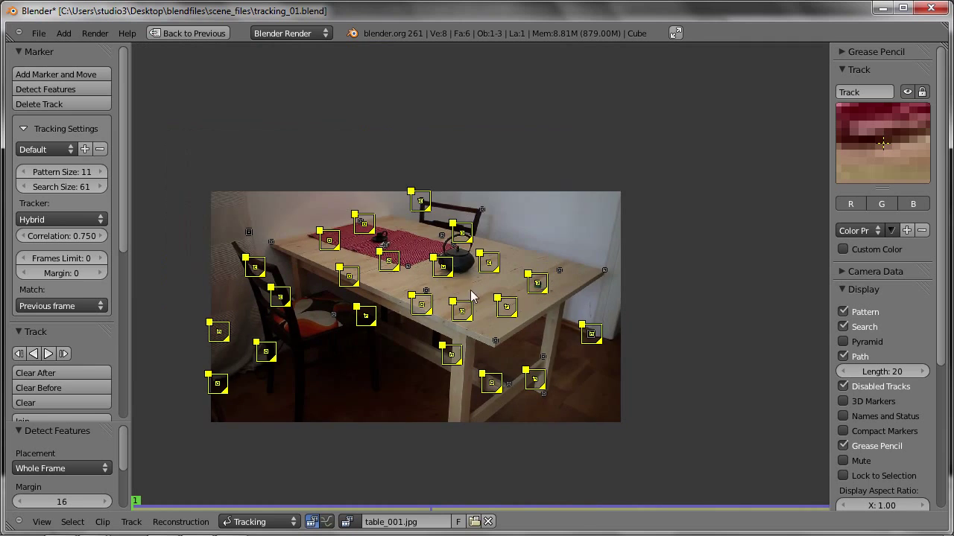
pyautogui.scroll(5, 421, 198)
pyautogui.scroll(4, 440, 244)
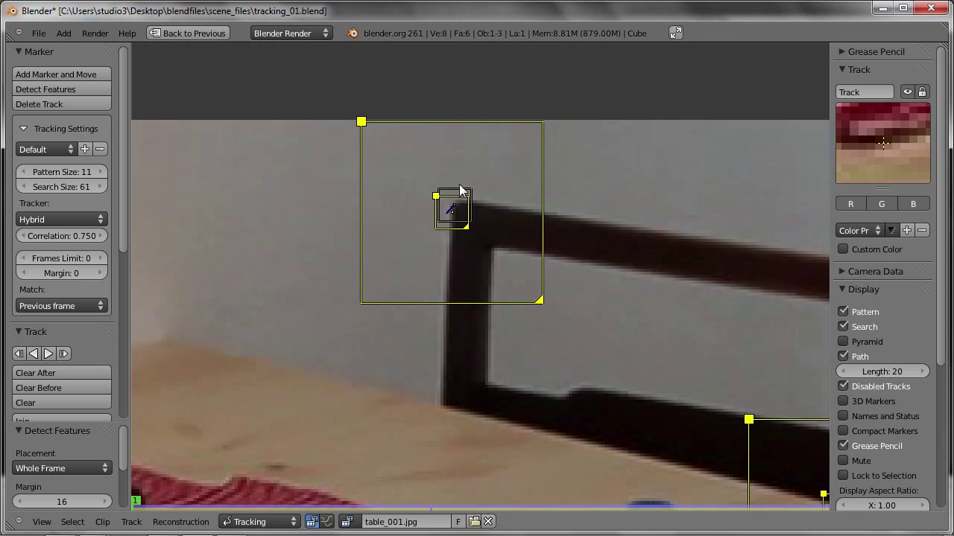
pyautogui.scroll(-5, 454, 230)
# Step: Track all the newly detected markers forward, then return to frame 1
pyautogui.moveTo(435, 284); pyautogui.dragTo(451, 279, button='middle')
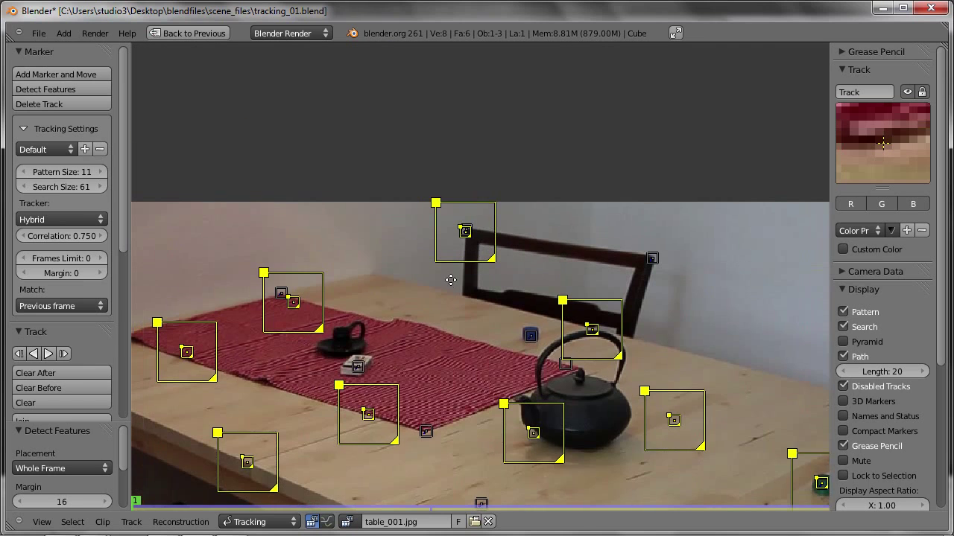
pyautogui.scroll(-2, 494, 221)
pyautogui.scroll(-2, 492, 231)
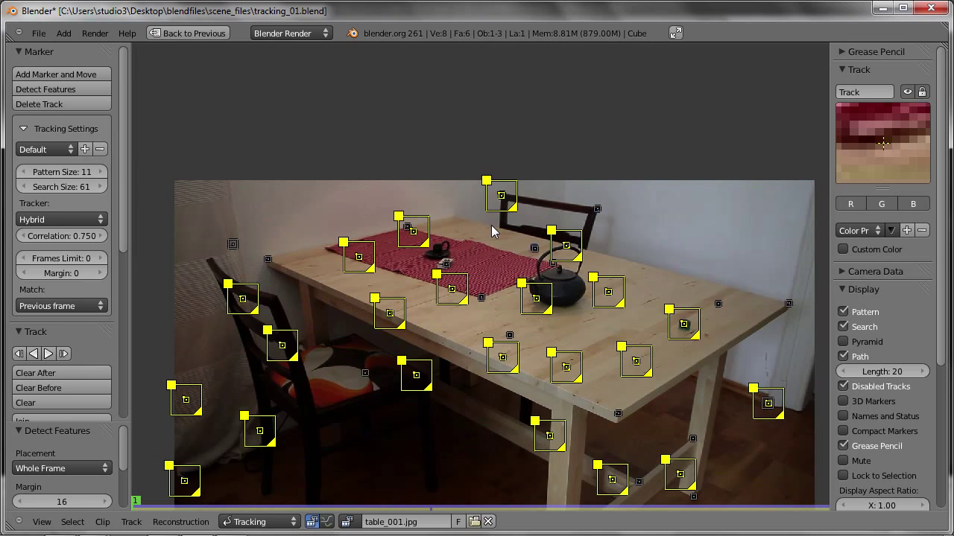
pyautogui.moveTo(454, 279)
pyautogui.mouseDown(button='middle')
pyautogui.moveTo(477, 237)
pyautogui.moveTo(465, 212)
pyautogui.mouseUp(button='middle')
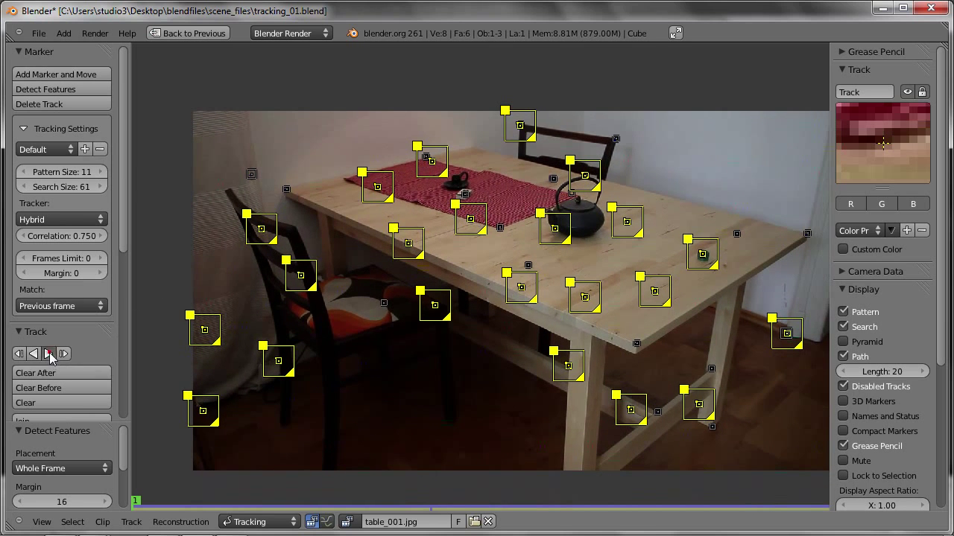
pyautogui.click(48, 354)
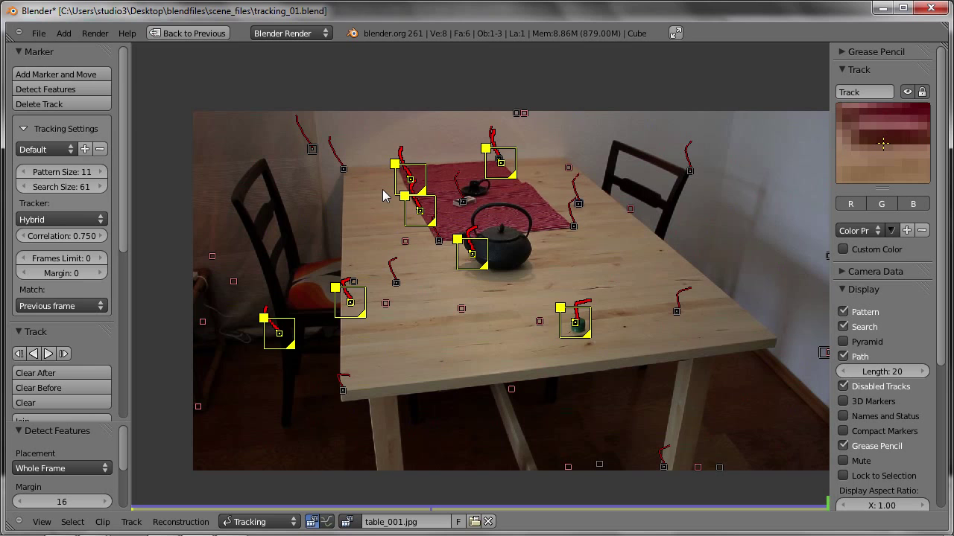
pyautogui.hotkey('shift', 'Left')
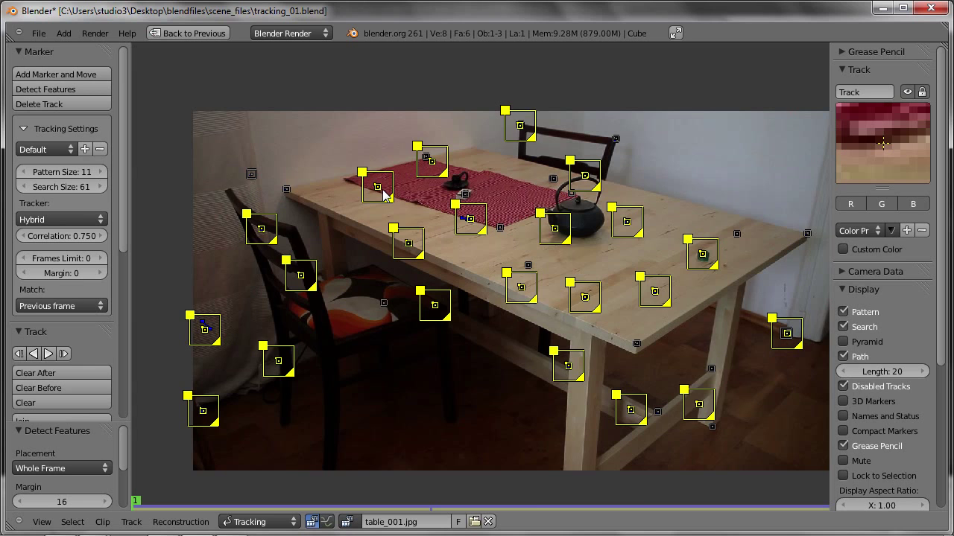
pyautogui.scroll(4, 523, 180)
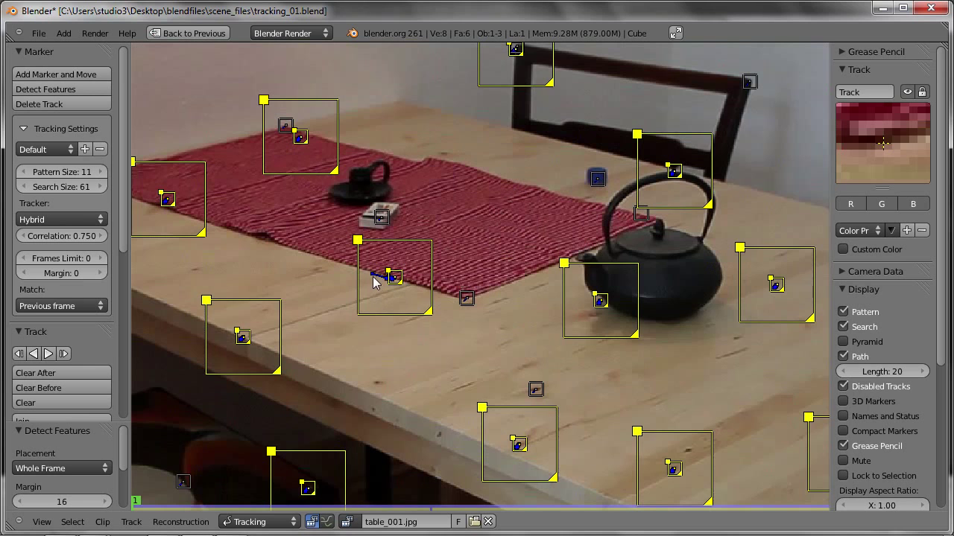
# Step: Select Track.039 on the tablecloth edge and scrub frames 30–45 to inspect its drift
pyautogui.click(381, 305)
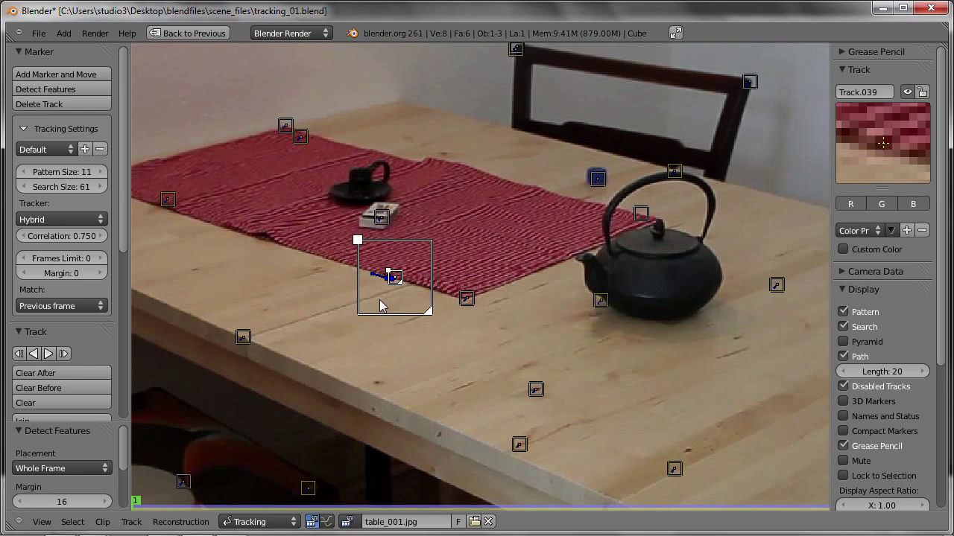
pyautogui.scroll(7, 422, 257)
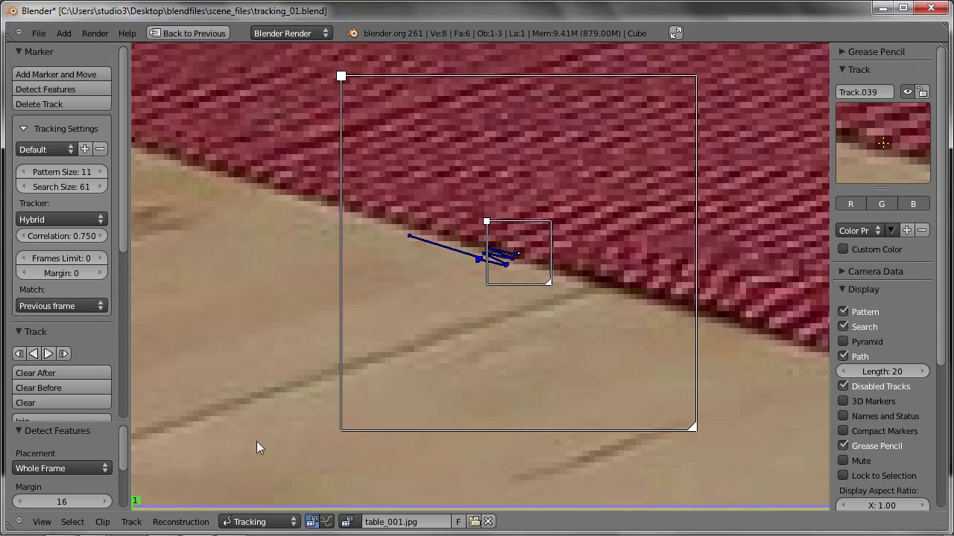
pyautogui.moveTo(140, 505)
pyautogui.mouseDown()
pyautogui.moveTo(377, 509)
pyautogui.moveTo(338, 501)
pyautogui.mouseUp()
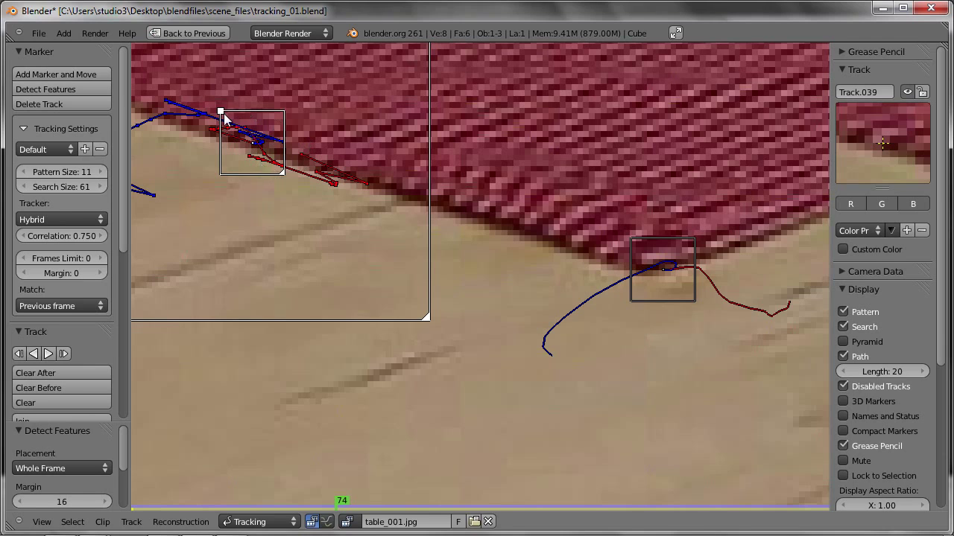
pyautogui.scroll(-4, 266, 171)
pyautogui.moveTo(266, 170); pyautogui.dragTo(386, 195, button='middle')
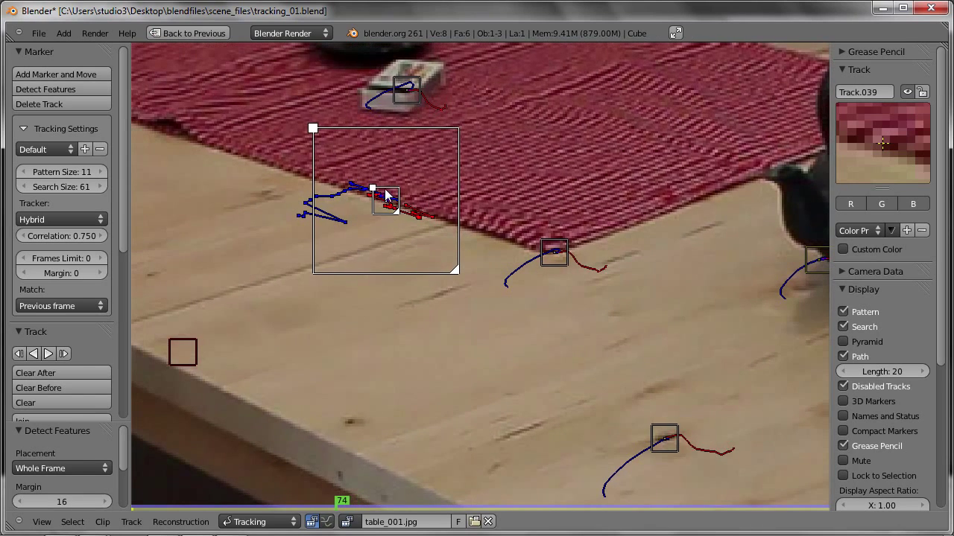
pyautogui.moveTo(341, 502)
pyautogui.mouseDown()
pyautogui.moveTo(250, 497)
pyautogui.moveTo(345, 473)
pyautogui.moveTo(591, 441)
pyautogui.moveTo(414, 431)
pyautogui.mouseUp()
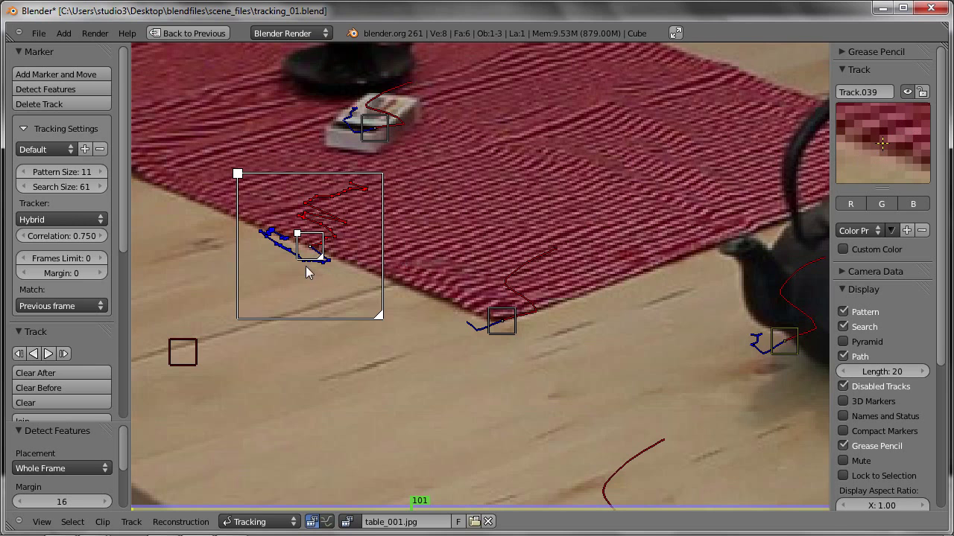
pyautogui.moveTo(251, 292); pyautogui.dragTo(428, 312, button='middle')
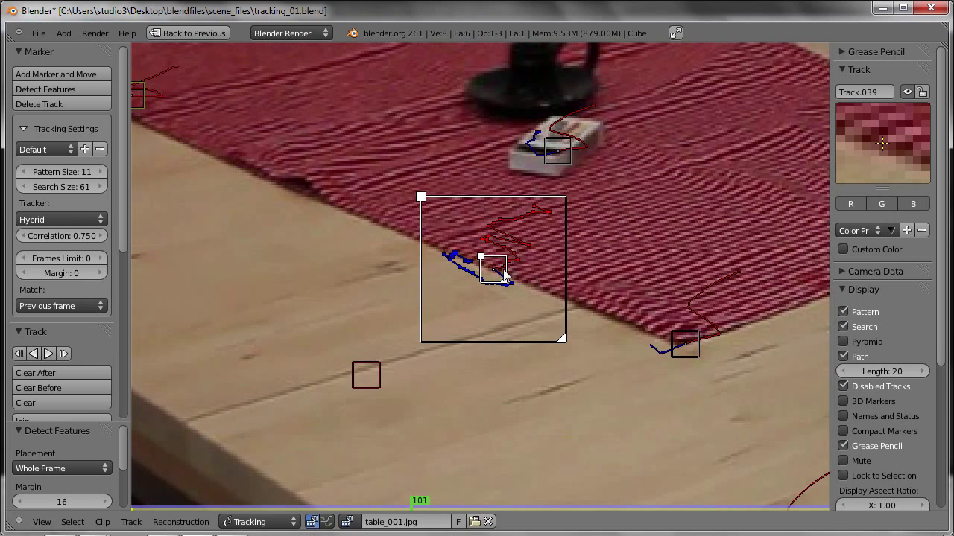
# Step: Move Track.039's marker back onto the tablecloth edge and check a later frame
pyautogui.press('g')
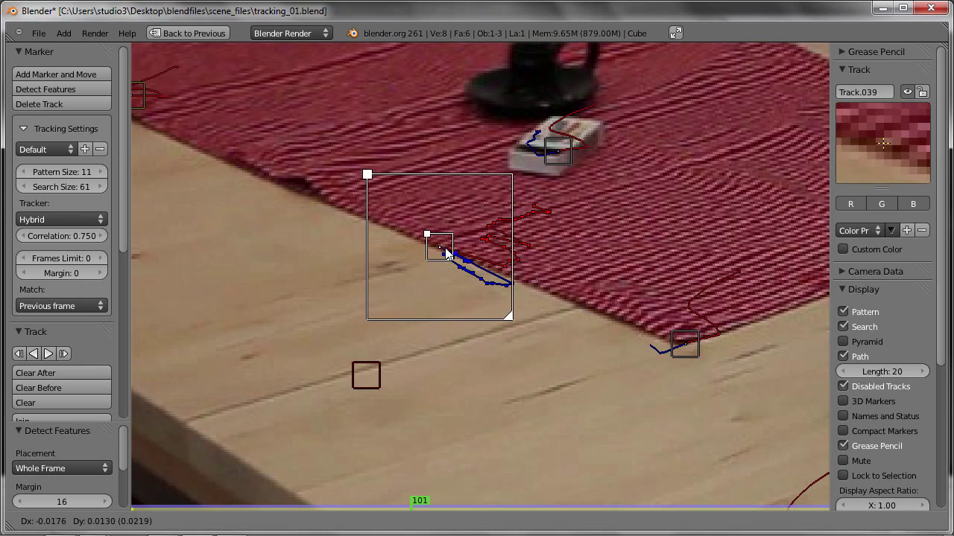
pyautogui.moveTo(376, 225)
pyautogui.mouseDown()
pyautogui.moveTo(509, 280)
pyautogui.moveTo(511, 270)
pyautogui.moveTo(447, 249)
pyautogui.moveTo(460, 260)
pyautogui.moveTo(517, 266)
pyautogui.moveTo(591, 313)
pyautogui.moveTo(583, 313)
pyautogui.mouseUp()
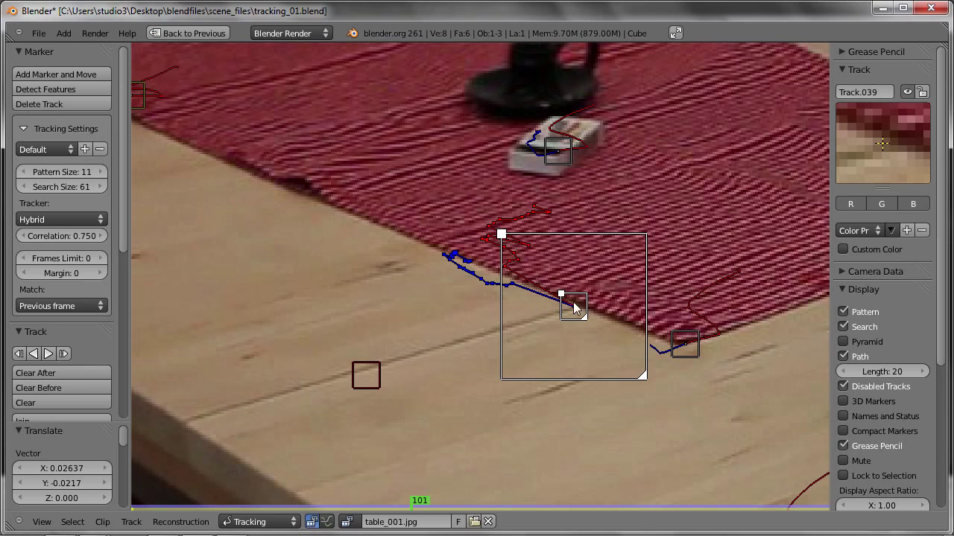
pyautogui.moveTo(412, 506); pyautogui.dragTo(596, 510)
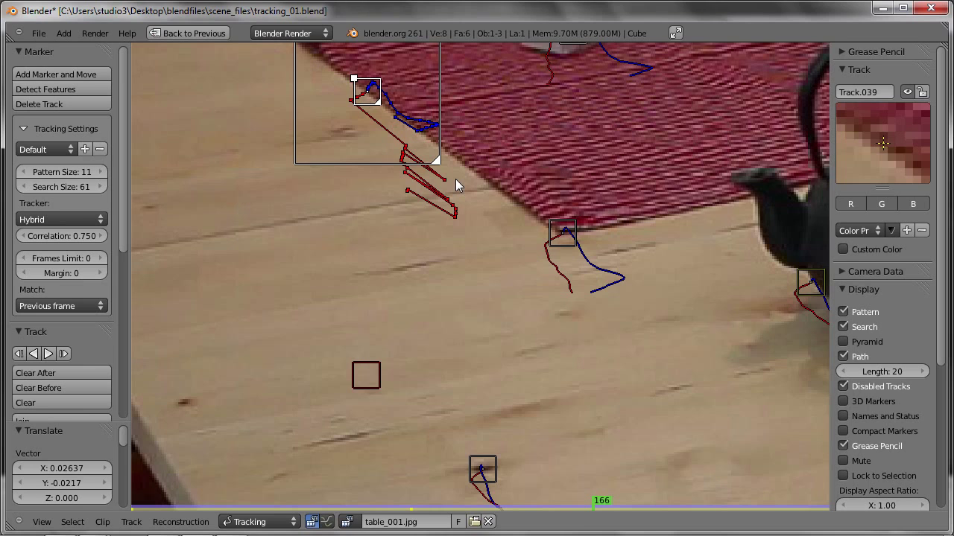
# Step: Delete Track.039 entirely at frame 166
pyautogui.press('Delete')
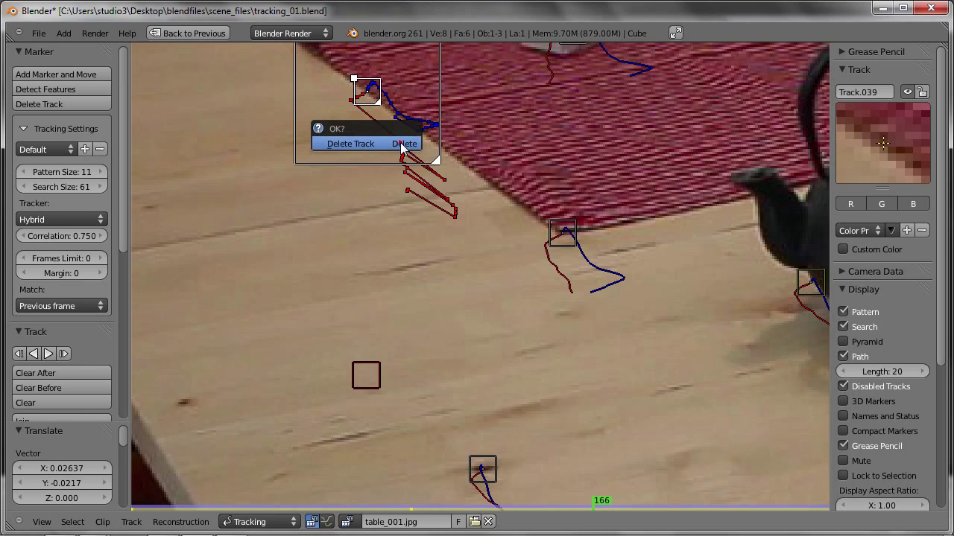
pyautogui.click(402, 147)
pyautogui.scroll(-2, 452, 213)
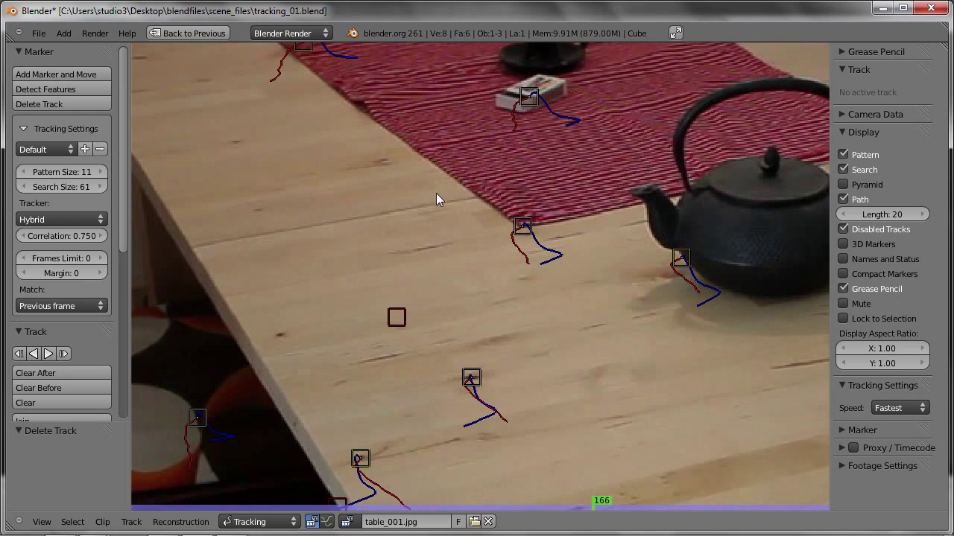
pyautogui.scroll(-2, 436, 193)
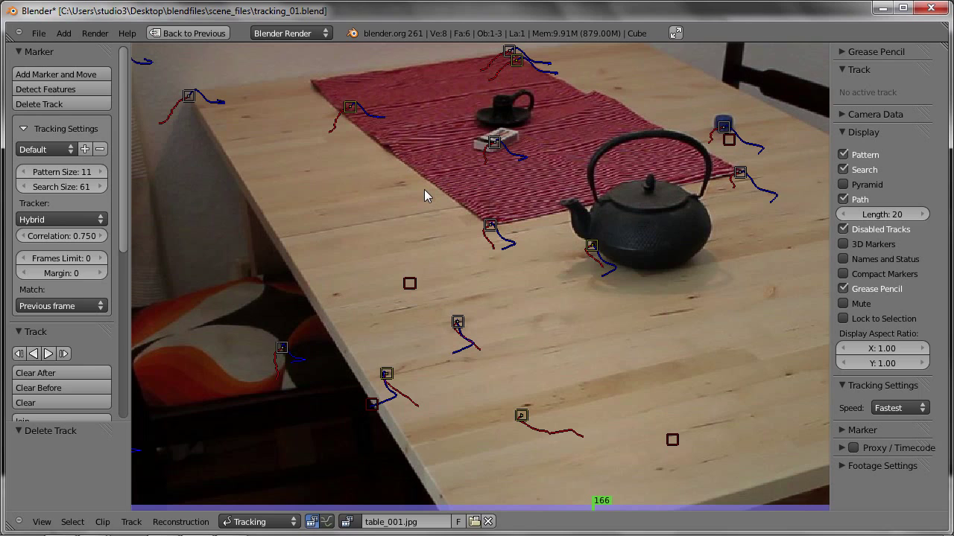
# Step: Graph all tracks' motion curves, rescale the graph, and select spiking Track.025 at frame 56
pyautogui.click(328, 522)
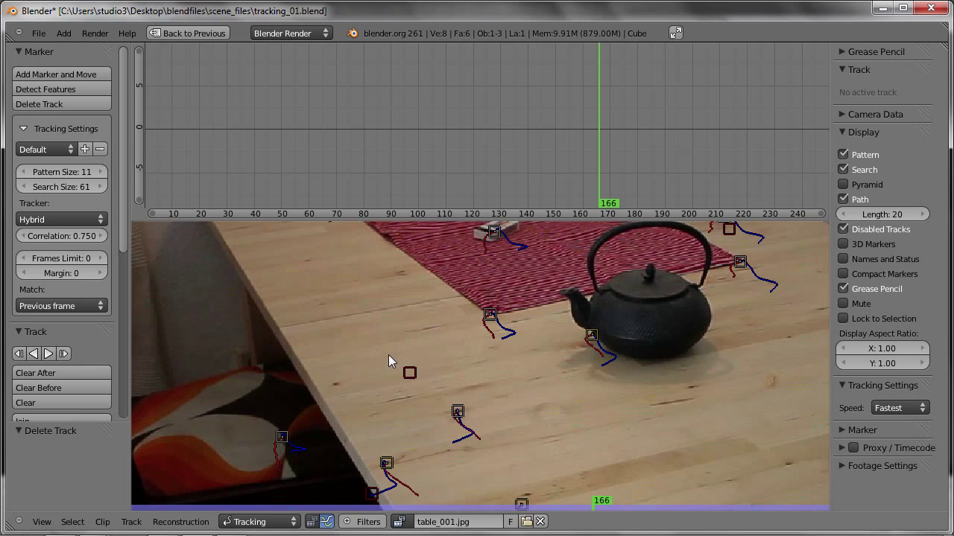
pyautogui.press('a')
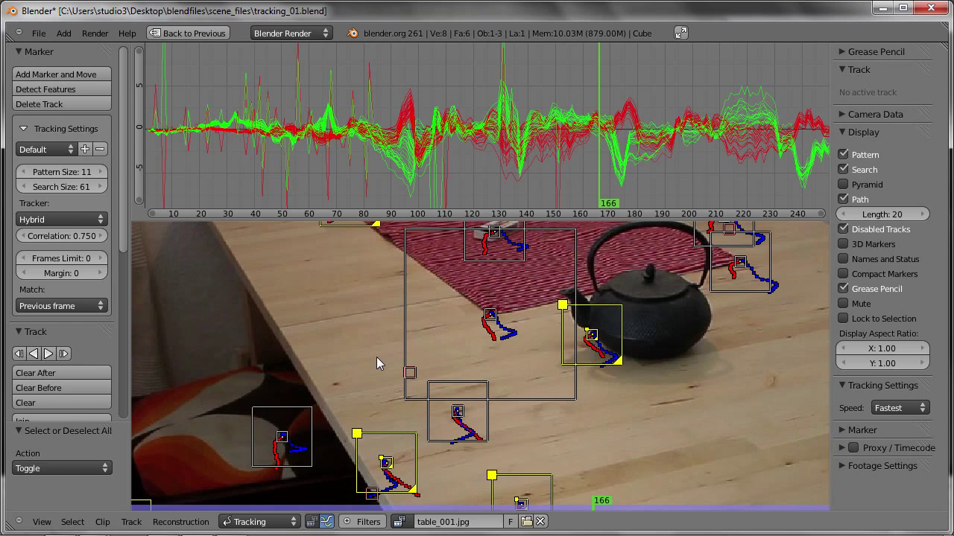
pyautogui.keyDown('ctrl'); pyautogui.moveTo(376, 127); pyautogui.dragTo(524, 154, button='middle'); pyautogui.keyUp('ctrl')
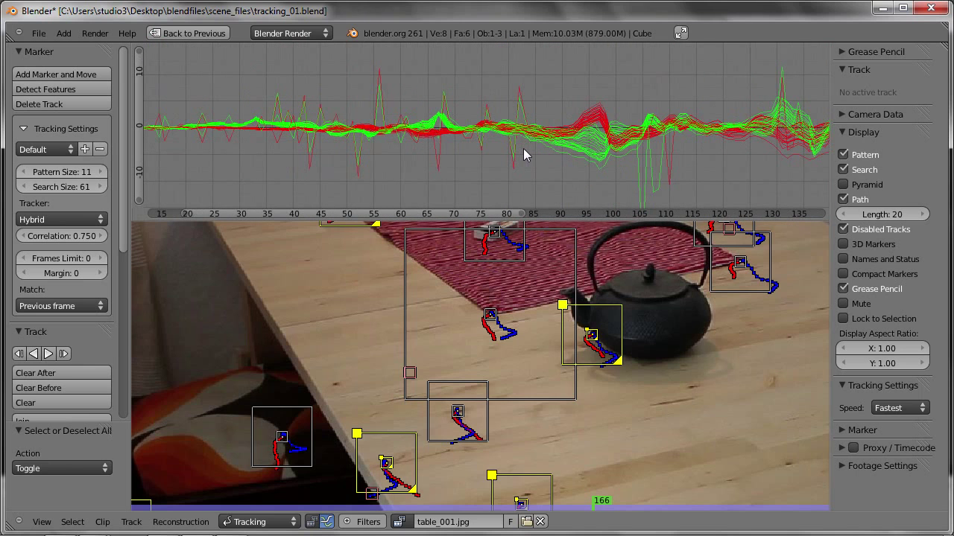
pyautogui.keyDown('ctrl'); pyautogui.moveTo(544, 162); pyautogui.dragTo(532, 156, button='middle'); pyautogui.keyUp('ctrl')
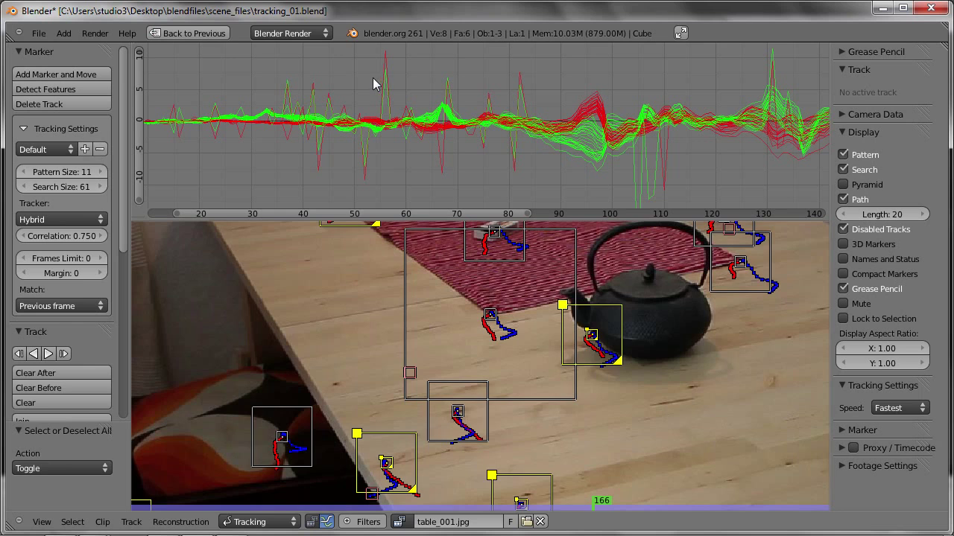
pyautogui.moveTo(373, 83); pyautogui.dragTo(386, 78)
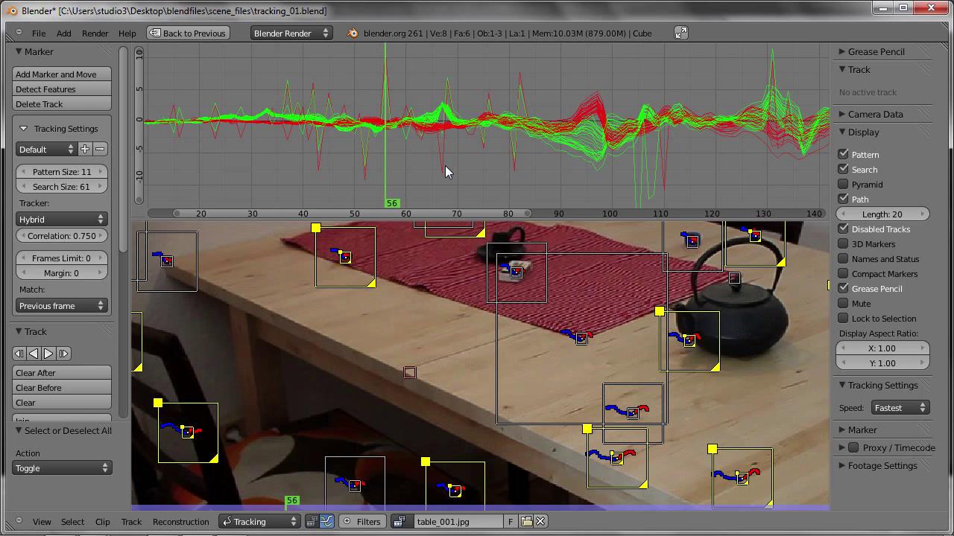
pyautogui.click(386, 97)
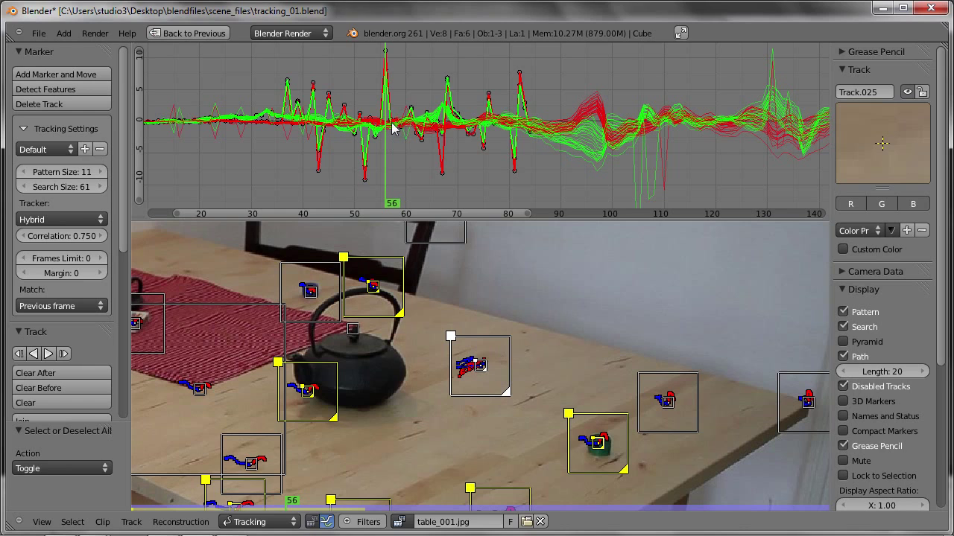
# Step: Zoom in on Track.025's marker, step back to frame 49, then zoom out
pyautogui.scroll(1, 478, 365)
pyautogui.scroll(5, 478, 365)
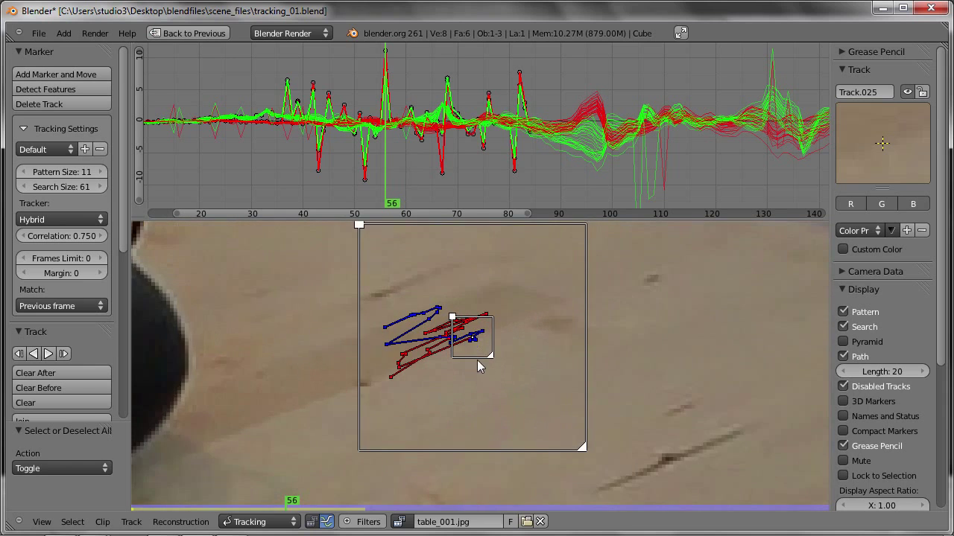
pyautogui.scroll(3, 479, 365)
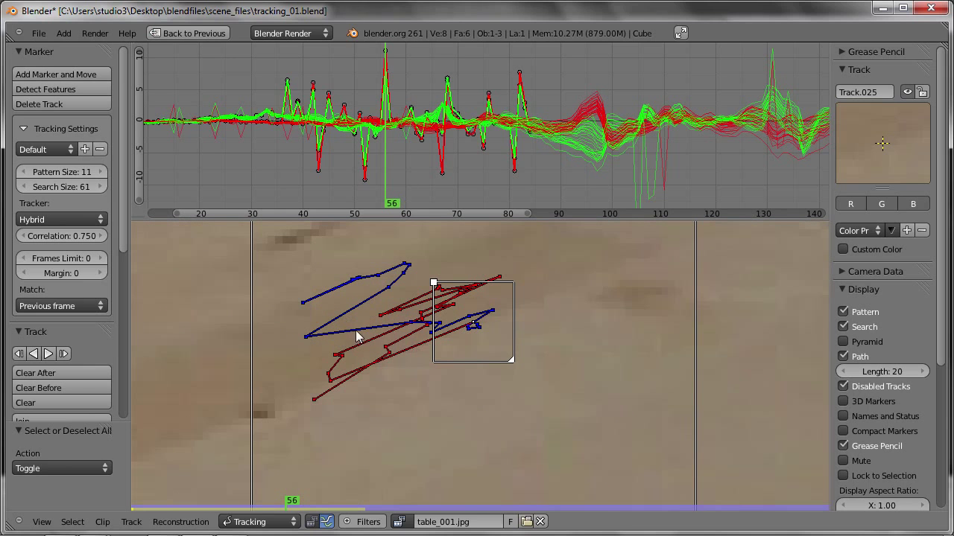
pyautogui.moveTo(406, 172)
pyautogui.mouseDown()
pyautogui.moveTo(330, 186)
pyautogui.moveTo(351, 194)
pyautogui.mouseUp()
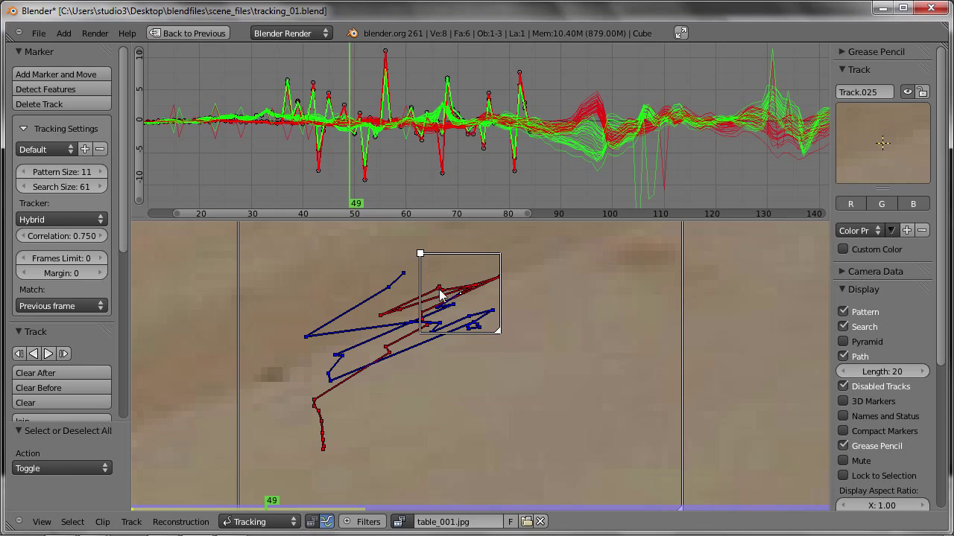
pyautogui.scroll(-2, 529, 265)
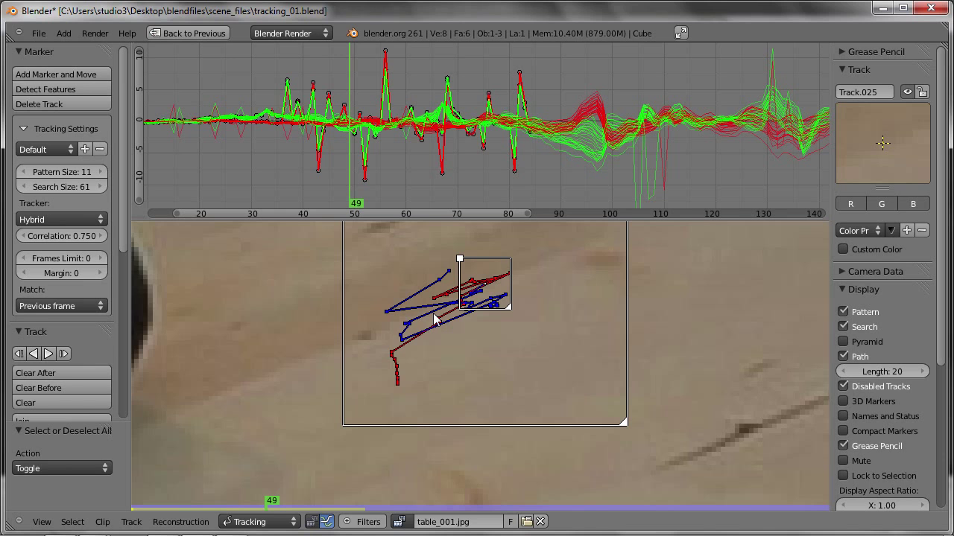
pyautogui.scroll(-5, 435, 317)
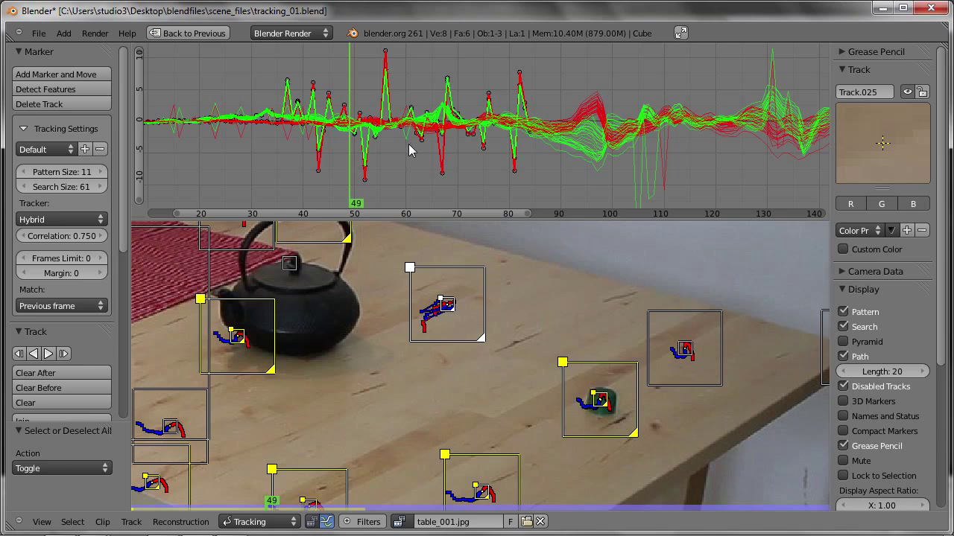
# Step: Delete the spiking curves of Track.025 and Track.020
pyautogui.press('x')
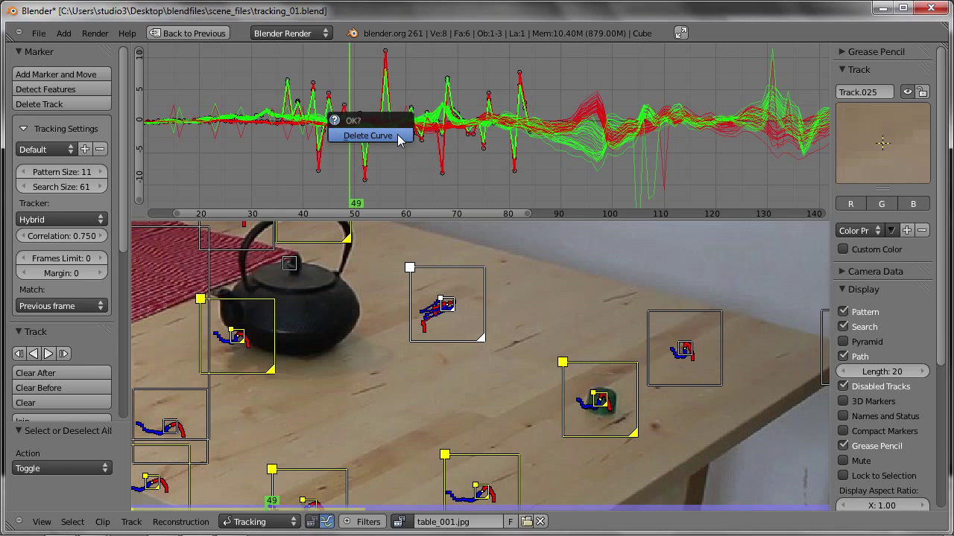
pyautogui.click(400, 134)
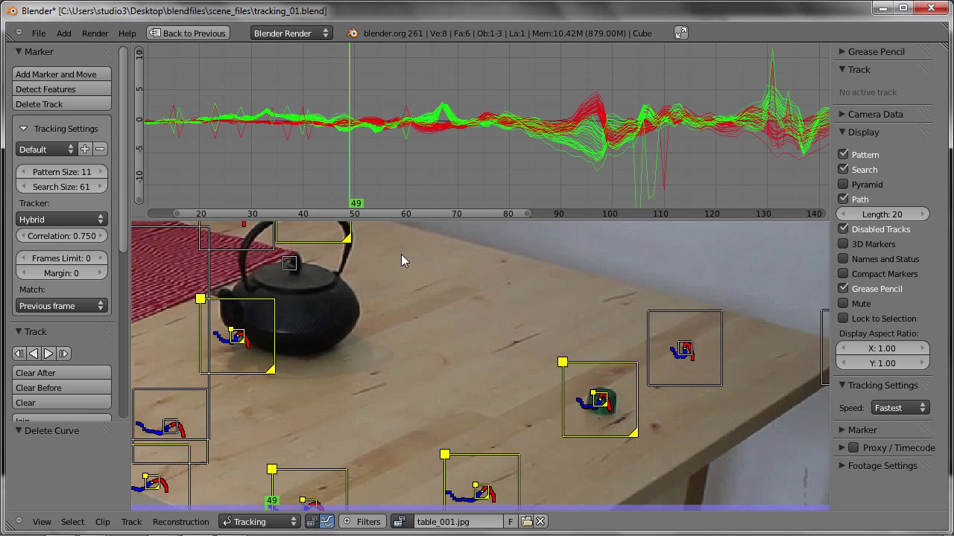
pyautogui.moveTo(356, 163); pyautogui.dragTo(456, 153, button='middle')
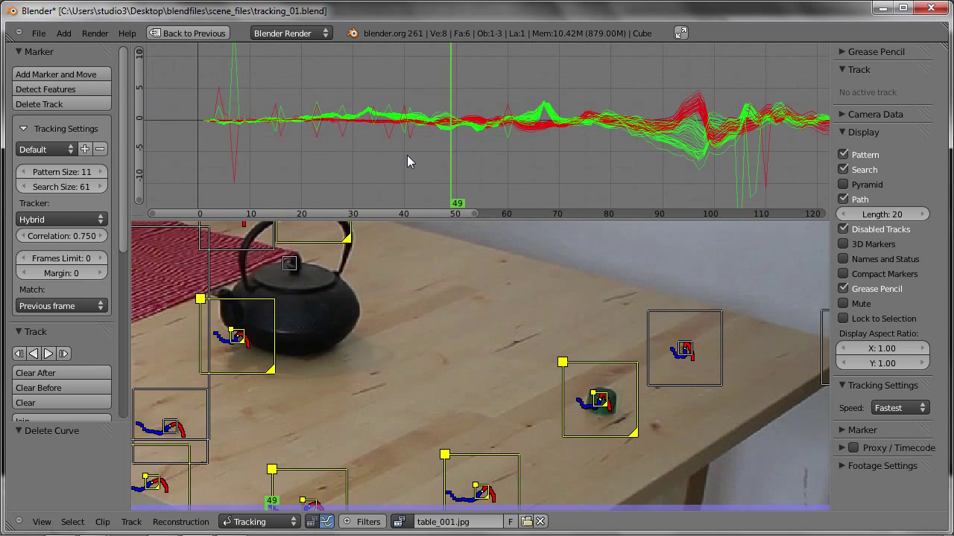
pyautogui.click(232, 163)
pyautogui.press('x')
pyautogui.click(298, 158)
# Step: Delete the Track.040 curve and the next outlier curve in the graph
pyautogui.click(286, 146)
pyautogui.press('x')
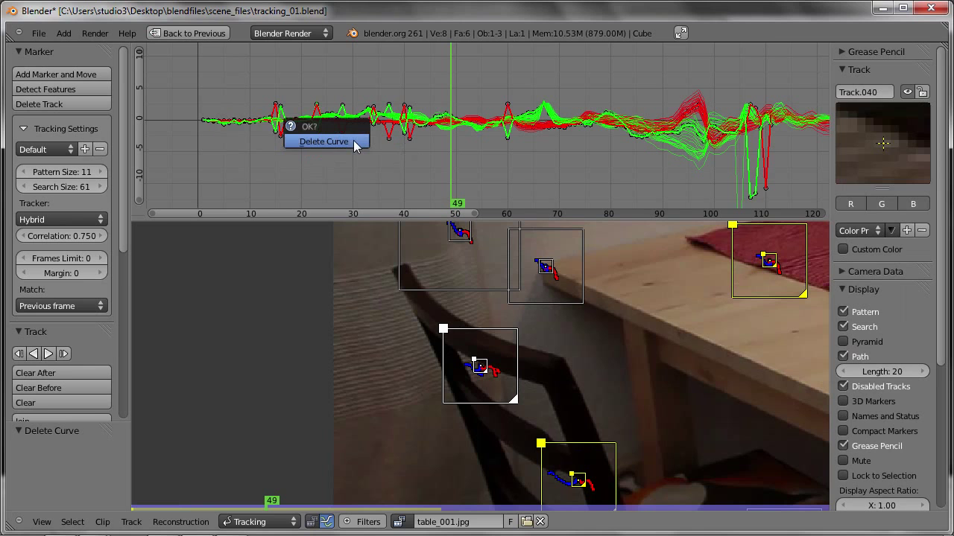
pyautogui.click(323, 141)
pyautogui.click(319, 134)
pyautogui.press('x')
pyautogui.click(319, 139)
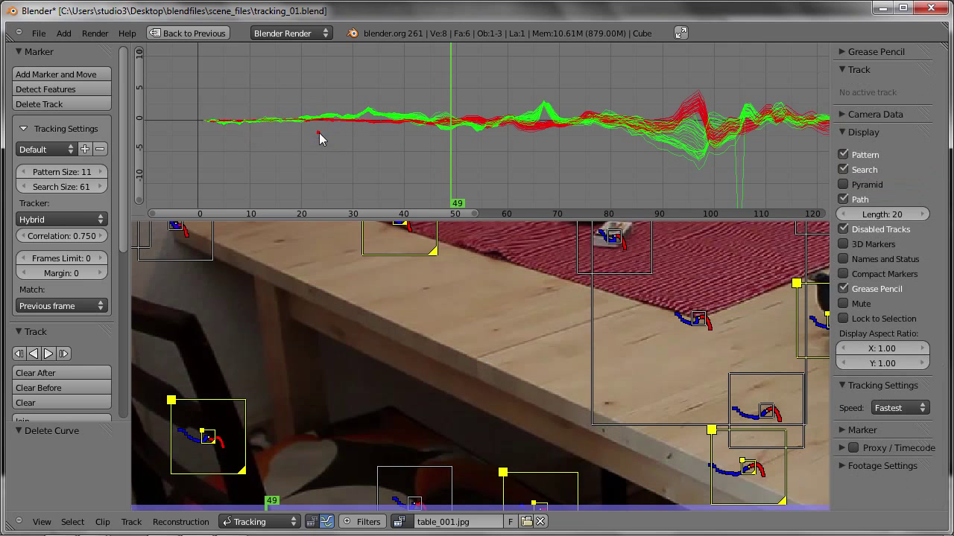
pyautogui.keyDown('ctrl'); pyautogui.scroll(-3, 320, 138); pyautogui.keyUp('ctrl')
pyautogui.keyDown('ctrl'); pyautogui.scroll(-3, 319, 139); pyautogui.keyUp('ctrl')
pyautogui.keyDown('ctrl'); pyautogui.scroll(-2, 484, 173); pyautogui.keyUp('ctrl')
# Step: Delete the remaining spiking curves, including Track.034, until only consistent curves remain
pyautogui.click(426, 132)
pyautogui.press('x')
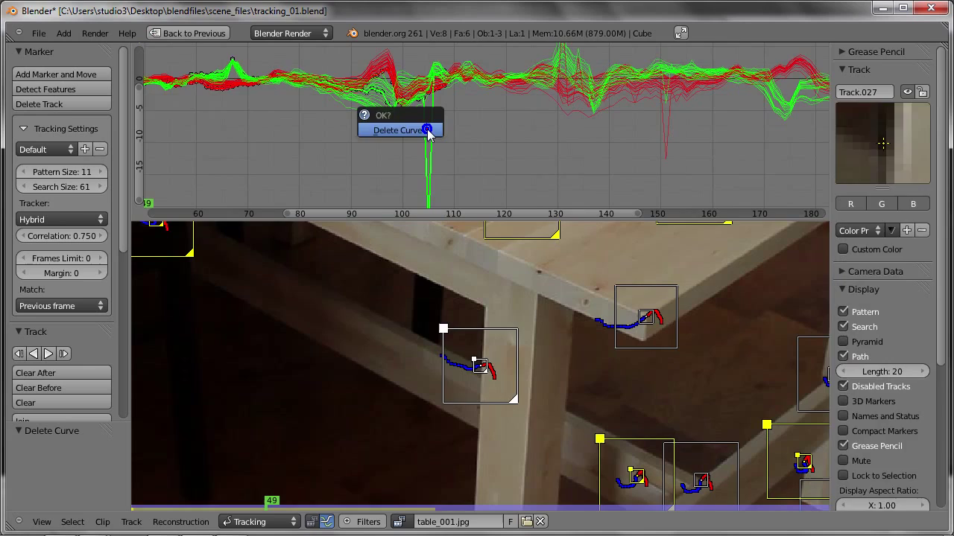
pyautogui.click(426, 128)
pyautogui.keyDown('ctrl'); pyautogui.scroll(-3, 543, 132); pyautogui.keyUp('ctrl')
pyautogui.click(533, 173)
pyautogui.press('x')
pyautogui.click(534, 170)
pyautogui.keyDown('ctrl'); pyautogui.scroll(-3, 508, 147); pyautogui.keyUp('ctrl')
pyautogui.keyDown('ctrl'); pyautogui.scroll(-3, 531, 161); pyautogui.keyUp('ctrl')
pyautogui.keyDown('ctrl'); pyautogui.scroll(-2, 334, 146); pyautogui.keyUp('ctrl')
pyautogui.scroll(-2, 334, 145)
pyautogui.keyDown('ctrl'); pyautogui.scroll(5, 529, 142); pyautogui.keyUp('ctrl')
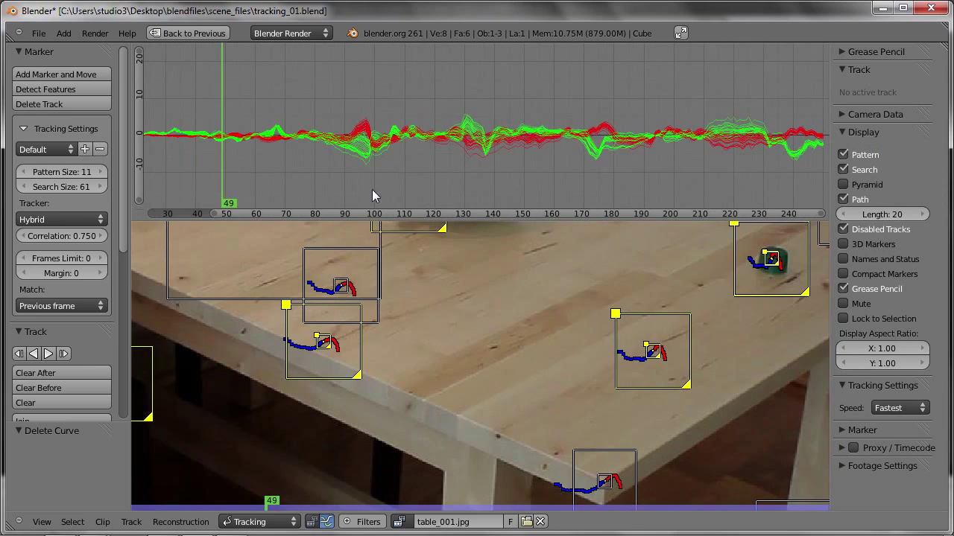
pyautogui.scroll(-3, 331, 331)
pyautogui.scroll(-2, 350, 343)
pyautogui.scroll(-1, 373, 354)
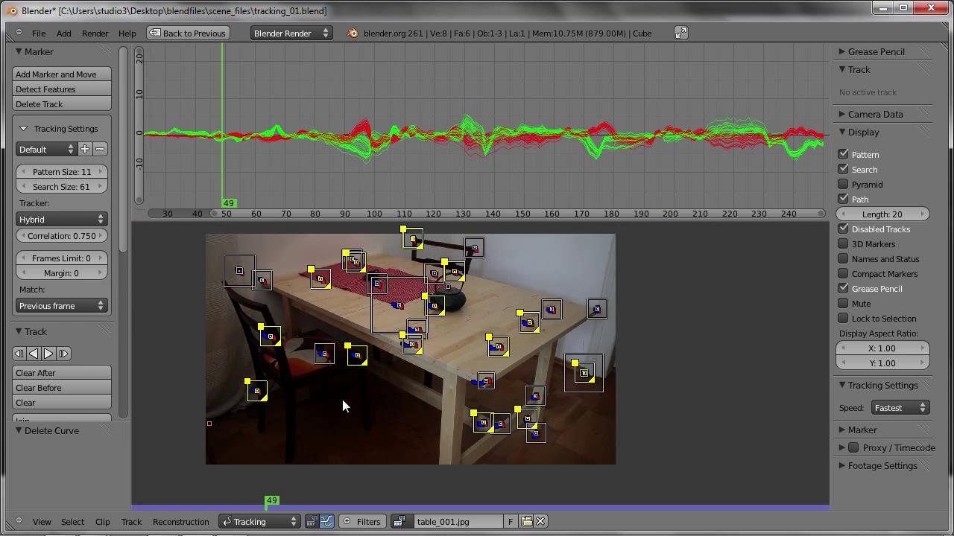
# Step: Switch to footage-only view and play the clip, selecting the left-chair track
pyautogui.click(312, 521)
pyautogui.moveTo(324, 386)
pyautogui.mouseDown(button='middle')
pyautogui.moveTo(399, 393)
pyautogui.moveTo(373, 390)
pyautogui.mouseUp(button='middle')
pyautogui.scroll(2, 401, 380)
pyautogui.hotkey('alt', 'a')
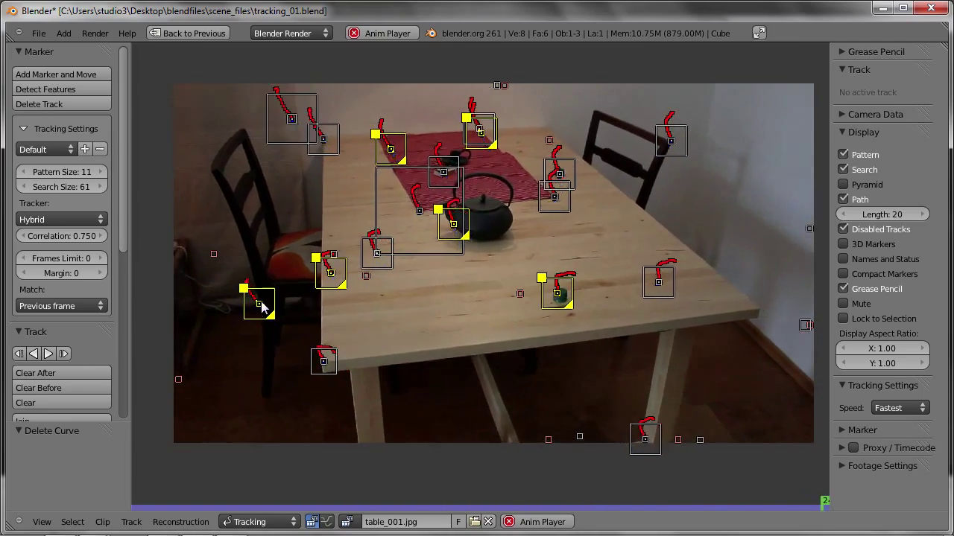
pyautogui.click(256, 349)
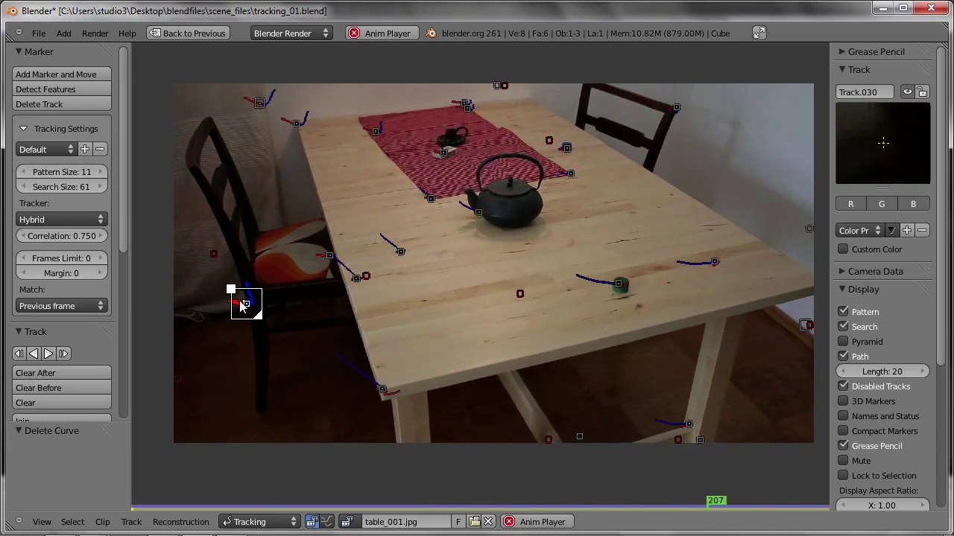
pyautogui.press('Escape')
# Step: Replay the footage and delete the poorly tracked Track.030 on the left chair
pyautogui.scroll(2, 243, 328)
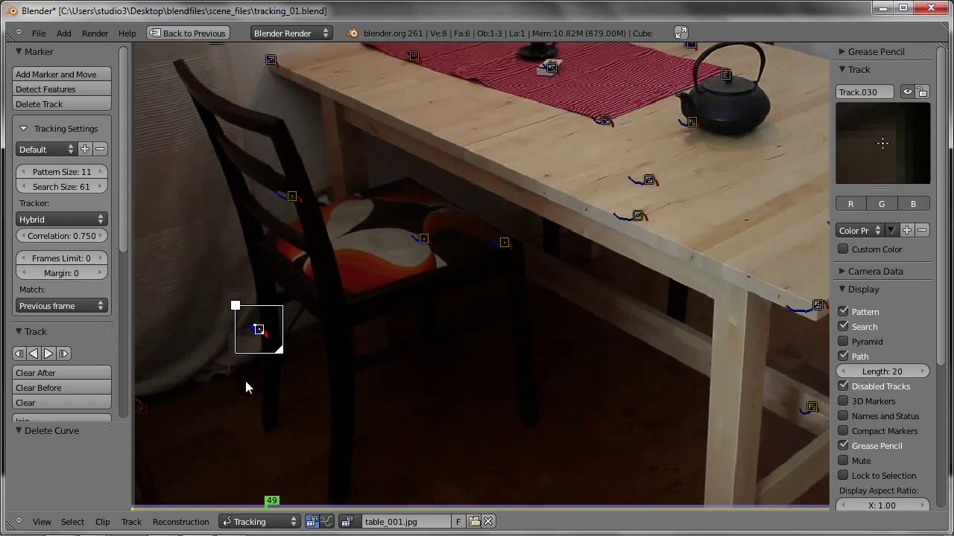
pyautogui.hotkey('alt', 'a')
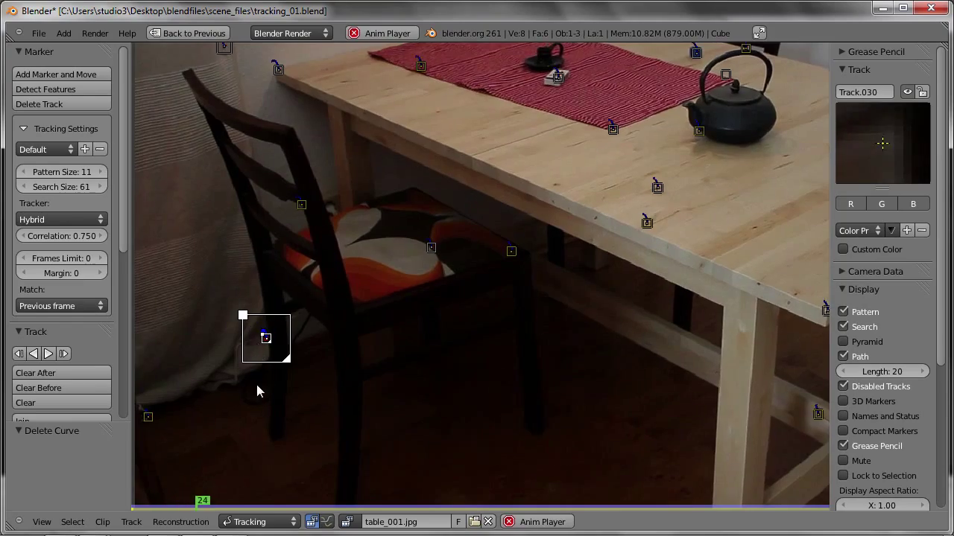
pyautogui.hotkey('alt', 'a')
pyautogui.moveTo(212, 505)
pyautogui.mouseDown()
pyautogui.moveTo(796, 505)
pyautogui.moveTo(226, 471)
pyautogui.moveTo(673, 451)
pyautogui.moveTo(430, 436)
pyautogui.moveTo(315, 399)
pyautogui.mouseUp()
pyautogui.click(315, 362)
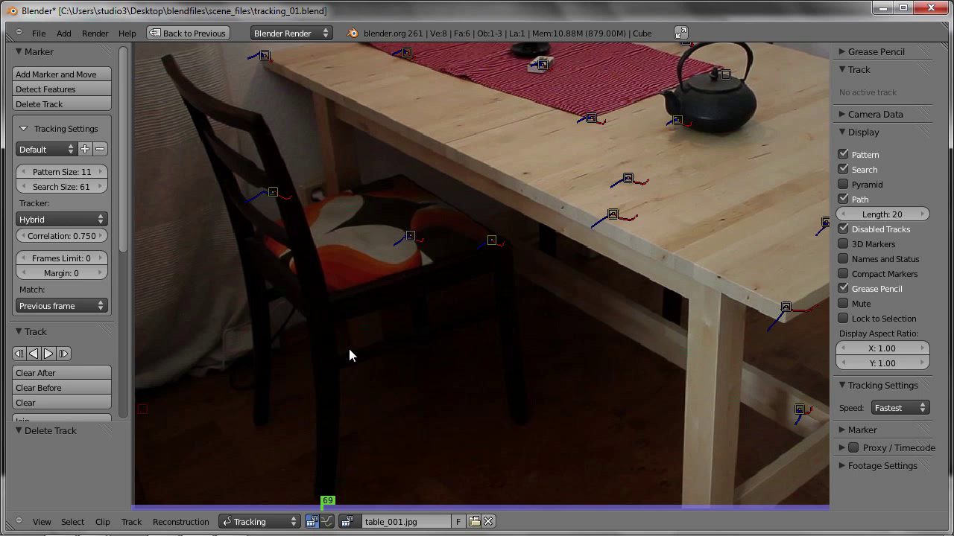
pyautogui.scroll(-3, 348, 355)
pyautogui.hotkey('alt', 'a')
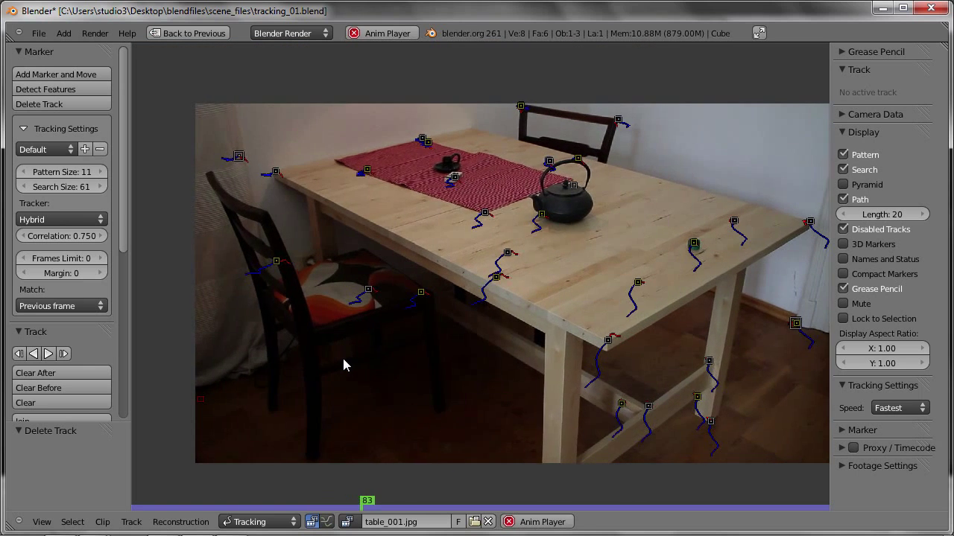
pyautogui.press('Escape')
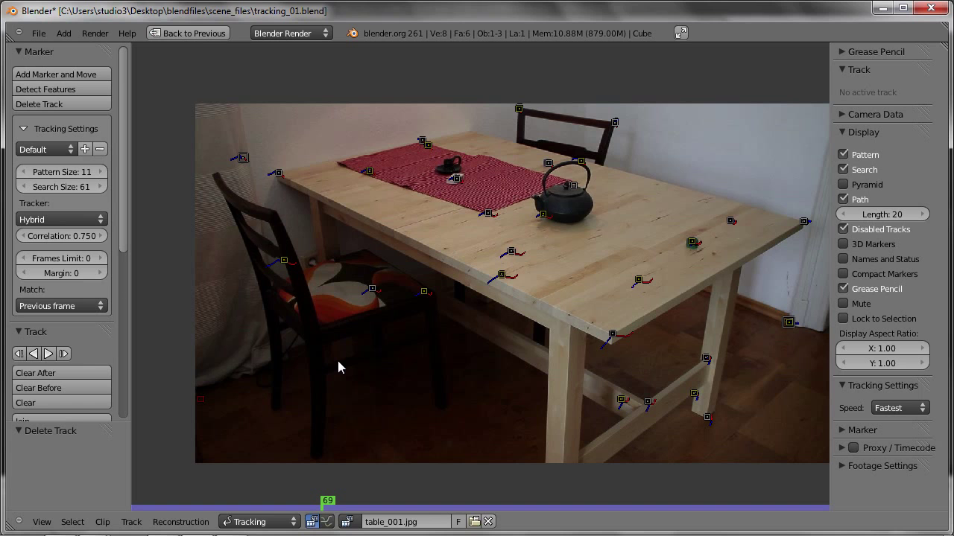
pyautogui.scroll(3, 332, 158)
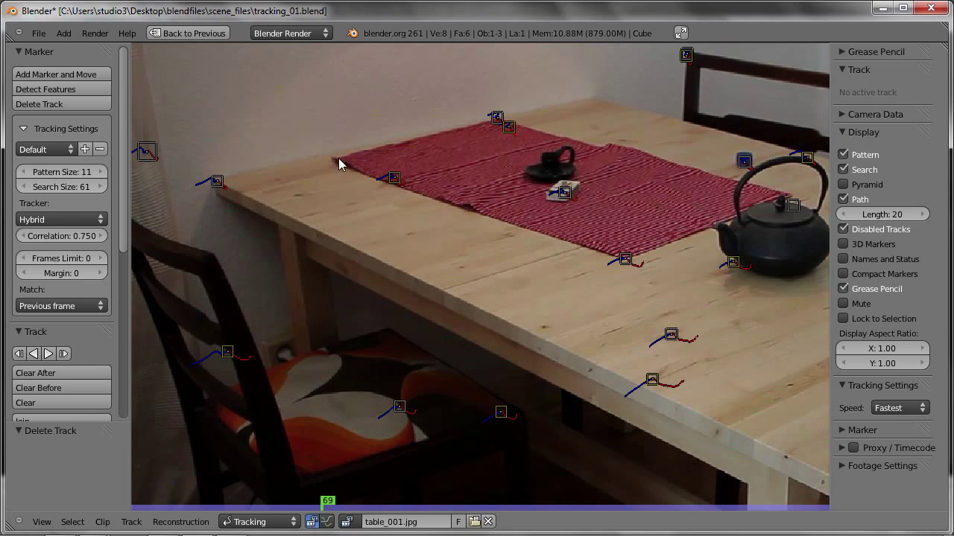
pyautogui.click(217, 183)
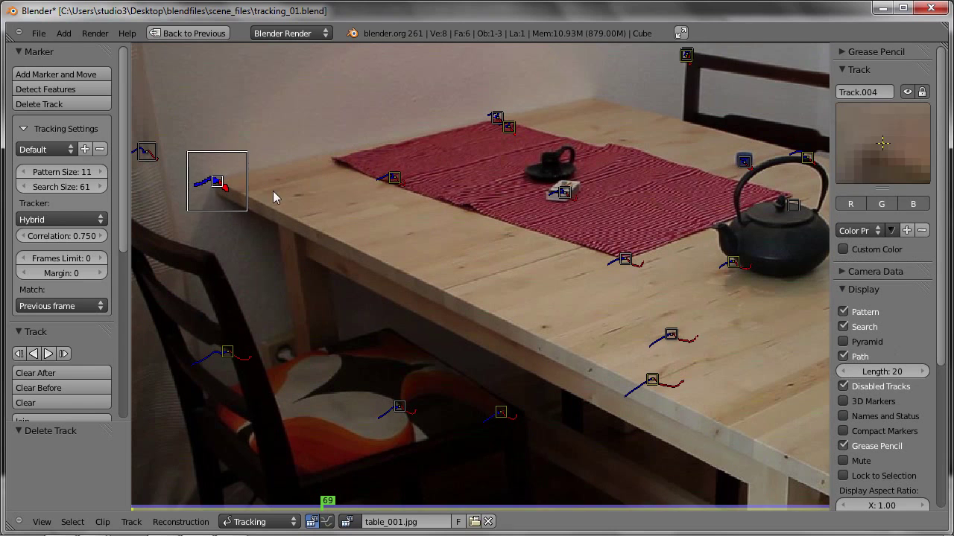
pyautogui.click(686, 56)
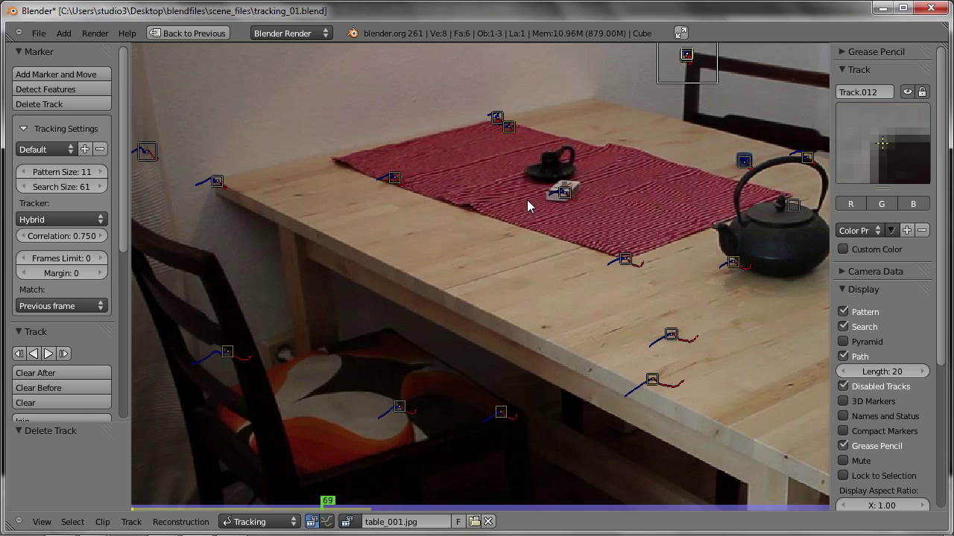
pyautogui.click(395, 179)
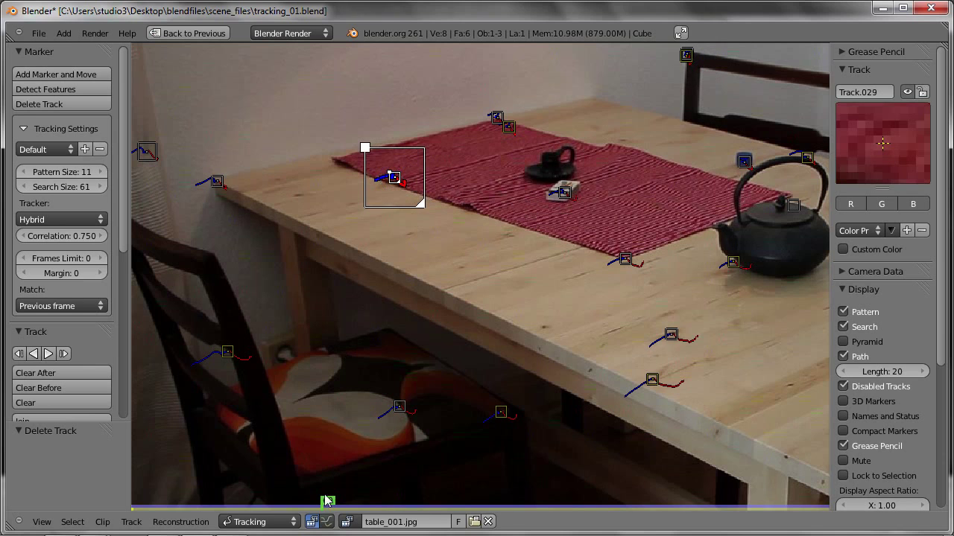
pyautogui.moveTo(328, 505)
pyautogui.mouseDown()
pyautogui.moveTo(774, 453)
pyautogui.moveTo(264, 468)
pyautogui.moveTo(618, 467)
pyautogui.moveTo(528, 457)
pyautogui.mouseUp()
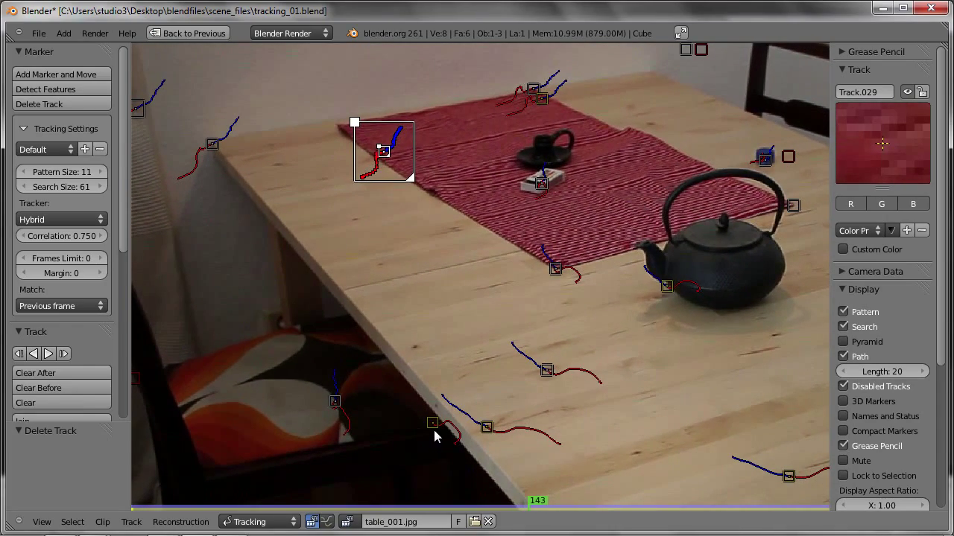
# Step: Check the shadow marker under the table edge across frames 118–145 and delete its drifting track
pyautogui.moveTo(526, 507); pyautogui.dragTo(467, 507)
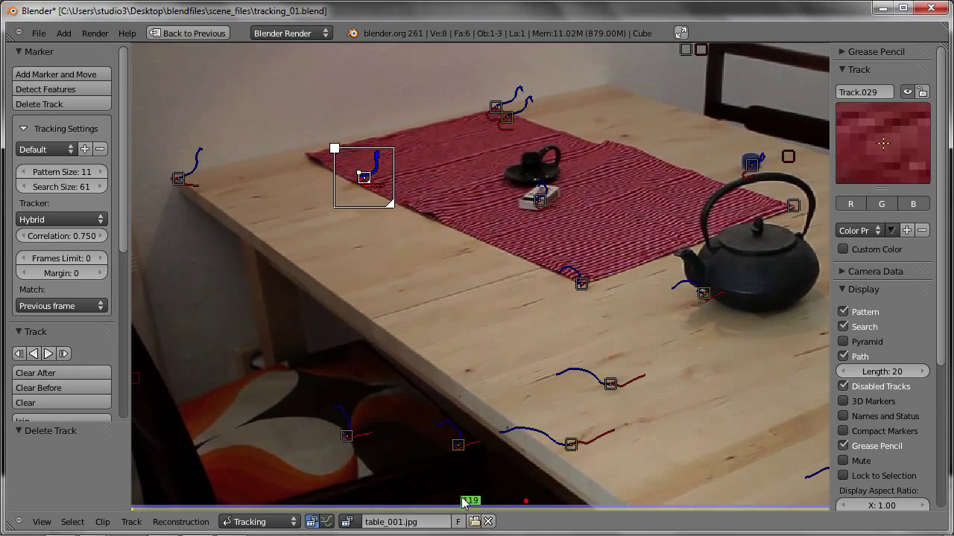
pyautogui.scroll(3, 449, 449)
pyautogui.click(462, 456)
pyautogui.scroll(5, 460, 454)
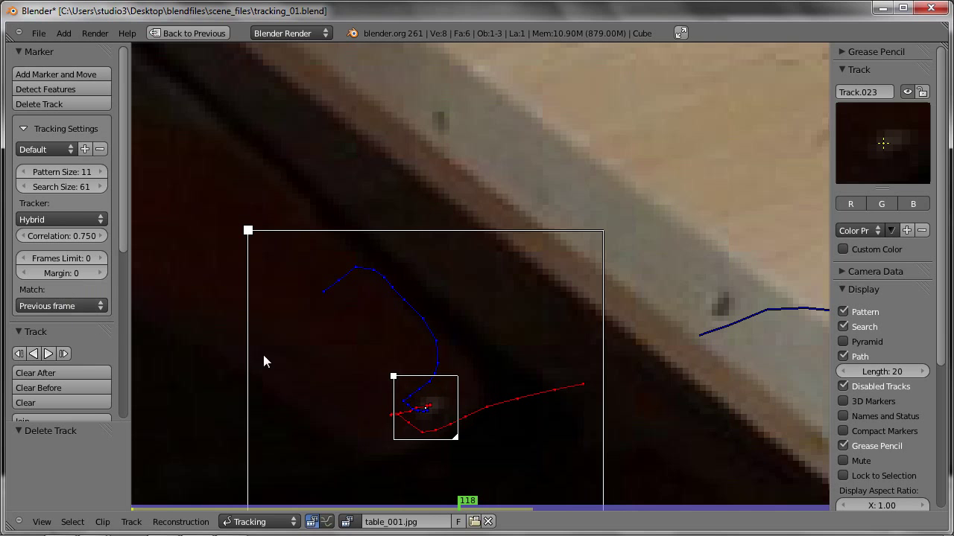
pyautogui.moveTo(468, 506); pyautogui.dragTo(523, 505)
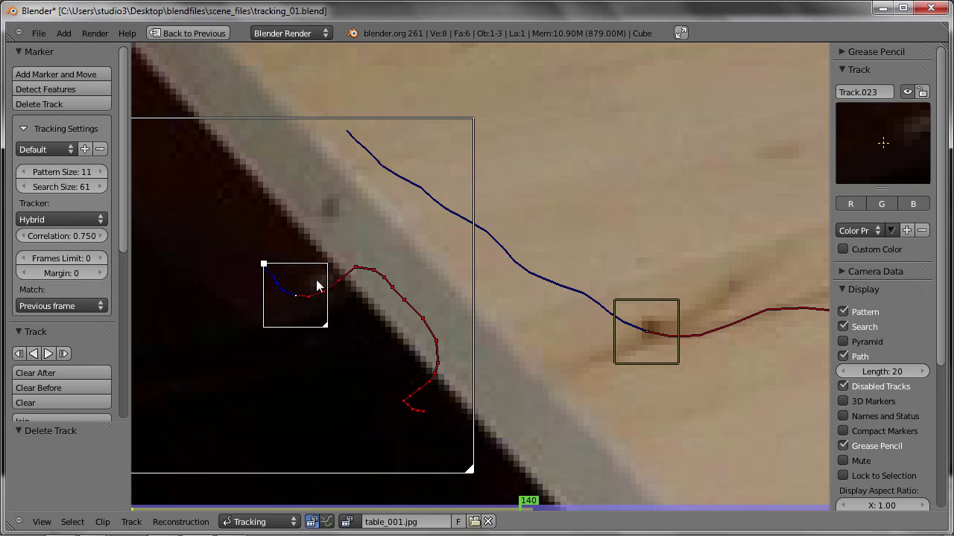
pyautogui.moveTo(519, 507)
pyautogui.mouseDown()
pyautogui.moveTo(535, 505)
pyautogui.moveTo(511, 505)
pyautogui.moveTo(531, 519)
pyautogui.moveTo(511, 521)
pyautogui.moveTo(531, 521)
pyautogui.moveTo(508, 523)
pyautogui.moveTo(532, 521)
pyautogui.moveTo(501, 517)
pyautogui.mouseUp()
pyautogui.press('x')
pyautogui.click(404, 339)
# Step: Inspect the marker beside the teapot, reviewing the footage from frame 91 to 156
pyautogui.scroll(-3, 408, 331)
pyautogui.scroll(-2, 439, 319)
pyautogui.scroll(-2, 460, 306)
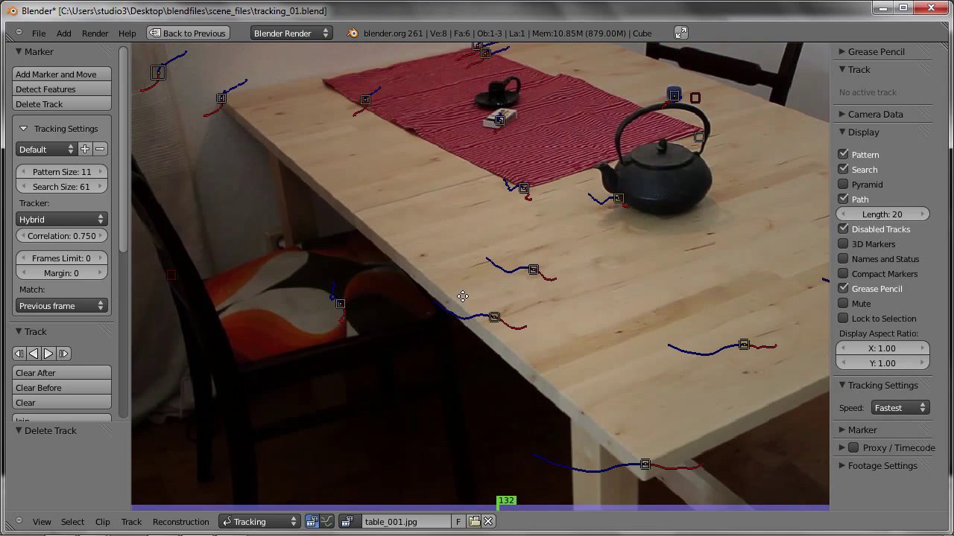
pyautogui.scroll(-1, 484, 306)
pyautogui.click(566, 275)
pyautogui.scroll(3, 564, 279)
pyautogui.scroll(2, 561, 290)
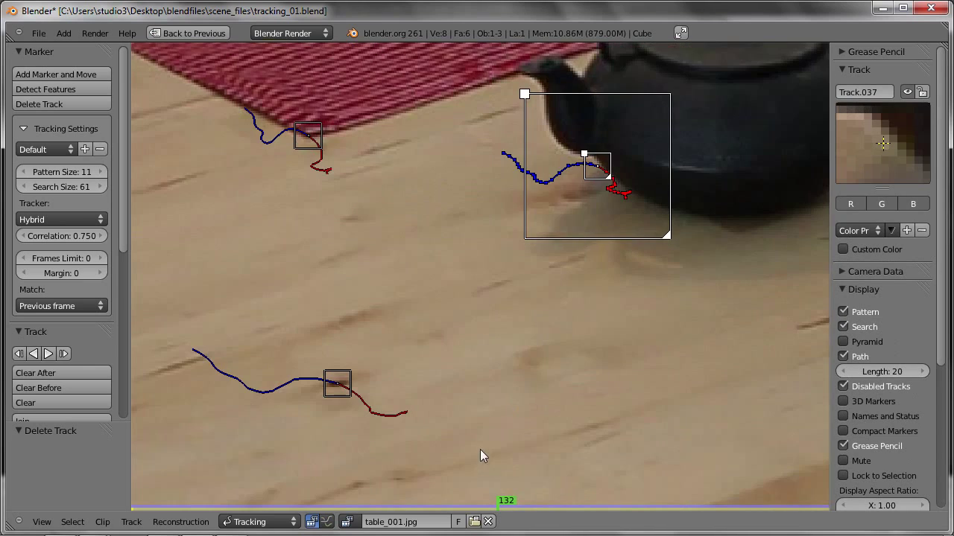
pyautogui.moveTo(507, 513)
pyautogui.mouseDown()
pyautogui.moveTo(266, 494)
pyautogui.moveTo(426, 498)
pyautogui.moveTo(630, 460)
pyautogui.moveTo(827, 453)
pyautogui.moveTo(687, 458)
pyautogui.moveTo(419, 437)
pyautogui.moveTo(317, 417)
pyautogui.moveTo(503, 394)
pyautogui.moveTo(451, 292)
pyautogui.moveTo(432, 316)
pyautogui.mouseUp()
pyautogui.scroll(-5, 502, 393)
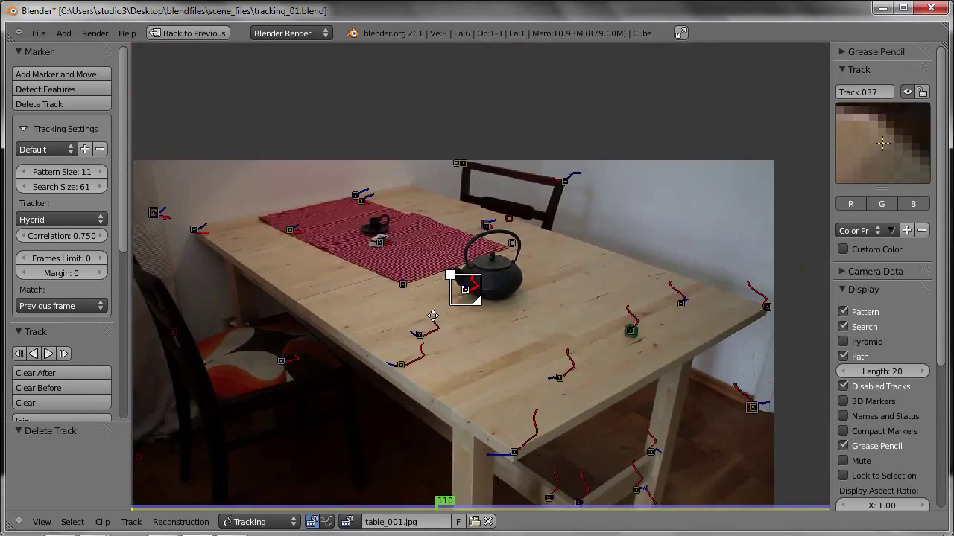
pyautogui.moveTo(433, 315); pyautogui.dragTo(399, 249, button='middle')
pyautogui.moveTo(444, 503)
pyautogui.mouseDown()
pyautogui.moveTo(565, 513)
pyautogui.moveTo(445, 510)
pyautogui.mouseUp()
# Step: Delete the track where the table's leg crossbar meets after checking its drift at frames 110–139
pyautogui.click(600, 419)
pyautogui.moveTo(602, 422); pyautogui.dragTo(550, 320, button='middle')
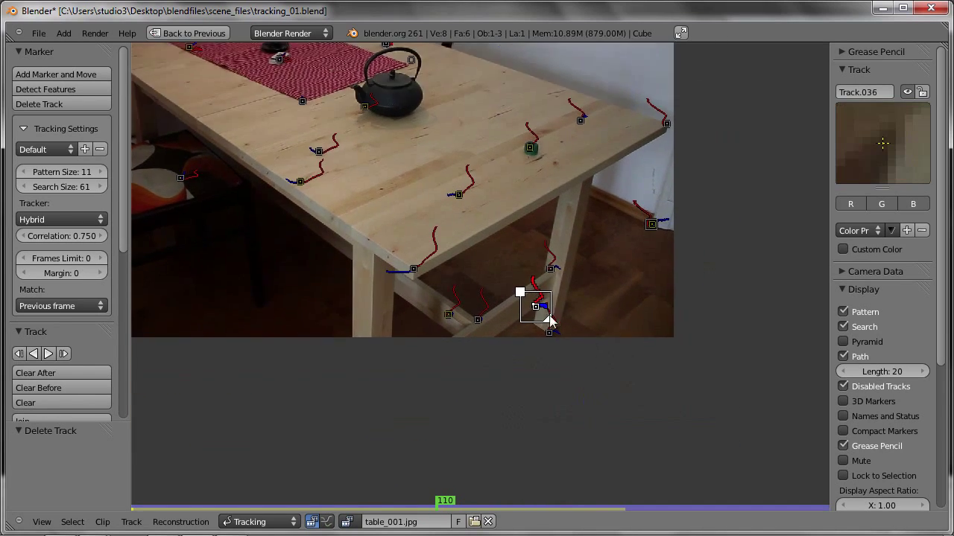
pyautogui.scroll(6, 549, 320)
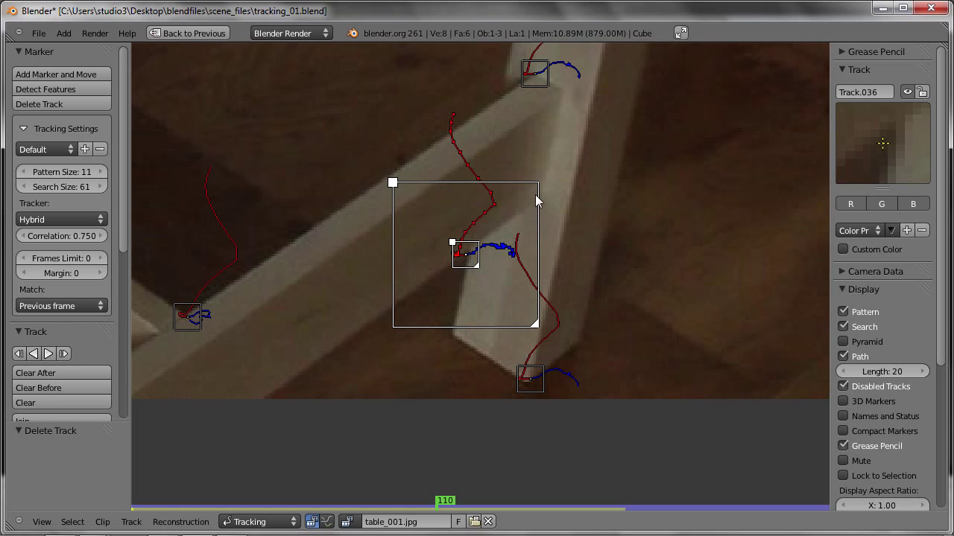
pyautogui.click(536, 78)
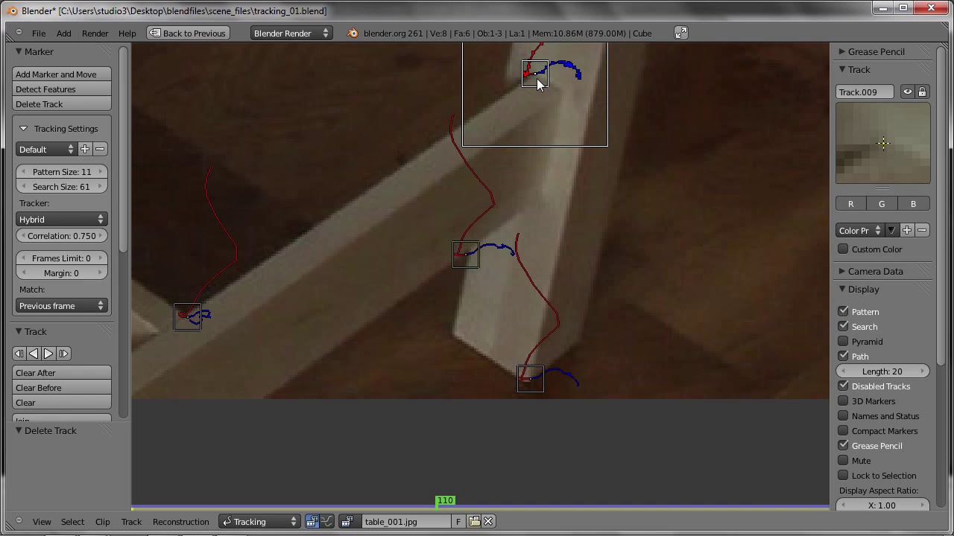
pyautogui.click(464, 273)
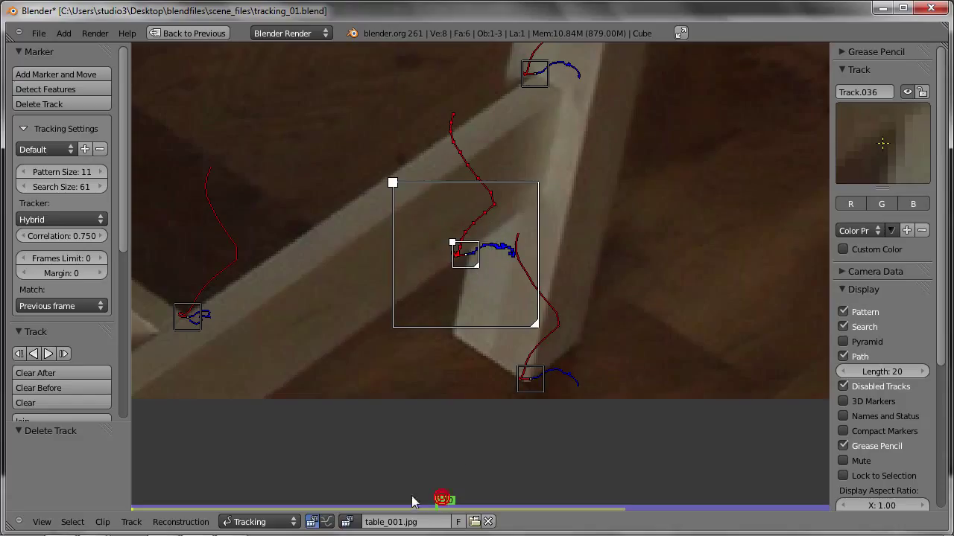
pyautogui.moveTo(424, 510)
pyautogui.mouseDown()
pyautogui.moveTo(436, 506)
pyautogui.moveTo(449, 468)
pyautogui.moveTo(512, 455)
pyautogui.mouseUp()
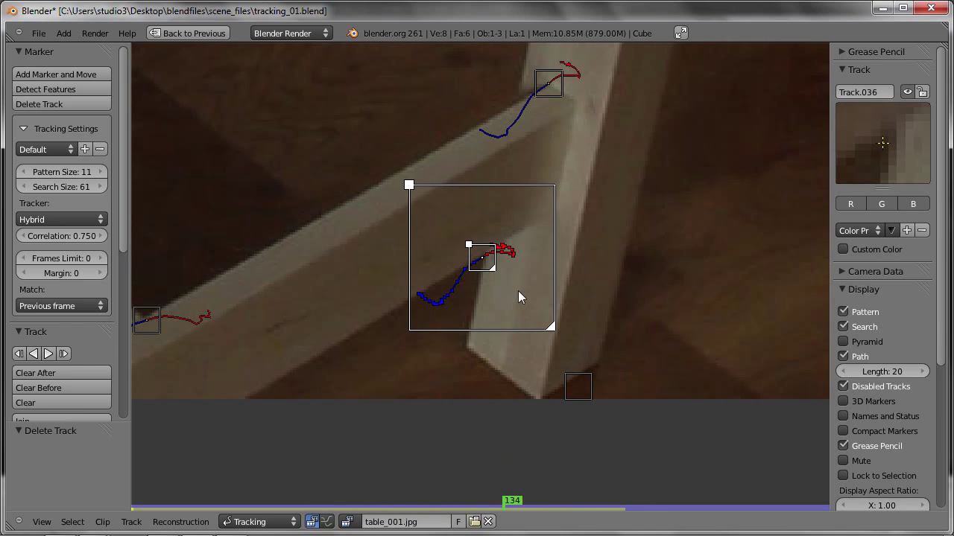
pyautogui.moveTo(491, 513)
pyautogui.mouseDown()
pyautogui.moveTo(520, 505)
pyautogui.moveTo(446, 469)
pyautogui.mouseUp()
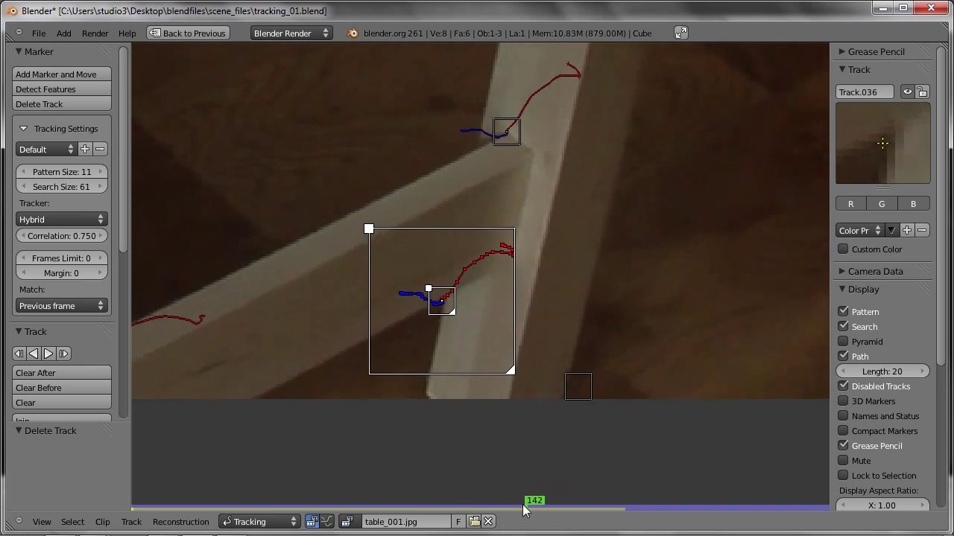
pyautogui.press('x')
pyautogui.click(447, 327)
pyautogui.scroll(-5, 446, 327)
pyautogui.moveTo(446, 327)
pyautogui.mouseDown(button='middle')
pyautogui.moveTo(423, 313)
pyautogui.moveTo(478, 366)
pyautogui.moveTo(547, 398)
pyautogui.moveTo(500, 345)
pyautogui.moveTo(590, 387)
pyautogui.mouseUp(button='middle')
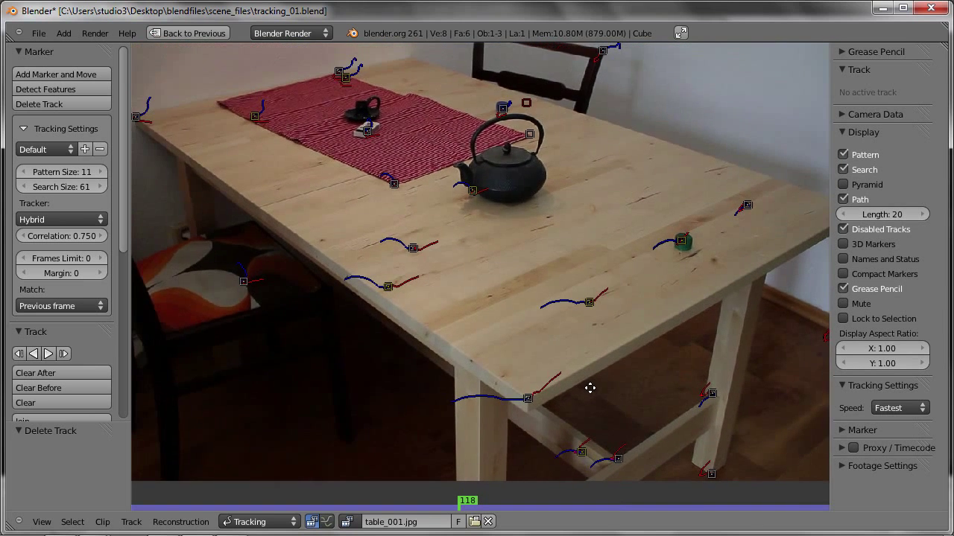
# Step: Play the footage through with Alt+A to review the remaining tracks, then stop playback
pyautogui.hotkey('alt', 'a')
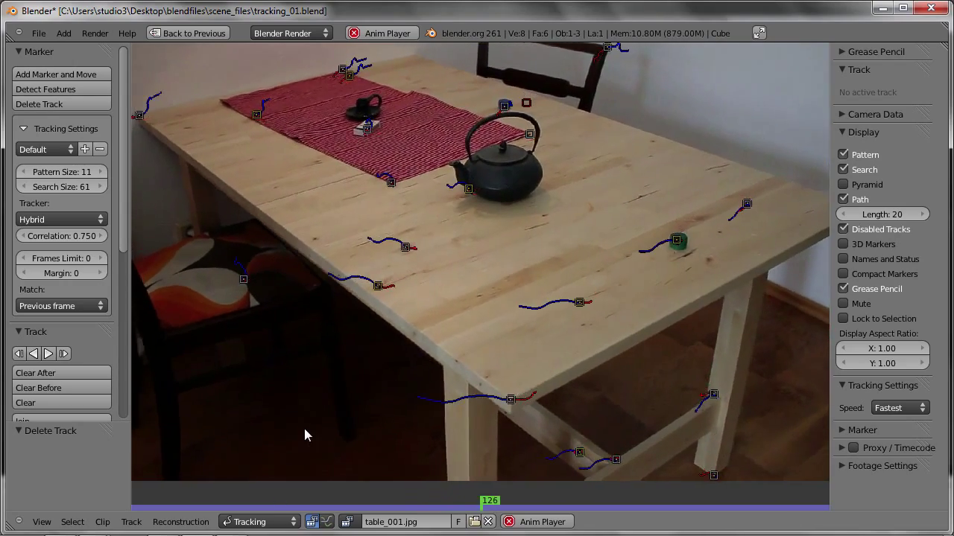
pyautogui.hotkey('alt', 'a')
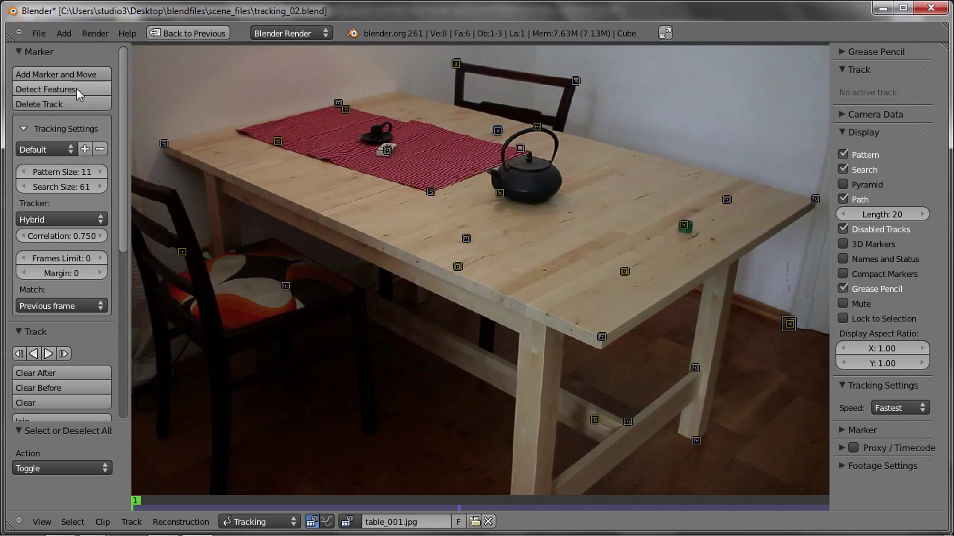
# Step: Collapse the Marker and Track panels in the tool shelf to expose the Solve options
pyautogui.scroll(-3, 74, 335)
pyautogui.scroll(-1, 74, 332)
pyautogui.scroll(4, 74, 327)
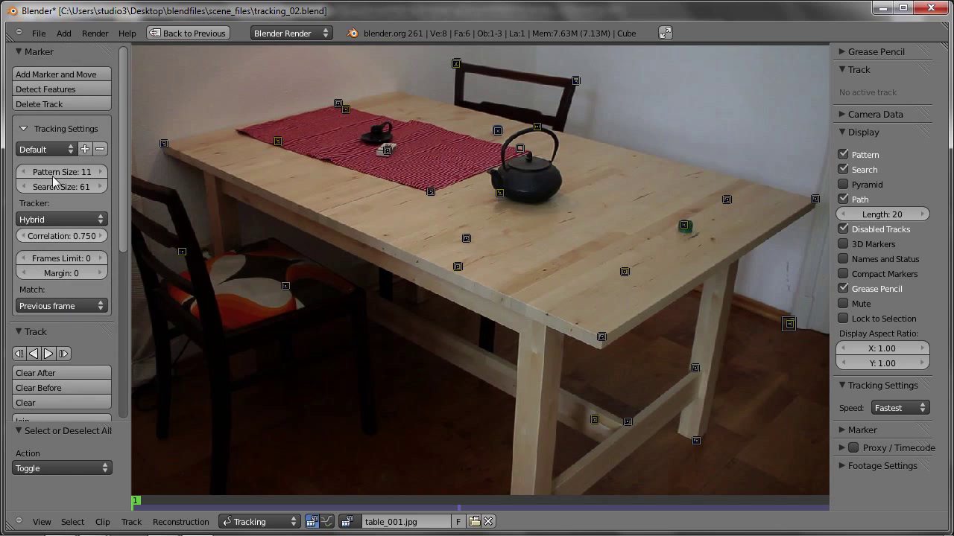
pyautogui.click(18, 48)
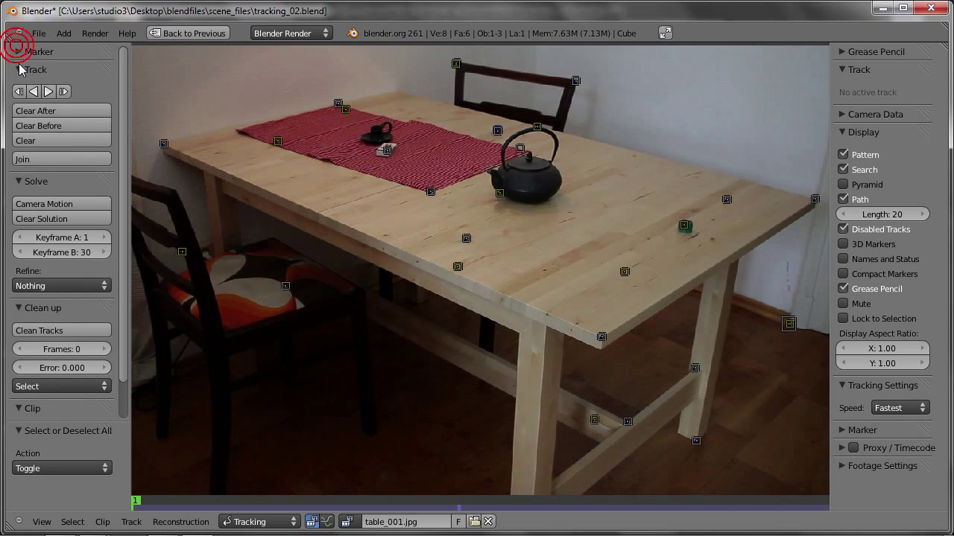
pyautogui.click(20, 70)
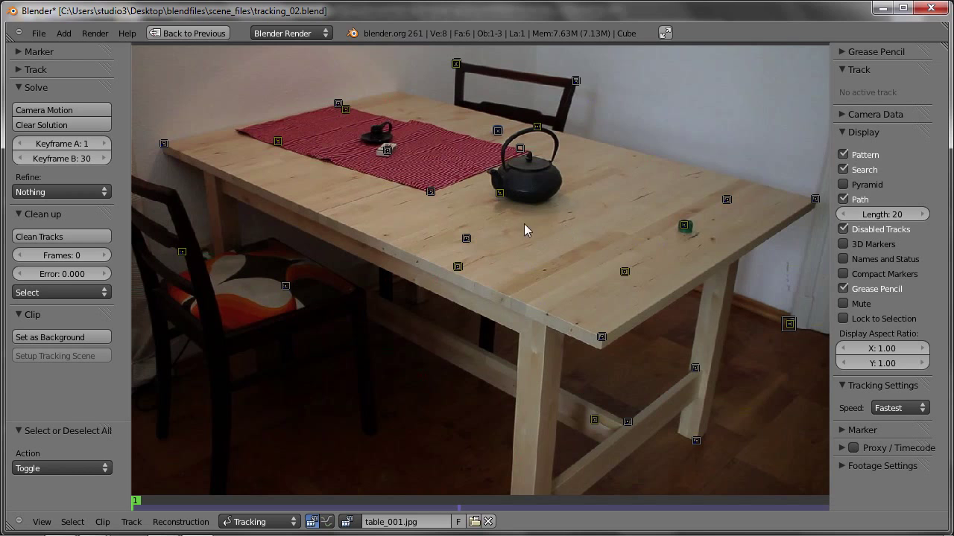
# Step: Run Camera Motion in the Solve panel, yielding an average solve error of 32.5978
pyautogui.click(96, 108)
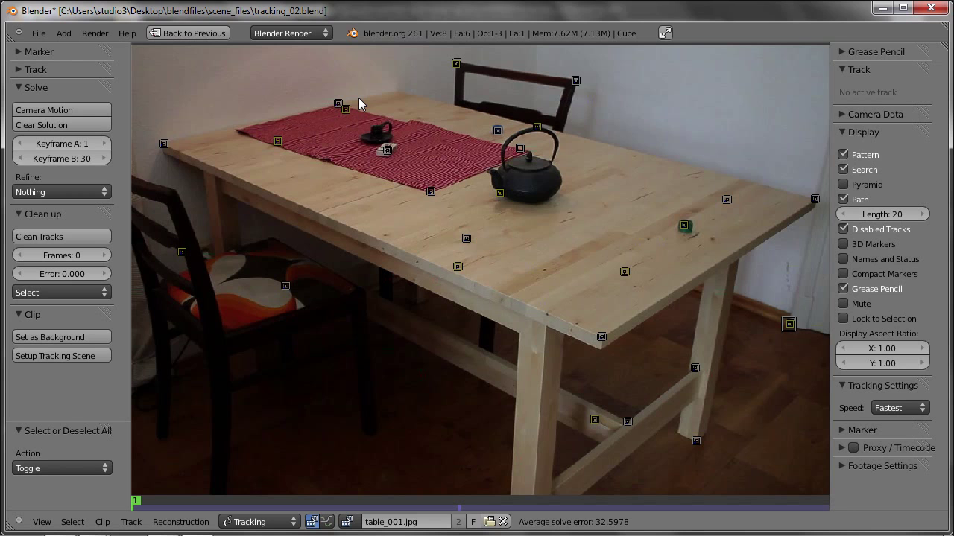
pyautogui.hotkey('shift', 's')
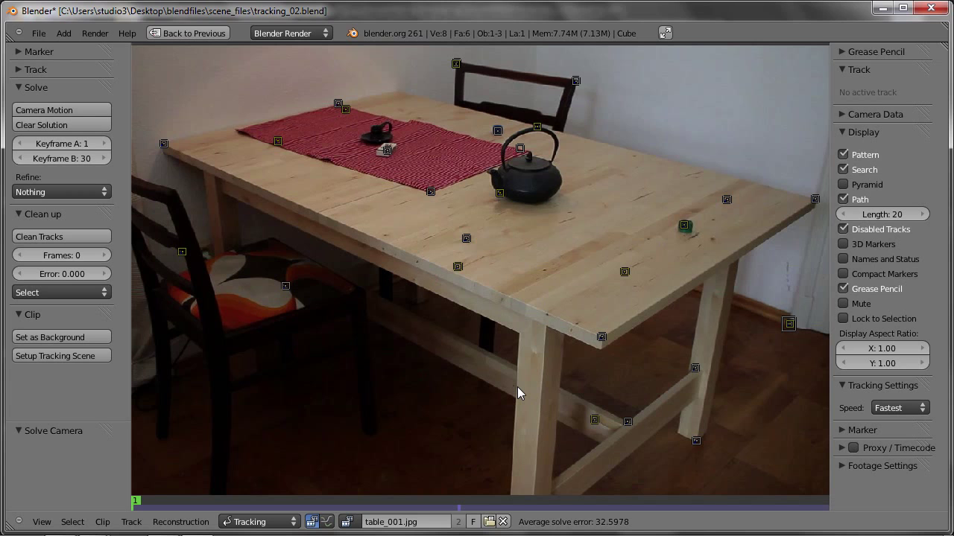
# Step: Place new marker Track.021 on the middle of the tabletop
pyautogui.keyDown('ctrl'); pyautogui.click(457, 266); pyautogui.keyUp('ctrl')
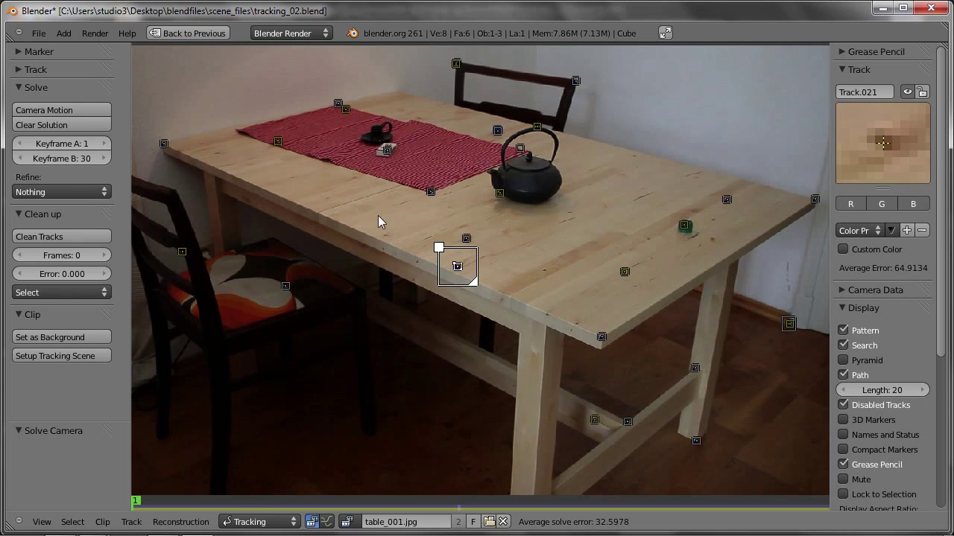
pyautogui.hotkey('ctrl', 'Up')
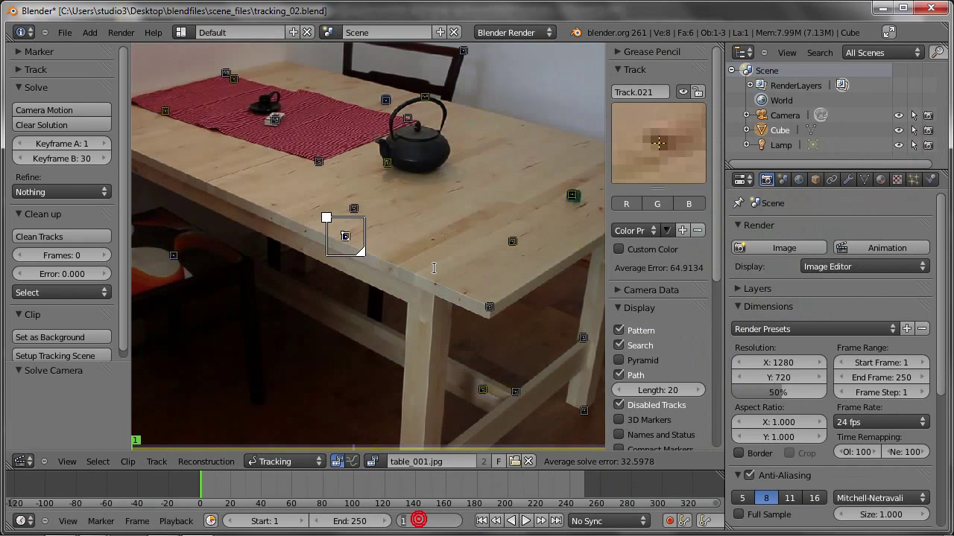
pyautogui.write('30')
pyautogui.press('Return')
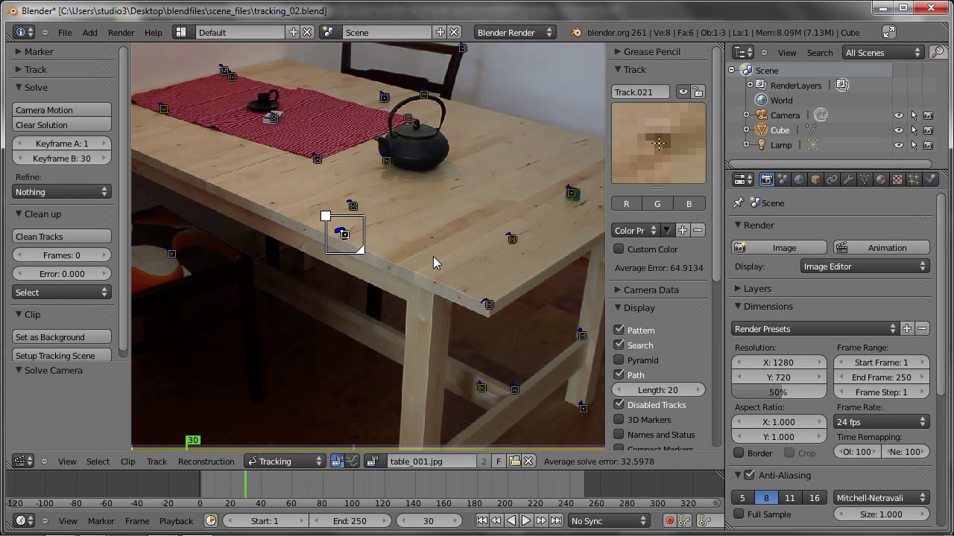
pyautogui.scroll(-1, 424, 249)
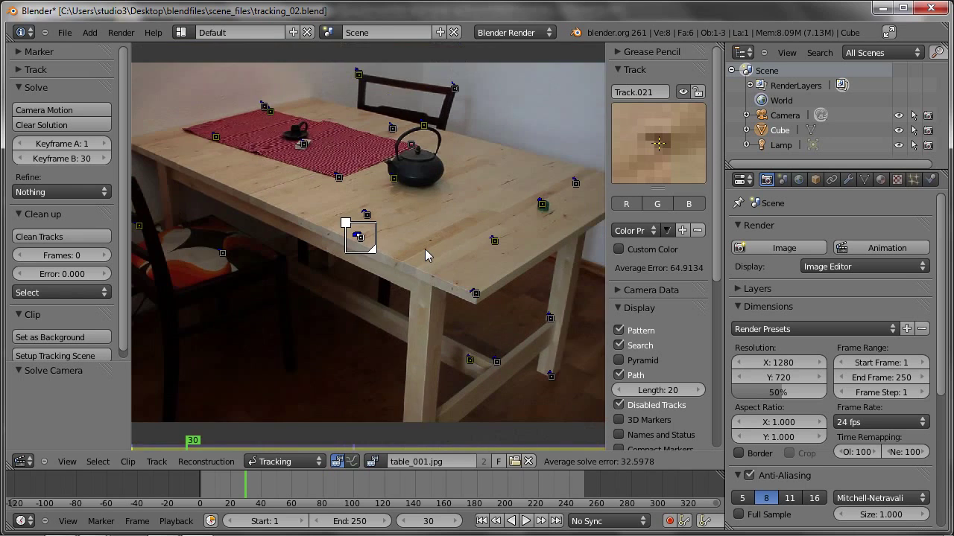
pyautogui.scroll(-1, 424, 253)
pyautogui.hotkey('ctrl', 'Up')
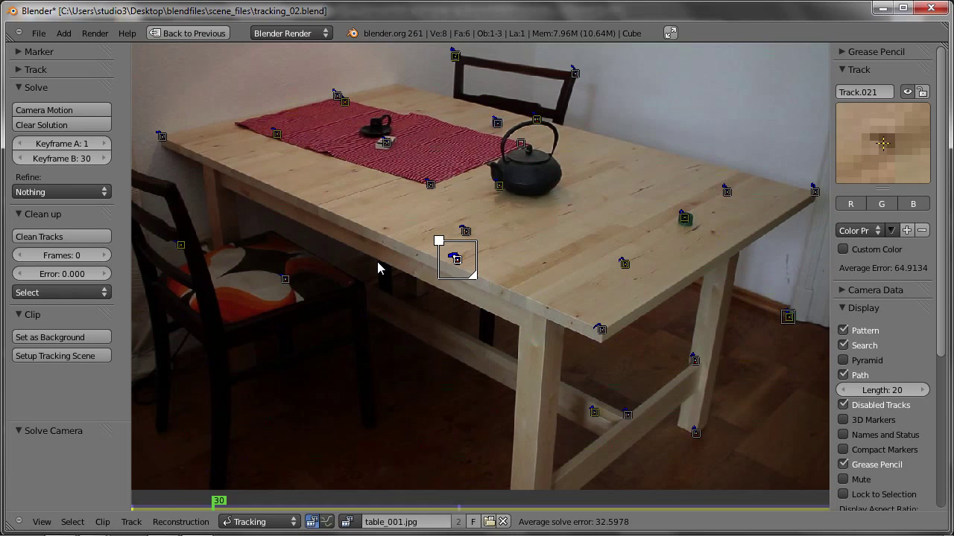
pyautogui.hotkey('shift', 'Left')
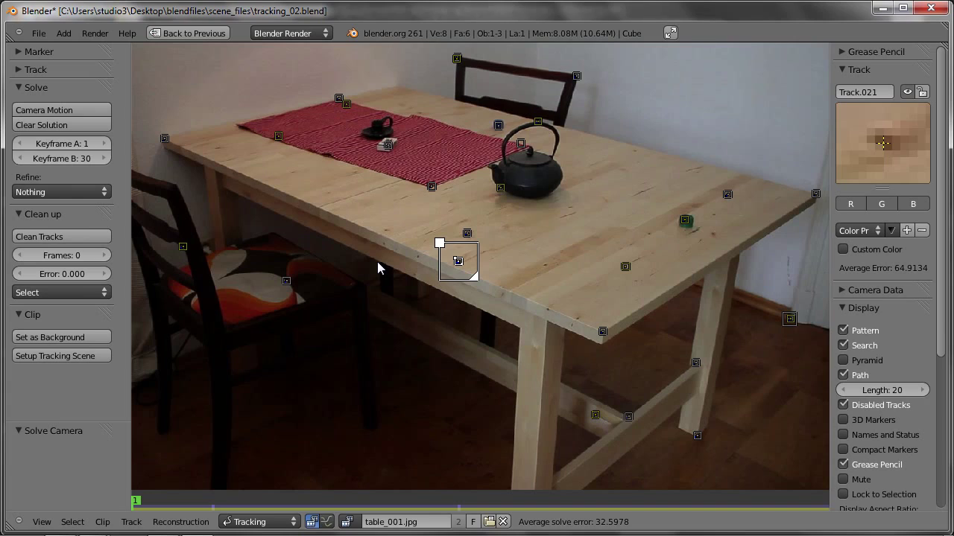
pyautogui.hotkey('alt', 'a')
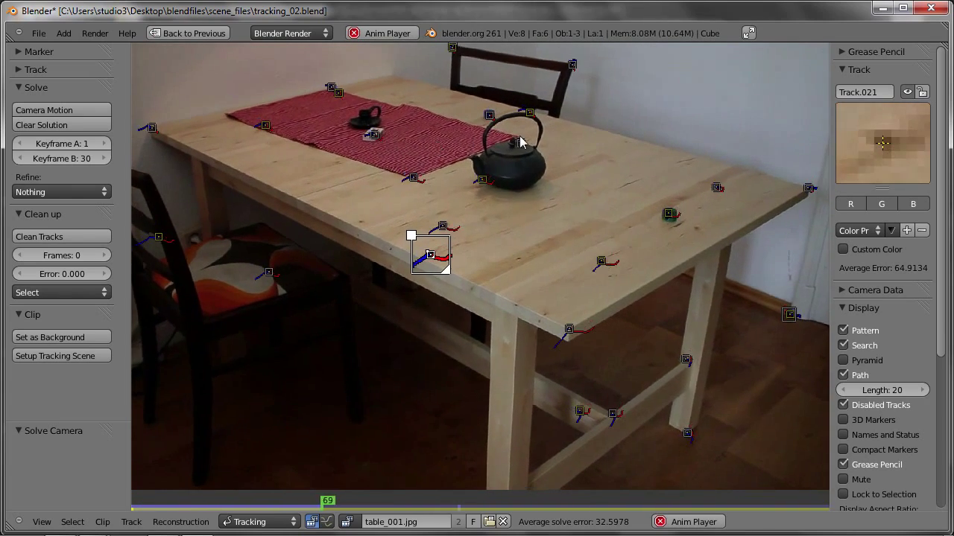
pyautogui.press('Escape')
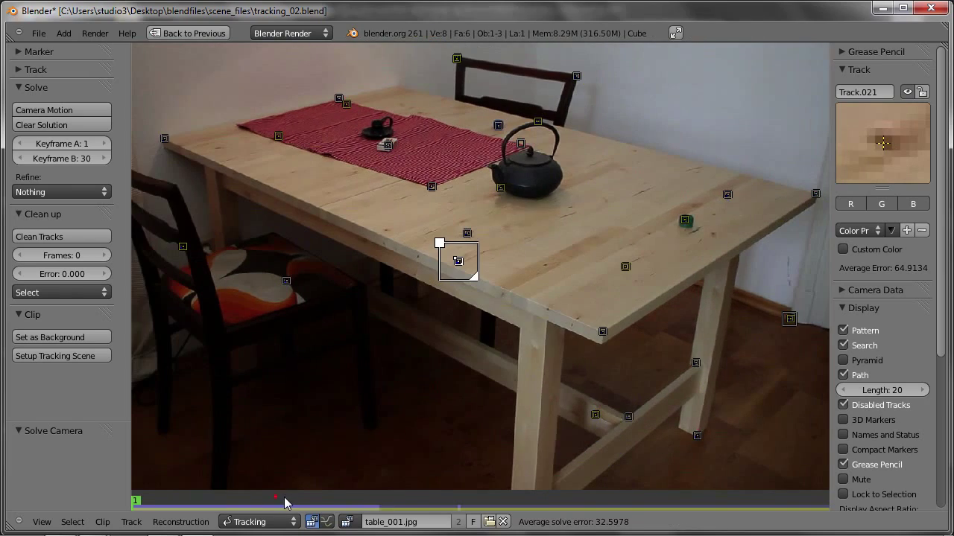
# Step: Scrub the clip from about frame 59 past frame 103 to review the marker paths
pyautogui.moveTo(285, 503); pyautogui.dragTo(301, 513)
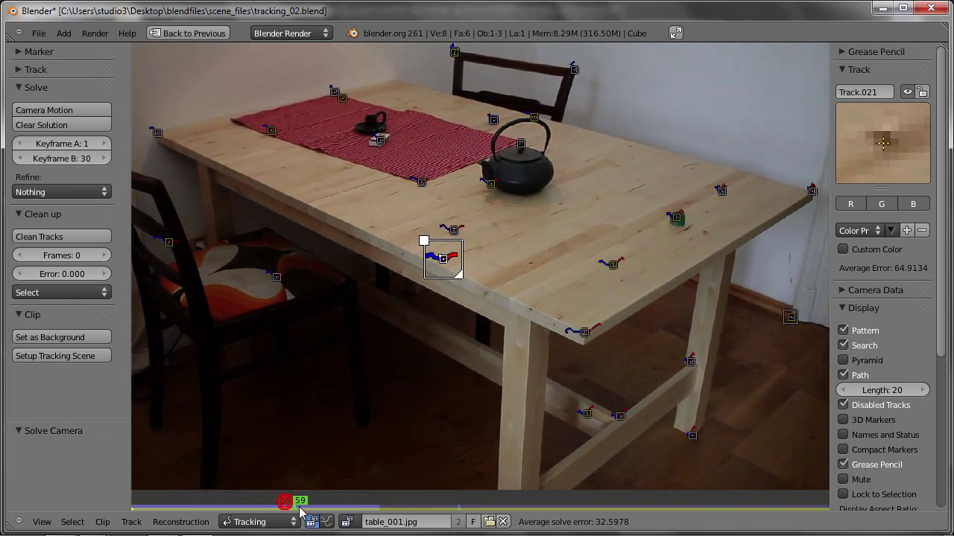
pyautogui.moveTo(301, 511)
pyautogui.mouseDown()
pyautogui.moveTo(432, 500)
pyautogui.moveTo(263, 481)
pyautogui.moveTo(399, 445)
pyautogui.moveTo(217, 509)
pyautogui.moveTo(121, 507)
pyautogui.moveTo(198, 513)
pyautogui.moveTo(138, 494)
pyautogui.moveTo(179, 487)
pyautogui.mouseUp()
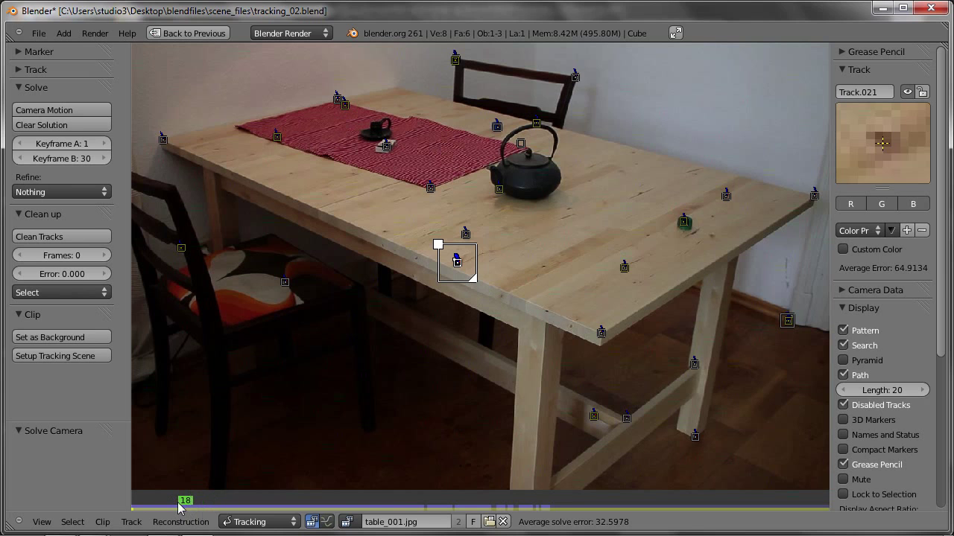
pyautogui.click(187, 505)
pyautogui.moveTo(685, 507)
pyautogui.mouseDown()
pyautogui.moveTo(669, 522)
pyautogui.moveTo(474, 516)
pyautogui.mouseUp()
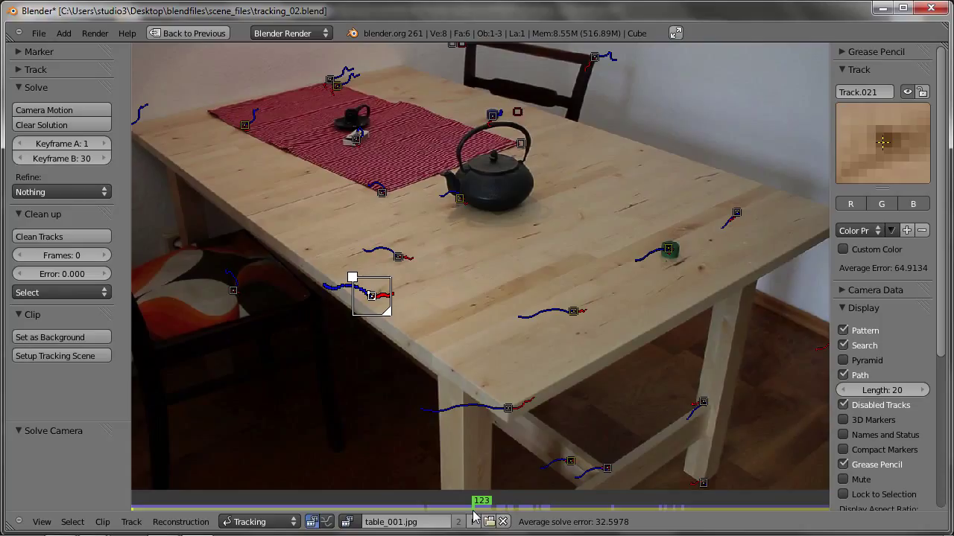
# Step: Mute the footage with M and play the clip from the start to watch tracks over black
pyautogui.press('m')
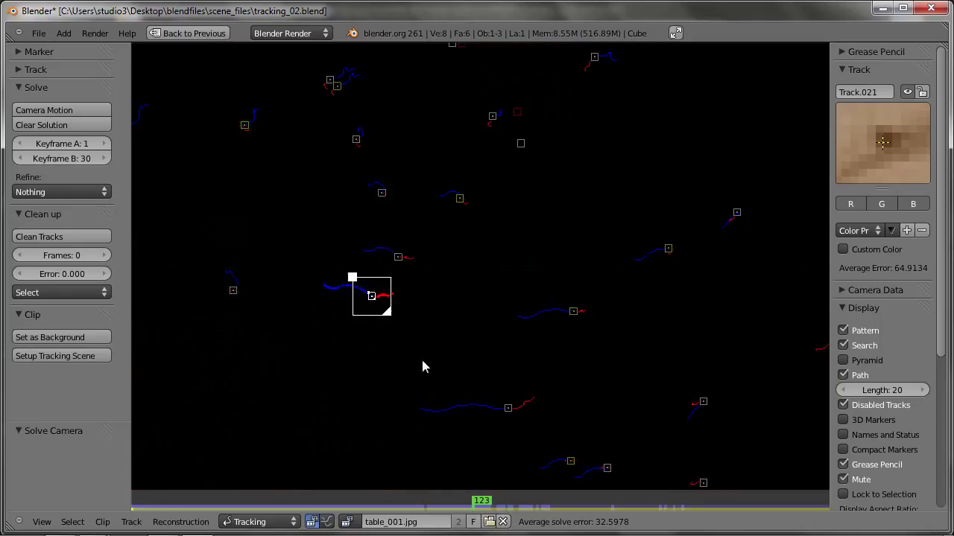
pyautogui.scroll(-2, 422, 366)
pyautogui.hotkey('shift', 'Left')
pyautogui.hotkey('alt', 'a')
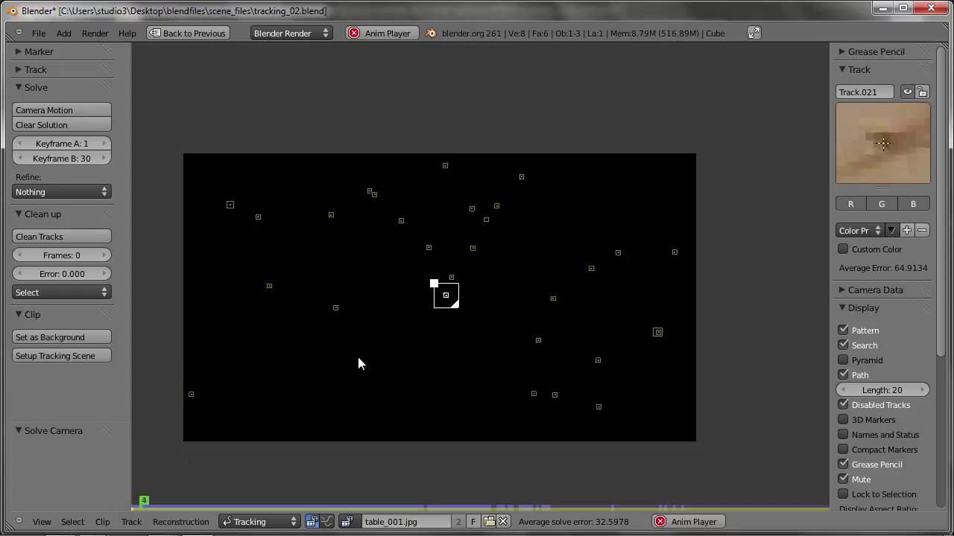
pyautogui.press('Escape')
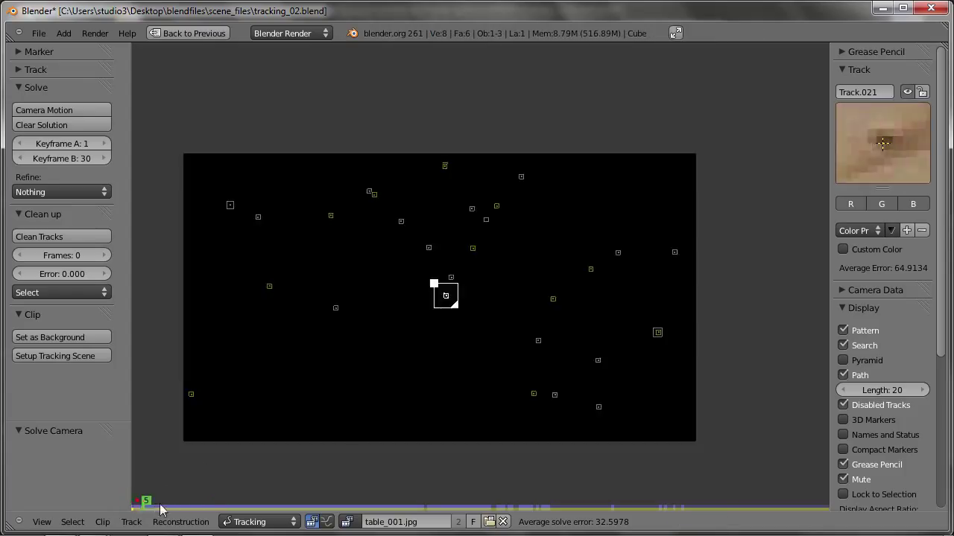
# Step: Scrub through frames 8 to 30 to check the tracks, then return to frame 1
pyautogui.moveTo(137, 503)
pyautogui.mouseDown()
pyautogui.moveTo(222, 505)
pyautogui.moveTo(136, 506)
pyautogui.moveTo(207, 505)
pyautogui.moveTo(170, 505)
pyautogui.moveTo(158, 493)
pyautogui.mouseUp()
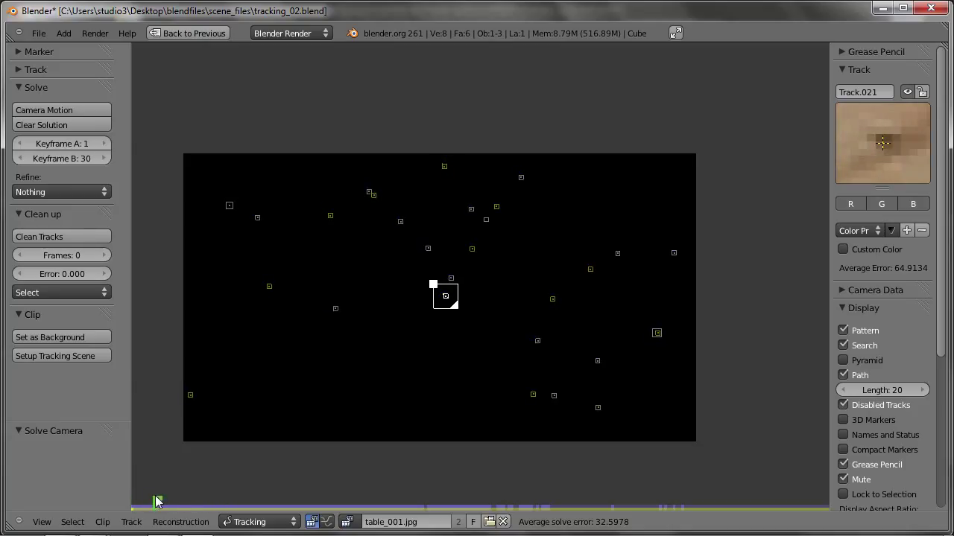
pyautogui.click(156, 504)
pyautogui.moveTo(159, 508)
pyautogui.mouseDown()
pyautogui.moveTo(490, 516)
pyautogui.moveTo(216, 505)
pyautogui.moveTo(458, 513)
pyautogui.moveTo(319, 506)
pyautogui.moveTo(452, 506)
pyautogui.moveTo(169, 507)
pyautogui.mouseUp()
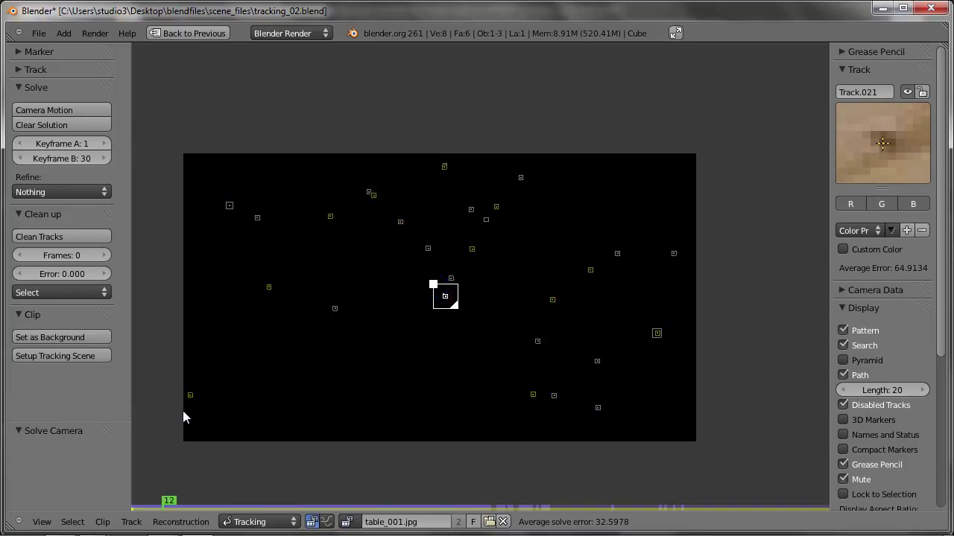
pyautogui.hotkey('shift', 'Left')
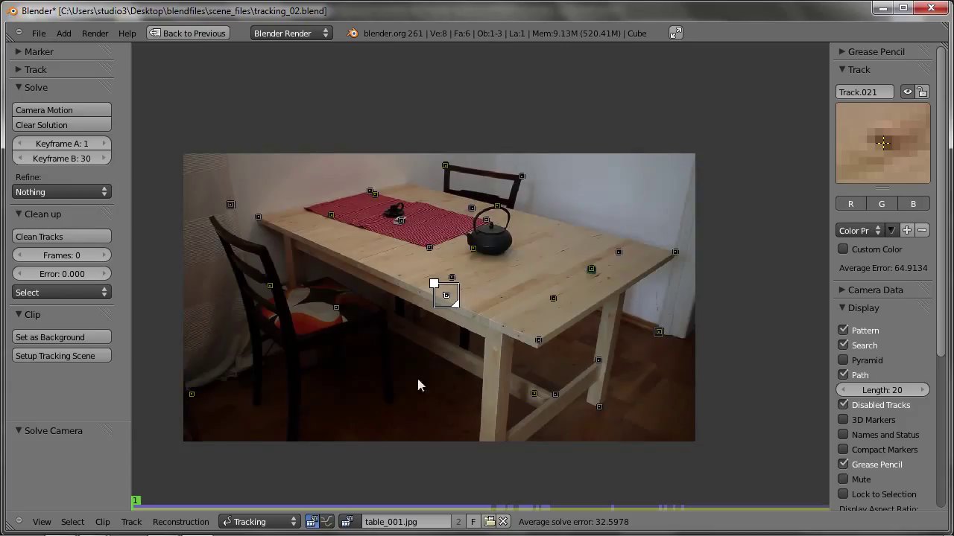
pyautogui.moveTo(149, 504)
pyautogui.mouseDown()
pyautogui.moveTo(481, 520)
pyautogui.moveTo(467, 519)
pyautogui.mouseUp()
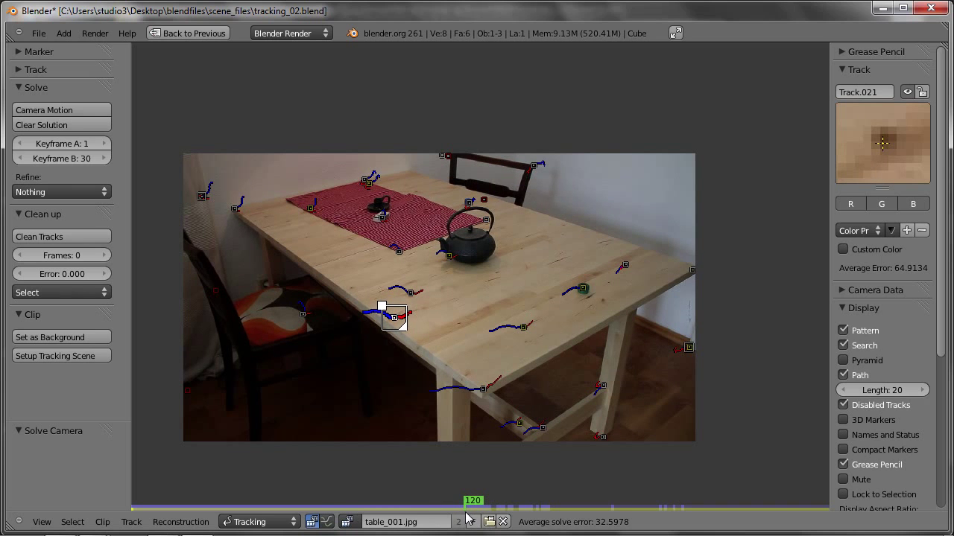
pyautogui.moveTo(467, 519)
pyautogui.mouseDown()
pyautogui.moveTo(171, 519)
pyautogui.moveTo(451, 510)
pyautogui.moveTo(268, 506)
pyautogui.moveTo(453, 508)
pyautogui.moveTo(231, 498)
pyautogui.moveTo(412, 495)
pyautogui.mouseUp()
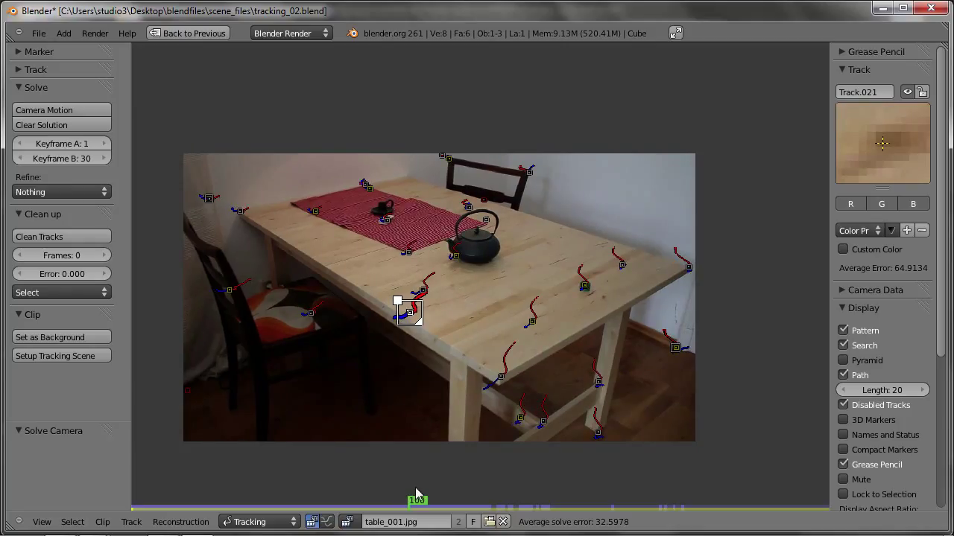
# Step: Set Keyframe B to 120 and re-solve the camera motion
pyautogui.click(52, 159)
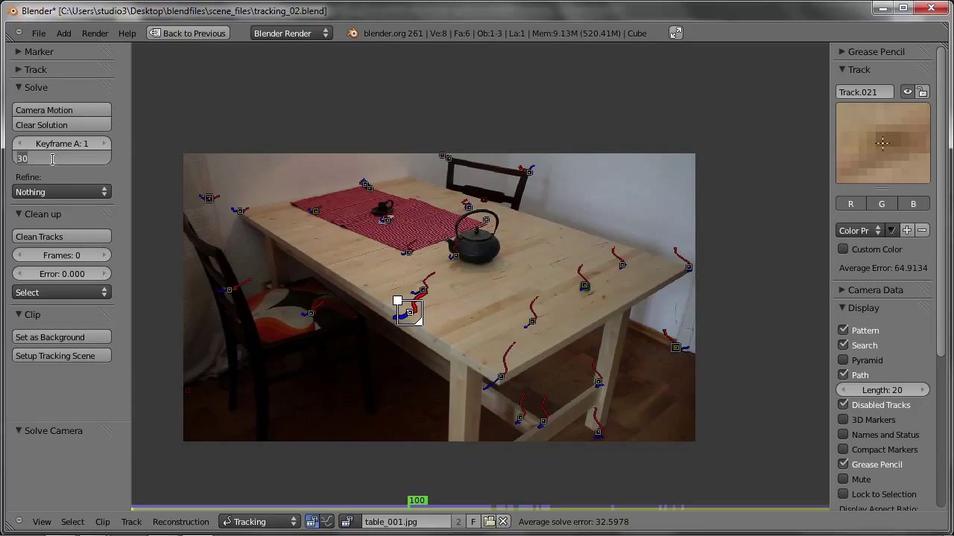
pyautogui.write('120')
pyautogui.press('Return')
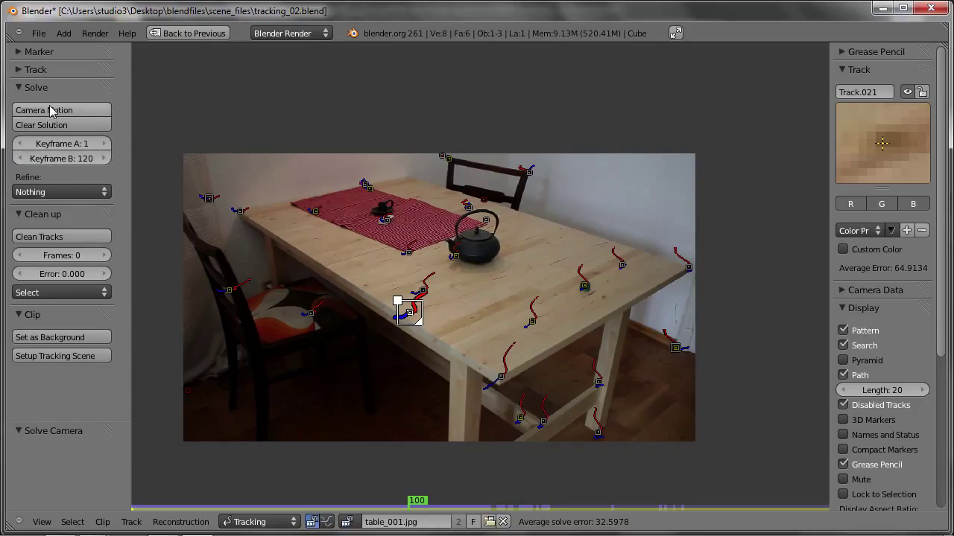
pyautogui.click(53, 110)
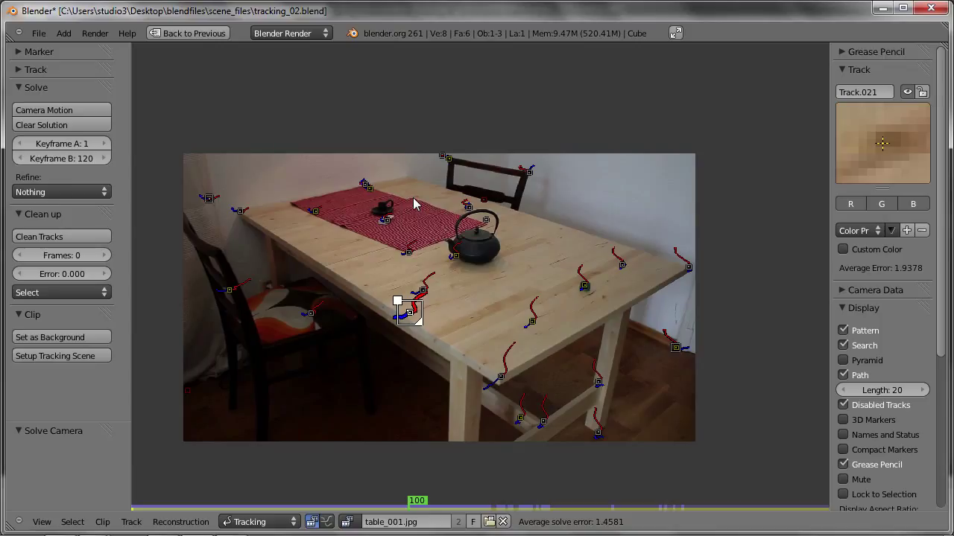
# Step: Apply the Canon 550D camera preset and change the focal length to 20 mm
pyautogui.click(843, 290)
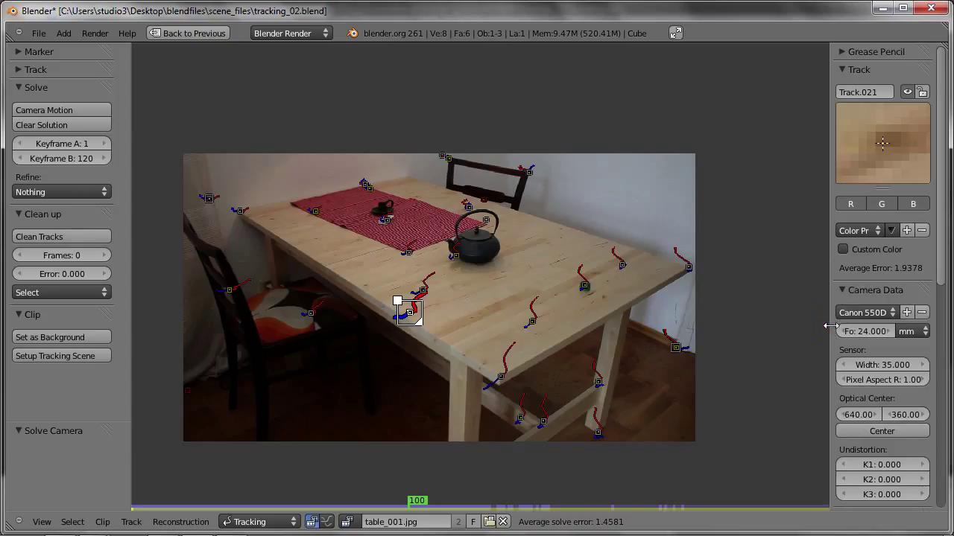
pyautogui.moveTo(828, 326); pyautogui.dragTo(757, 334)
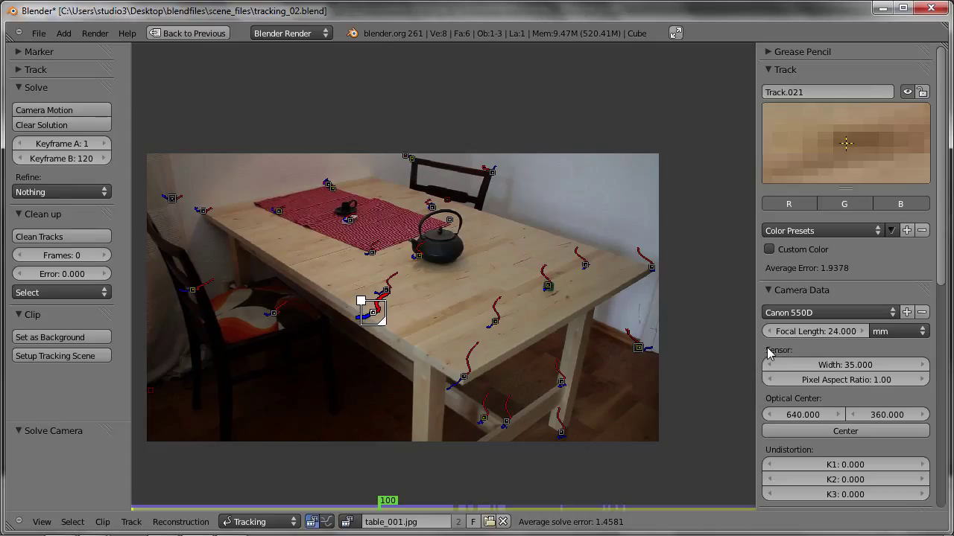
pyautogui.click(790, 312)
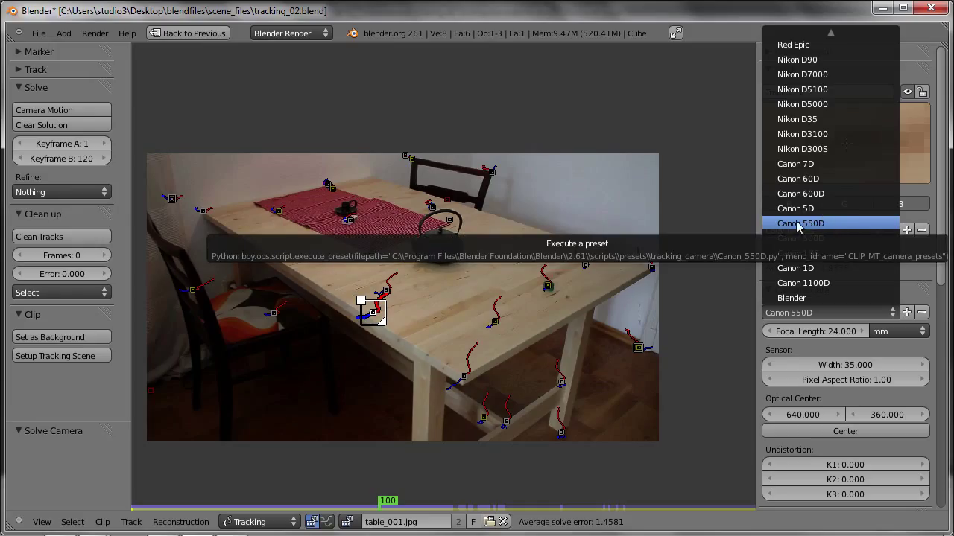
pyautogui.click(849, 227)
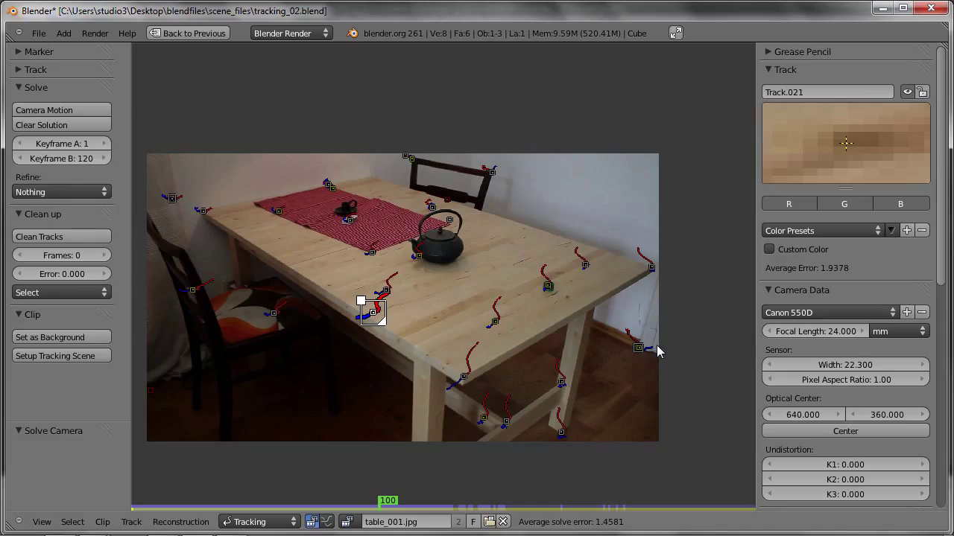
pyautogui.click(821, 331)
pyautogui.write('20')
pyautogui.press('Return')
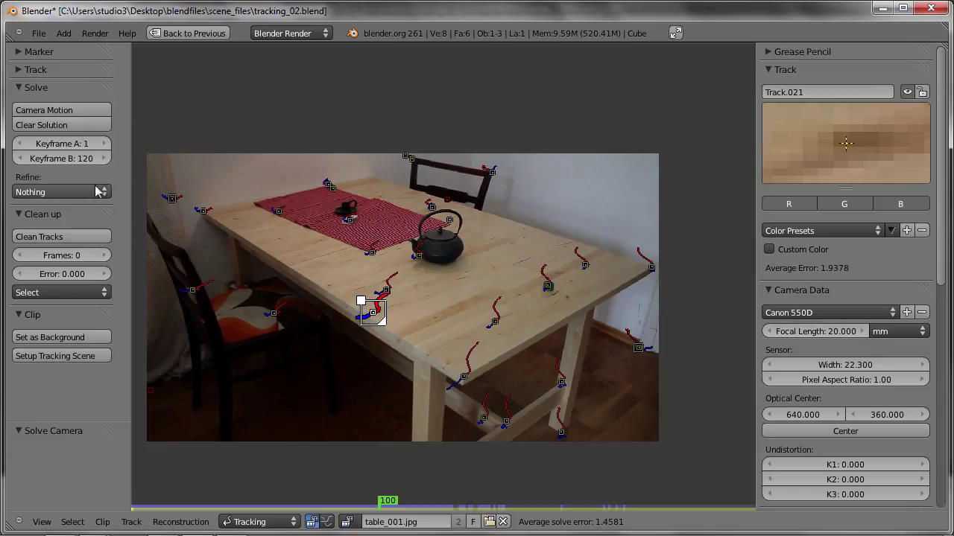
# Step: Re-solve the camera motion to an average error of 0.6637 and collapse the Camera Data panel
pyautogui.click(45, 110)
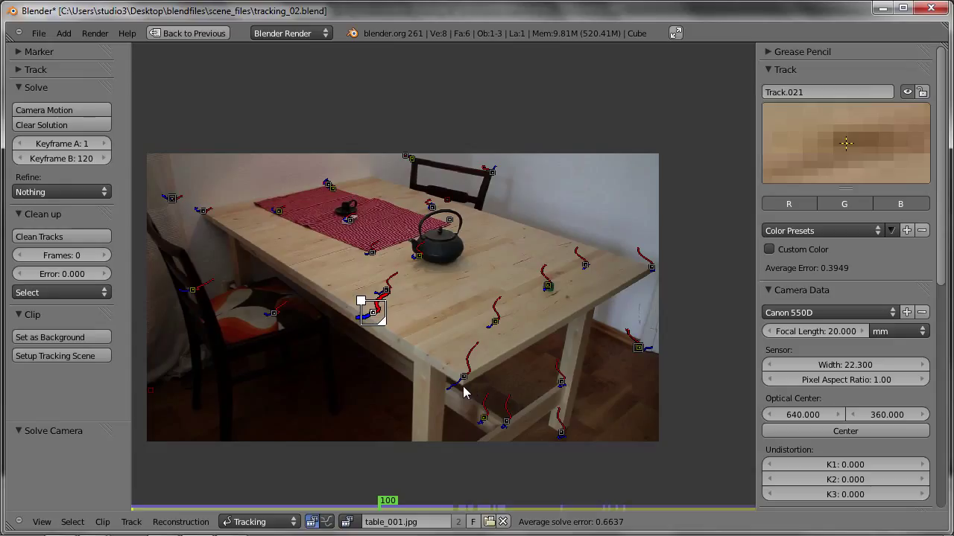
pyautogui.click(771, 290)
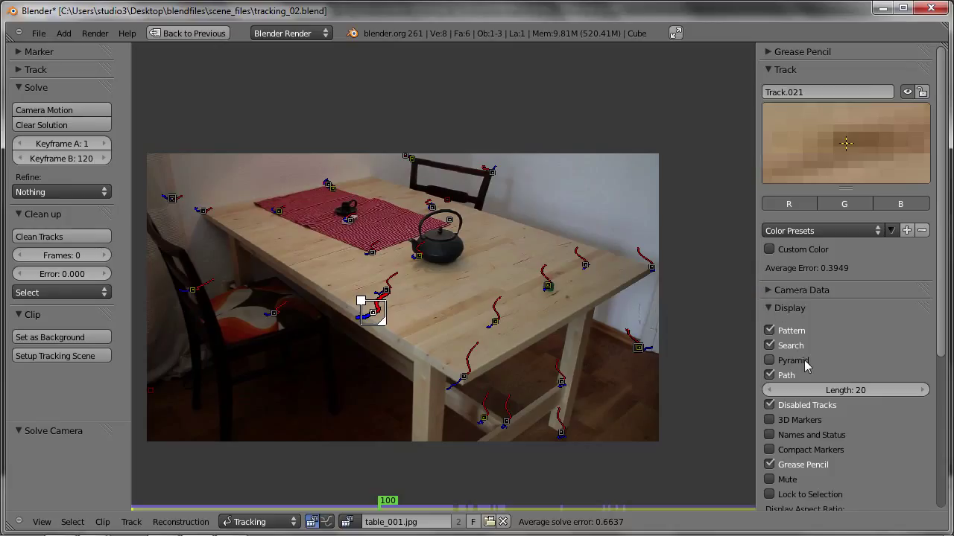
# Step: Label the tracks with names and status, then unlock every track and deselect them
pyautogui.click(771, 435)
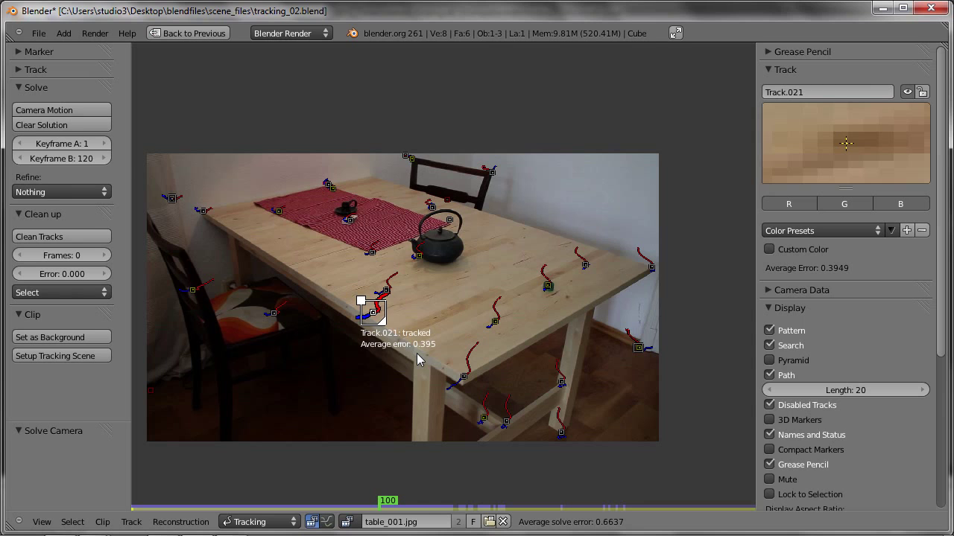
pyautogui.press('a')
pyautogui.press('a')
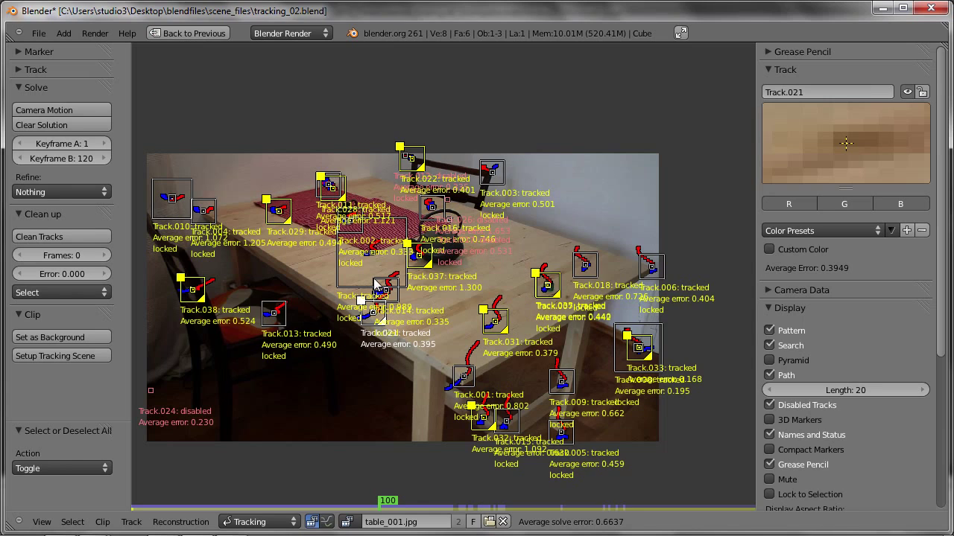
pyautogui.hotkey('alt', 'l')
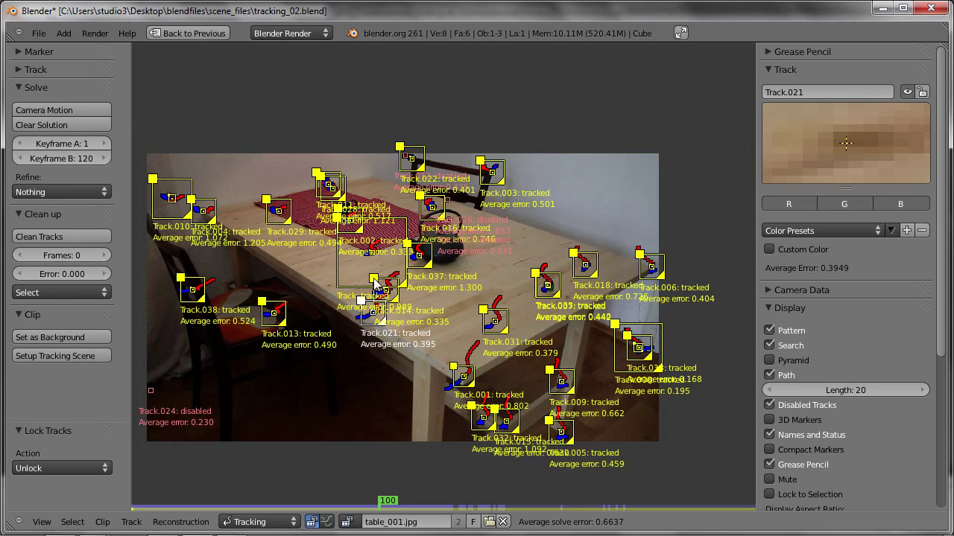
pyautogui.press('a')
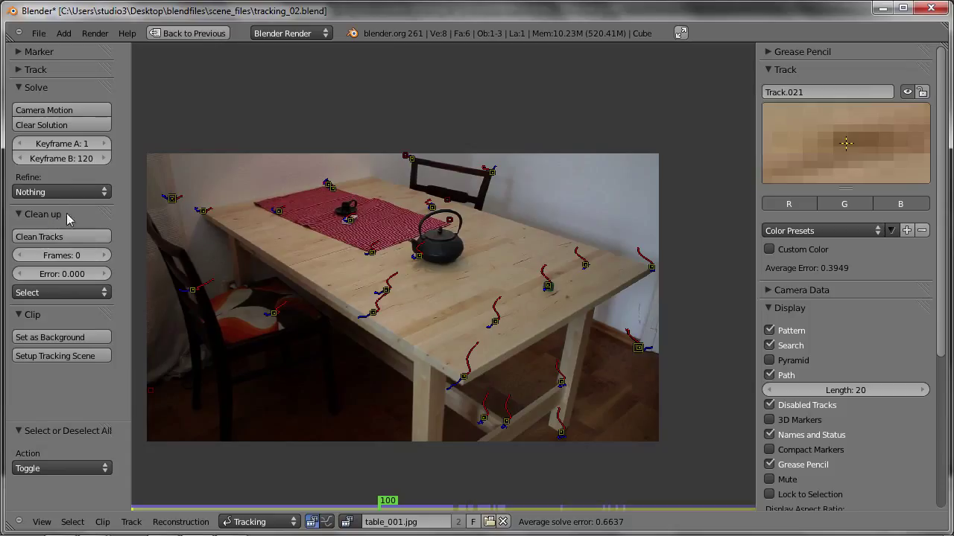
# Step: Run Clean Tracks with a Reprojection Error of 2, then lower it to 1.452
pyautogui.click(62, 237)
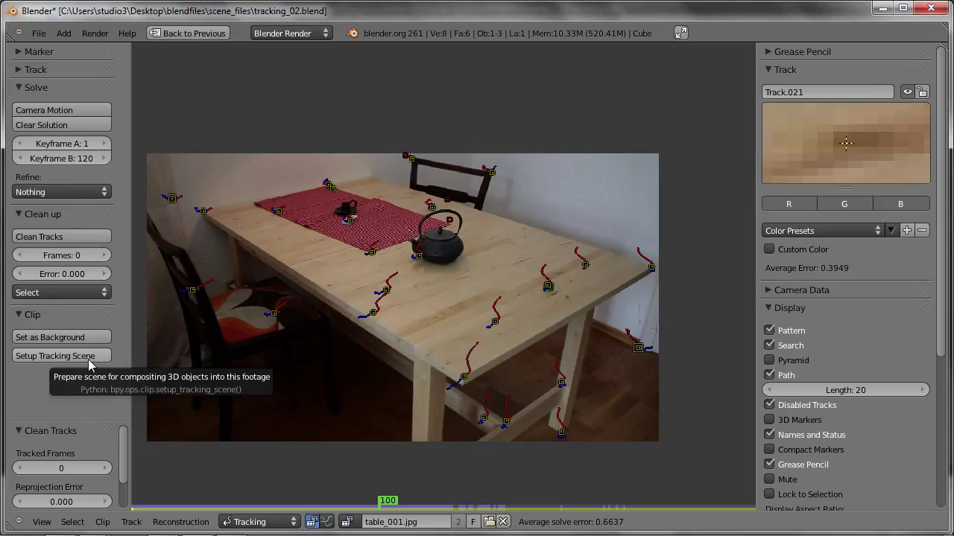
pyautogui.moveTo(46, 416); pyautogui.dragTo(47, 371)
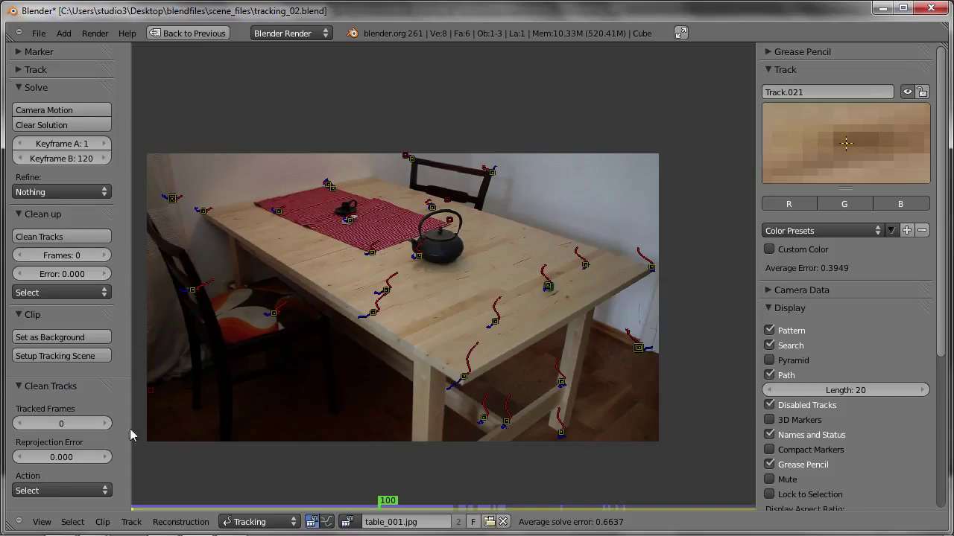
pyautogui.click(52, 457)
pyautogui.write('2')
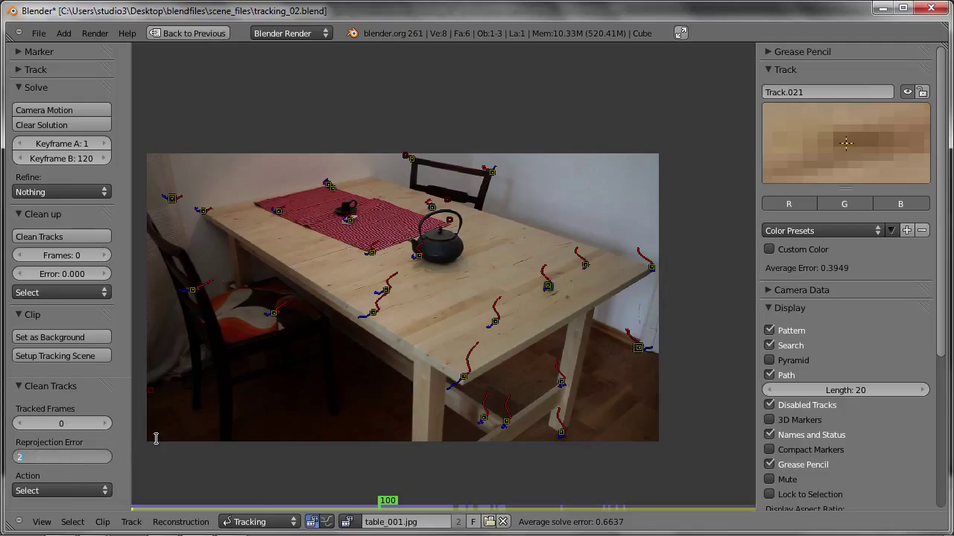
pyautogui.press('Return')
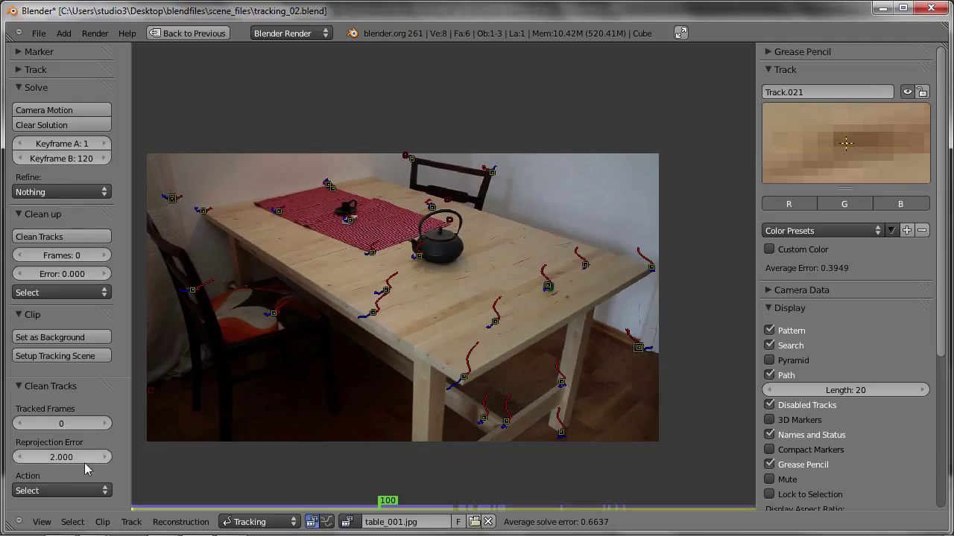
pyautogui.moveTo(85, 457)
pyautogui.mouseDown()
pyautogui.moveTo(54, 459)
pyautogui.moveTo(94, 460)
pyautogui.mouseUp()
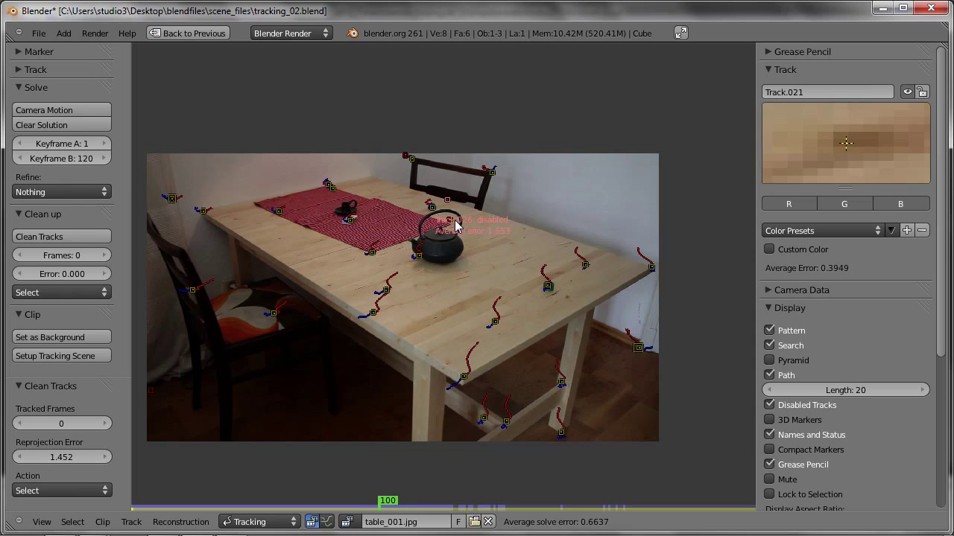
# Step: Scrub the footage to spot the high-error Track.026 on the teapot handle
pyautogui.scroll(2, 452, 226)
pyautogui.scroll(4, 452, 226)
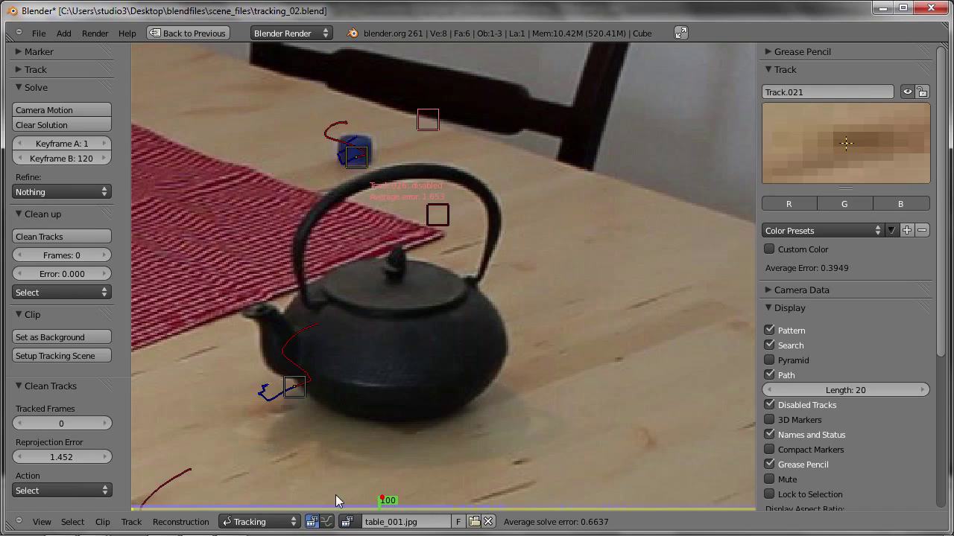
pyautogui.moveTo(389, 504)
pyautogui.mouseDown()
pyautogui.moveTo(694, 453)
pyautogui.moveTo(254, 488)
pyautogui.mouseUp()
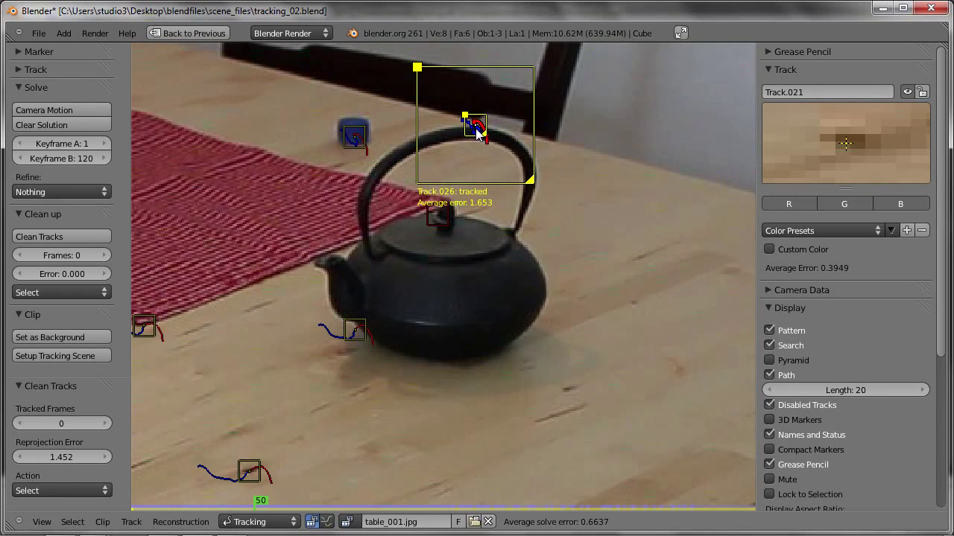
pyautogui.moveTo(263, 496)
pyautogui.mouseDown()
pyautogui.moveTo(246, 504)
pyautogui.moveTo(289, 452)
pyautogui.moveTo(327, 482)
pyautogui.moveTo(310, 469)
pyautogui.moveTo(330, 468)
pyautogui.moveTo(322, 468)
pyautogui.mouseUp()
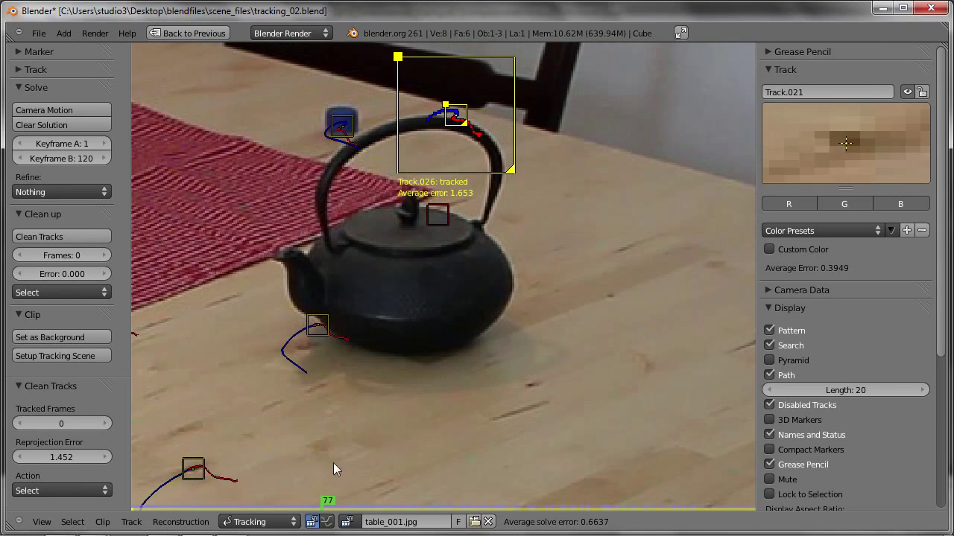
# Step: Delete Track.026 and rerun Clean Tracks with a 1.3 reprojection error threshold
pyautogui.press('x')
pyautogui.click(455, 216)
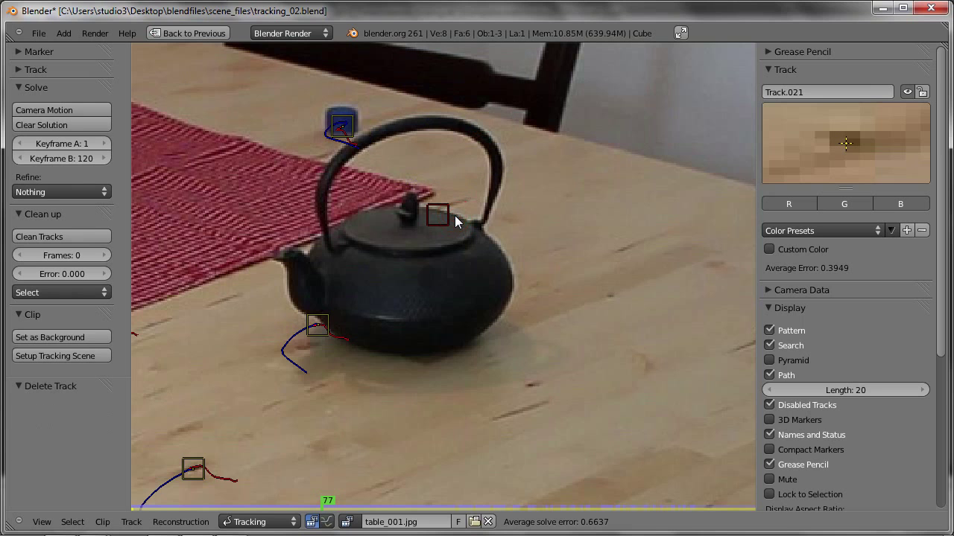
pyautogui.scroll(-2, 385, 333)
pyautogui.scroll(-1, 385, 333)
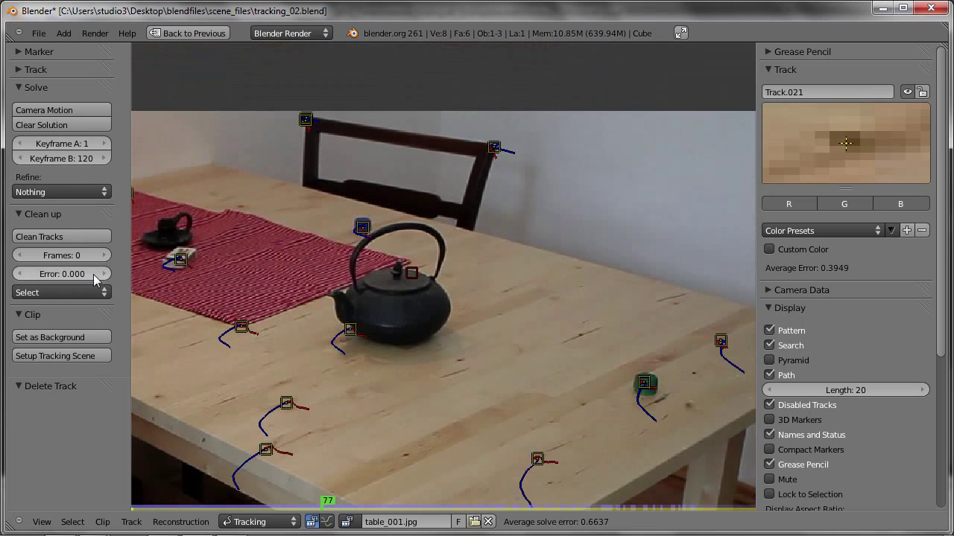
pyautogui.click(72, 235)
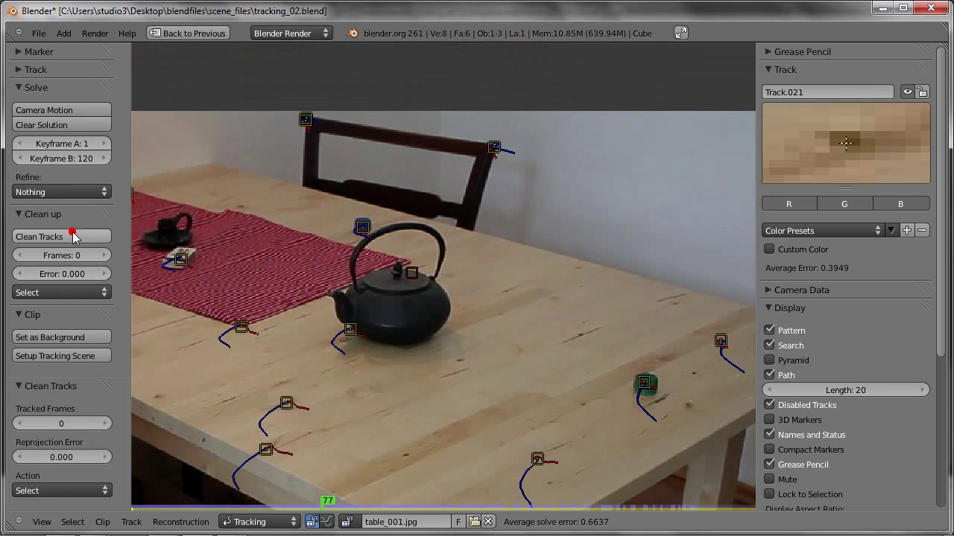
pyautogui.click(51, 456)
pyautogui.write('1.3')
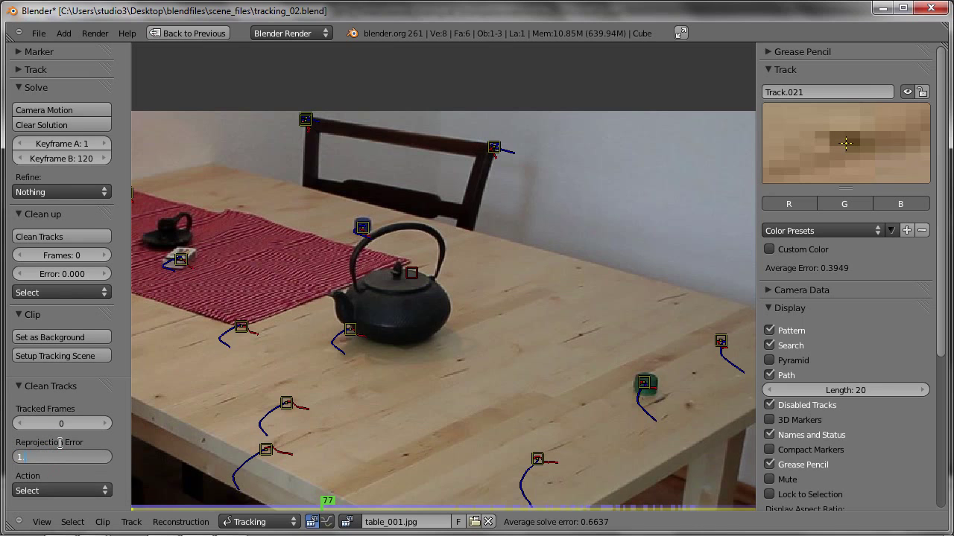
pyautogui.press('Return')
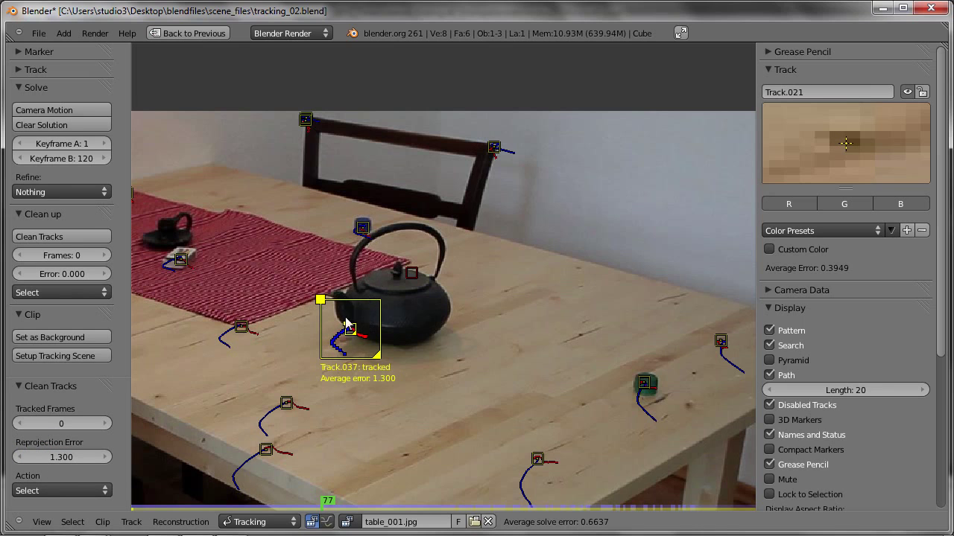
# Step: Delete Track.037 near the teapot and set the clean-up error threshold to 1
pyautogui.scroll(-1, 405, 330)
pyautogui.scroll(-1, 418, 328)
pyautogui.scroll(-1, 431, 327)
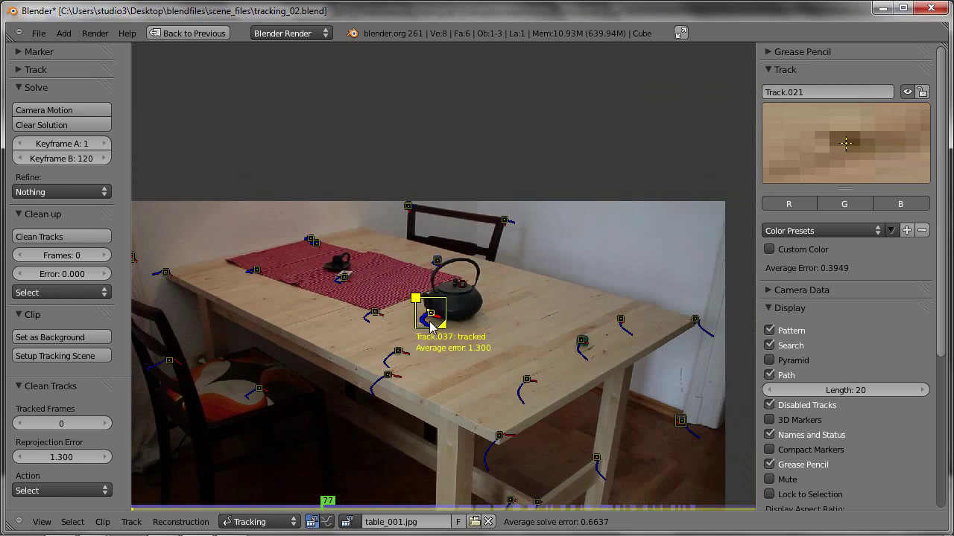
pyautogui.moveTo(431, 326); pyautogui.dragTo(454, 294, button='middle')
pyautogui.press('Delete')
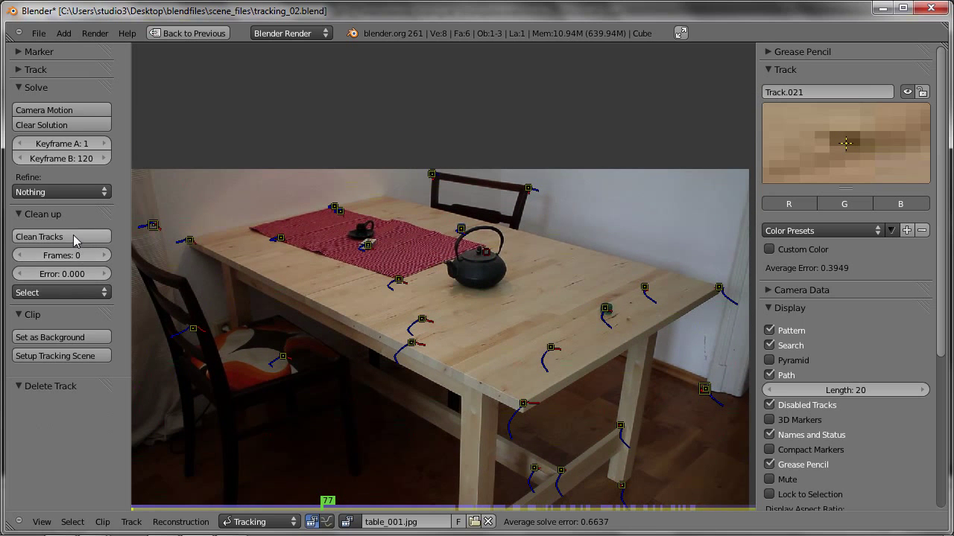
pyautogui.click(60, 275)
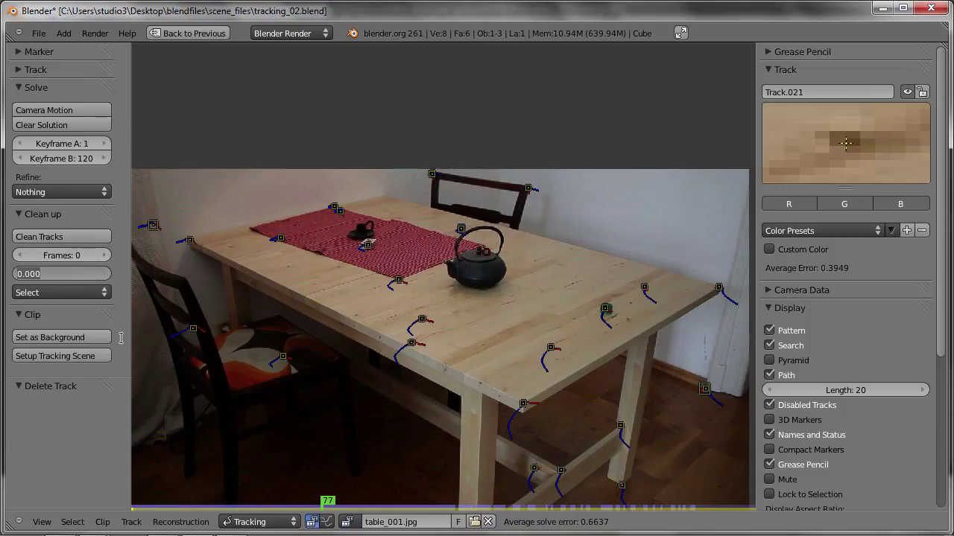
pyautogui.write('1')
pyautogui.press('Return')
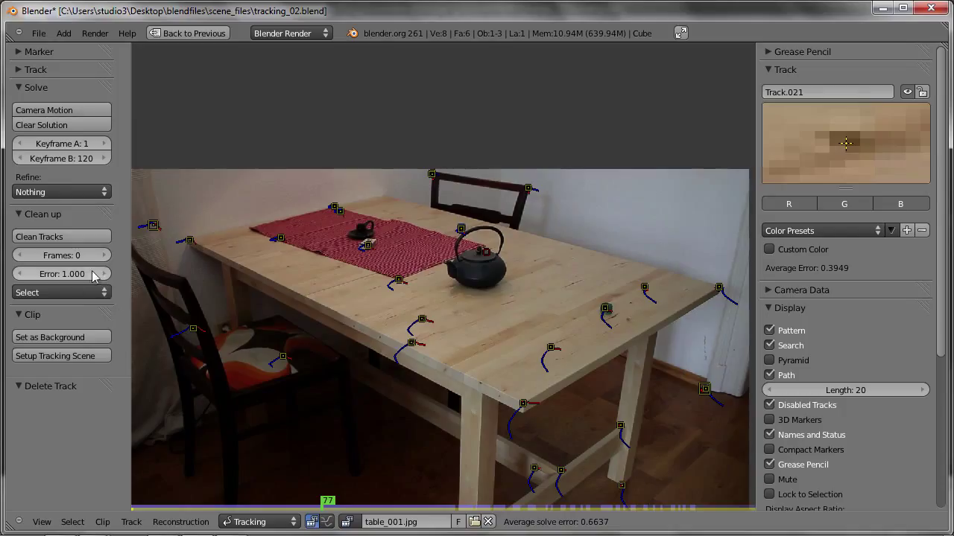
# Step: Select tracks over the error threshold and make Track.032 on the lower table leg active
pyautogui.click(59, 236)
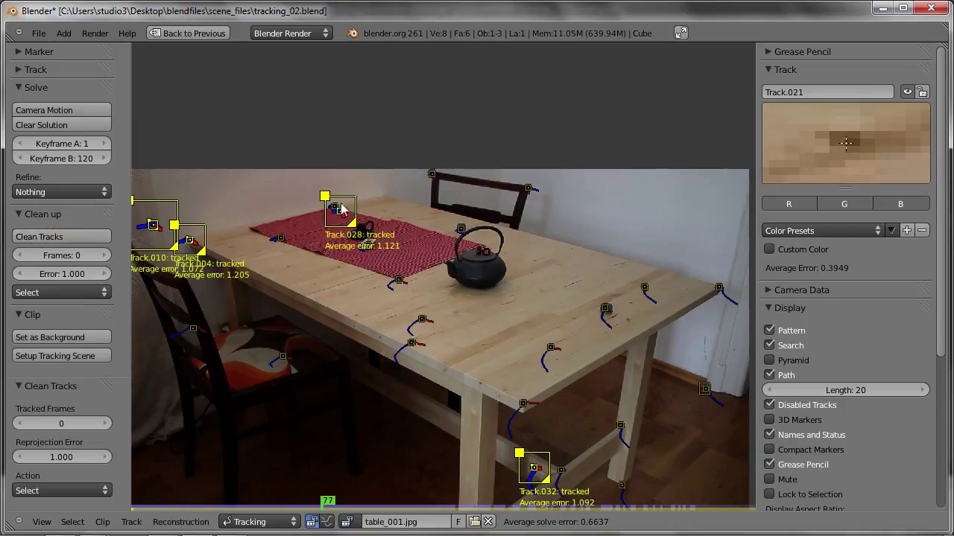
pyautogui.moveTo(293, 318); pyautogui.dragTo(335, 260, button='middle')
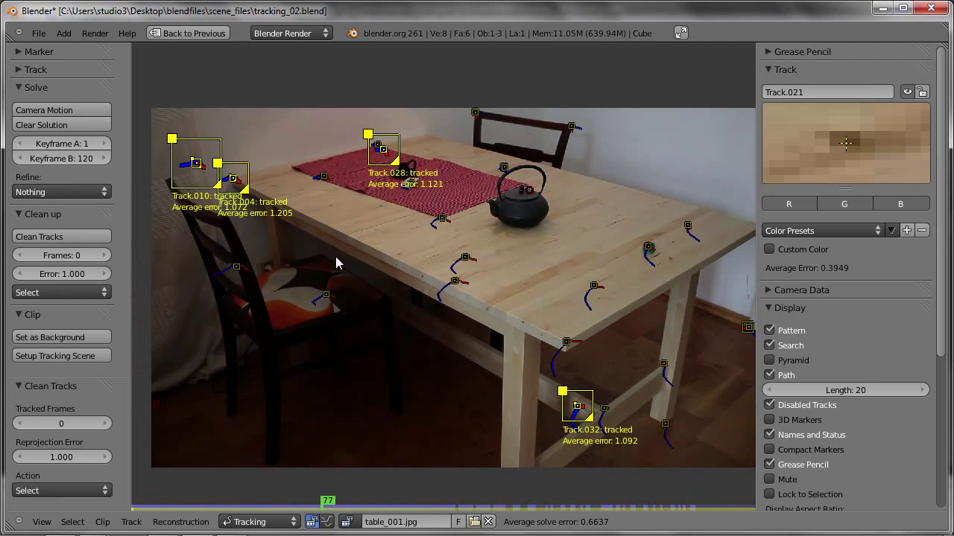
pyautogui.moveTo(564, 371); pyautogui.dragTo(495, 338, button='middle')
pyautogui.scroll(3, 523, 390)
pyautogui.scroll(2, 358, 254)
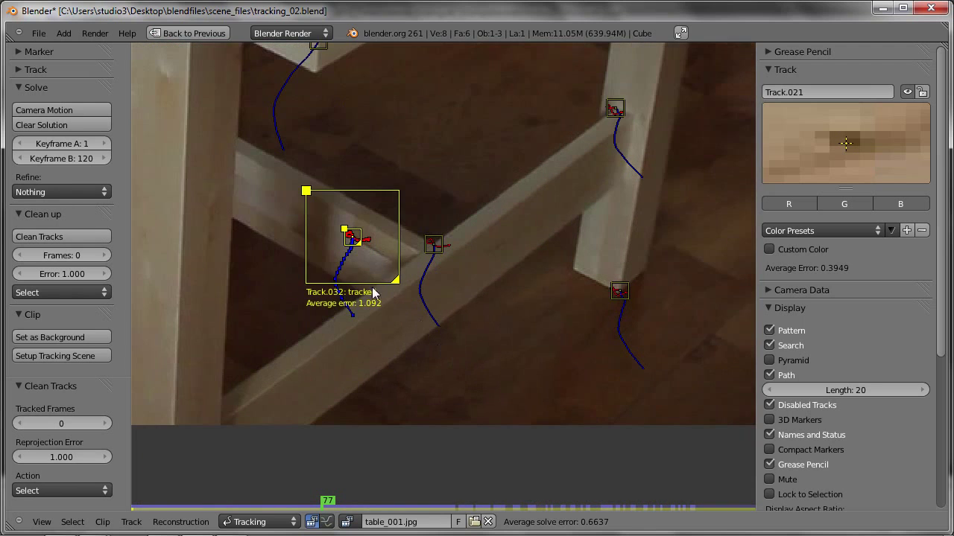
pyautogui.click(344, 277)
# Step: Scrub to frame 177 to see Track.032 drift, and expand the Track panel
pyautogui.moveTo(325, 500)
pyautogui.mouseDown()
pyautogui.moveTo(254, 495)
pyautogui.moveTo(356, 500)
pyautogui.moveTo(378, 520)
pyautogui.moveTo(600, 524)
pyautogui.moveTo(565, 525)
pyautogui.mouseUp()
pyautogui.moveTo(228, 374)
pyautogui.mouseDown(button='middle')
pyautogui.moveTo(298, 346)
pyautogui.moveTo(415, 326)
pyautogui.mouseUp(button='middle')
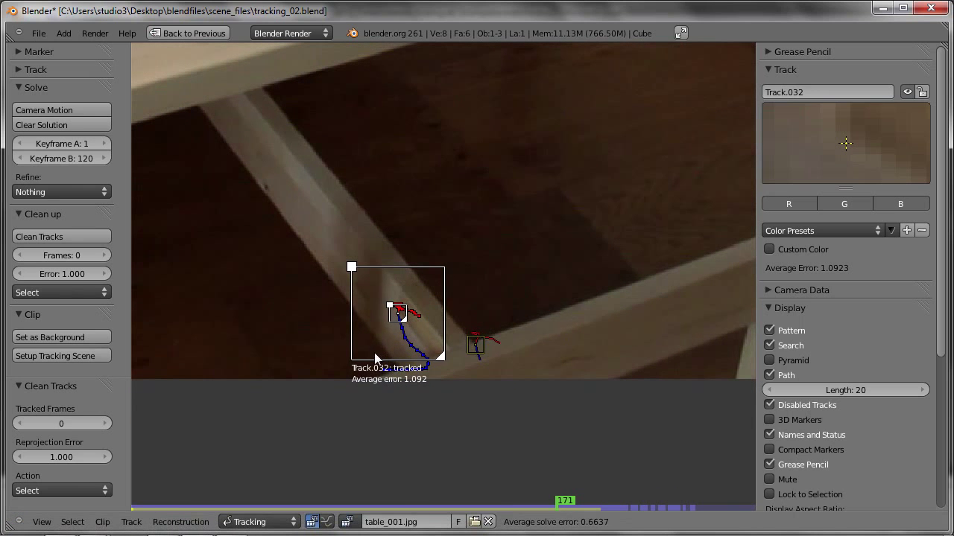
pyautogui.moveTo(563, 506)
pyautogui.mouseDown()
pyautogui.moveTo(604, 506)
pyautogui.moveTo(574, 508)
pyautogui.mouseUp()
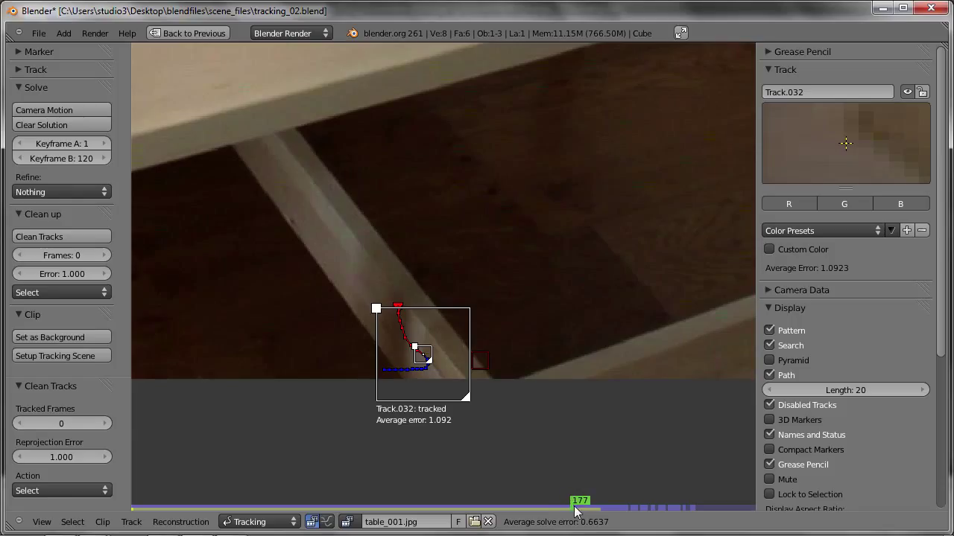
pyautogui.click(23, 70)
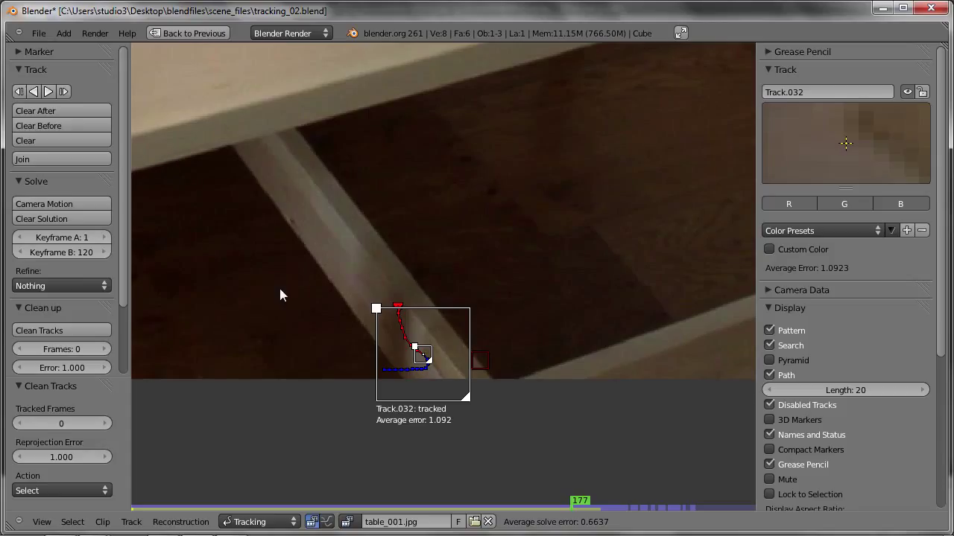
# Step: Clear Track.032's path after frame 177 and return to an earlier frame
pyautogui.click(45, 110)
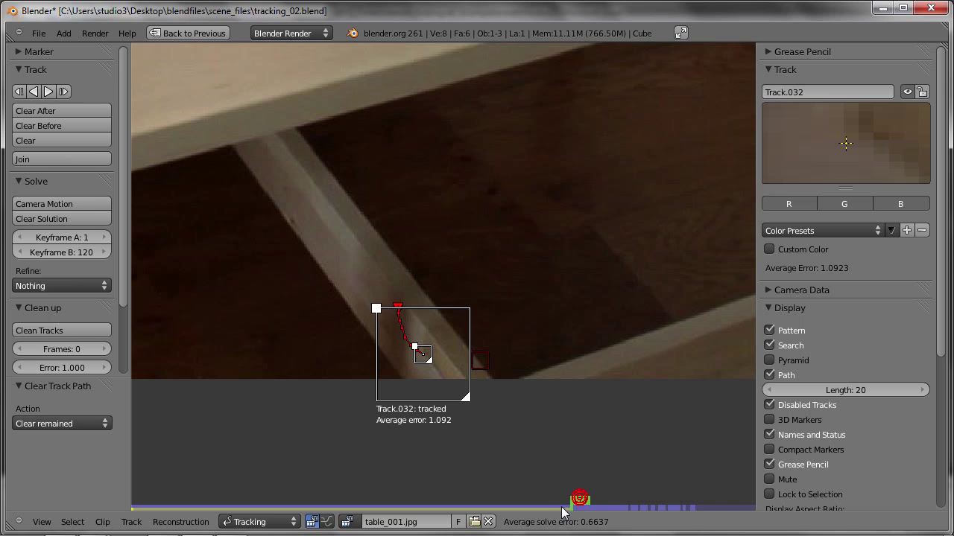
pyautogui.moveTo(580, 504)
pyautogui.mouseDown()
pyautogui.moveTo(559, 513)
pyautogui.moveTo(245, 453)
pyautogui.moveTo(147, 447)
pyautogui.mouseUp()
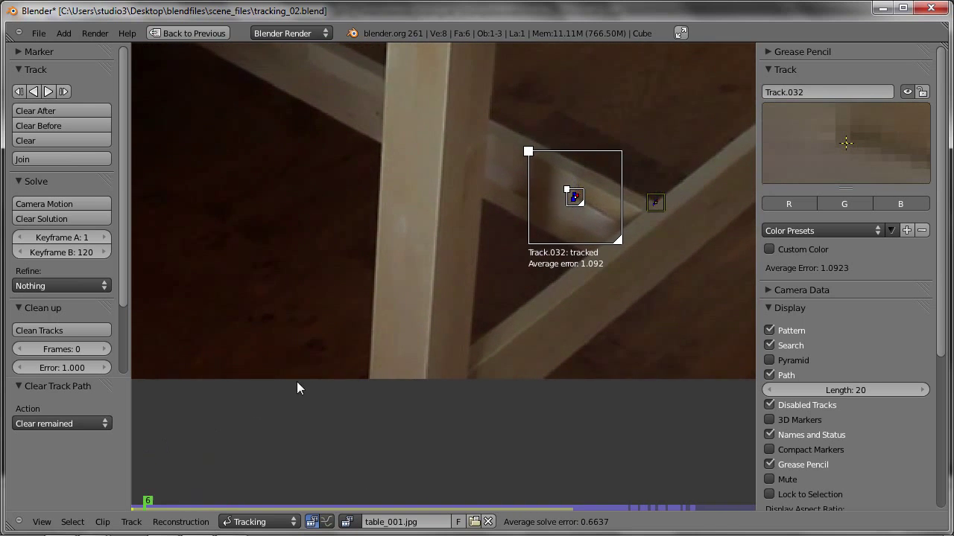
pyautogui.scroll(-5, 306, 313)
pyautogui.scroll(-2, 427, 344)
pyautogui.moveTo(426, 343); pyautogui.dragTo(362, 397, button='middle')
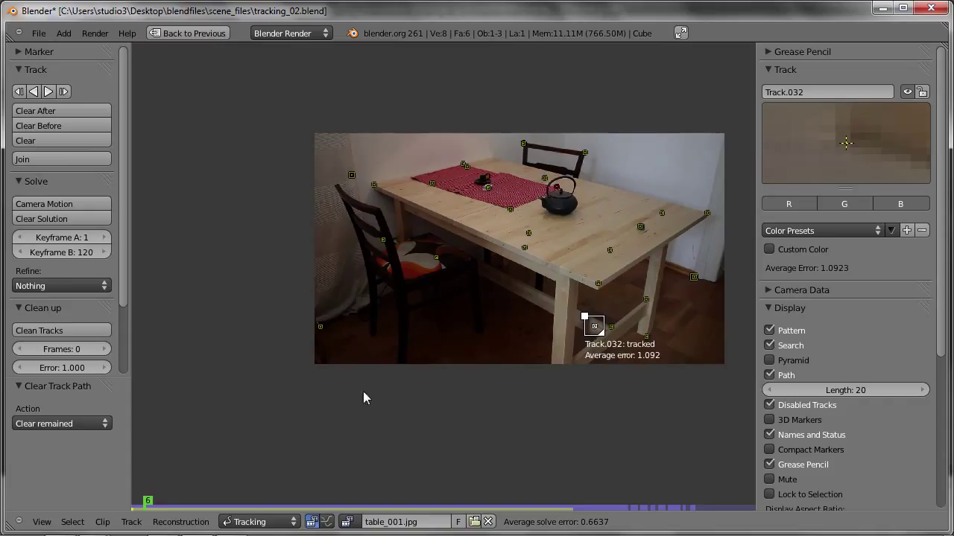
# Step: Set the clean-up thresholds to Error 0 and Frames 10
pyautogui.click(67, 372)
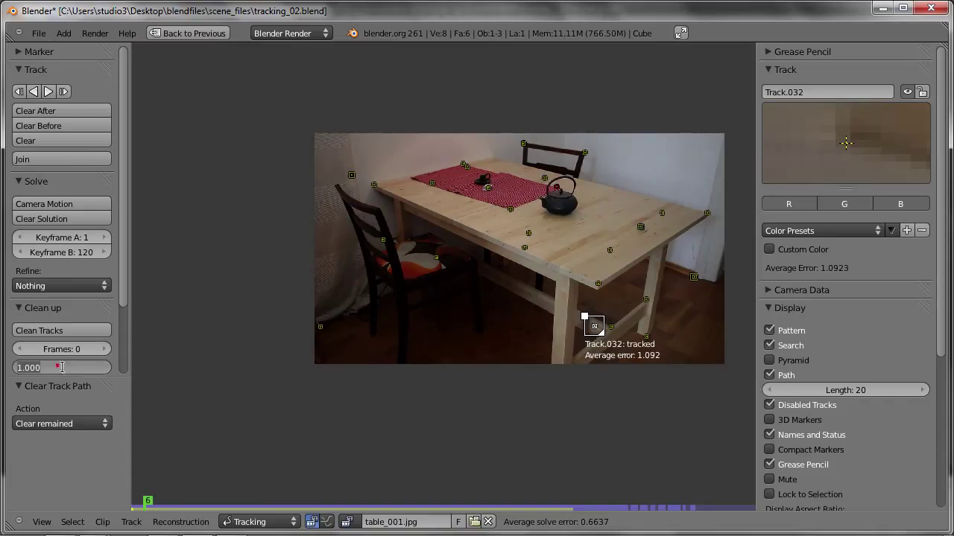
pyautogui.write('0')
pyautogui.press('Return')
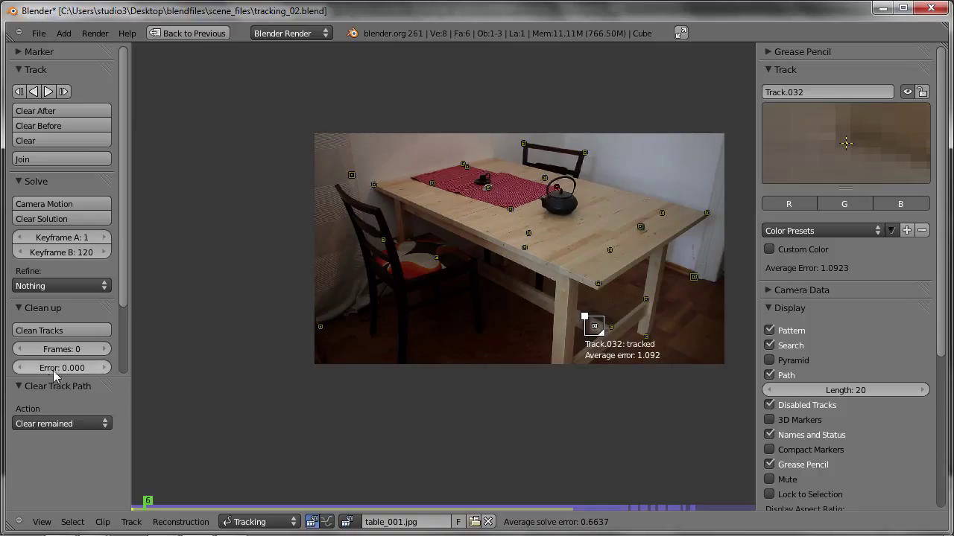
pyautogui.click(57, 349)
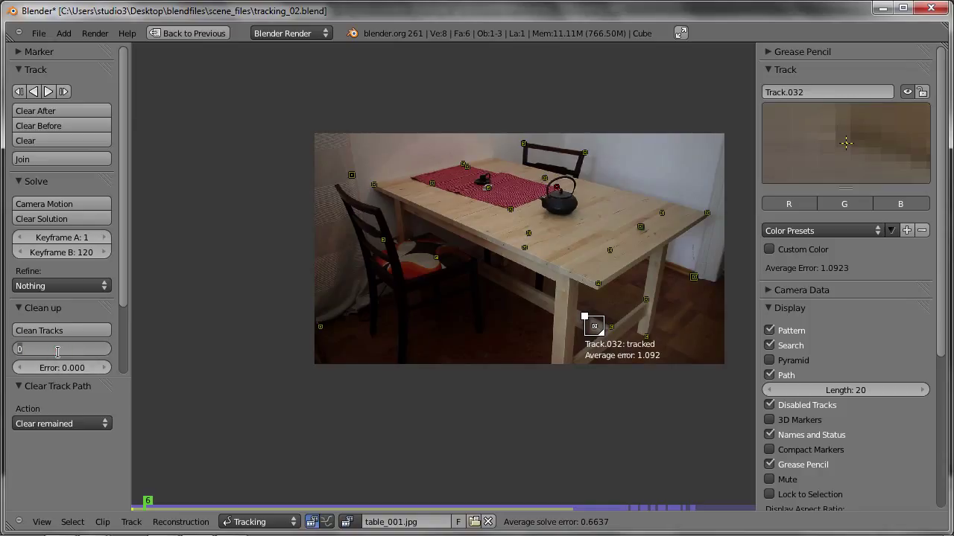
pyautogui.write('10')
pyautogui.press('Return')
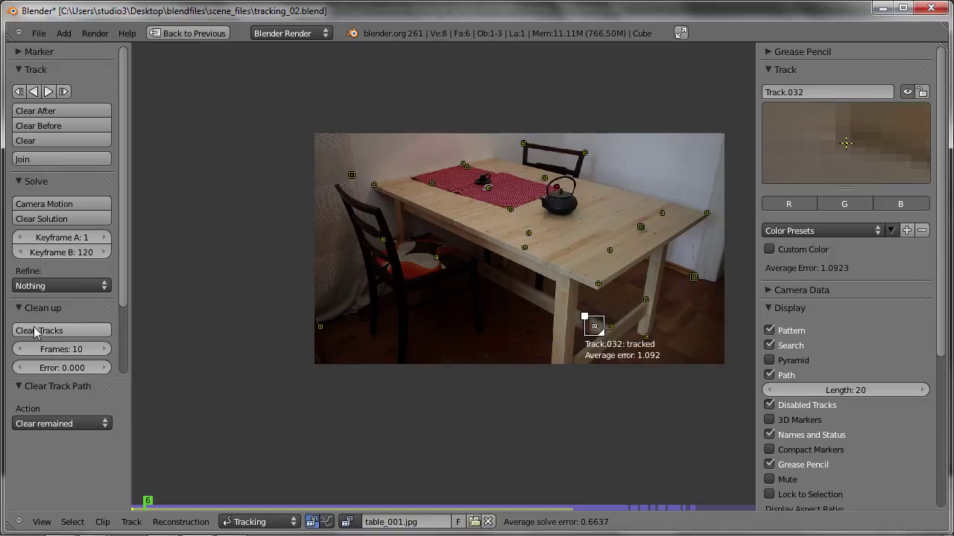
# Step: Run Clean Tracks with Tracked Frames raised to 100 to select short tracks
pyautogui.click(36, 333)
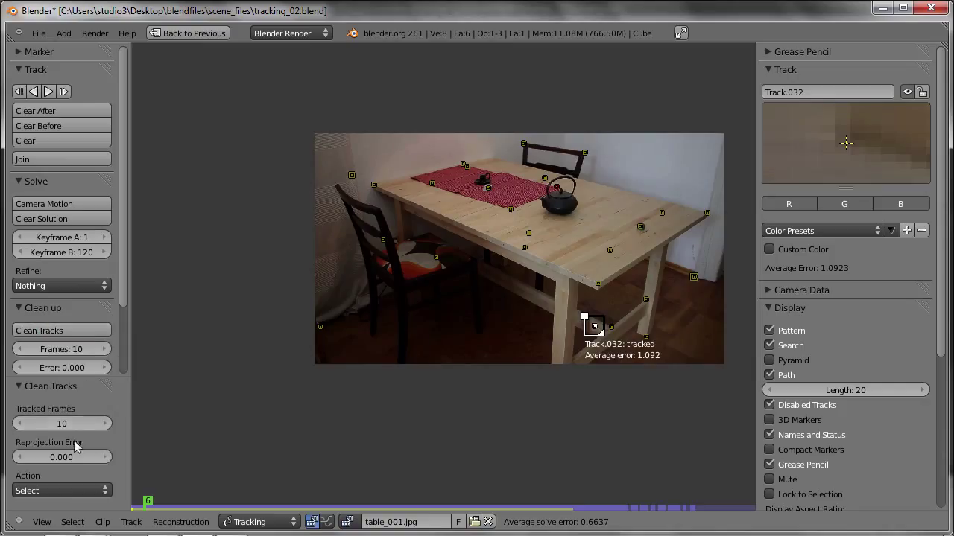
pyautogui.moveTo(77, 424); pyautogui.dragTo(82, 421)
pyautogui.scroll(4, 319, 331)
pyautogui.scroll(4, 319, 331)
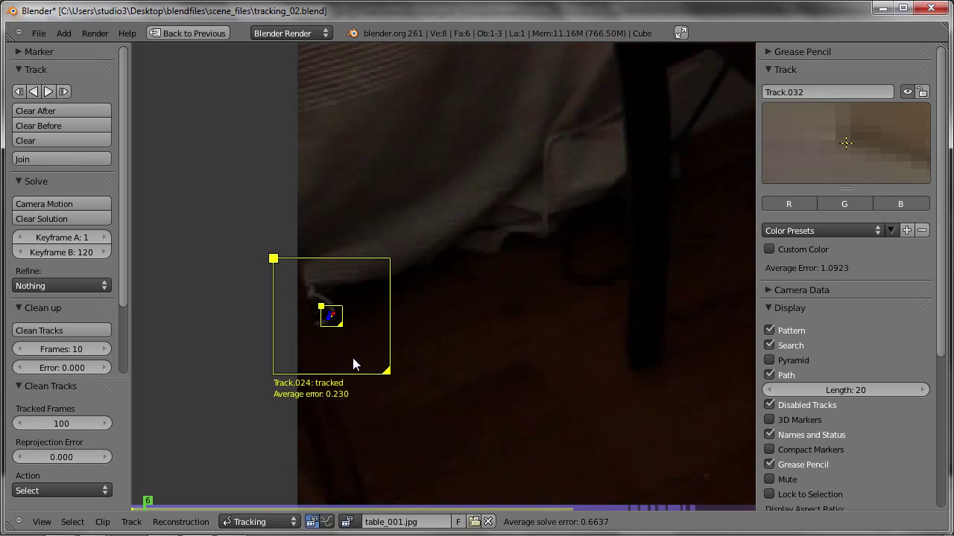
# Step: Select Track.024 by the left chair leg, check it, and delete it
pyautogui.click(326, 321)
pyautogui.moveTo(151, 504)
pyautogui.mouseDown()
pyautogui.moveTo(239, 501)
pyautogui.moveTo(143, 478)
pyautogui.moveTo(119, 484)
pyautogui.moveTo(175, 477)
pyautogui.moveTo(142, 466)
pyautogui.mouseUp()
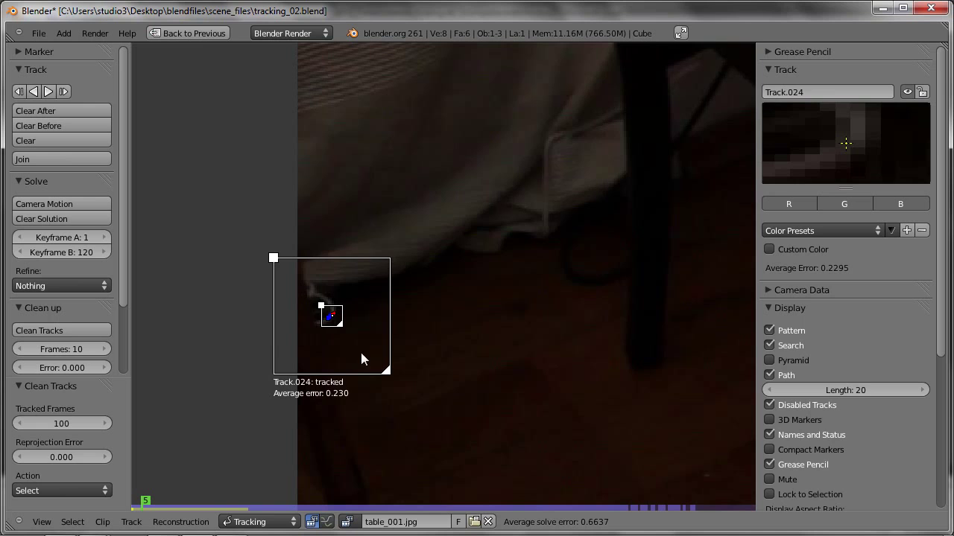
pyautogui.press('x')
pyautogui.click(365, 352)
pyautogui.scroll(-3, 418, 328)
pyautogui.scroll(-2, 478, 308)
pyautogui.moveTo(383, 281); pyautogui.dragTo(291, 292, button='middle')
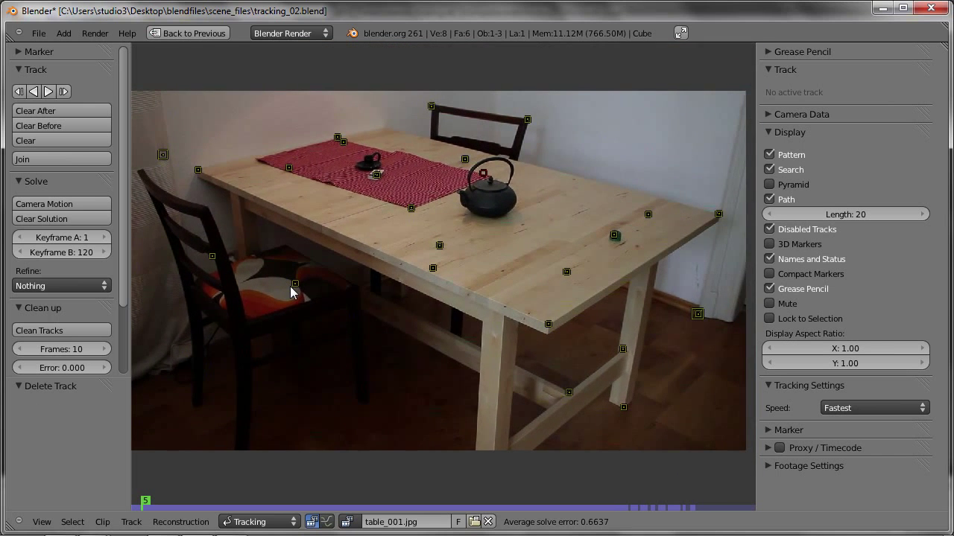
# Step: Re-solve the camera motion, bringing the average solve error to 0.5933
pyautogui.click(63, 204)
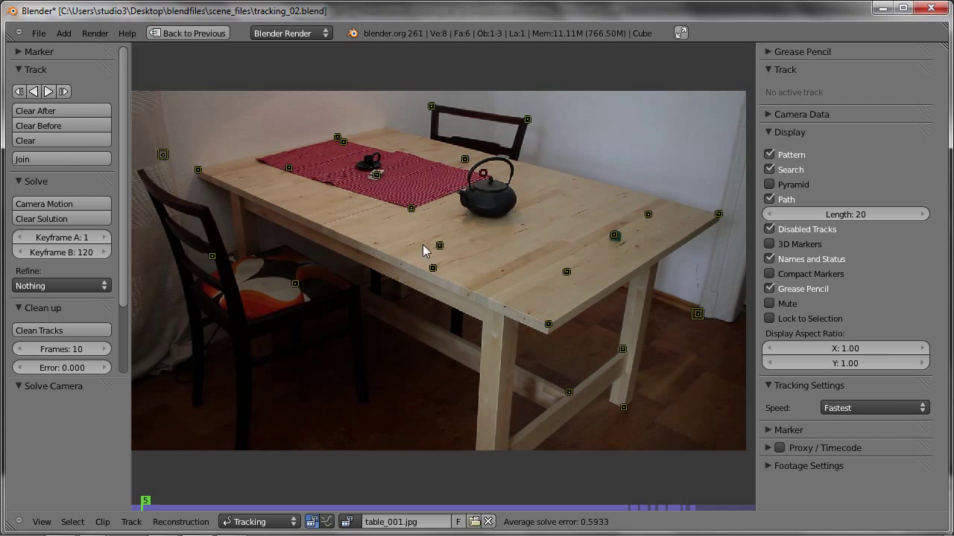
pyautogui.scroll(-2, 384, 257)
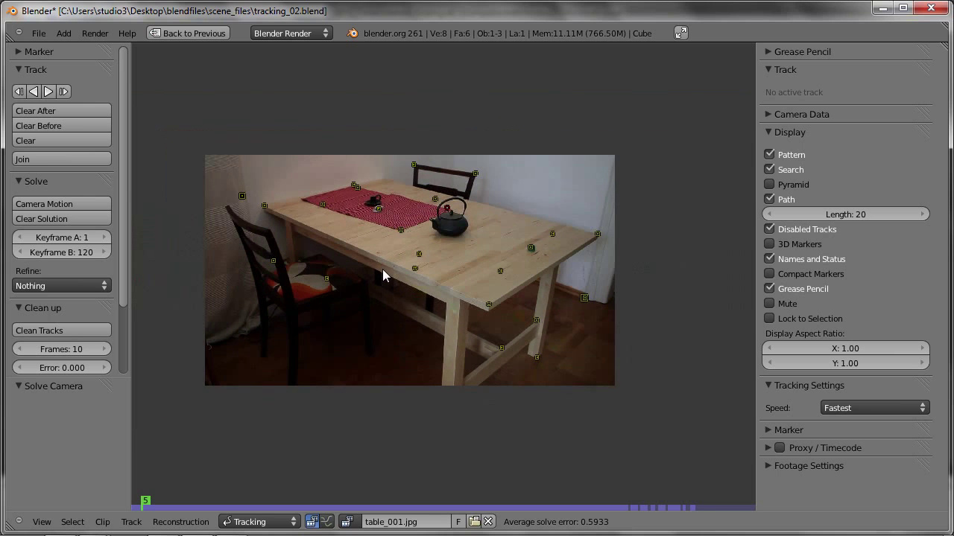
pyautogui.moveTo(383, 272); pyautogui.dragTo(412, 256, button='middle')
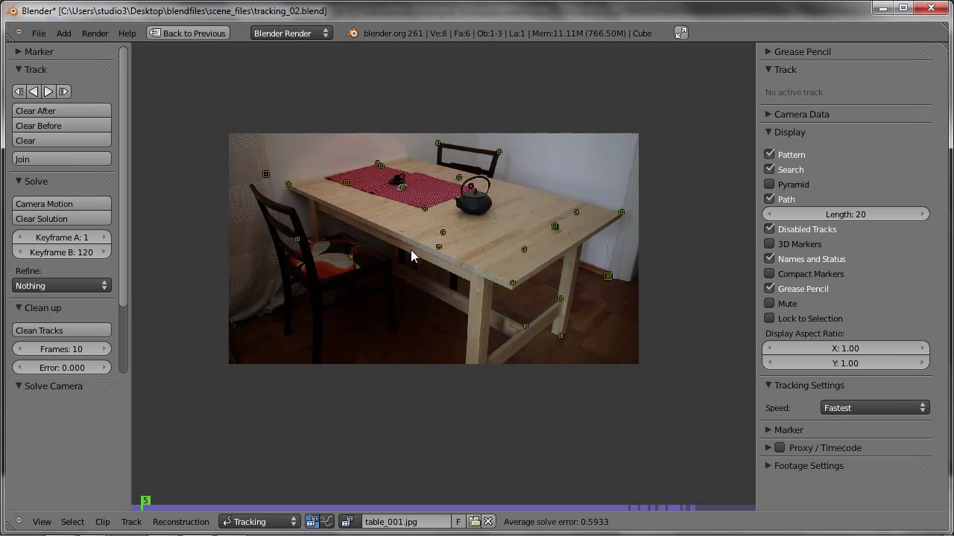
pyautogui.scroll(1, 408, 249)
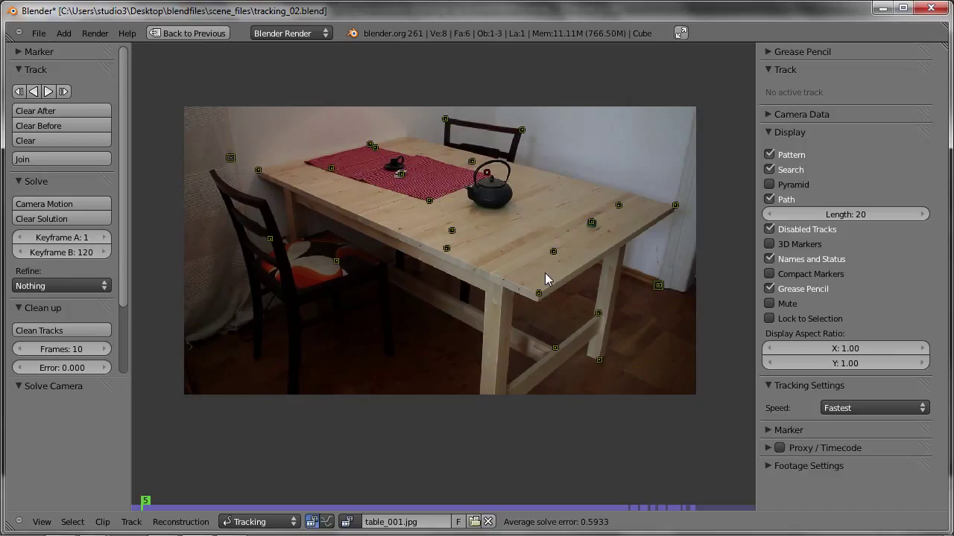
# Step: Show the Camera Data (Canon 550D, 20 mm) and open the Refine dropdown
pyautogui.click(775, 116)
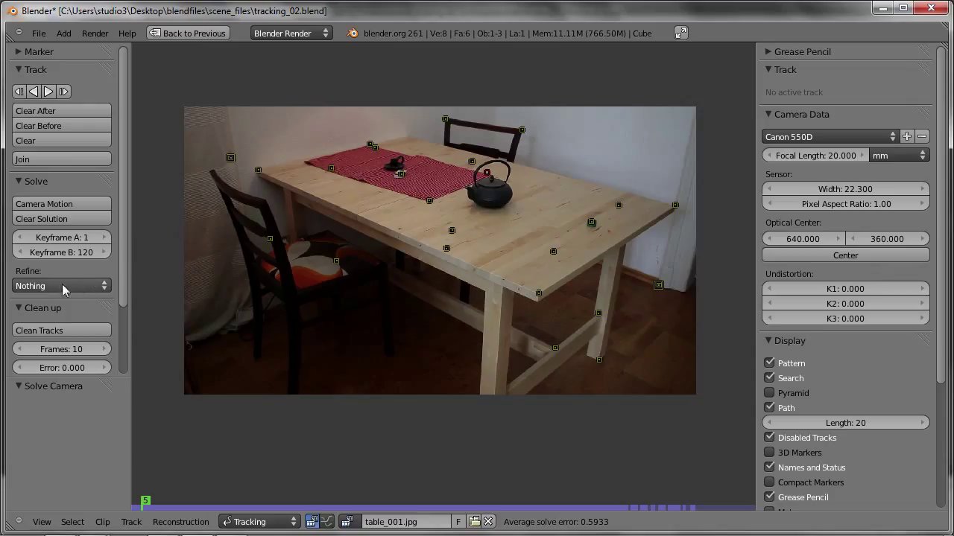
pyautogui.moveTo(60, 286)
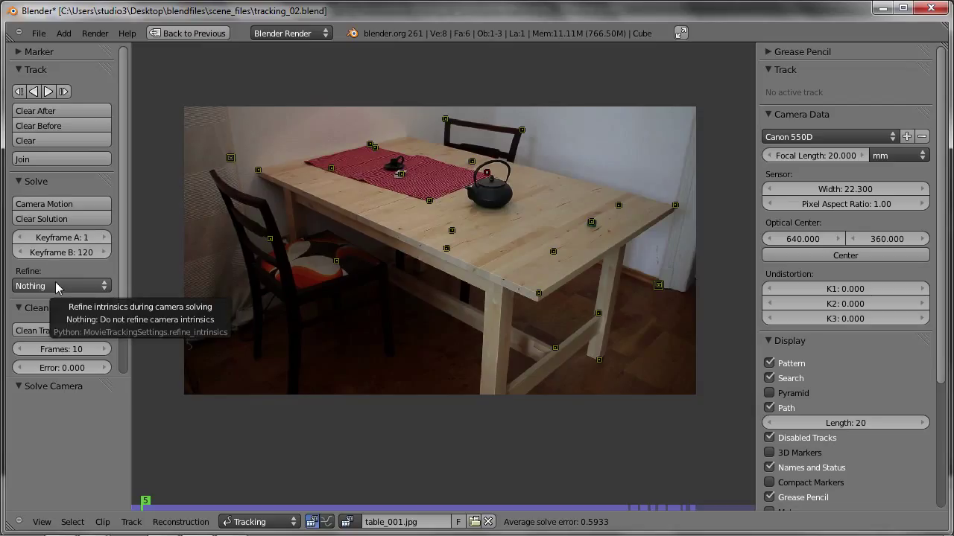
pyautogui.click(65, 284)
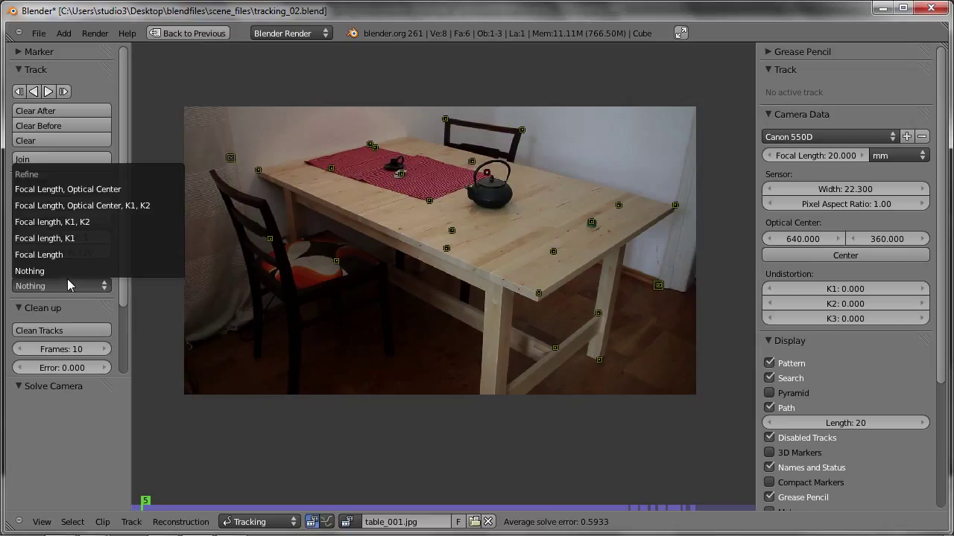
# Step: Refine Focal length, K1 and re-solve: 21.063 mm, K1 -0.09068, error 0.4911
pyautogui.click(83, 237)
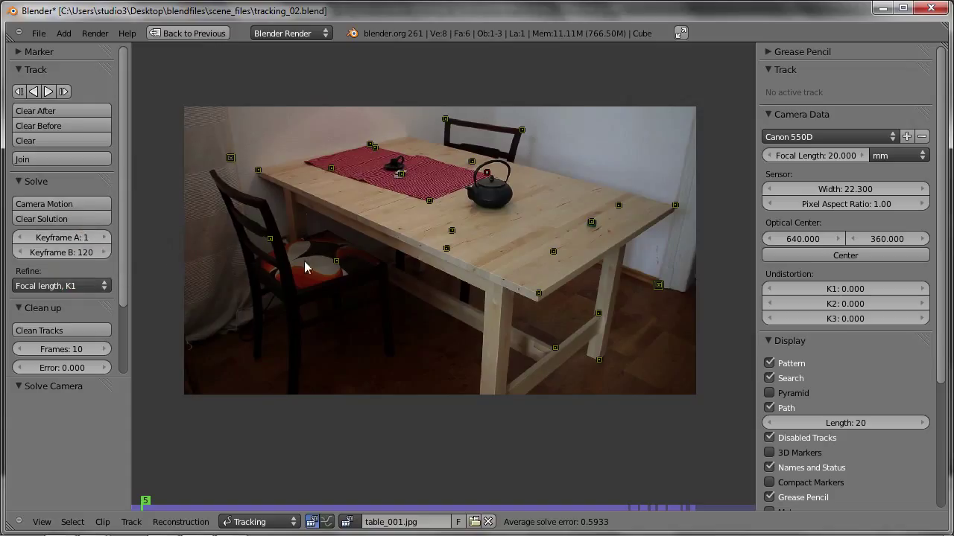
pyautogui.click(43, 203)
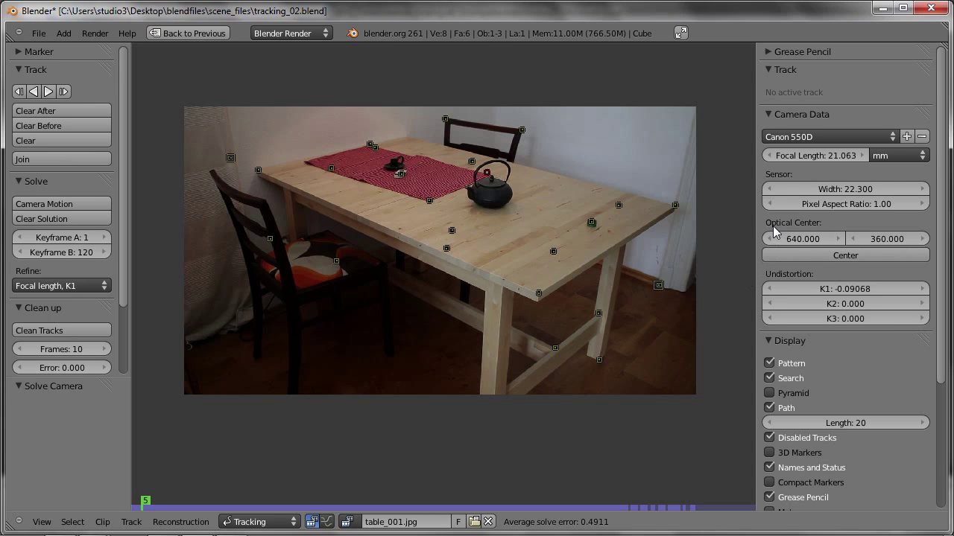
# Step: Expand the Proxy/Timecode settings and enable proxies for the clip
pyautogui.scroll(-4, 779, 233)
pyautogui.scroll(-1, 780, 220)
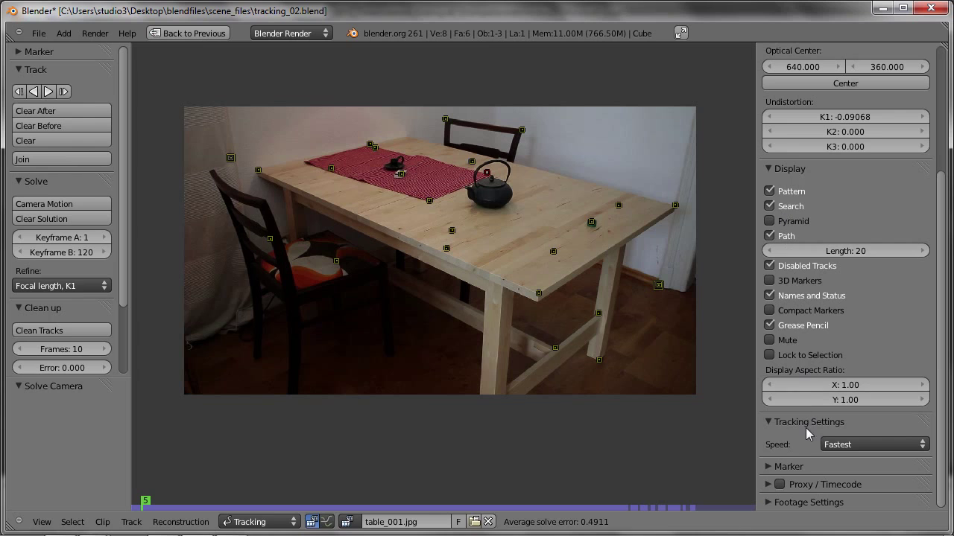
pyautogui.click(780, 485)
pyautogui.scroll(-2, 783, 476)
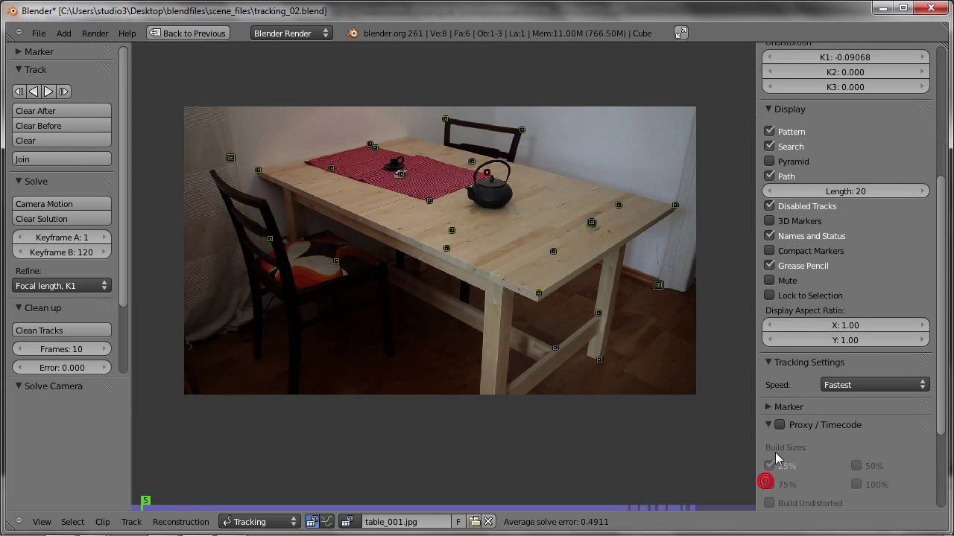
pyautogui.scroll(-3, 790, 455)
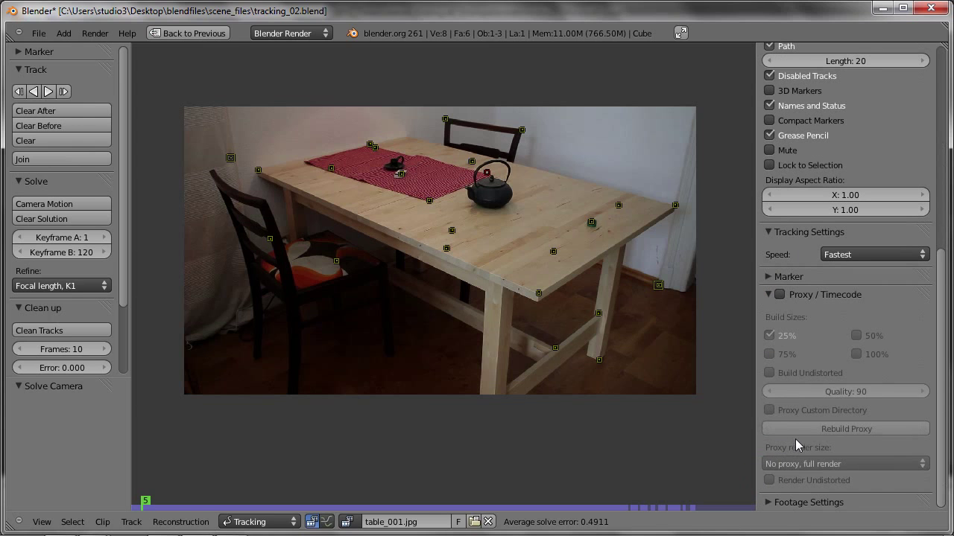
pyautogui.click(779, 295)
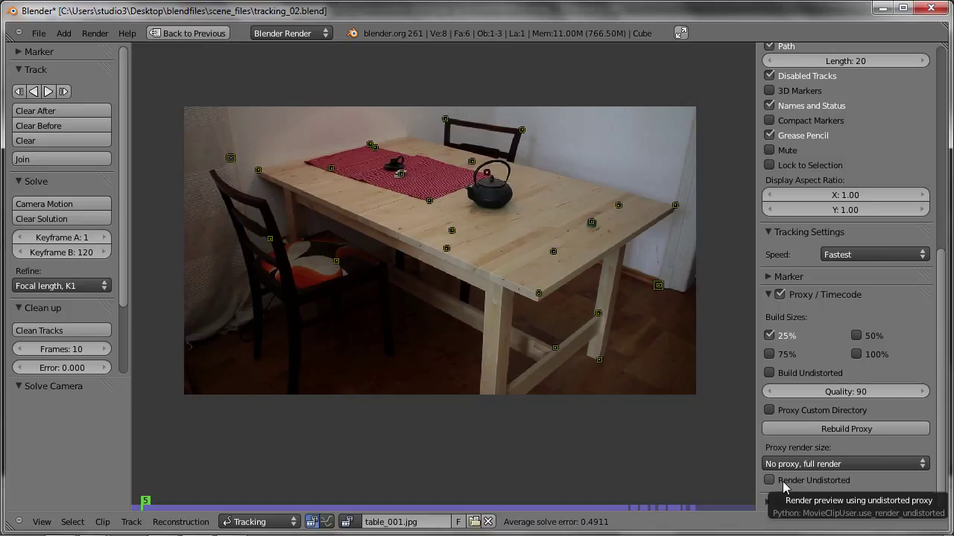
# Step: Toggle Render Undistorted several times to compare distorted and undistorted footage
pyautogui.click(770, 481)
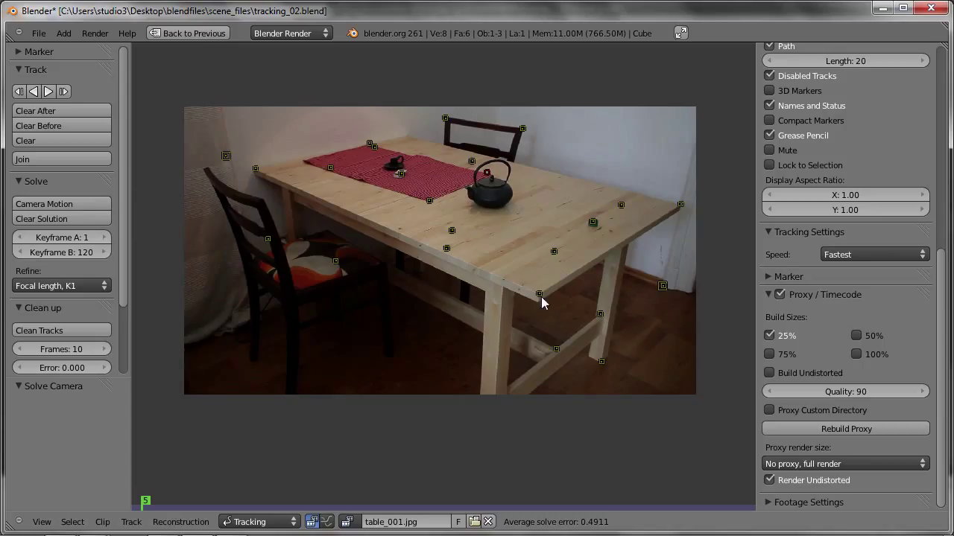
pyautogui.click(769, 481)
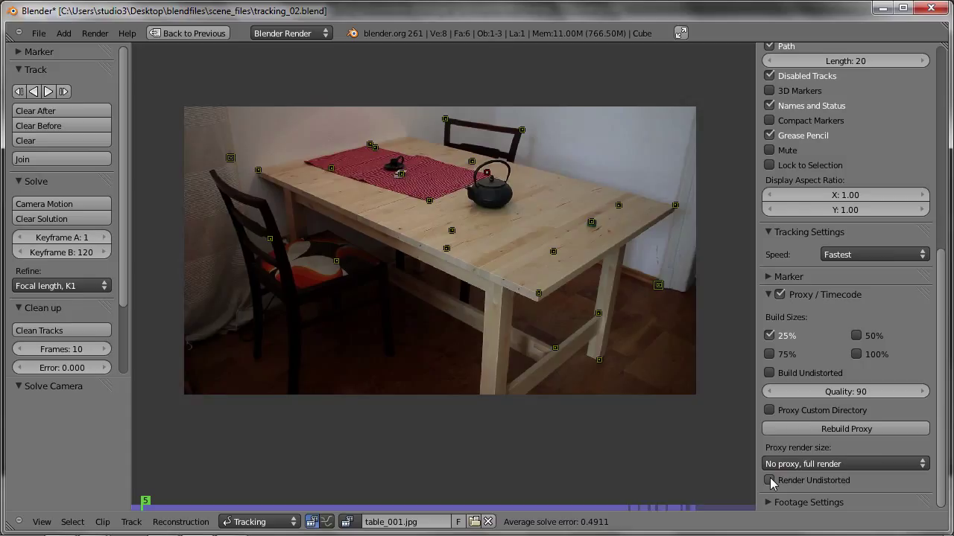
pyautogui.click(770, 480)
pyautogui.click(770, 480)
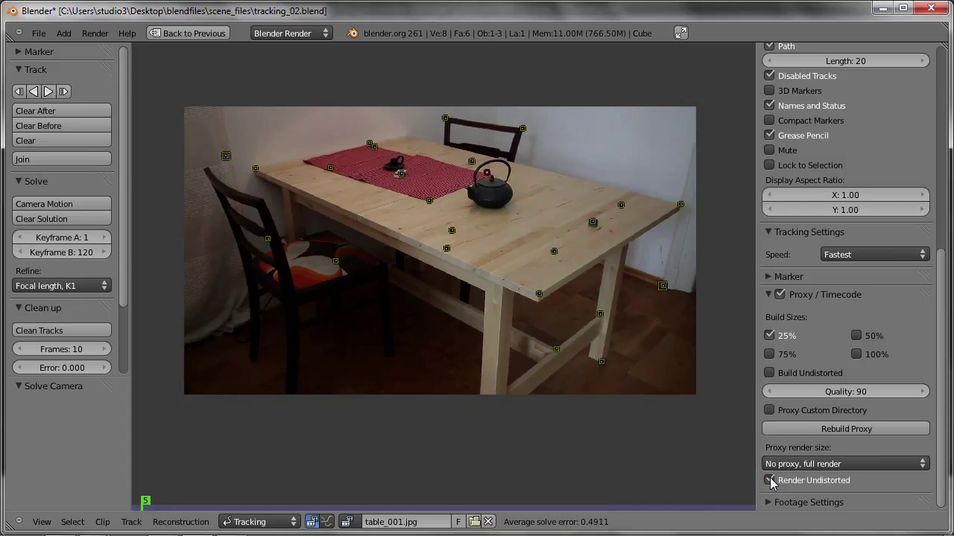
pyautogui.click(770, 480)
pyautogui.click(769, 480)
pyautogui.click(769, 480)
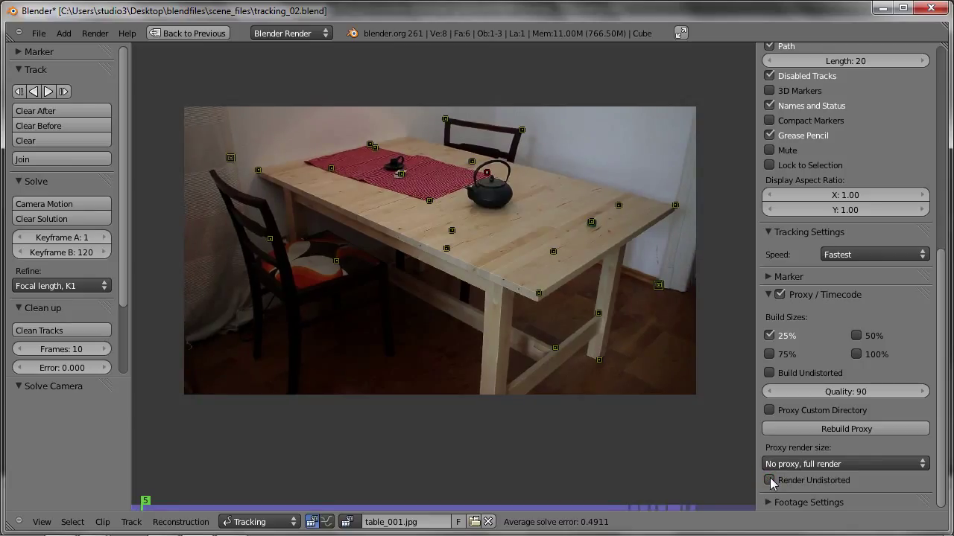
pyautogui.click(770, 481)
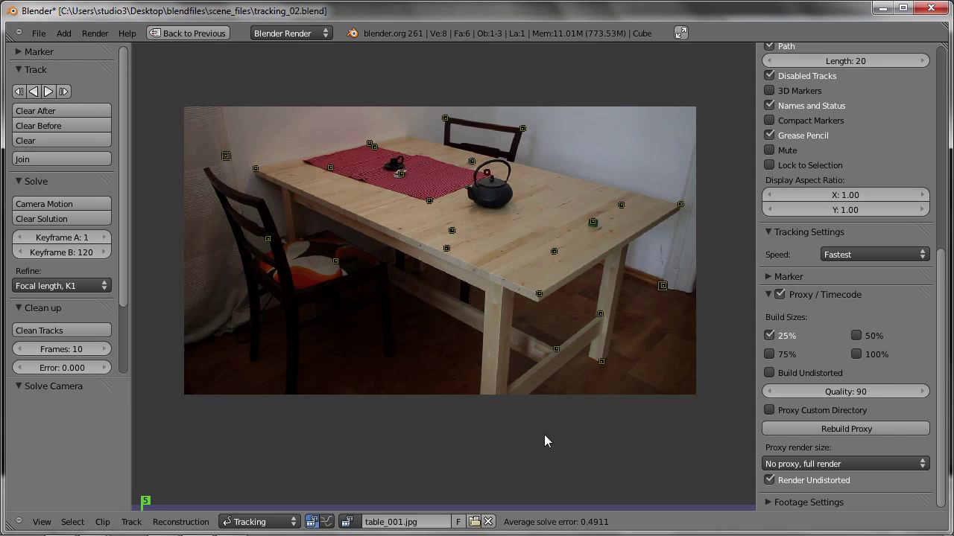
# Step: Return to the normal layout, split the clip editor and make the upper area a 3D View
pyautogui.click(169, 36)
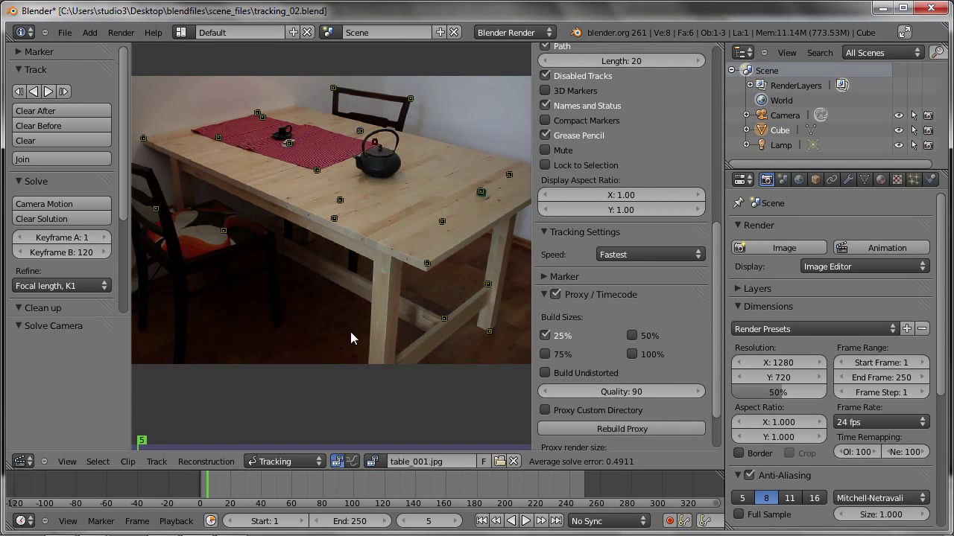
pyautogui.moveTo(719, 43); pyautogui.dragTo(716, 250)
pyautogui.click(22, 253)
pyautogui.click(33, 272)
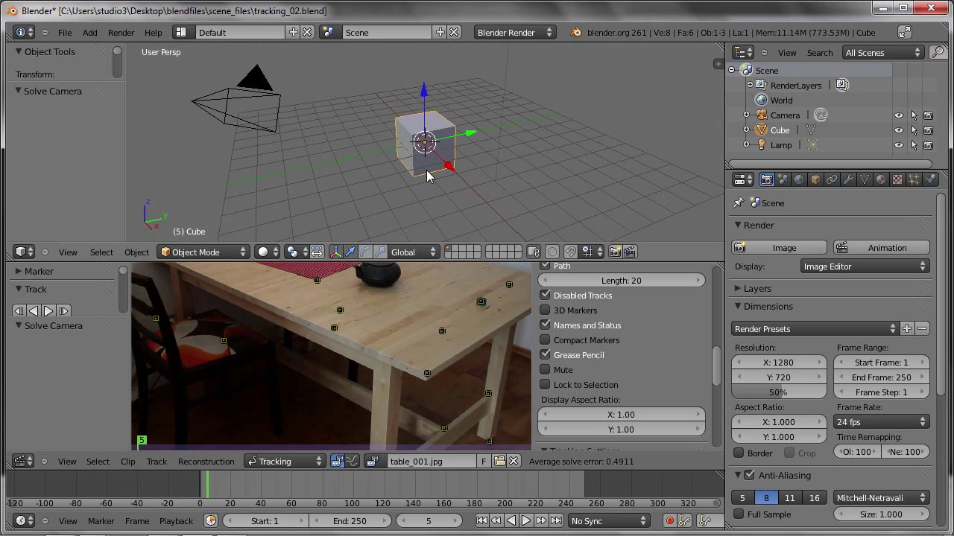
# Step: Look through the scene camera and play the animation, then stop playback
pyautogui.press('KP_0')
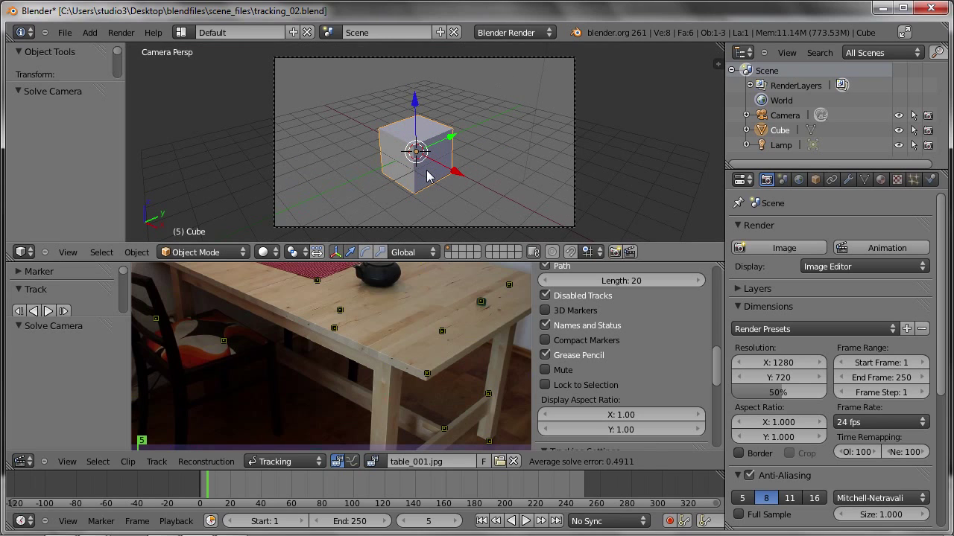
pyautogui.hotkey('alt', 'a')
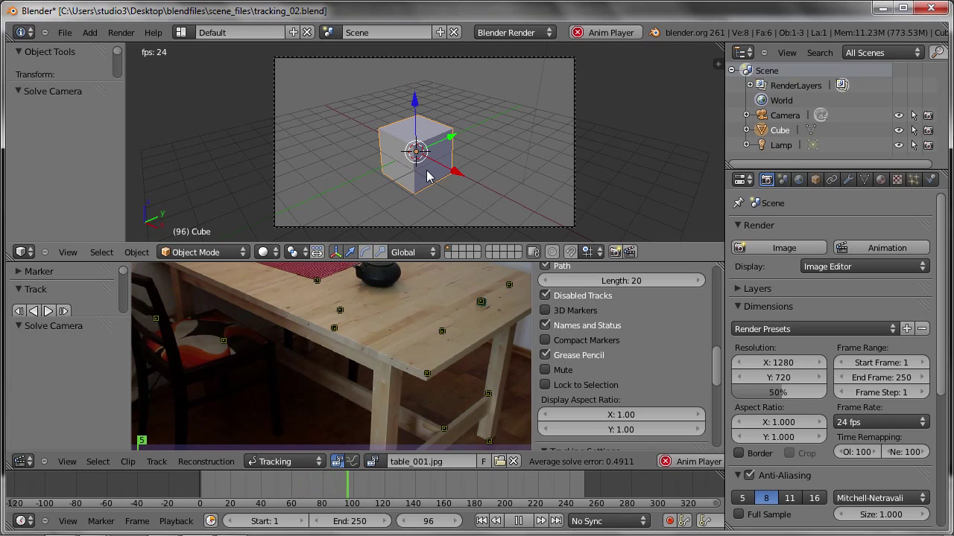
pyautogui.press('Escape')
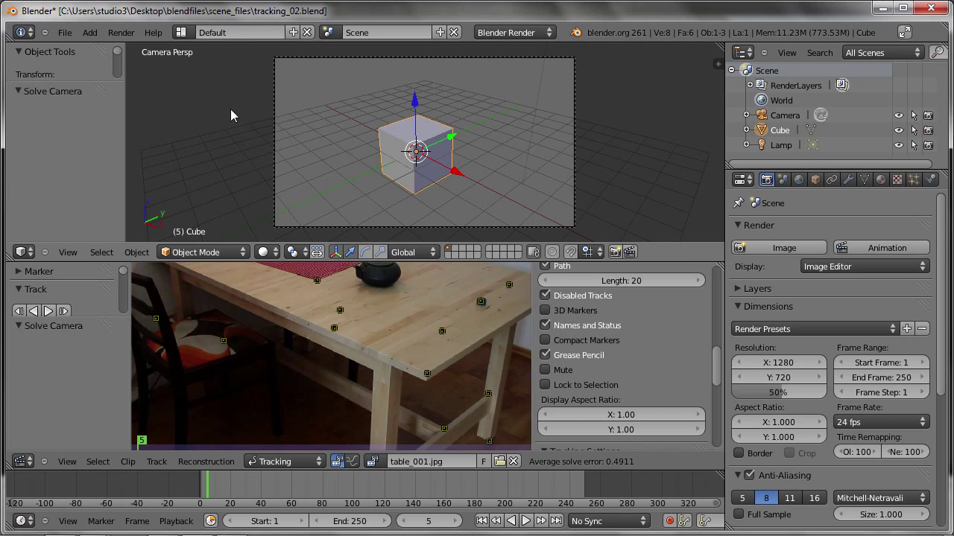
# Step: Select the camera and add a Camera Solver object constraint to it
pyautogui.rightClick(273, 94)
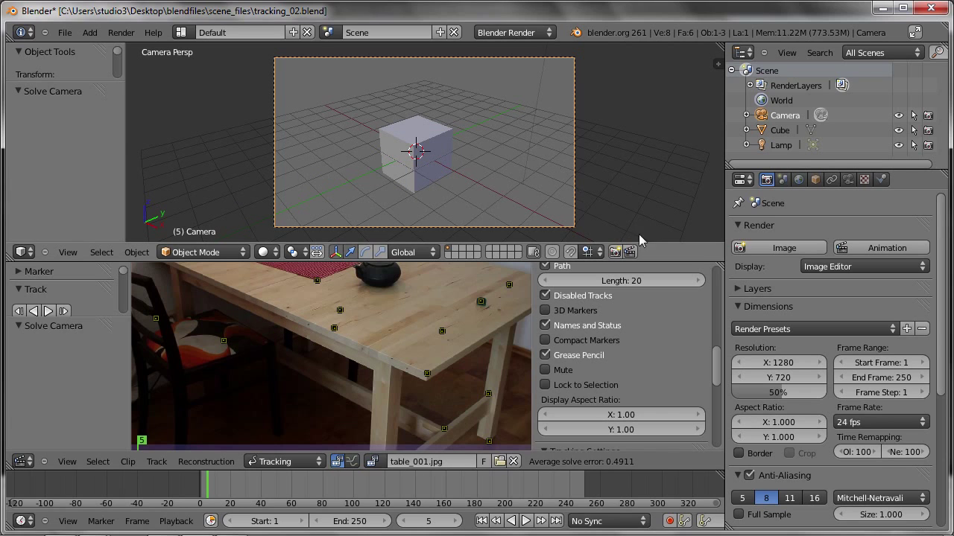
pyautogui.click(832, 180)
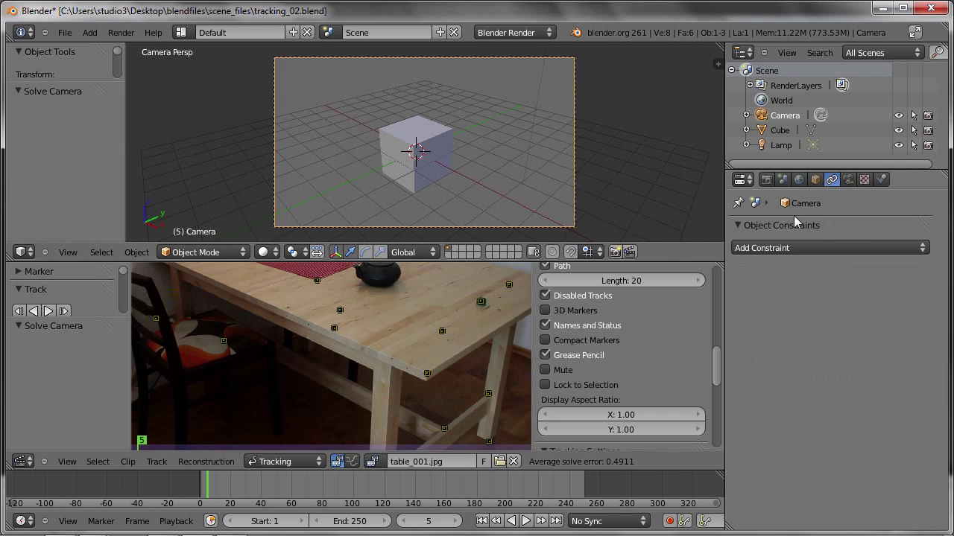
pyautogui.click(778, 248)
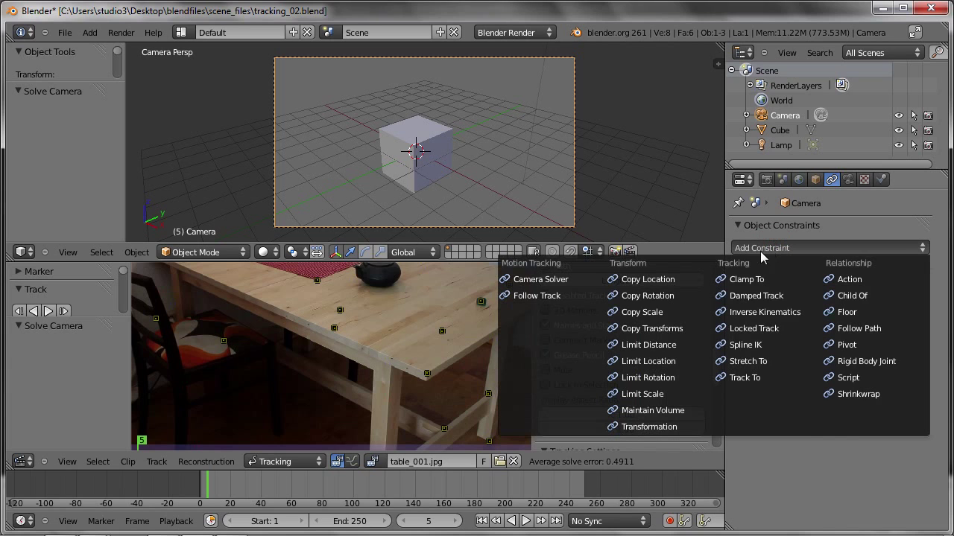
pyautogui.click(540, 279)
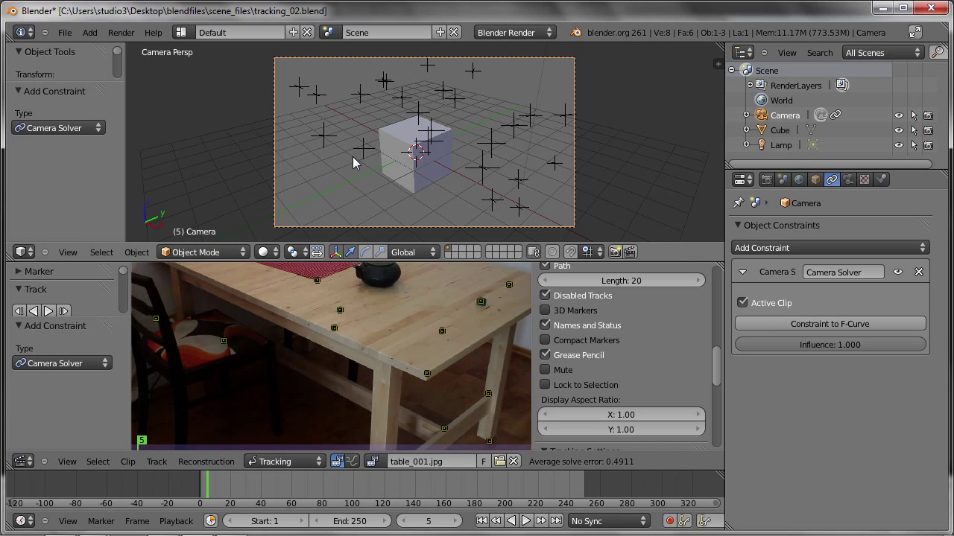
pyautogui.hotkey('alt', 'a')
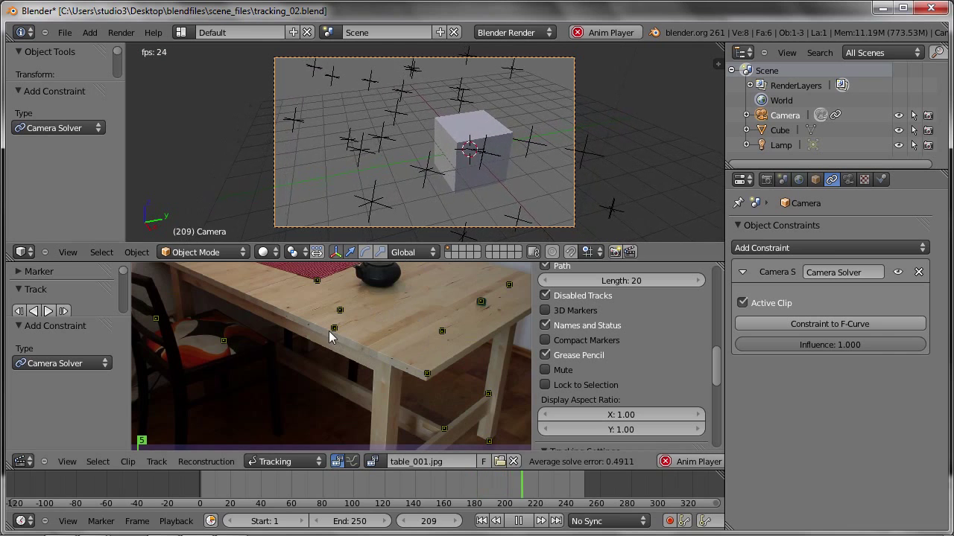
pyautogui.press('Escape')
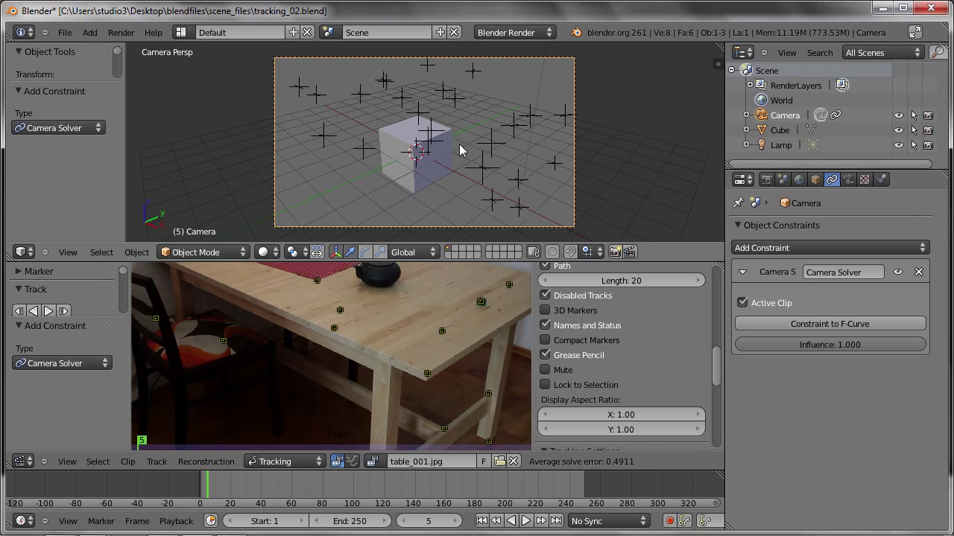
pyautogui.scroll(-1, 419, 328)
pyautogui.scroll(-1, 417, 335)
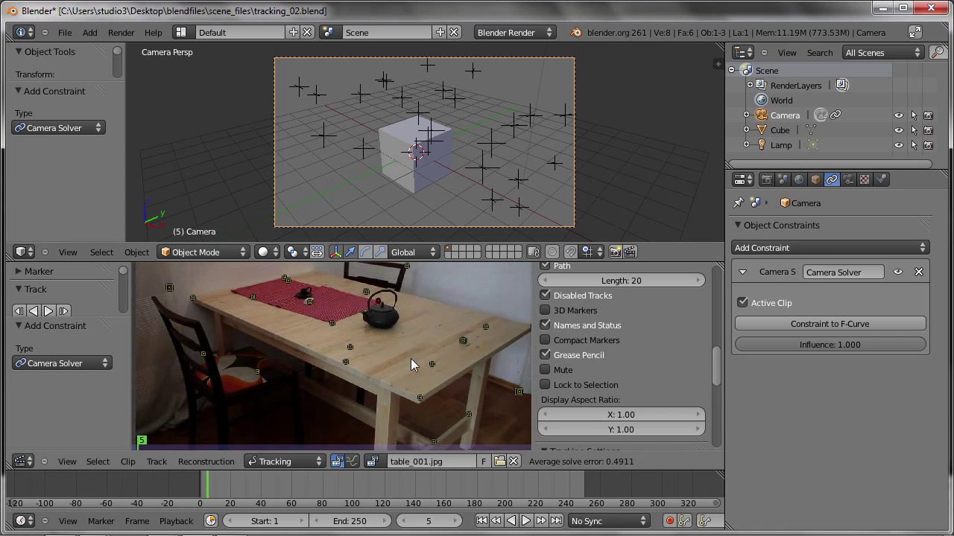
pyautogui.click(349, 349)
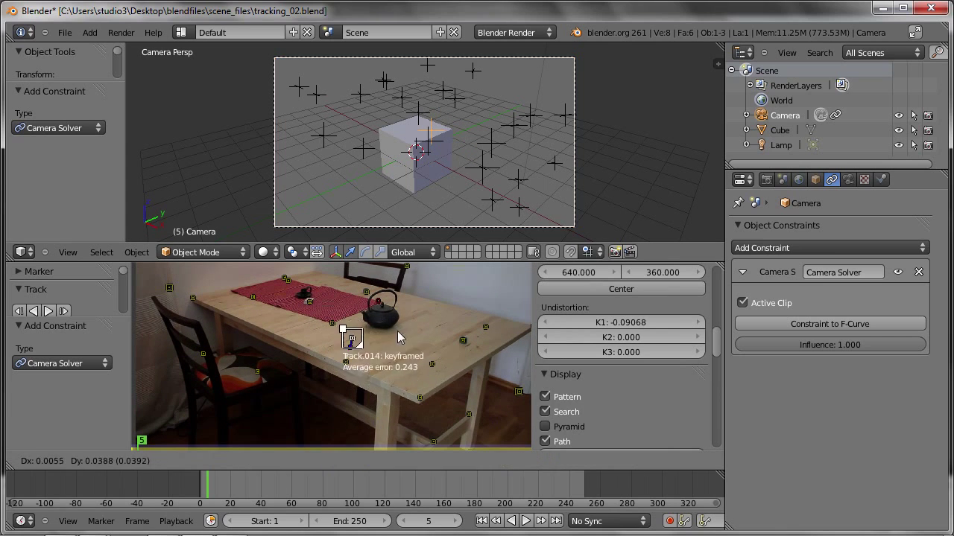
pyautogui.moveTo(618, 143)
pyautogui.mouseDown(button='middle')
pyautogui.moveTo(493, 165)
pyautogui.moveTo(476, 155)
pyautogui.moveTo(473, 127)
pyautogui.moveTo(509, 146)
pyautogui.moveTo(488, 104)
pyautogui.mouseUp(button='middle')
pyautogui.moveTo(429, 159)
pyautogui.mouseDown(button='middle')
pyautogui.moveTo(423, 148)
pyautogui.moveTo(392, 190)
pyautogui.moveTo(395, 171)
pyautogui.moveTo(428, 138)
pyautogui.moveTo(392, 194)
pyautogui.mouseUp(button='middle')
pyautogui.hotkey('alt', 'a')
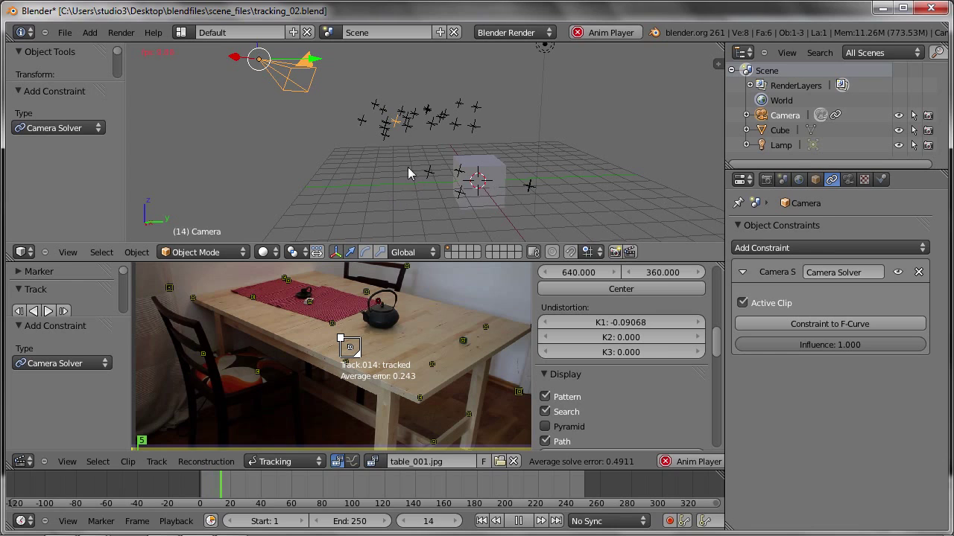
pyautogui.press('Escape')
pyautogui.press('KP_0')
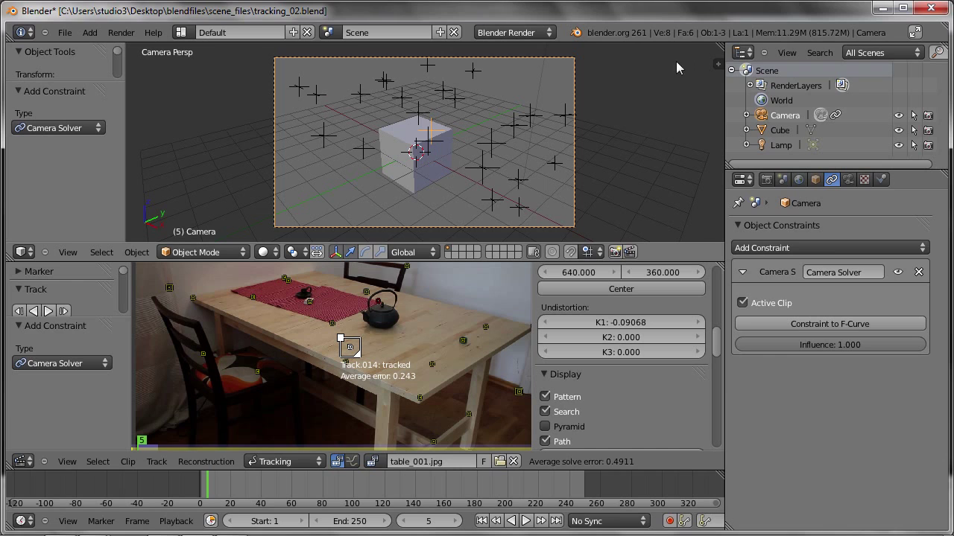
# Step: In the sidebar, enable Background Images with a Movie Clip using Camera Clip, then preview playback
pyautogui.press('n')
pyautogui.scroll(-3, 619, 123)
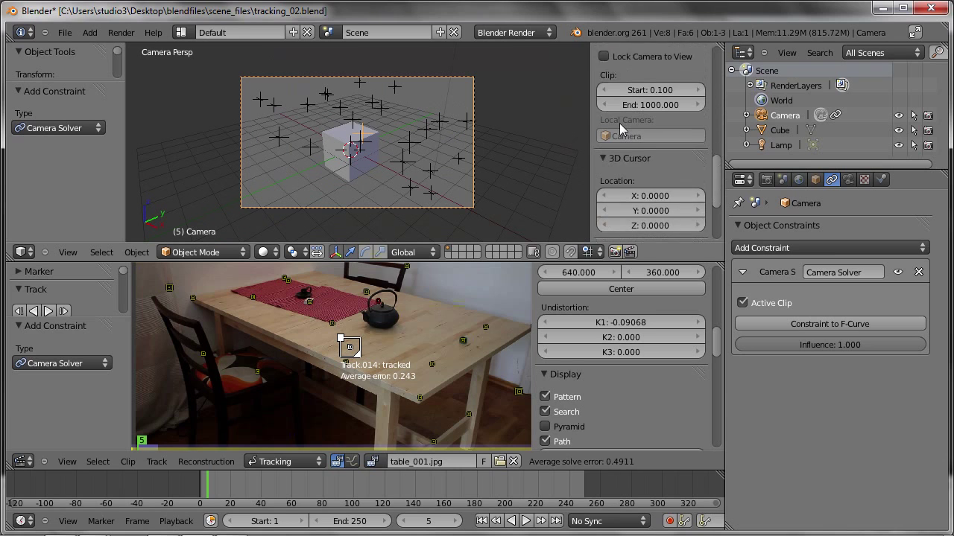
pyautogui.scroll(-4, 619, 123)
pyautogui.click(609, 215)
pyautogui.scroll(-1, 611, 216)
pyautogui.click(615, 189)
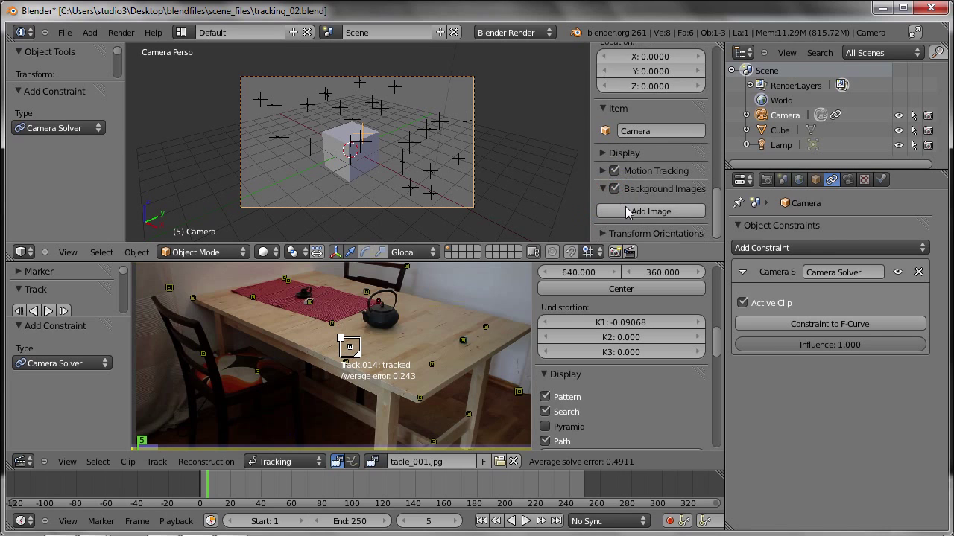
pyautogui.click(618, 210)
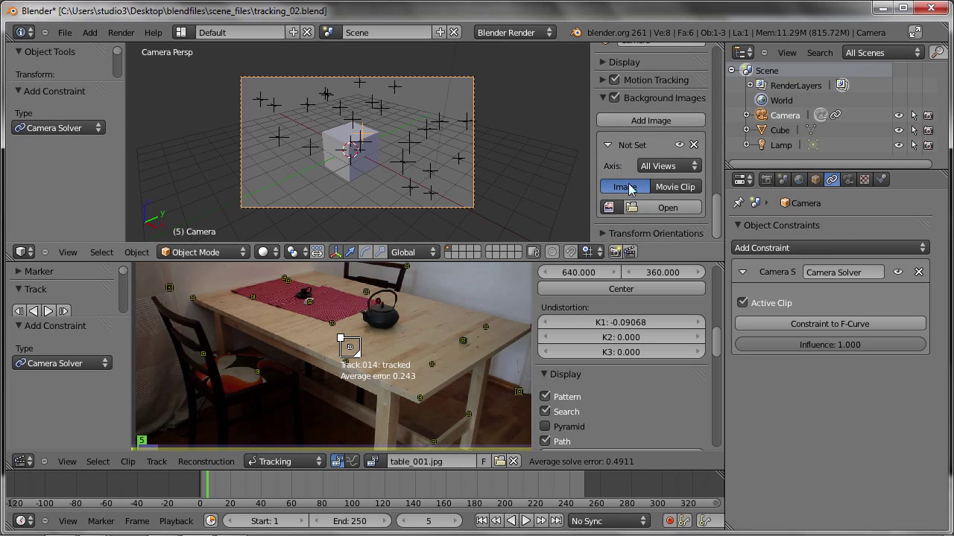
pyautogui.click(667, 187)
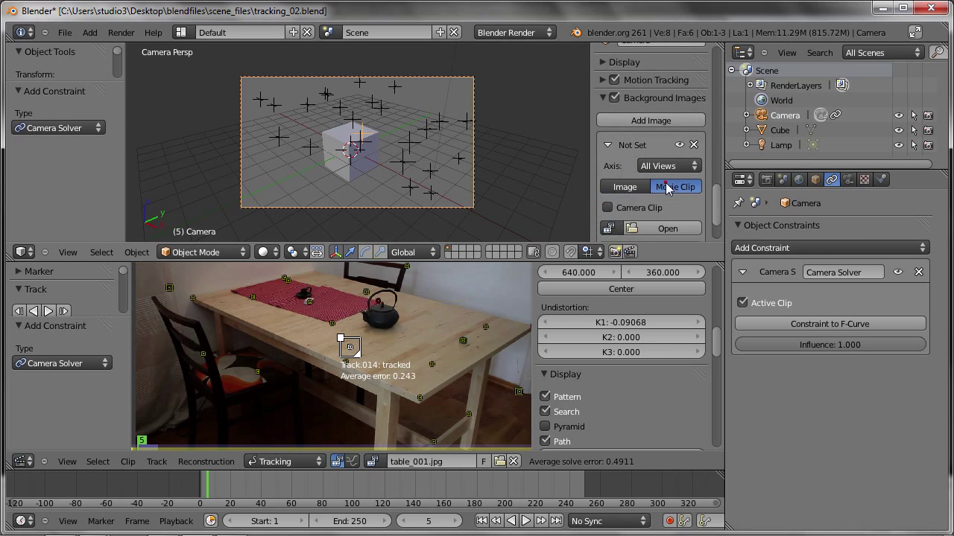
pyautogui.click(608, 207)
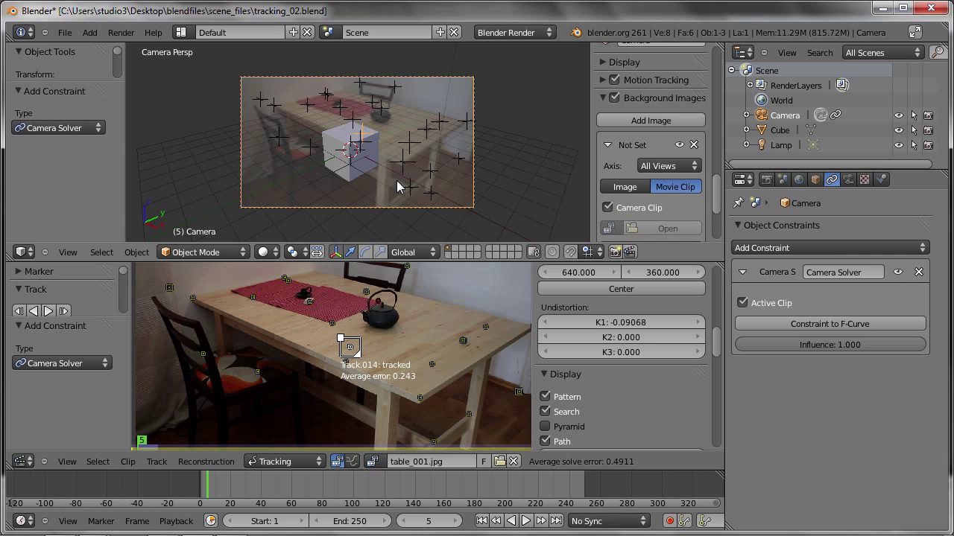
pyautogui.hotkey('alt', 'a')
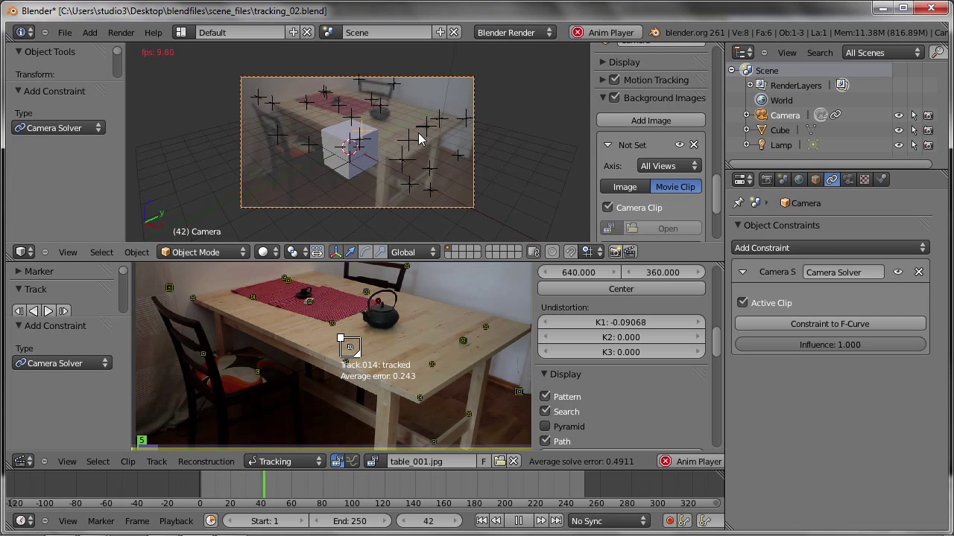
pyautogui.press('Escape')
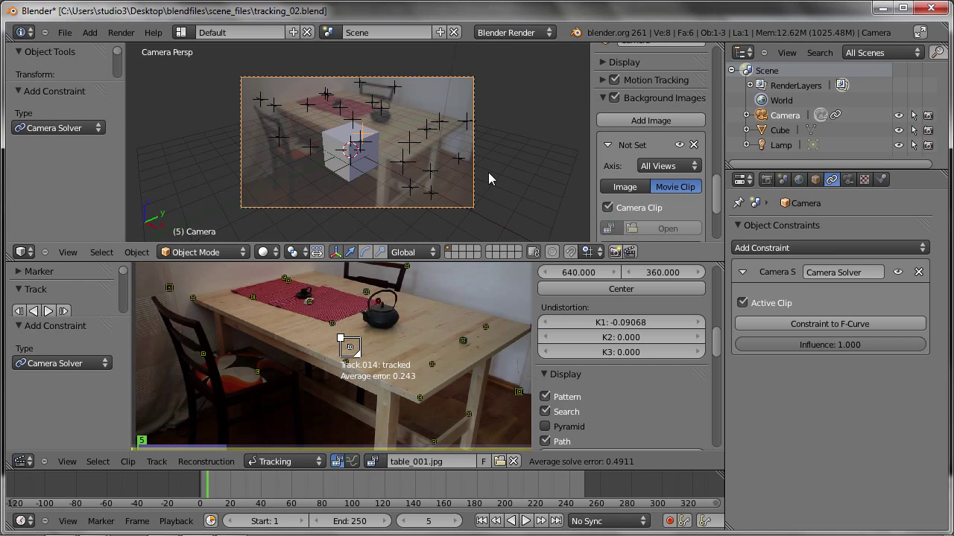
# Step: Replace the background with the tracked clip and set its Axis to All Views
pyautogui.click(693, 145)
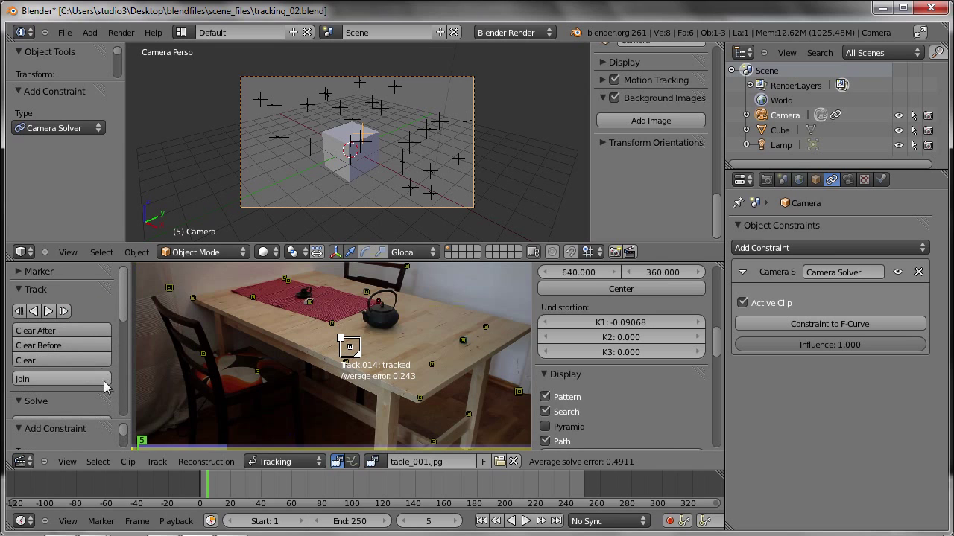
pyautogui.scroll(-5, 49, 336)
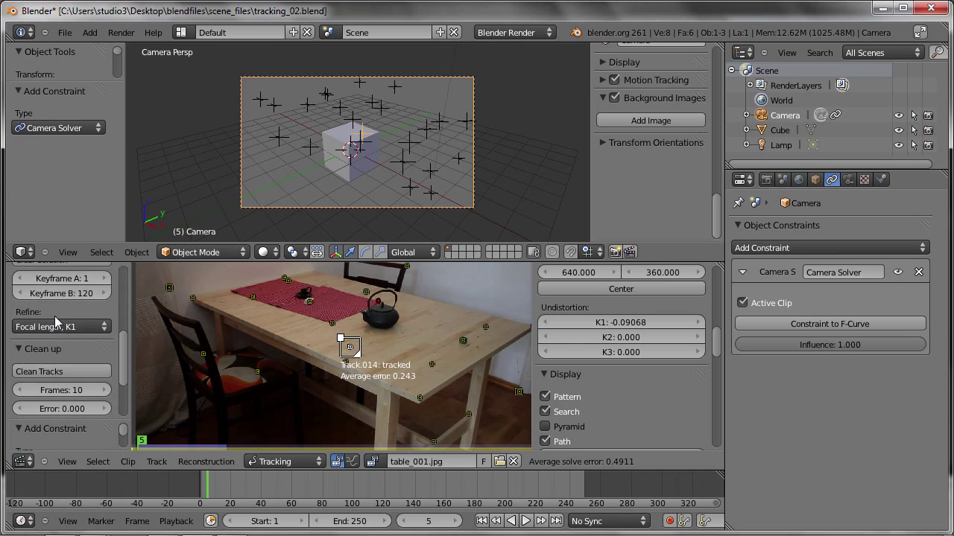
pyautogui.scroll(-3, 54, 316)
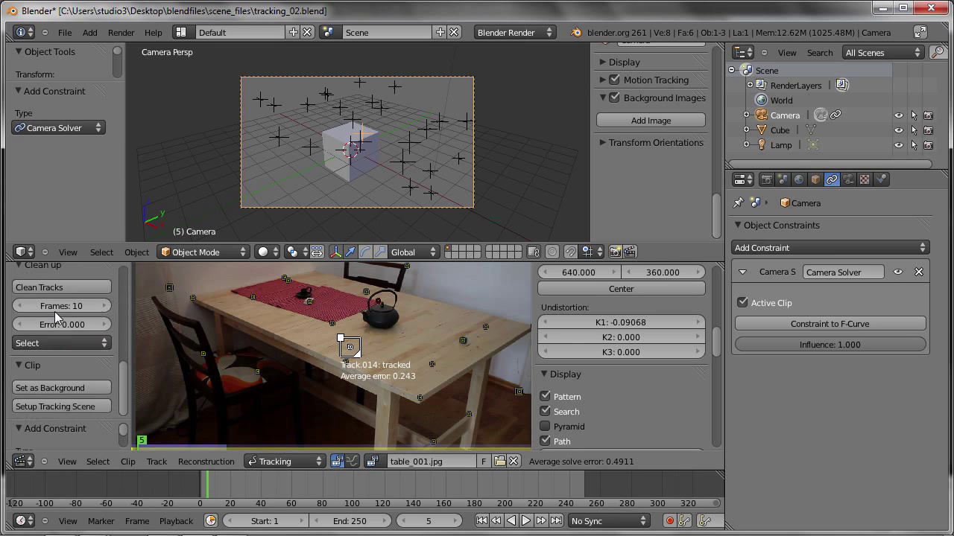
pyautogui.click(43, 387)
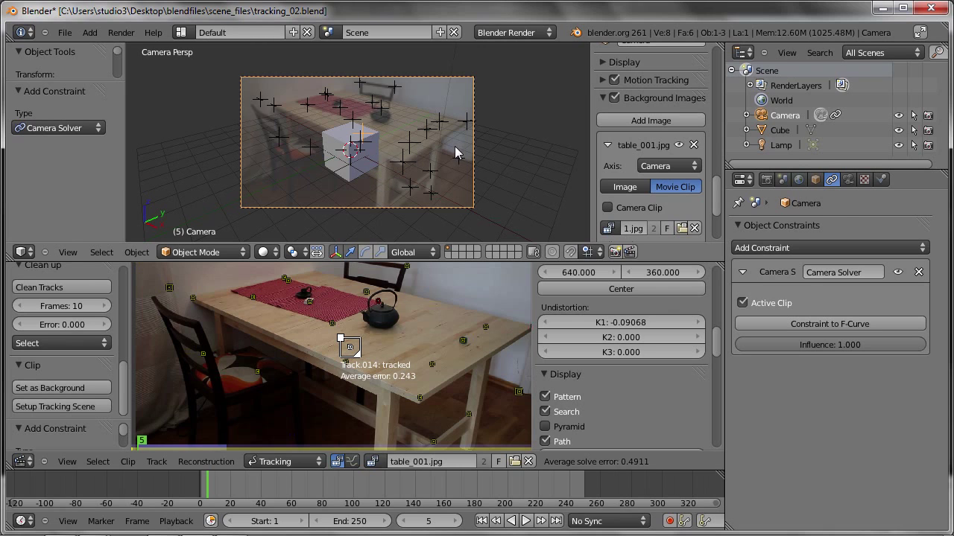
pyautogui.click(649, 165)
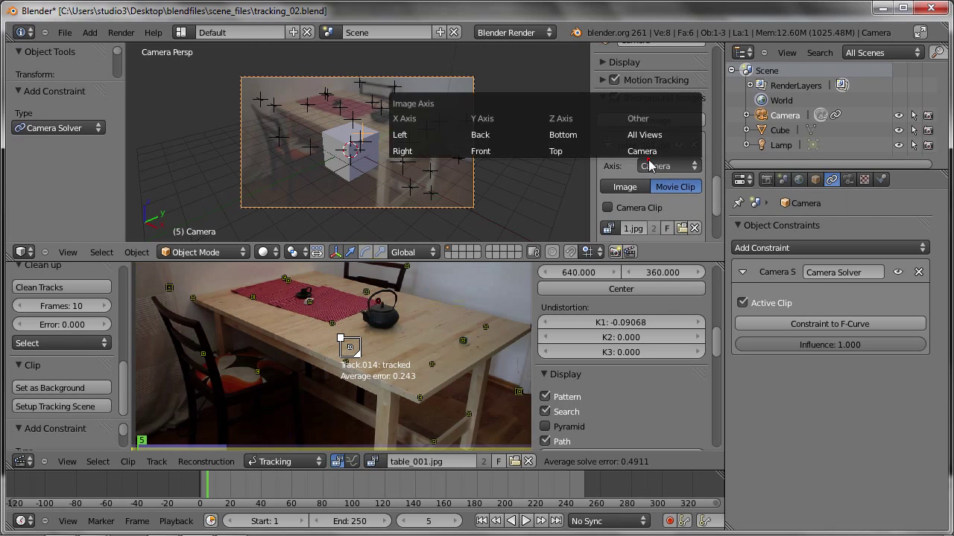
pyautogui.click(643, 134)
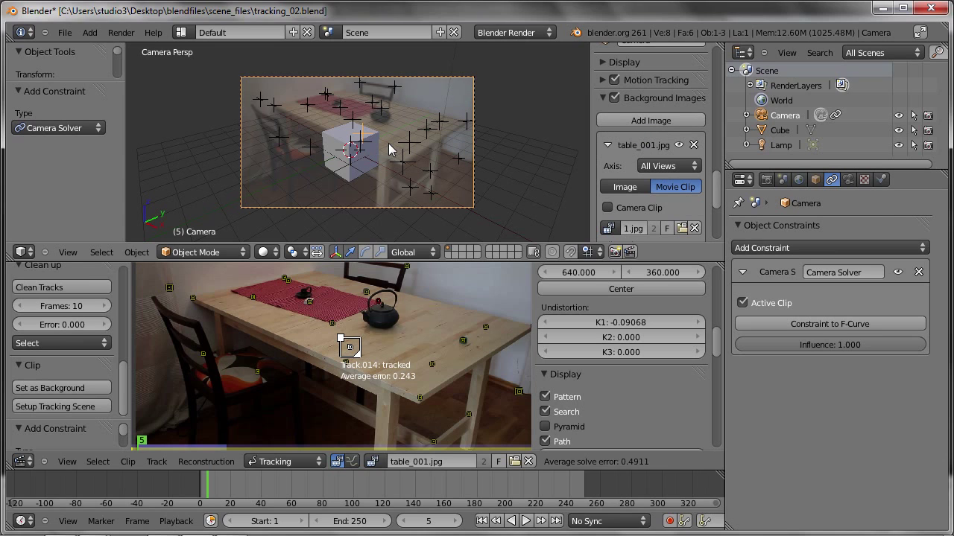
# Step: Inspect the footage and tracks from the front, right and top orthographic views
pyautogui.press('KP_1')
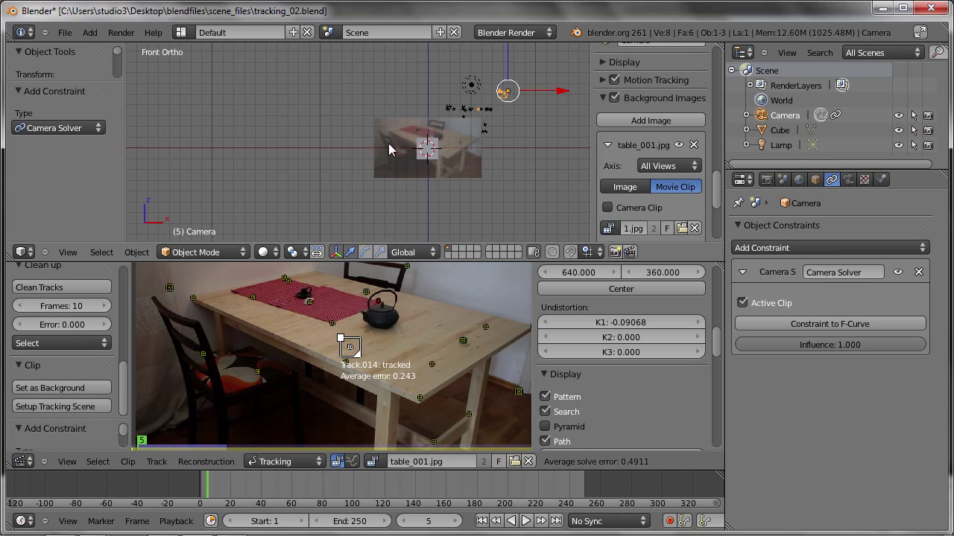
pyautogui.press('KP_3')
pyautogui.press('KP_7')
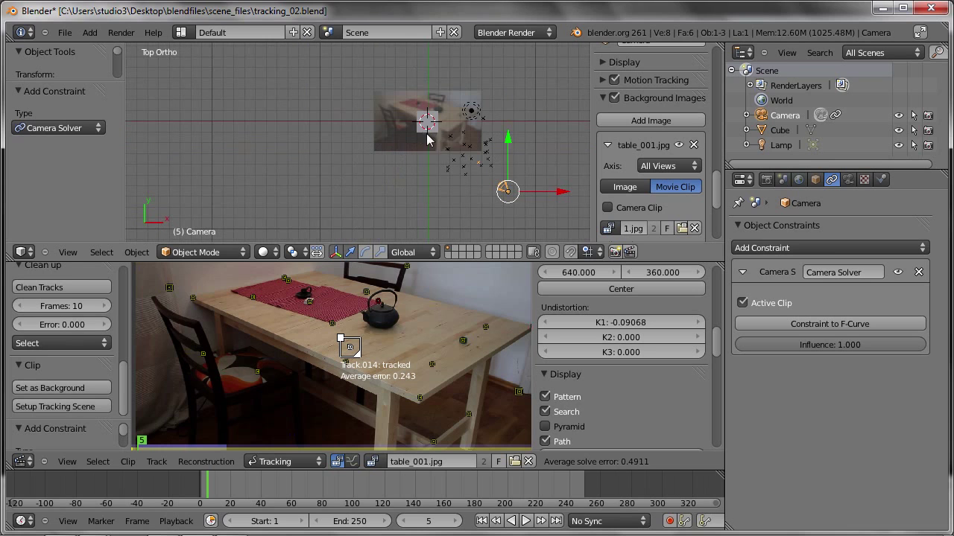
pyautogui.scroll(3, 438, 138)
pyautogui.keyDown('shift'); pyautogui.moveTo(402, 108); pyautogui.dragTo(346, 178, button='middle'); pyautogui.keyUp('shift')
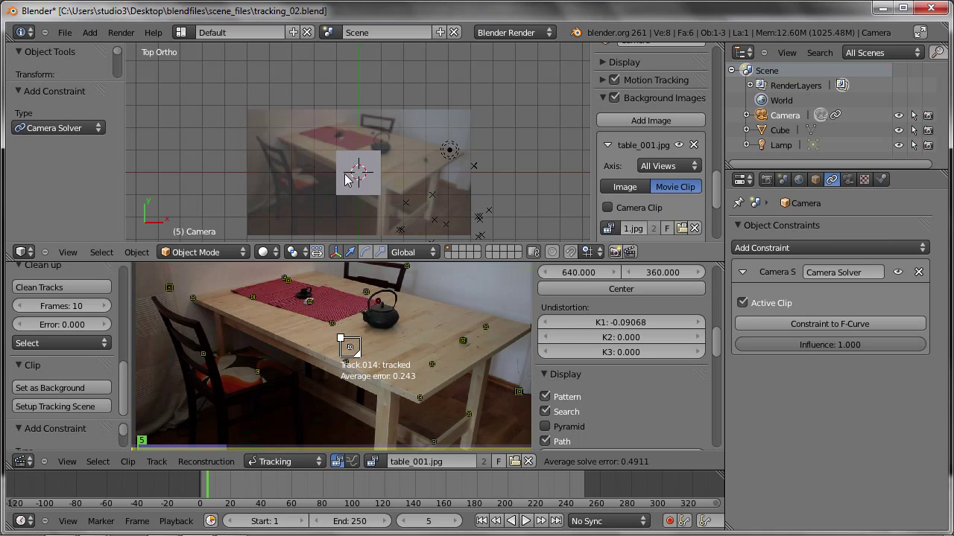
# Step: Set the background Axis back to Camera, return to camera view and preview the tracked motion
pyautogui.click(639, 168)
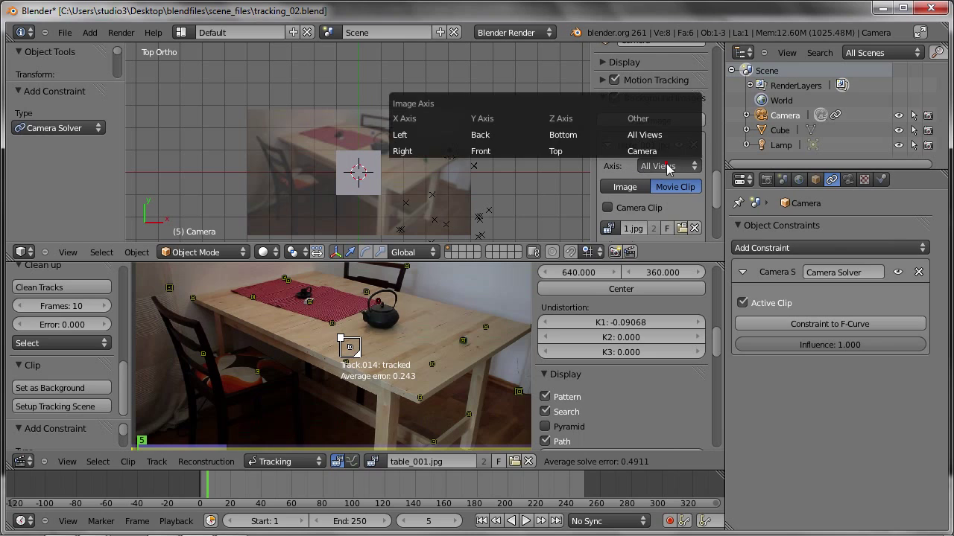
pyautogui.click(647, 151)
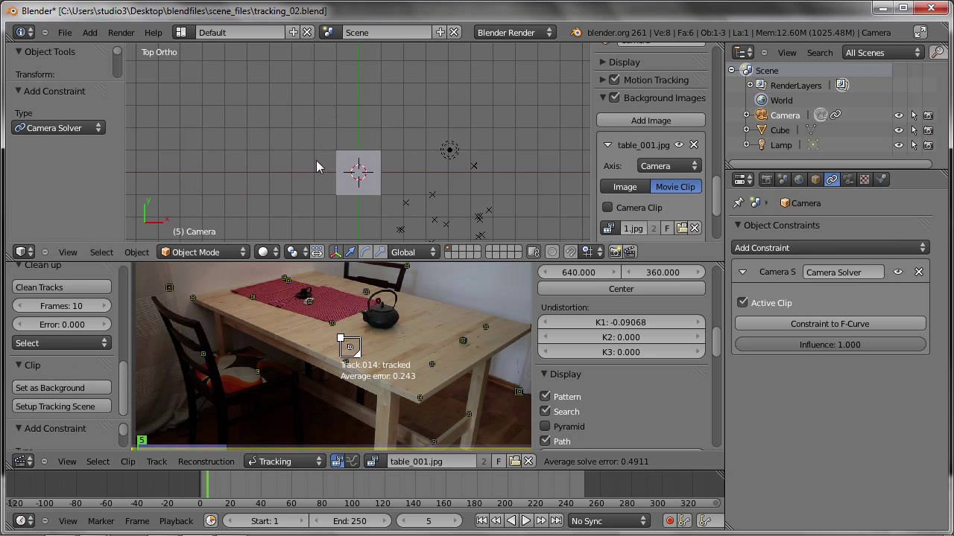
pyautogui.press('KP_0')
pyautogui.press('Home')
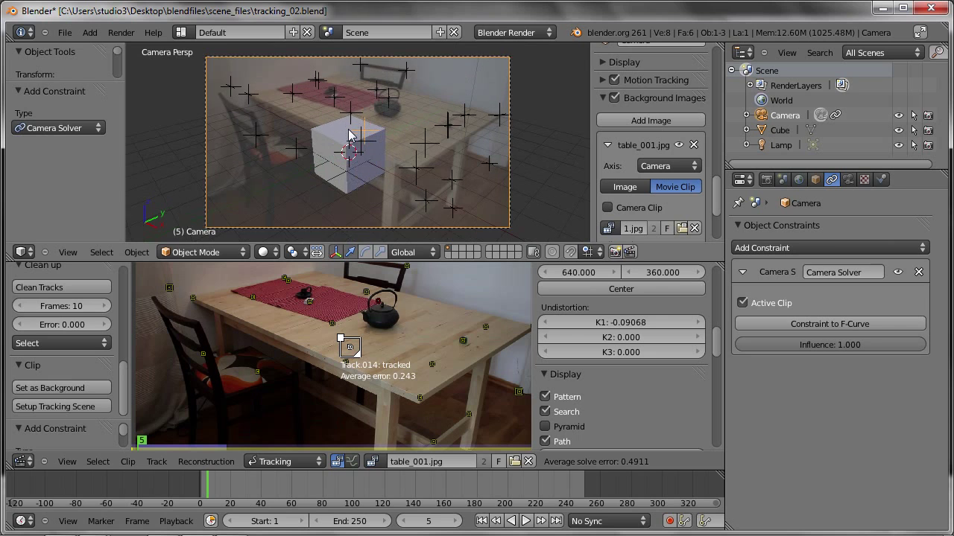
pyautogui.hotkey('alt', 'a')
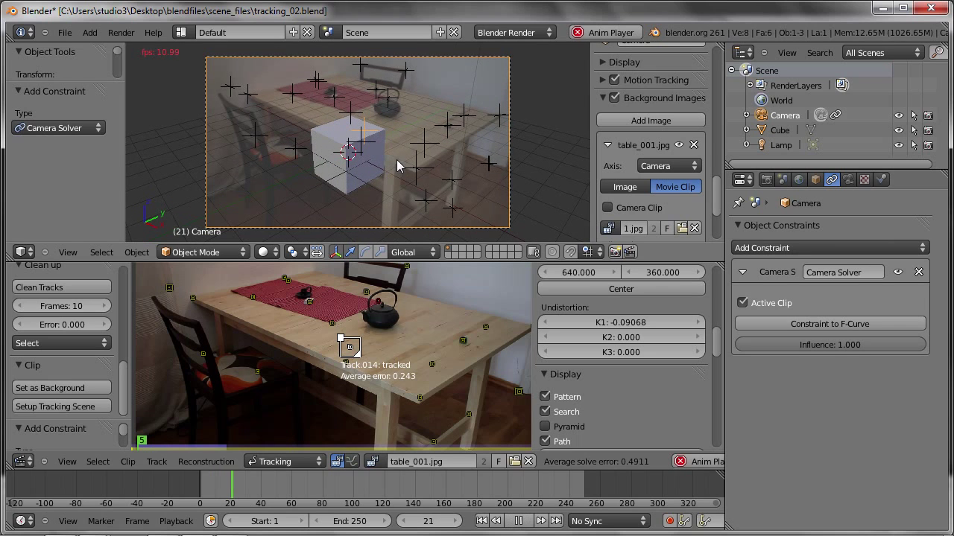
pyautogui.press('Escape')
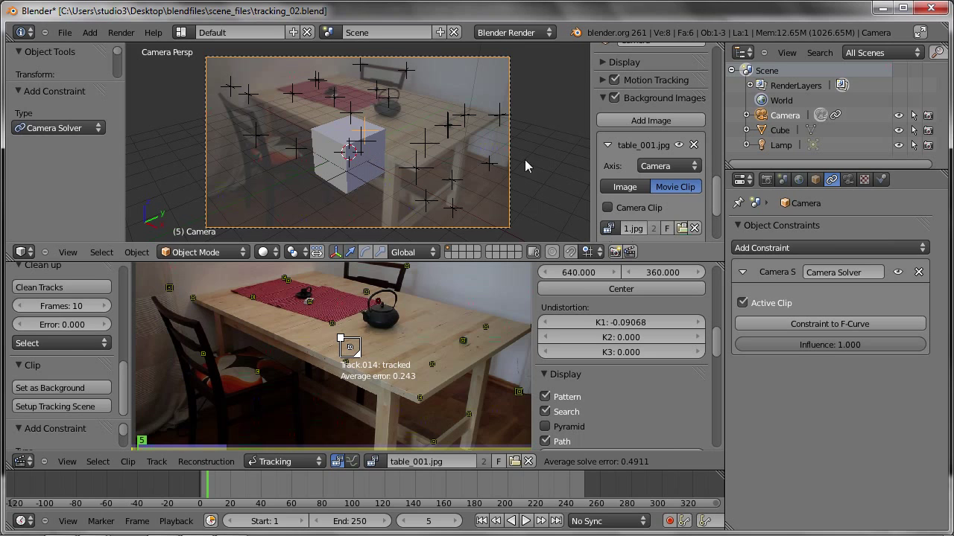
# Step: Remove the background image and Camera Solver constraint, run Setup Tracking Scene, then select Ground and Cube
pyautogui.click(694, 145)
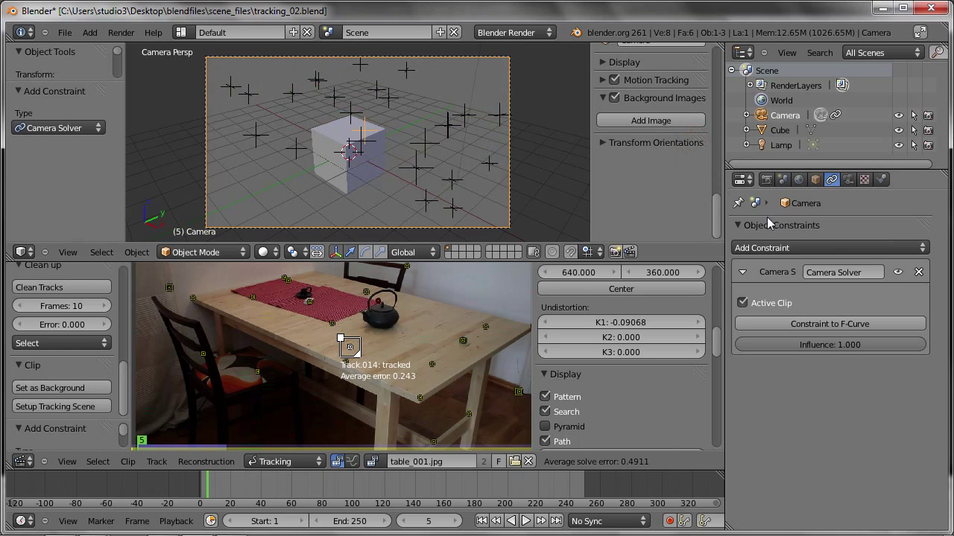
pyautogui.click(918, 272)
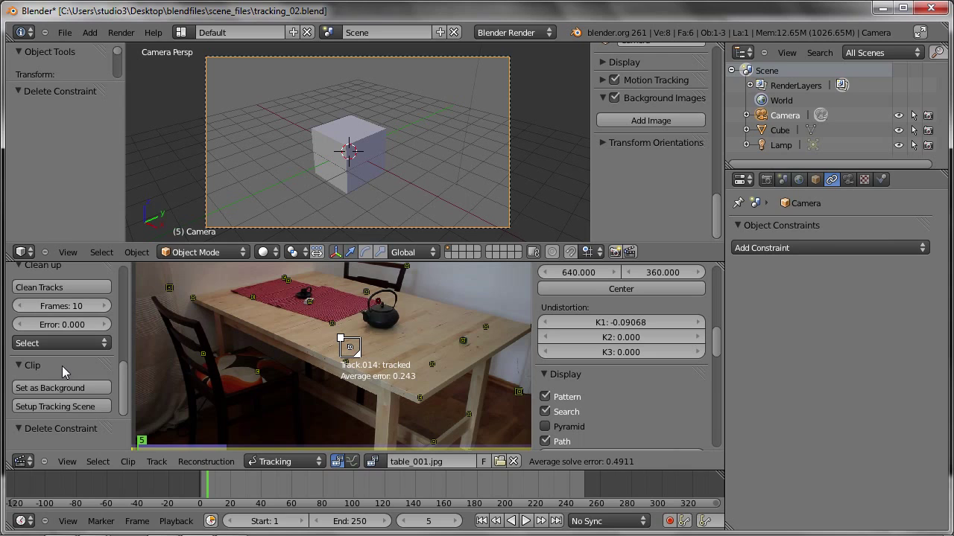
pyautogui.click(41, 403)
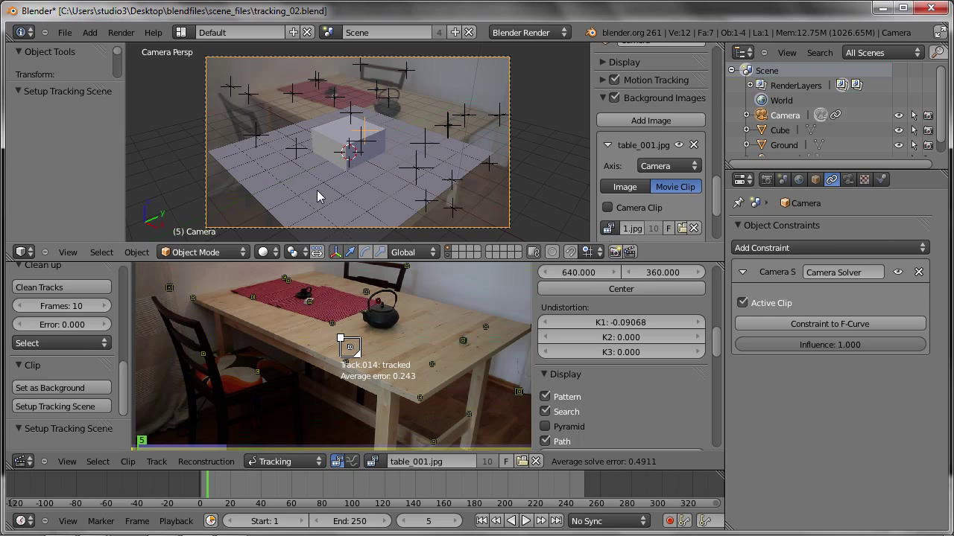
pyautogui.rightClick(272, 179)
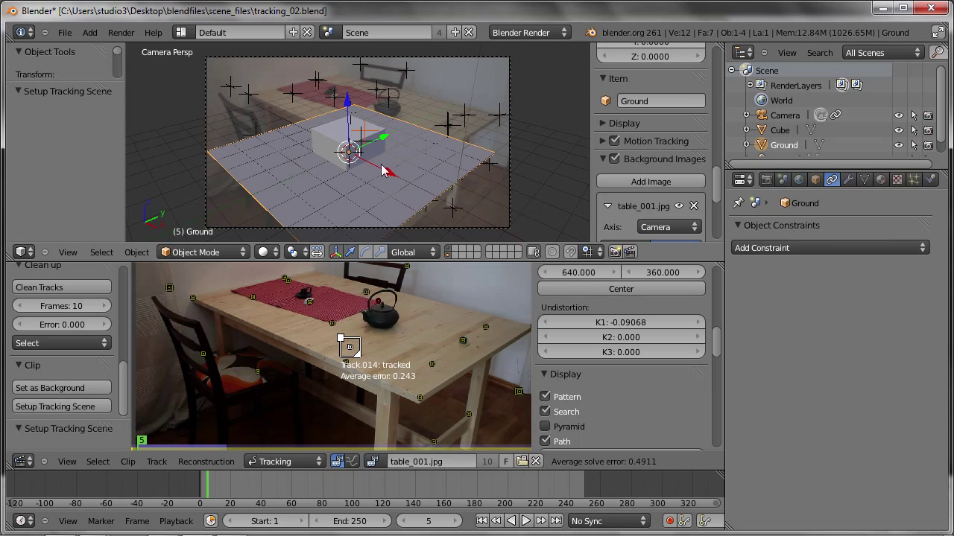
pyautogui.rightClick(326, 135)
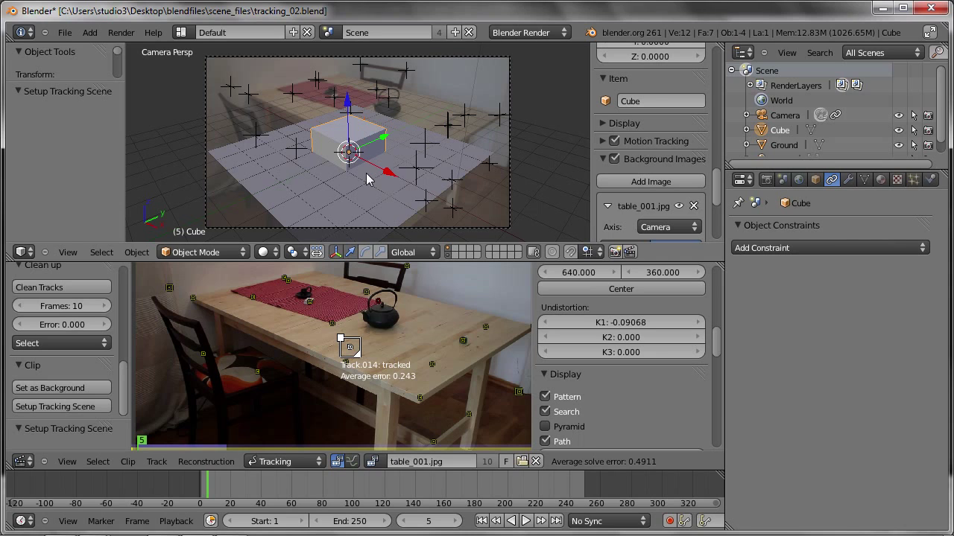
# Step: In Render properties, expand Layers and view the Background, then Foreground, render layers
pyautogui.click(766, 180)
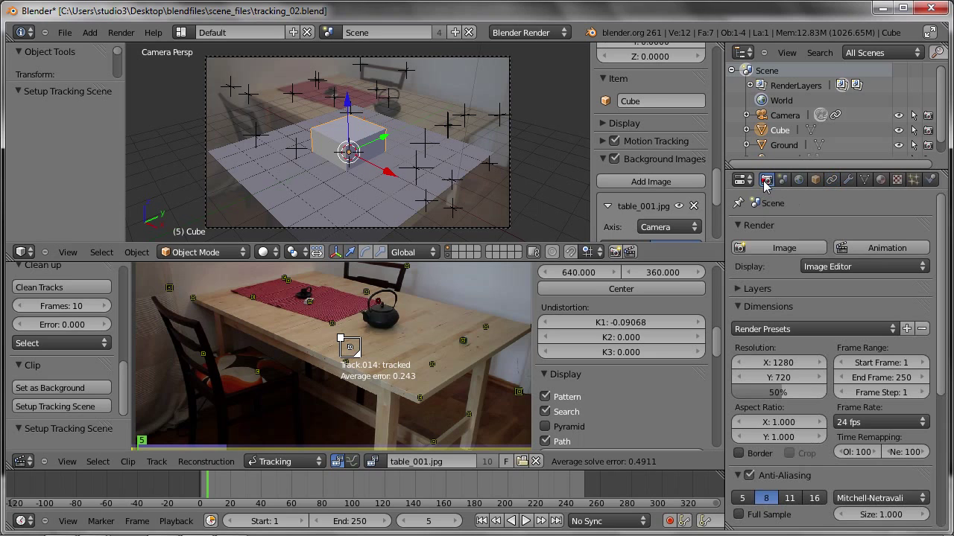
pyautogui.click(745, 288)
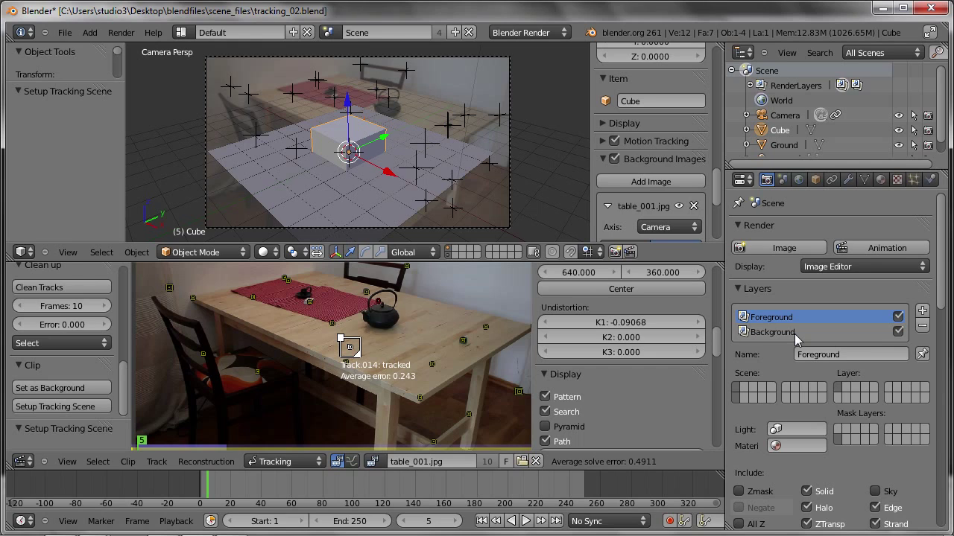
pyautogui.click(794, 334)
pyautogui.click(781, 319)
# Step: Maximize the 3D view in quad view, zoom the Right Ortho view, select Ground, then restore the layout
pyautogui.hotkey('ctrl', 'Up')
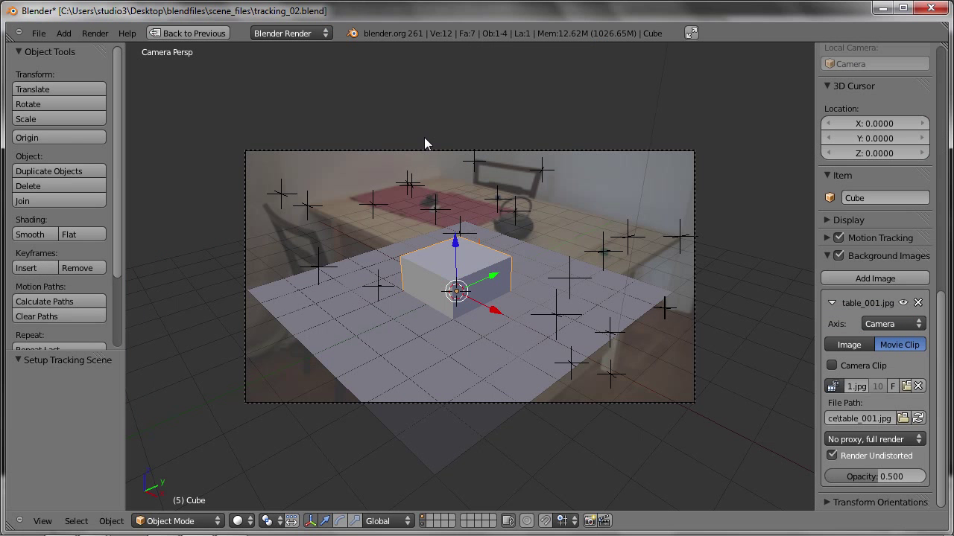
pyautogui.hotkey('ctrl', 'alt', 'q')
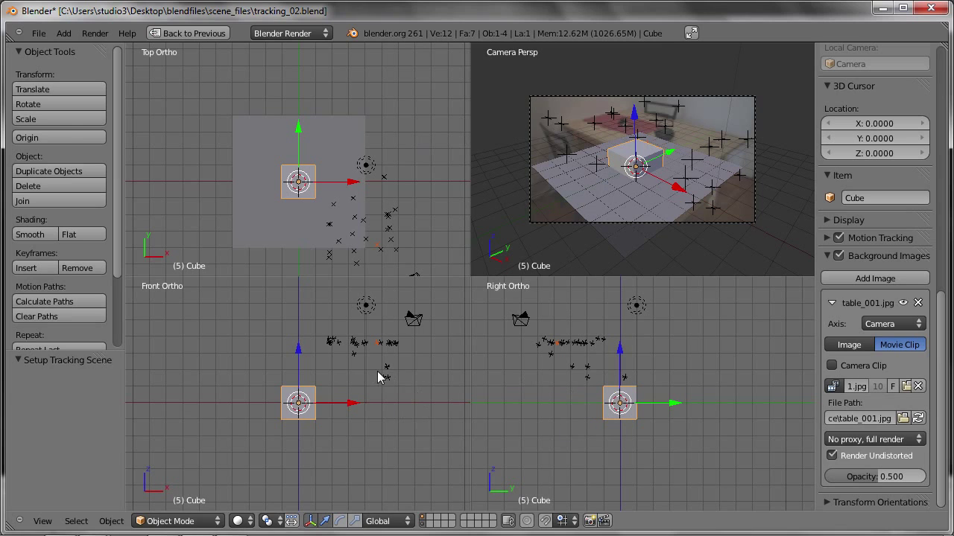
pyautogui.scroll(1, 600, 396)
pyautogui.scroll(1, 588, 378)
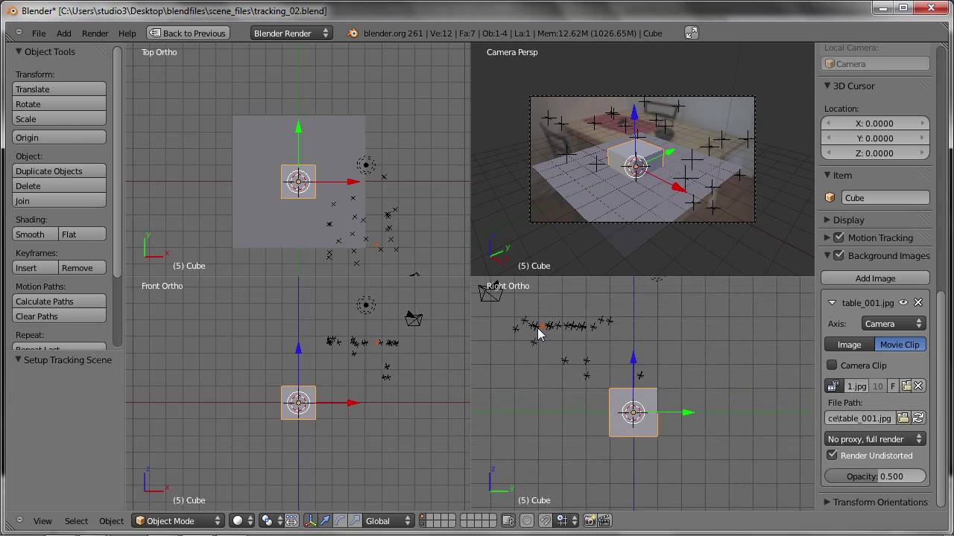
pyautogui.scroll(3, 550, 329)
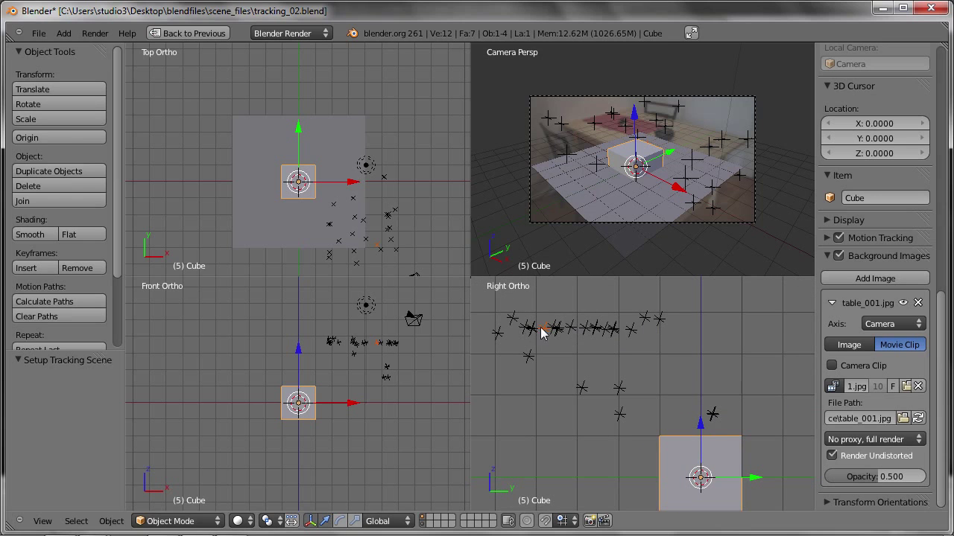
pyautogui.scroll(-4, 555, 330)
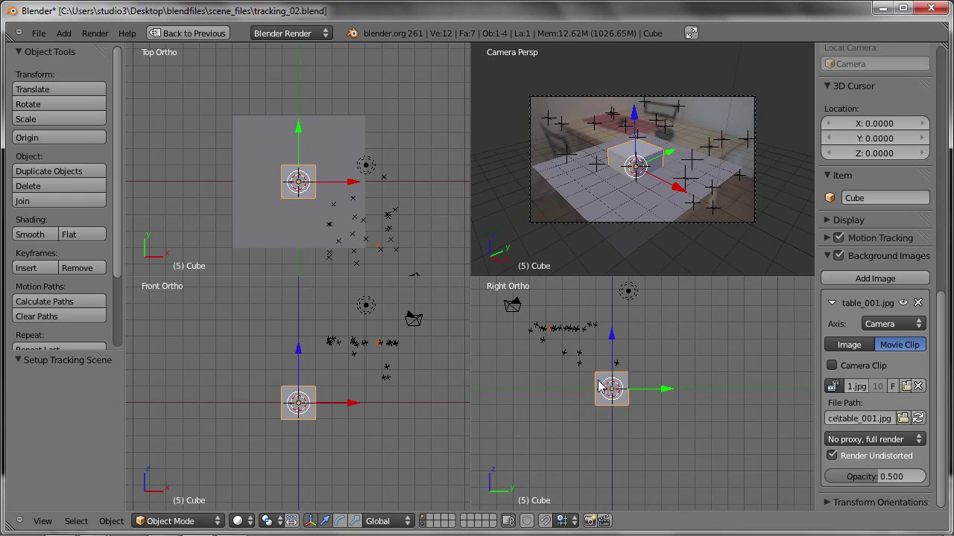
pyautogui.rightClick(626, 201)
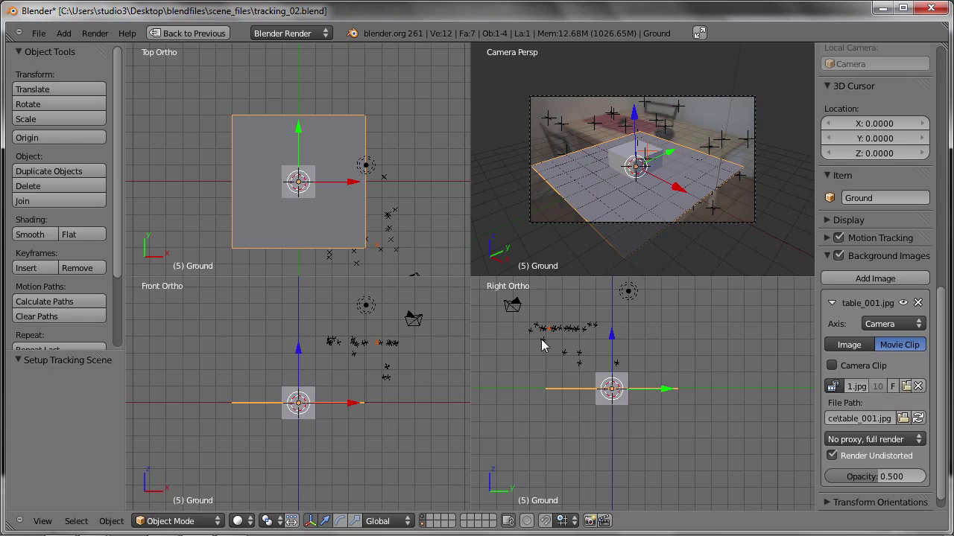
pyautogui.hotkey('ctrl', 'Up')
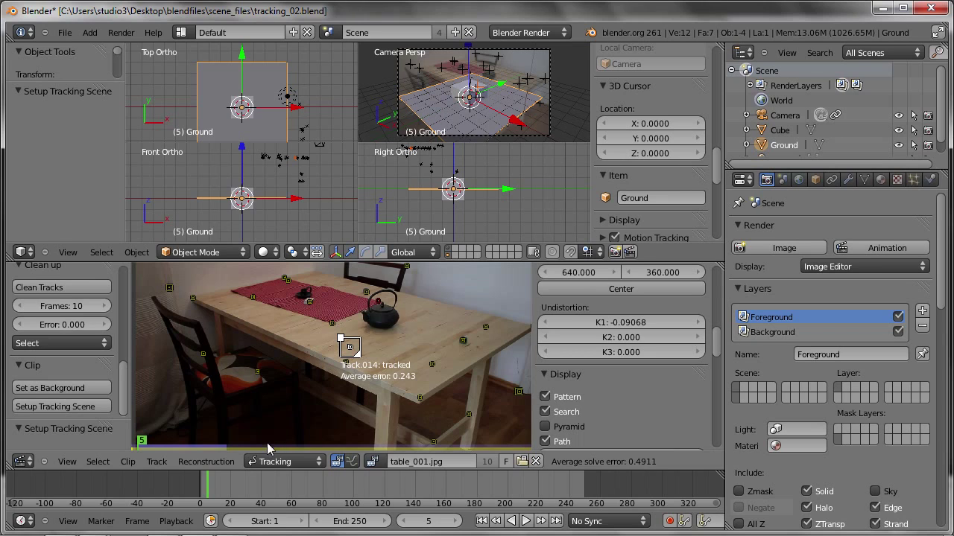
# Step: Switch the clip editor Mode from Tracking to Reconstruction and maximize it to fill the window
pyautogui.click(281, 463)
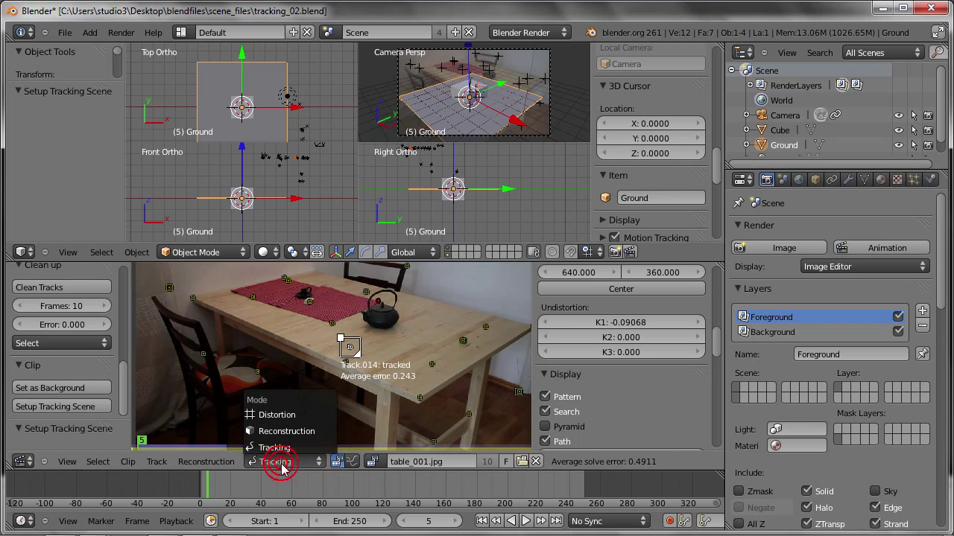
pyautogui.click(267, 432)
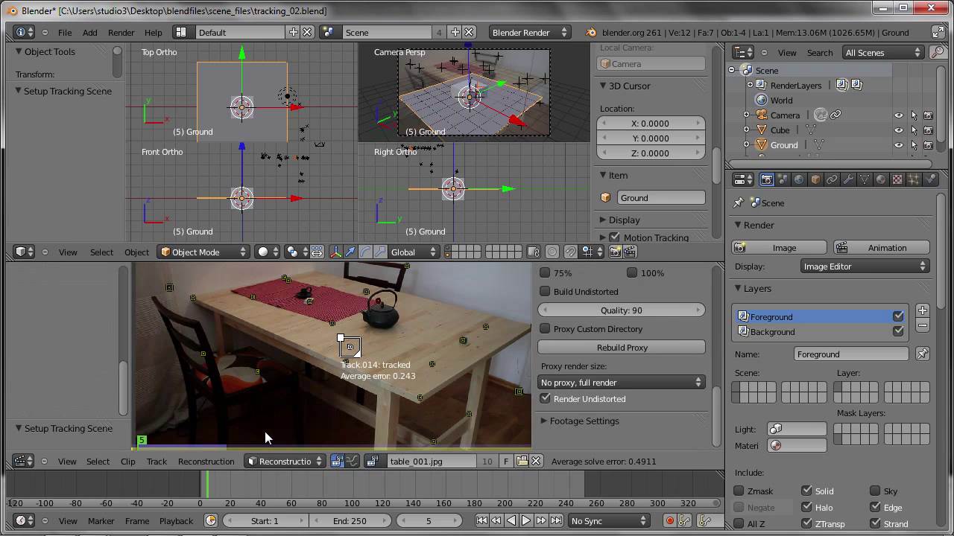
pyautogui.hotkey('ctrl', 'Up')
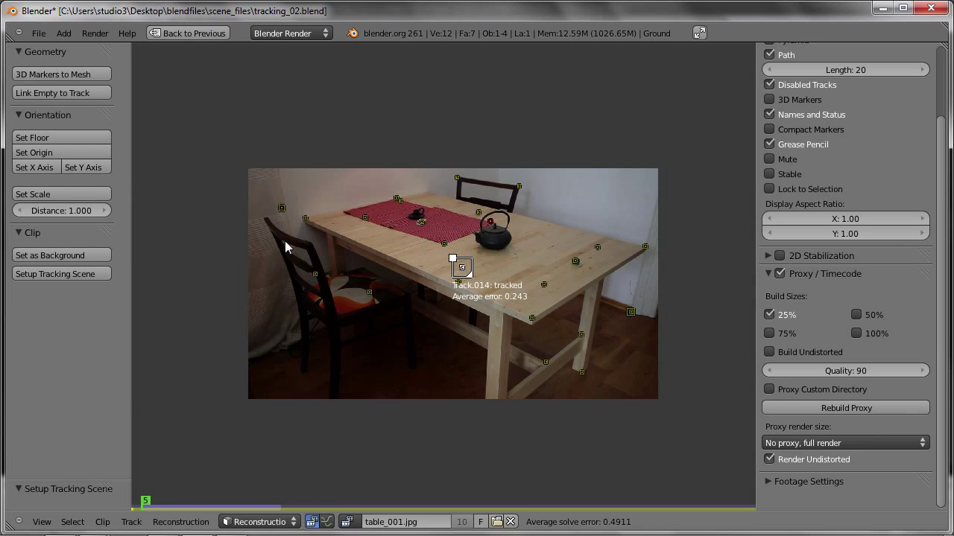
# Step: Restore the full layout with a single 3D view through the tracked camera, and pan the clip footage
pyautogui.hotkey('ctrl', 'Up')
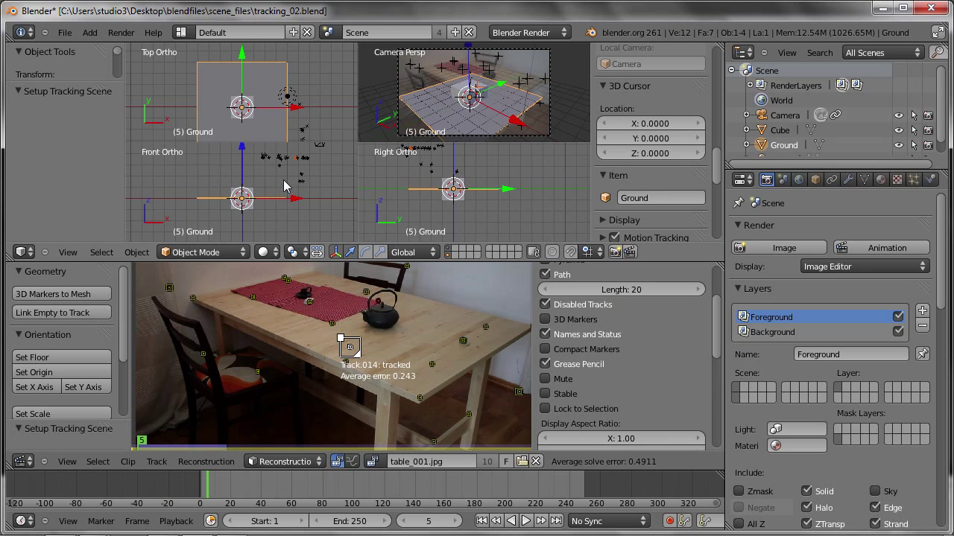
pyautogui.hotkey('ctrl', 'alt', 'q')
pyautogui.press('KP_0')
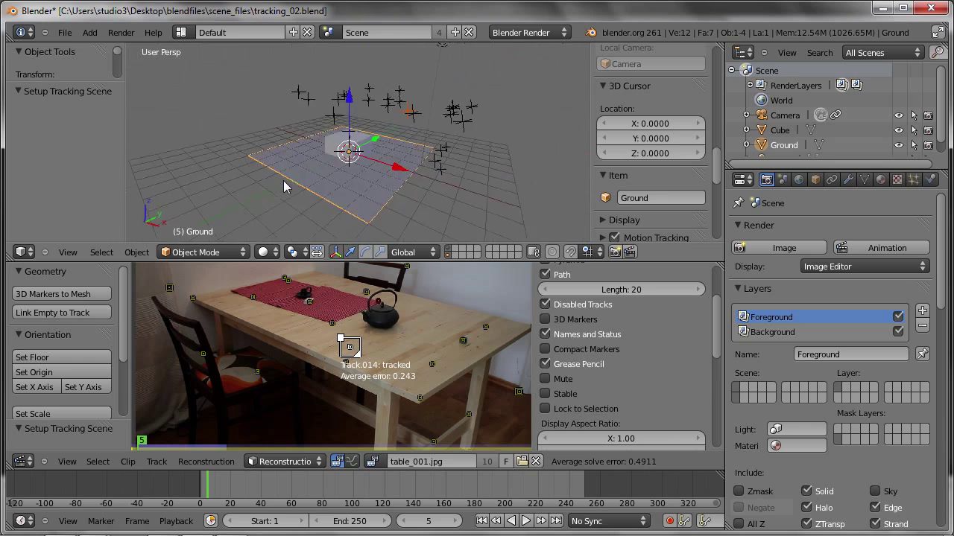
pyautogui.moveTo(282, 319); pyautogui.dragTo(264, 330, button='middle')
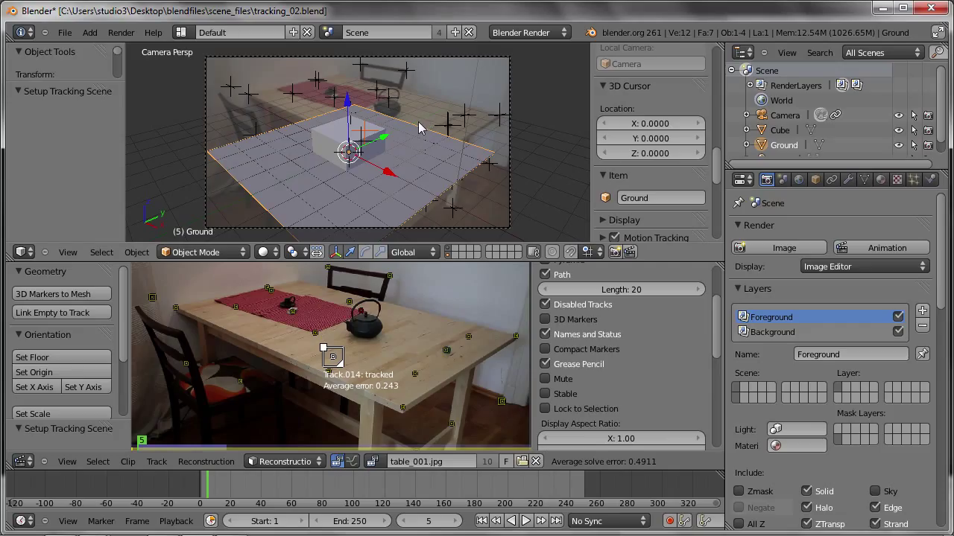
# Step: Select Track.001, Track.006 and Track.004 on the tabletop as the floor tracks
pyautogui.click(402, 409)
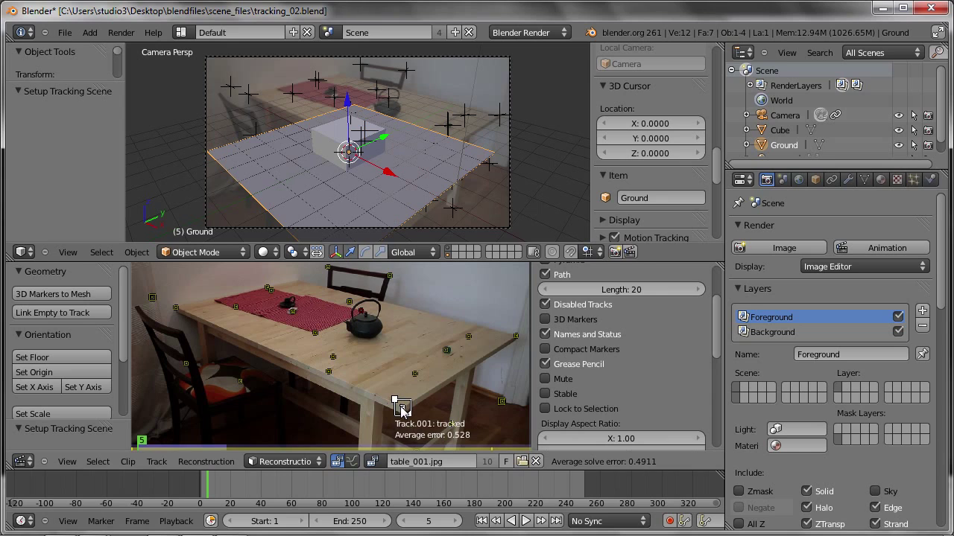
pyautogui.keyDown('shift'); pyautogui.click(515, 335); pyautogui.keyUp('shift')
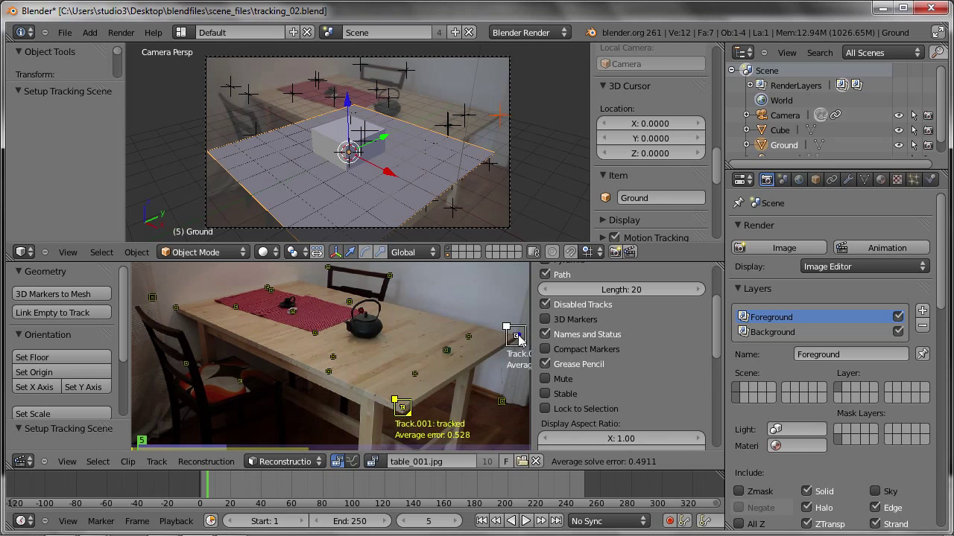
pyautogui.keyDown('shift'); pyautogui.click(177, 307); pyautogui.keyUp('shift')
pyautogui.moveTo(296, 355); pyautogui.dragTo(273, 348, button='middle')
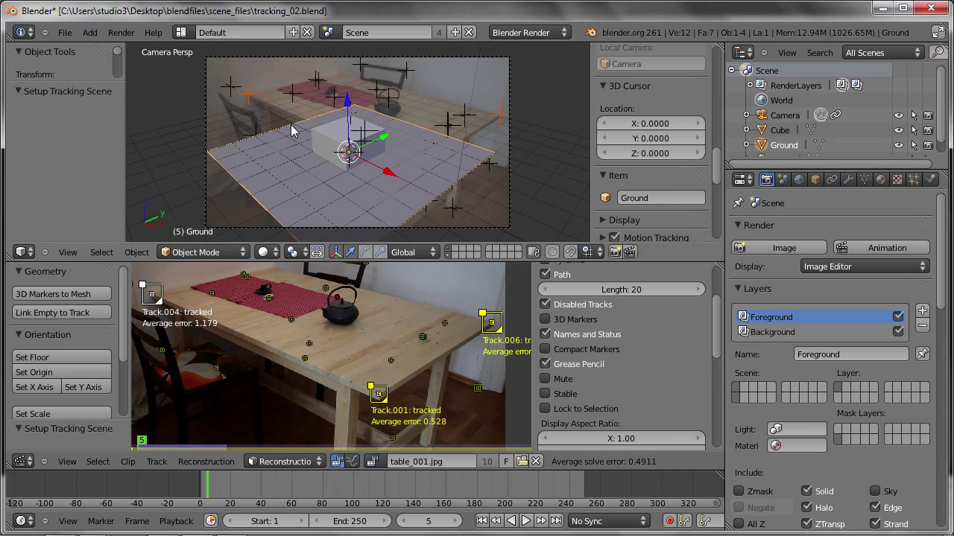
# Step: Set the floor from the three chosen tracks and orbit to inspect the realigned scene
pyautogui.click(44, 358)
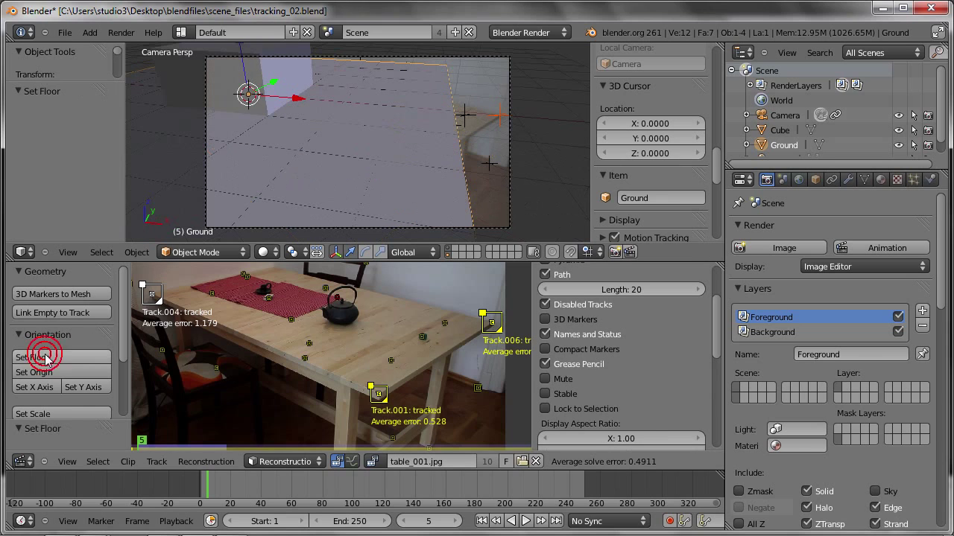
pyautogui.moveTo(404, 100)
pyautogui.mouseDown(button='middle')
pyautogui.moveTo(440, 99)
pyautogui.moveTo(376, 81)
pyautogui.moveTo(375, 111)
pyautogui.moveTo(318, 119)
pyautogui.moveTo(292, 101)
pyautogui.moveTo(296, 119)
pyautogui.moveTo(350, 93)
pyautogui.moveTo(429, 137)
pyautogui.mouseUp(button='middle')
pyautogui.scroll(3, 356, 90)
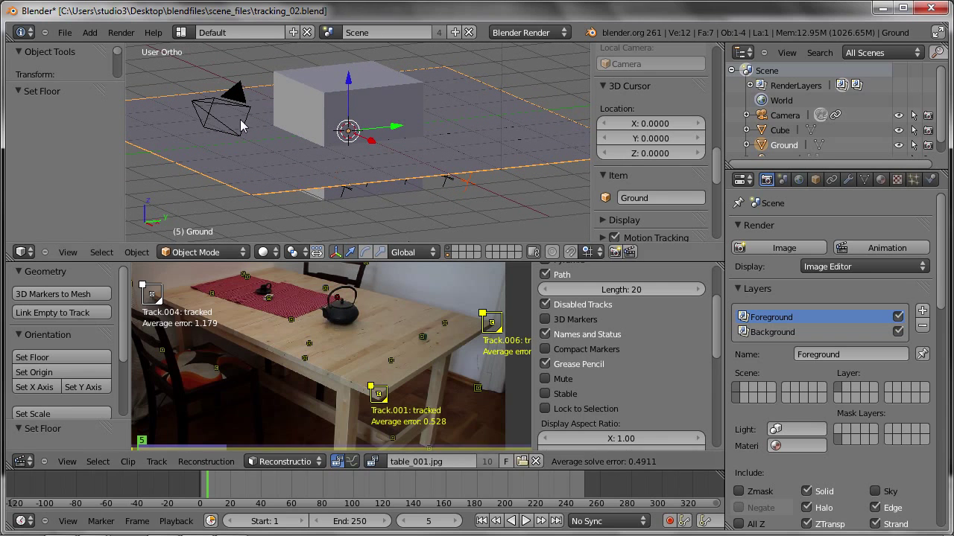
# Step: Show the camera view in wireframe and keep only Track.001 selected
pyautogui.press('KP_0')
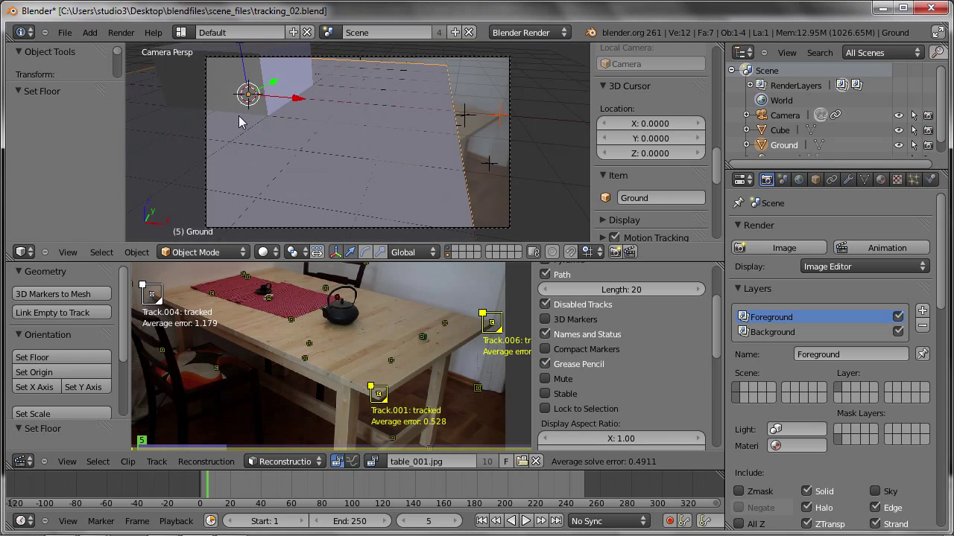
pyautogui.press('z')
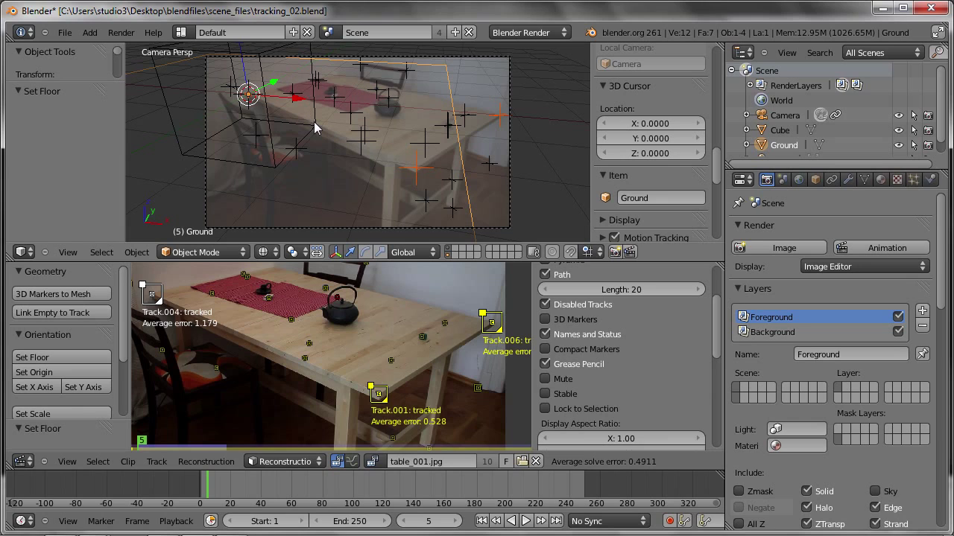
pyautogui.keyDown('shift'); pyautogui.click(381, 395); pyautogui.keyUp('shift')
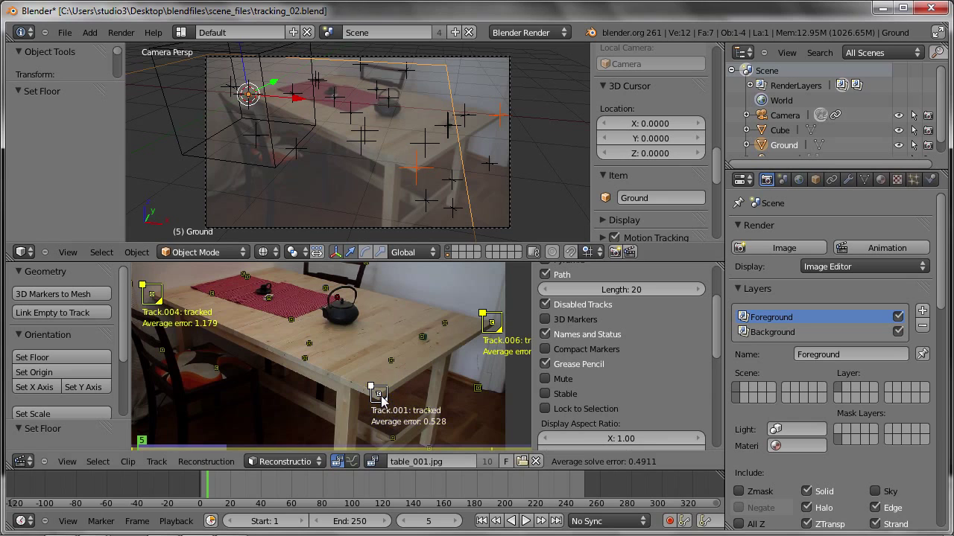
pyautogui.moveTo(381, 396); pyautogui.dragTo(383, 397)
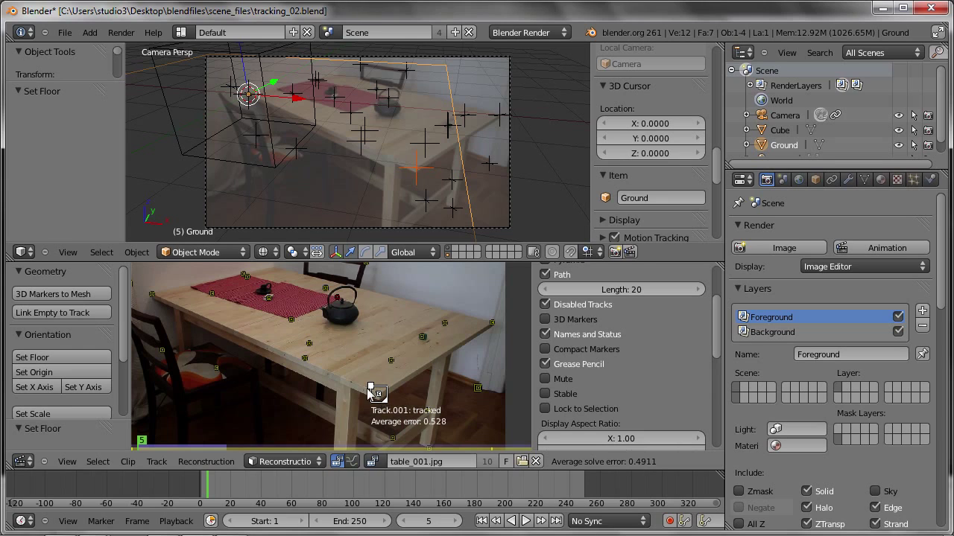
# Step: Set the scene origin at Track.001, verify it, then select Track.004 in the clip editor
pyautogui.click(20, 373)
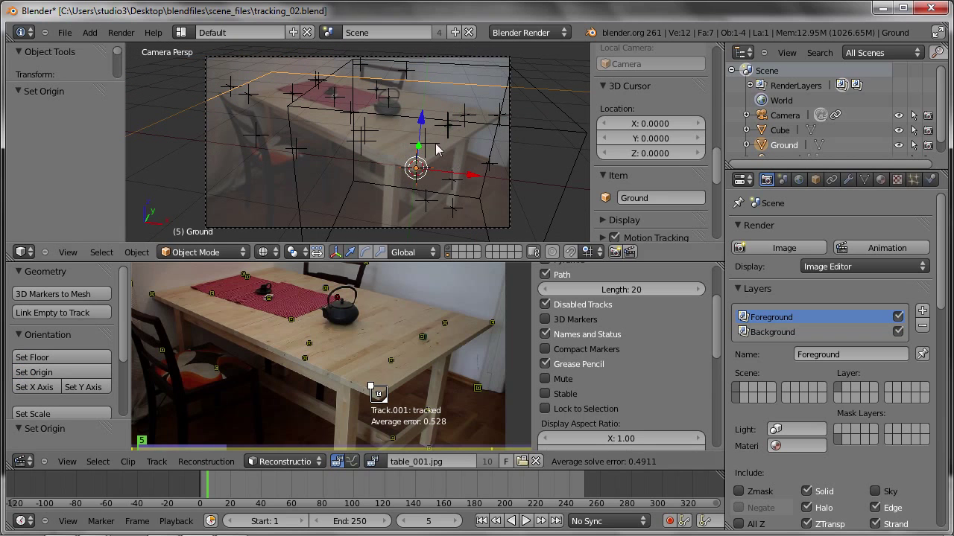
pyautogui.moveTo(279, 134)
pyautogui.mouseDown(button='middle')
pyautogui.moveTo(417, 123)
pyautogui.moveTo(378, 179)
pyautogui.moveTo(316, 146)
pyautogui.mouseUp(button='middle')
pyautogui.scroll(-4, 378, 176)
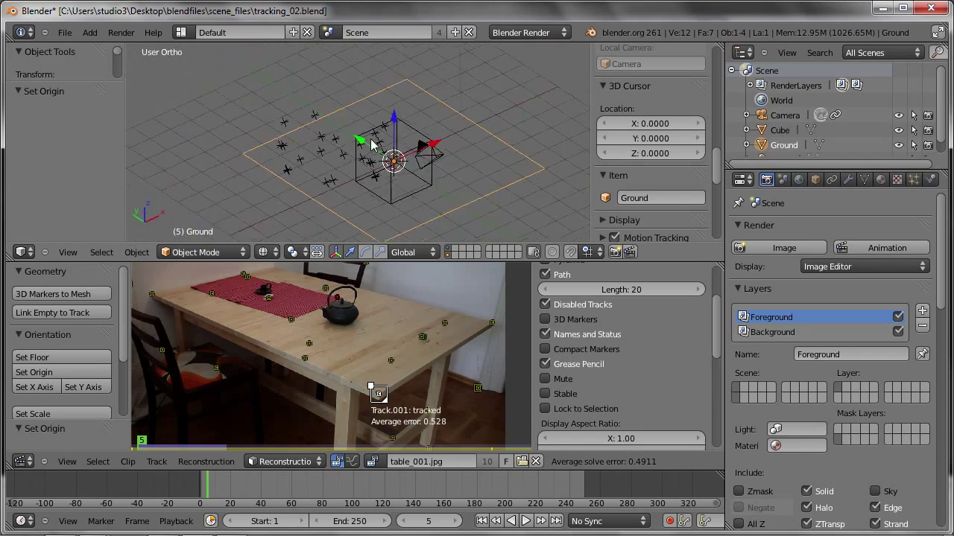
pyautogui.press('KP_0')
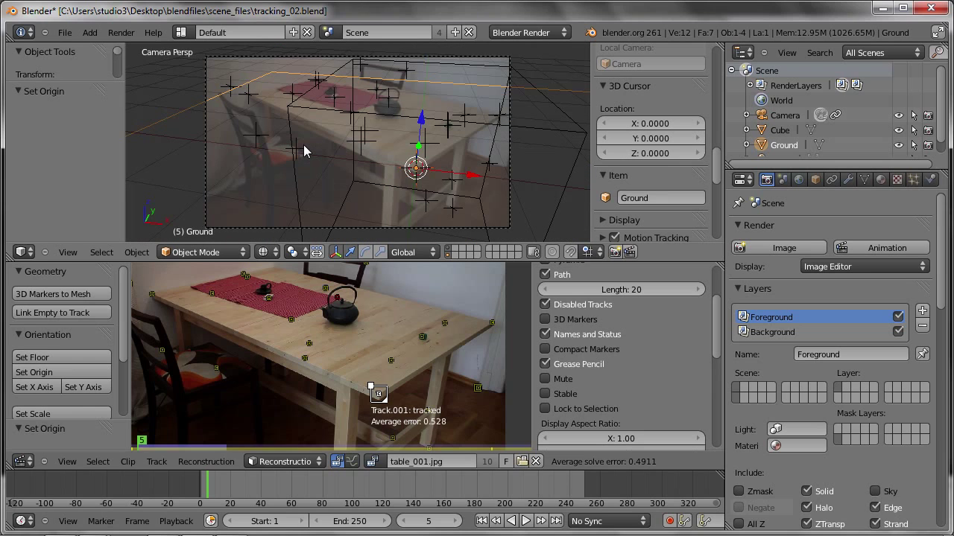
pyautogui.click(154, 295)
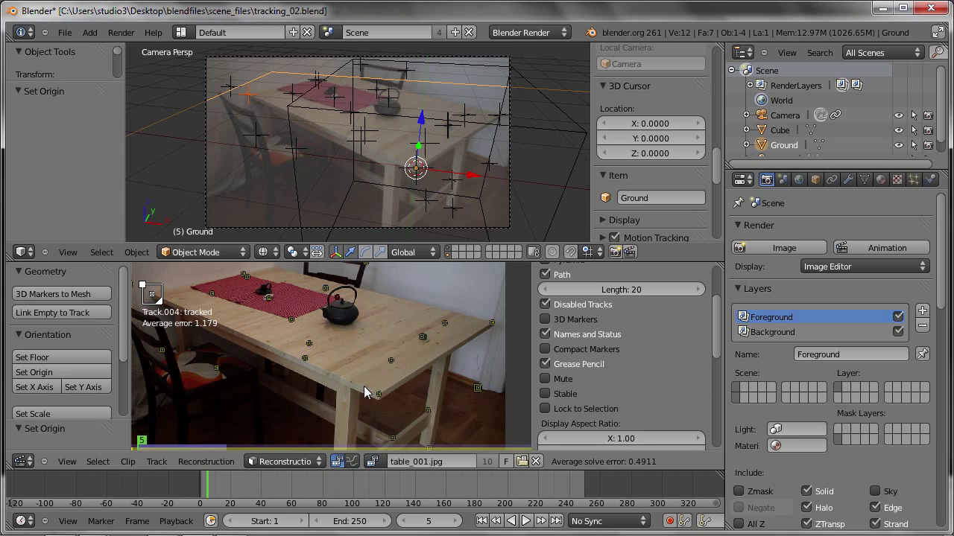
# Step: Point the X axis toward Track.004 and orbit to verify before returning to camera view
pyautogui.click(36, 388)
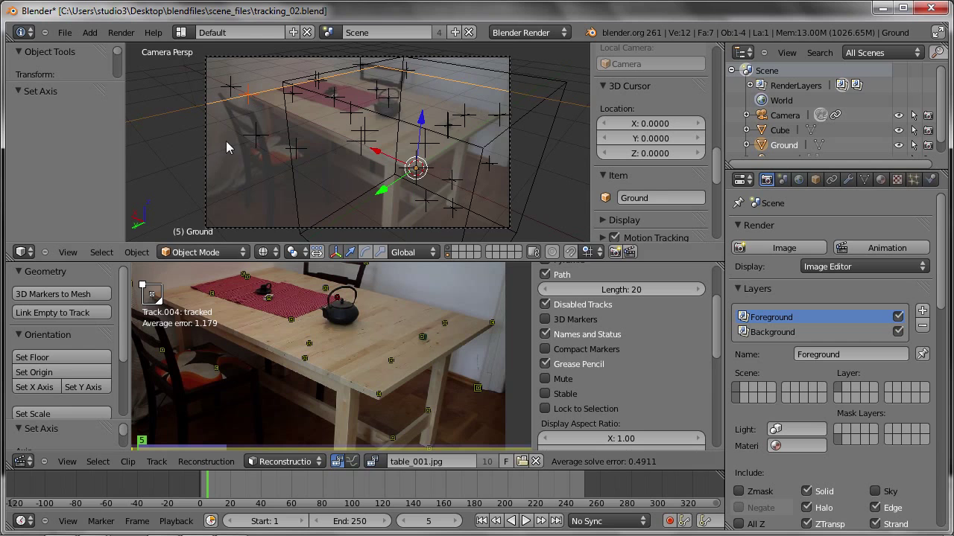
pyautogui.press('KP_0')
pyautogui.moveTo(270, 132)
pyautogui.mouseDown(button='middle')
pyautogui.moveTo(347, 164)
pyautogui.moveTo(377, 143)
pyautogui.moveTo(292, 178)
pyautogui.mouseUp(button='middle')
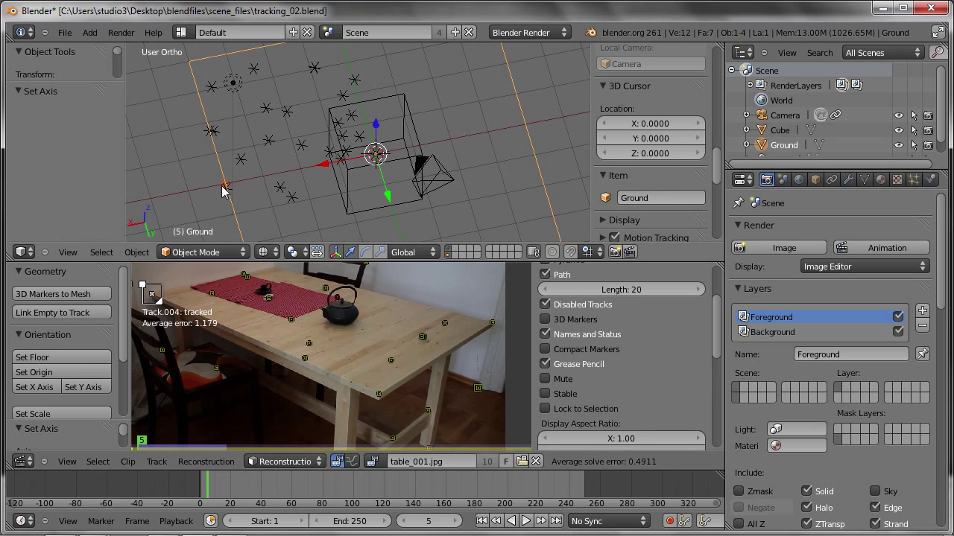
pyautogui.moveTo(367, 156)
pyautogui.mouseDown(button='middle')
pyautogui.moveTo(264, 115)
pyautogui.moveTo(307, 133)
pyautogui.mouseUp(button='middle')
pyautogui.press('KP_0')
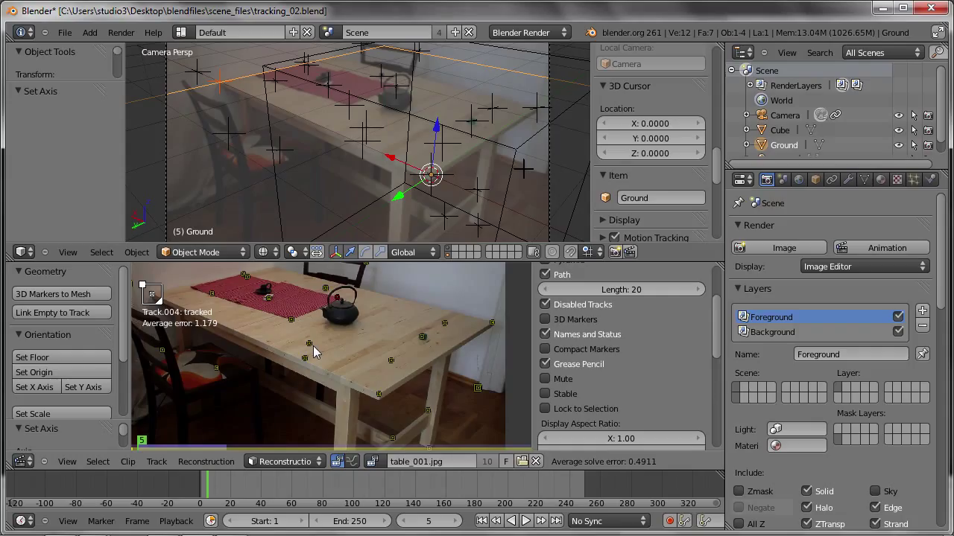
# Step: Scale the scene so Track.001 to Track.006 measures 1.5 units, then orbit to judge it
pyautogui.click(378, 395)
pyautogui.keyDown('shift'); pyautogui.click(492, 326); pyautogui.keyUp('shift')
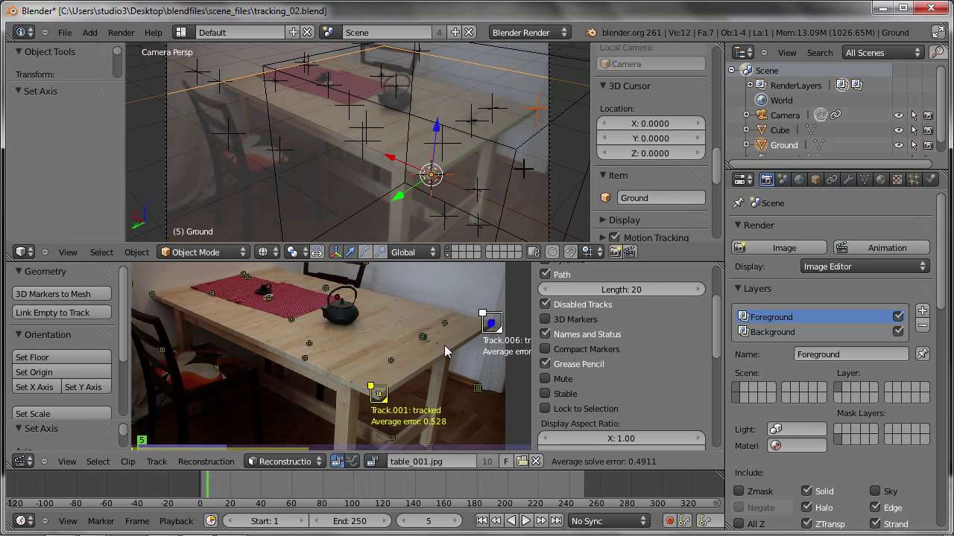
pyautogui.scroll(-3, 127, 365)
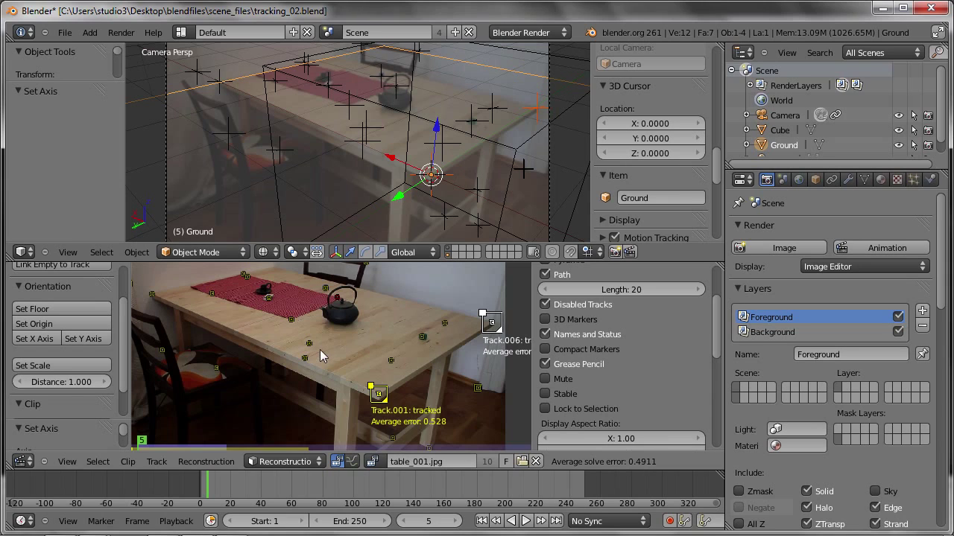
pyautogui.click(69, 382)
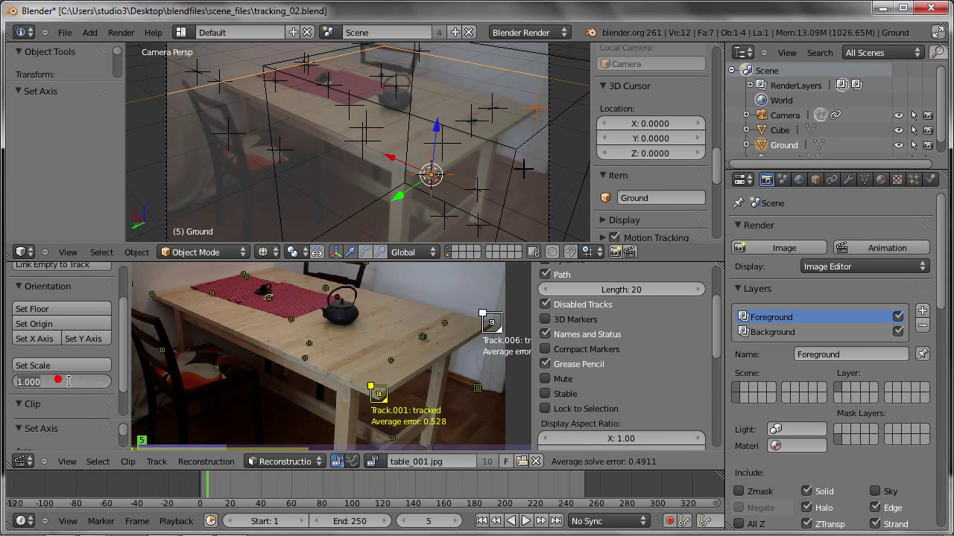
pyautogui.write('1.5')
pyautogui.press('Return')
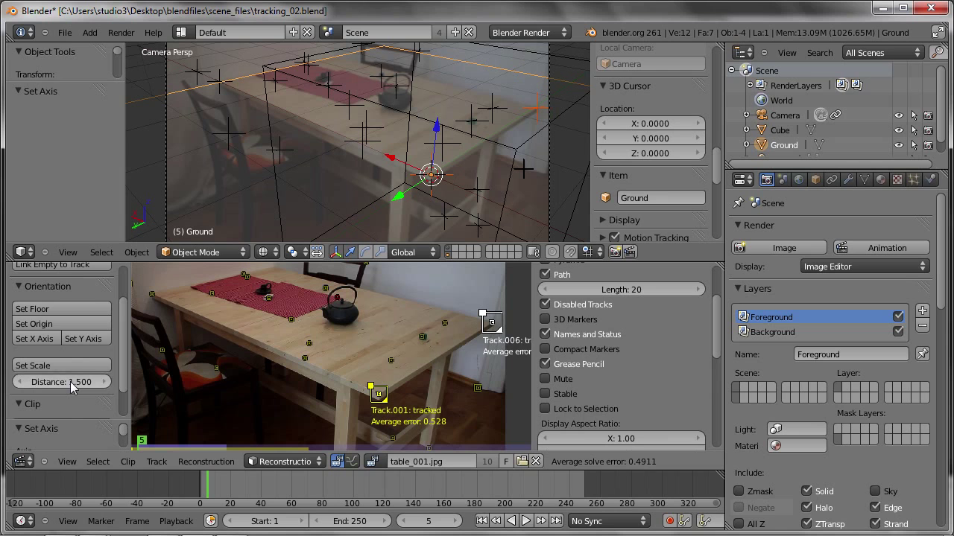
pyautogui.click(64, 365)
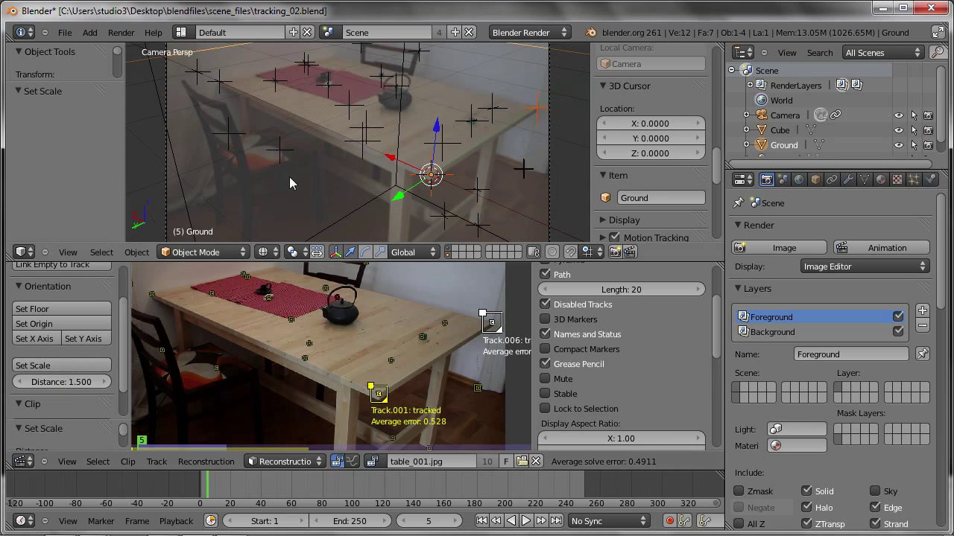
pyautogui.moveTo(327, 143); pyautogui.dragTo(413, 147, button='middle')
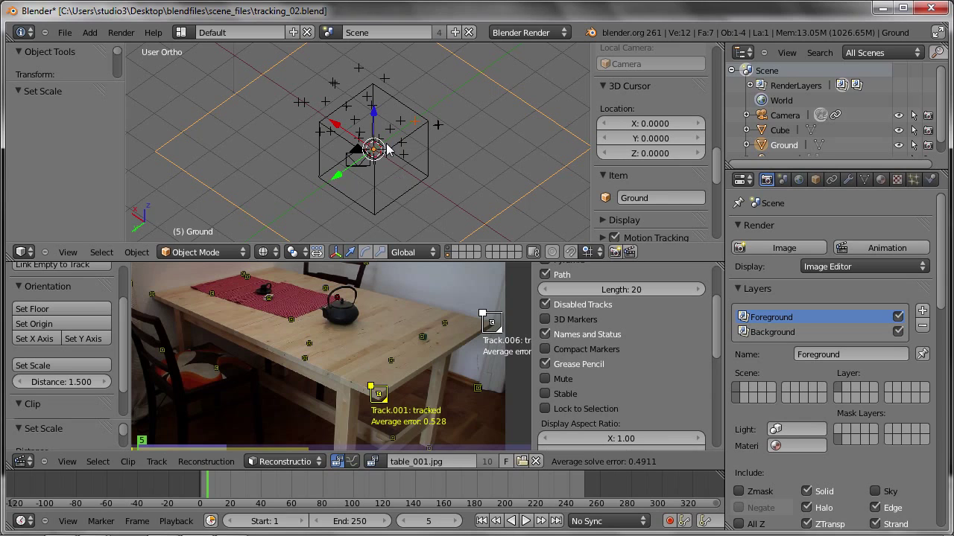
# Step: Scale the cube to 0.1 and raise it 0.1 units along Z
pyautogui.rightClick(421, 174)
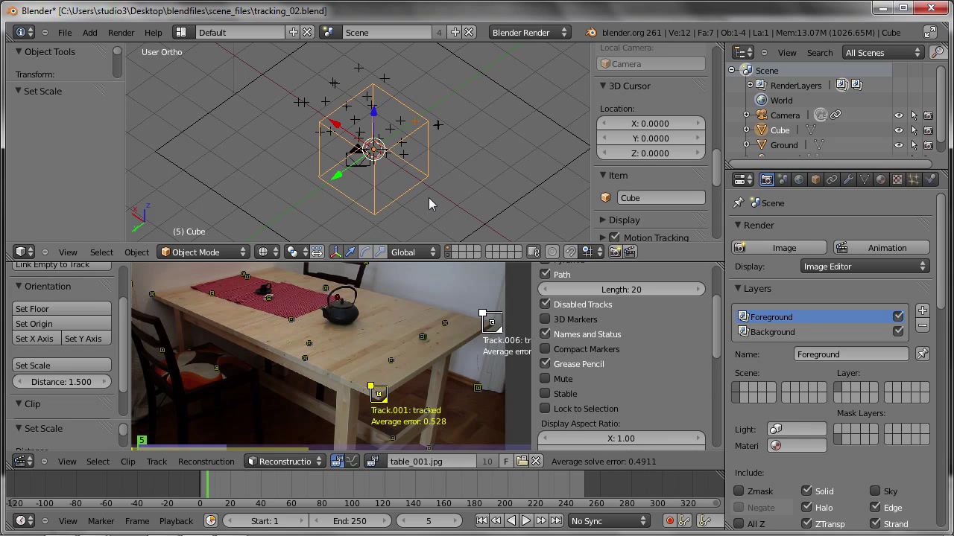
pyautogui.write('s0.1')
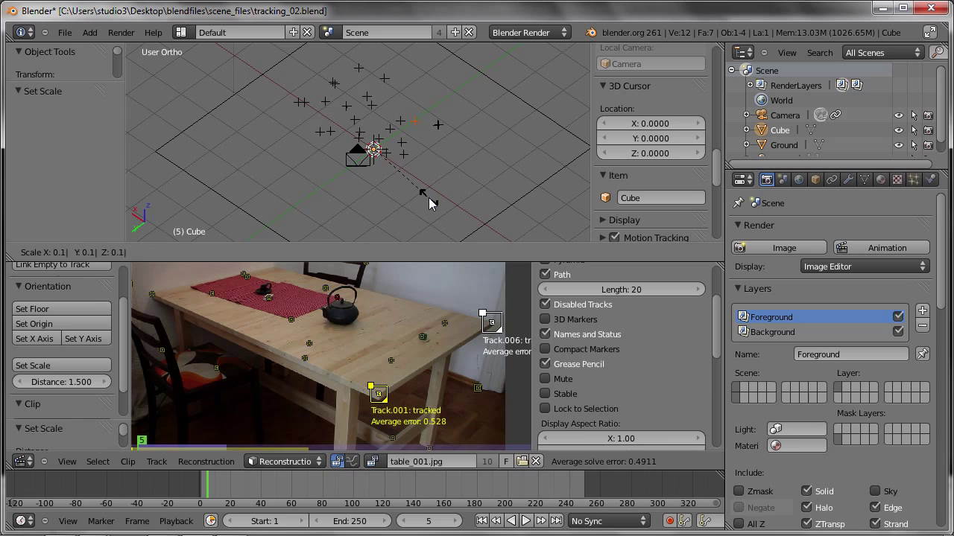
pyautogui.press('Return')
pyautogui.press('KP_0')
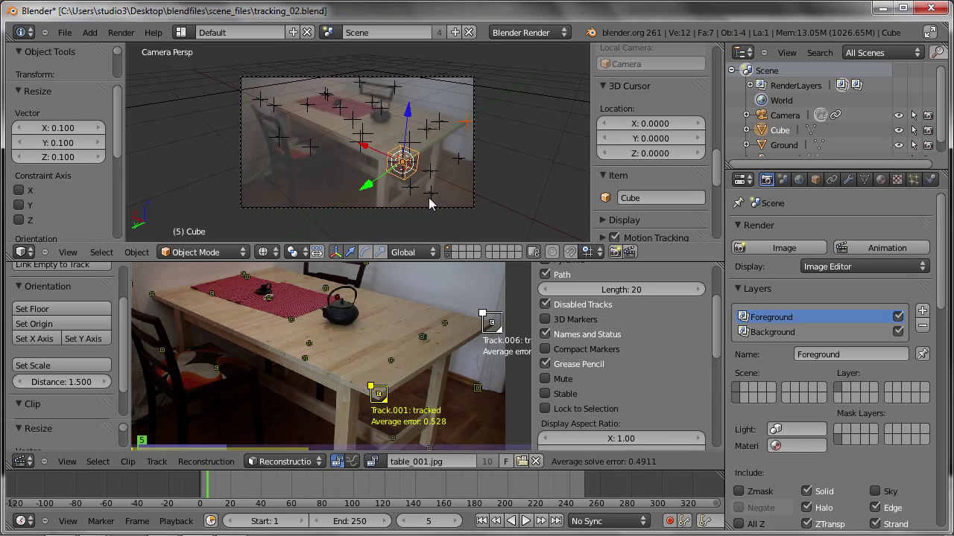
pyautogui.write('gz')
pyautogui.write('0.1')
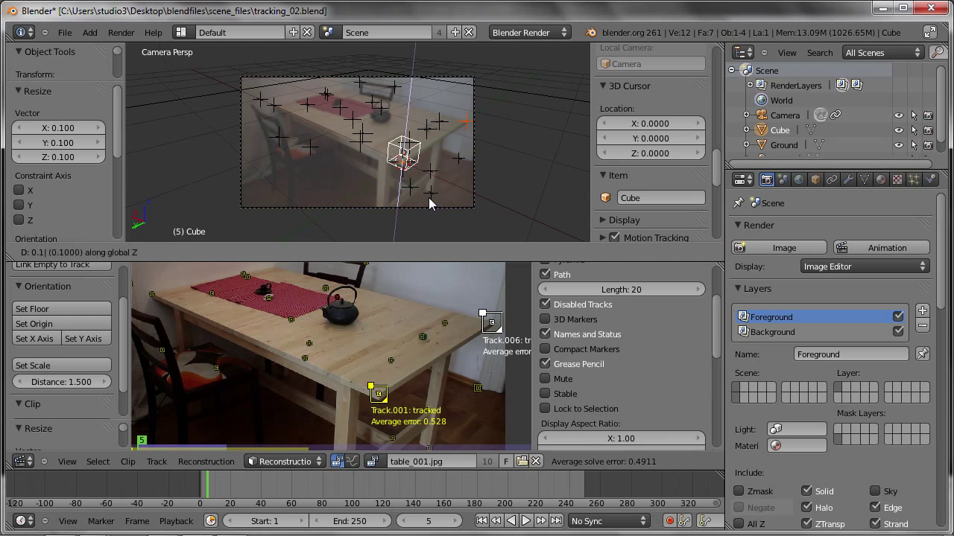
pyautogui.press('Return')
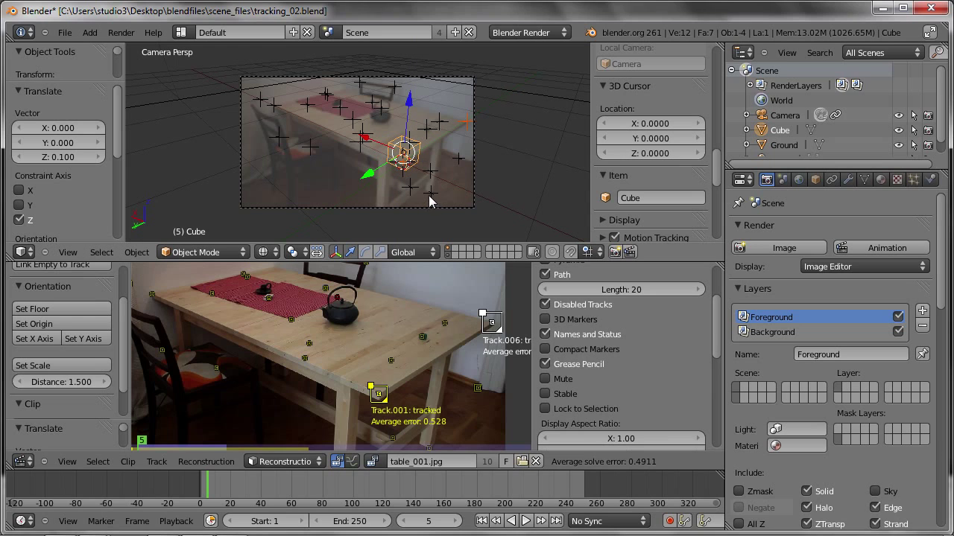
# Step: Check the cube's placement from the front view, then maximize the camera view
pyautogui.press('KP_1')
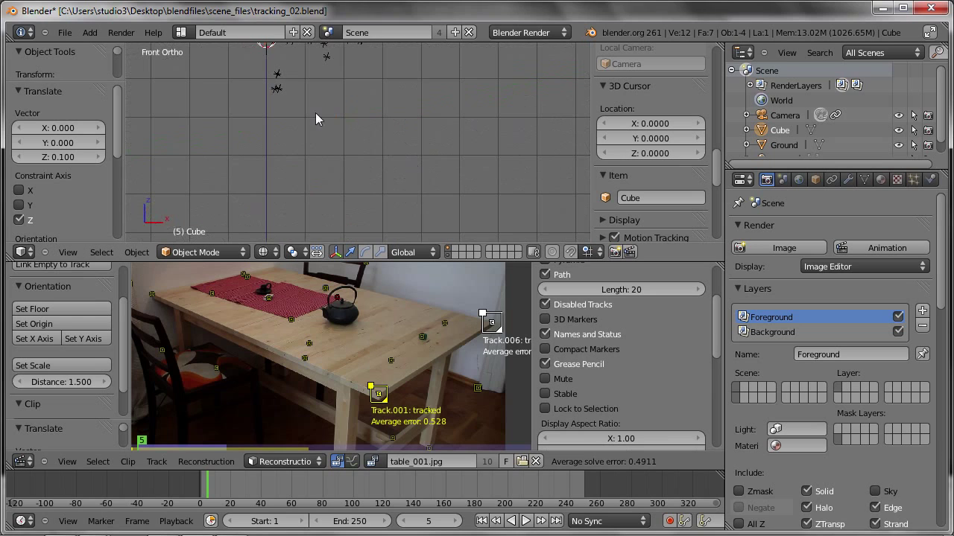
pyautogui.scroll(2, 335, 148)
pyautogui.scroll(2, 309, 179)
pyautogui.scroll(-2, 309, 179)
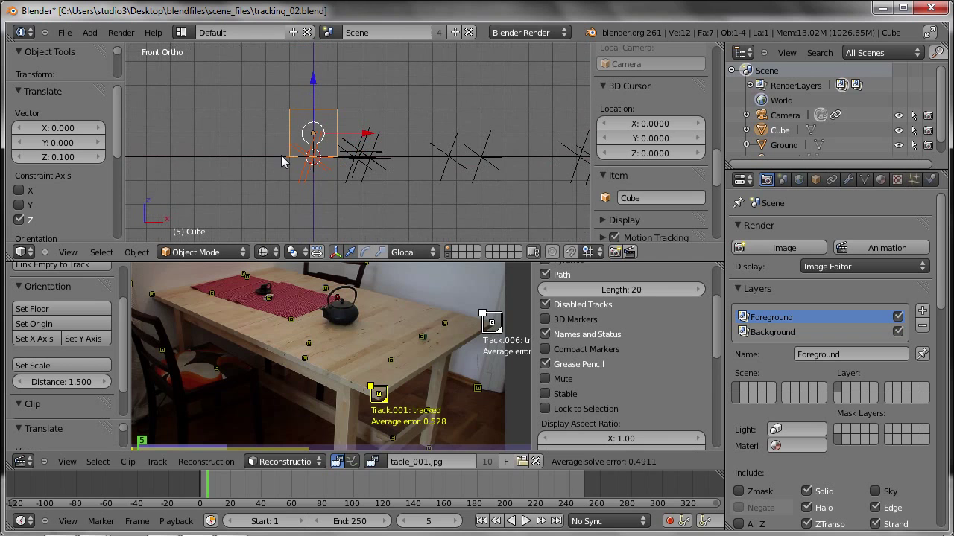
pyautogui.scroll(-1, 350, 153)
pyautogui.scroll(-1, 373, 149)
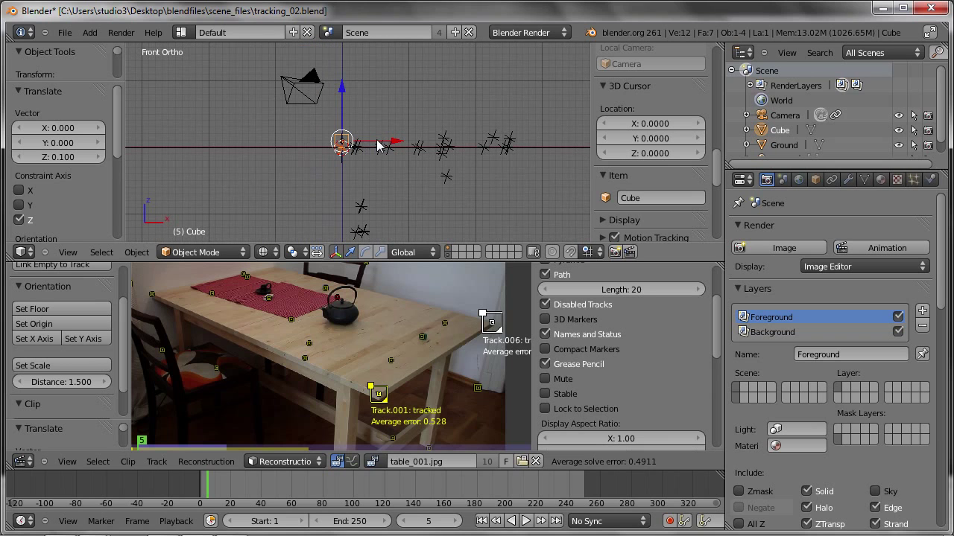
pyautogui.press('KP_0')
pyautogui.hotkey('ctrl', 'Up')
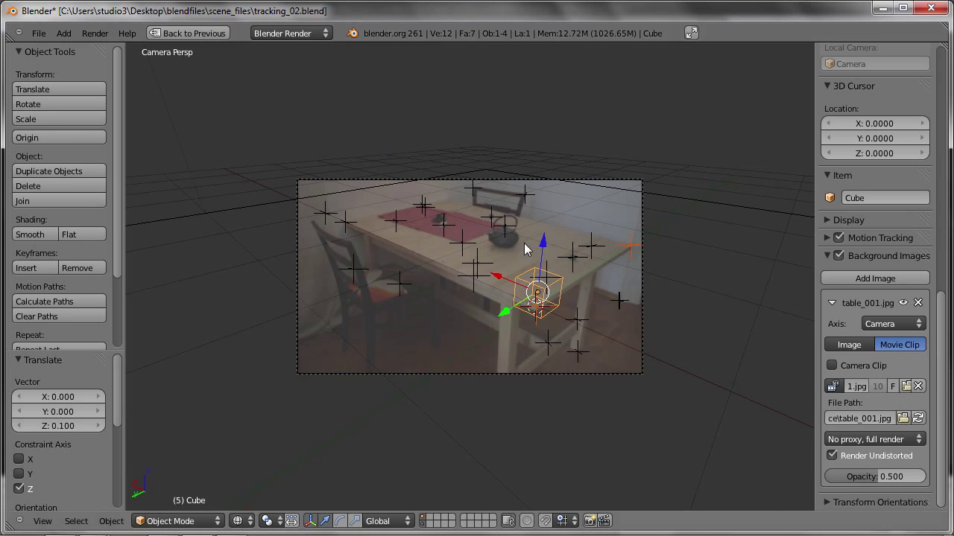
# Step: Play the animation and move the cube -0.297 along Y beside the teapot
pyautogui.scroll(3, 539, 257)
pyautogui.hotkey('alt', 'a')
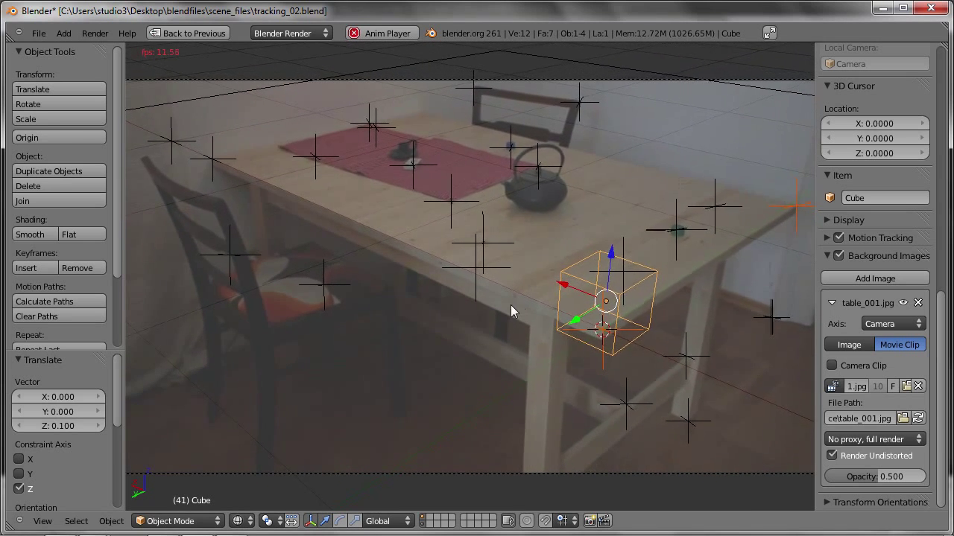
pyautogui.press('g')
pyautogui.press('x')
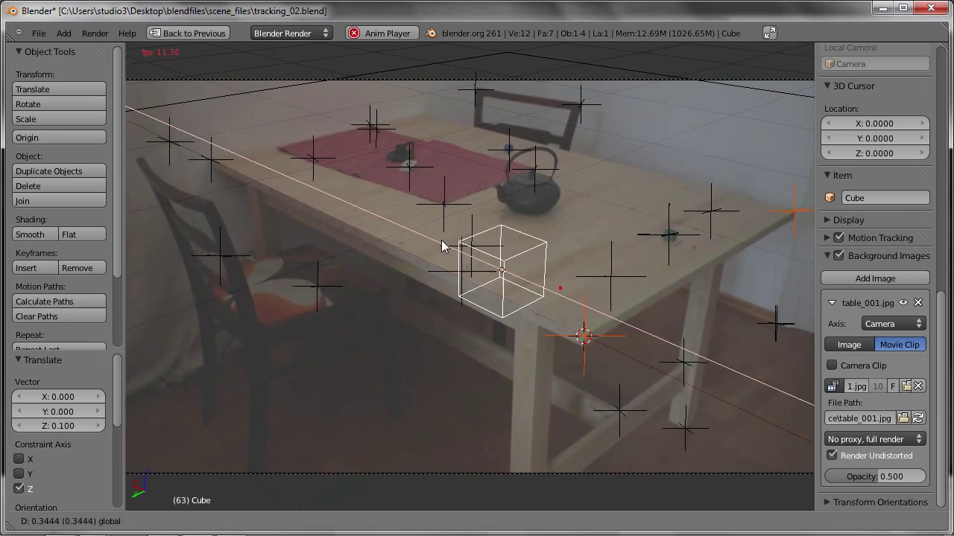
pyautogui.click(482, 254)
pyautogui.press('g')
pyautogui.press('x')
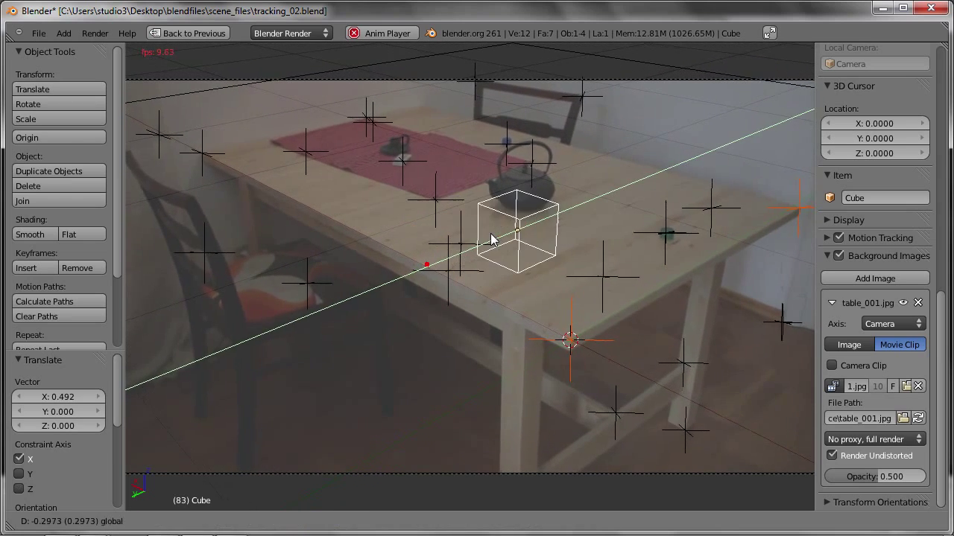
pyautogui.click(491, 239)
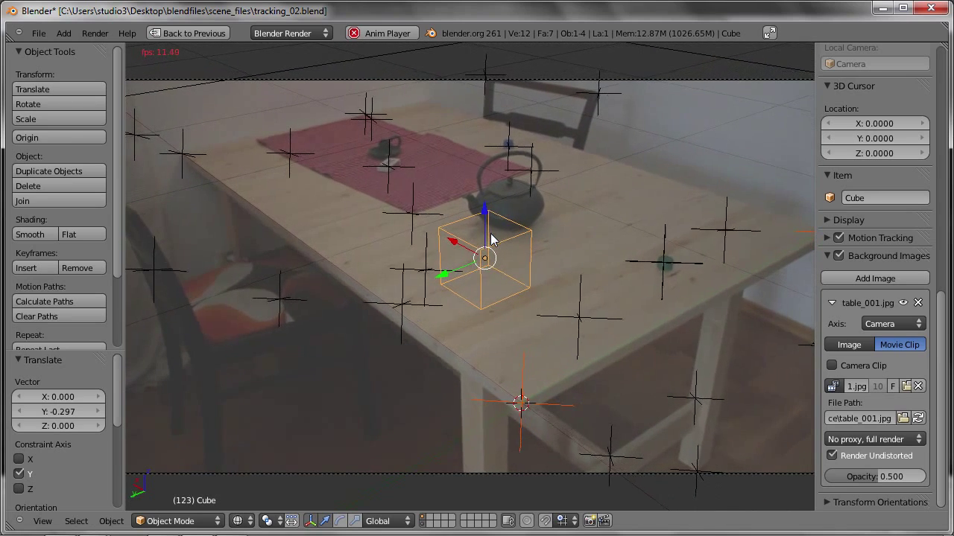
# Step: Stop playback and restore the multi-editor tracking layout
pyautogui.press('Escape')
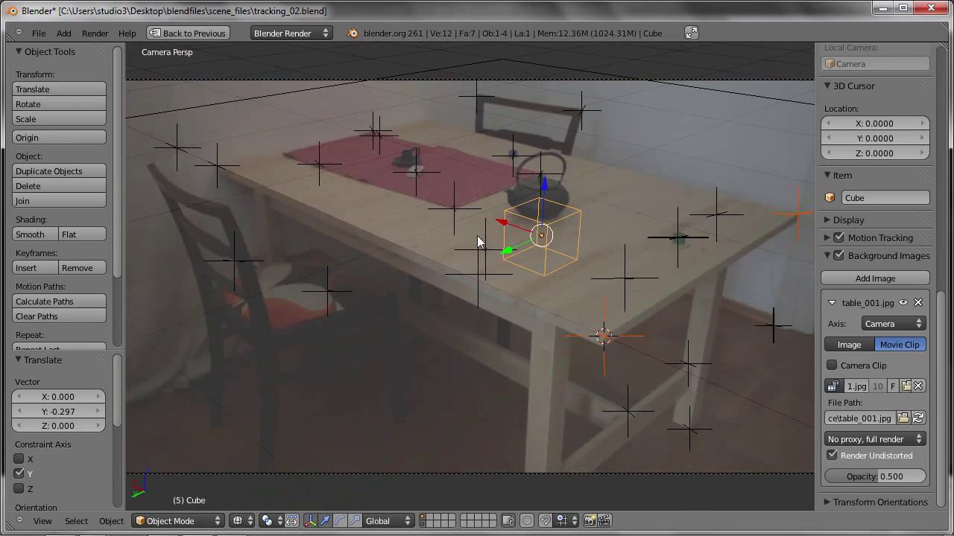
pyautogui.hotkey('ctrl', 'Up')
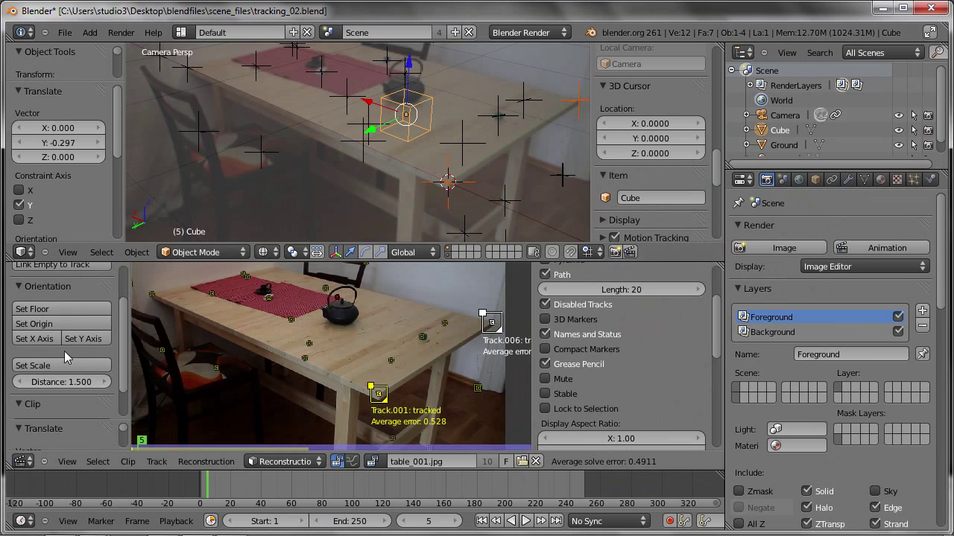
pyautogui.scroll(-2, 76, 360)
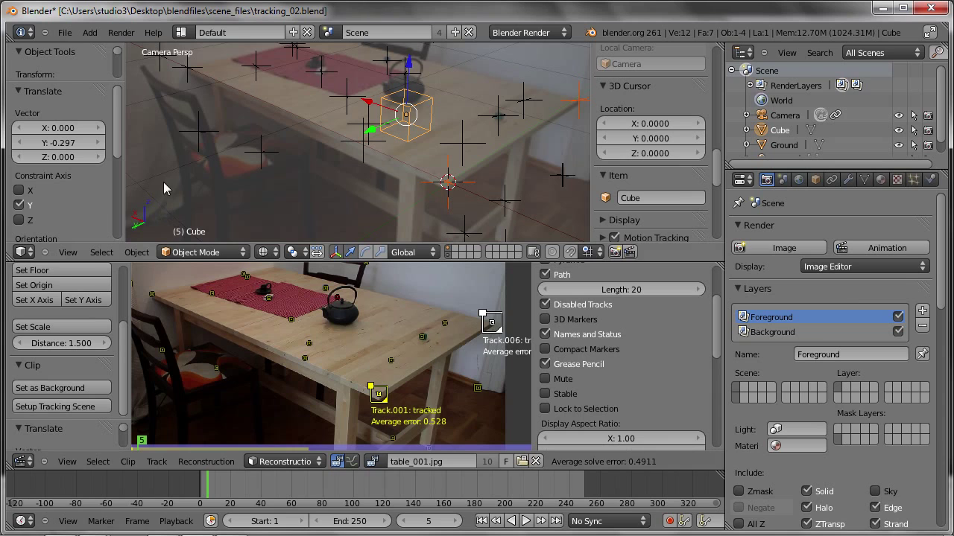
# Step: Maximize the clip view and toggle its Render Undistorted display, leaving it off
pyautogui.hotkey('ctrl', 'Up')
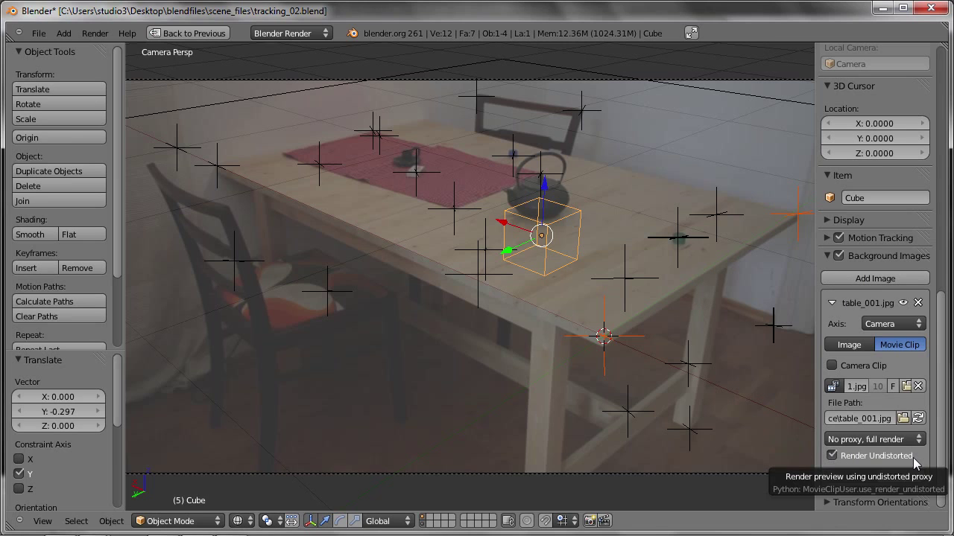
pyautogui.hotkey('ctrl', 'Up')
pyautogui.hotkey('ctrl', 'Up')
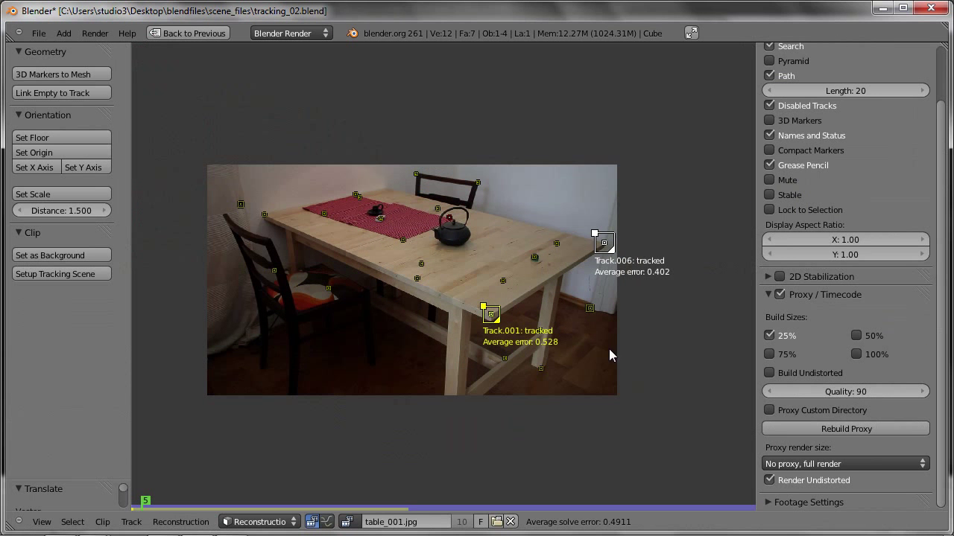
pyautogui.click(770, 481)
pyautogui.click(770, 480)
pyautogui.click(770, 480)
pyautogui.click(774, 483)
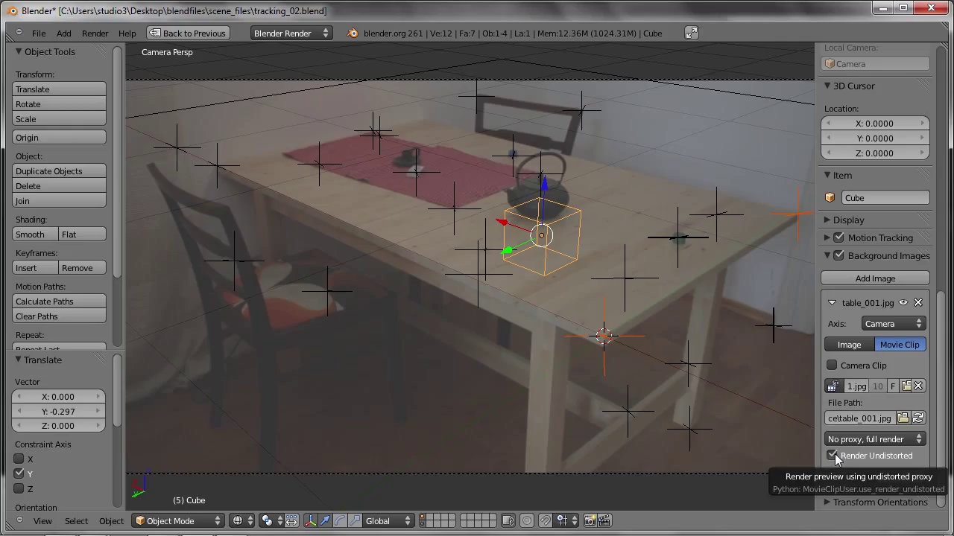
# Step: Turn on Render Undistorted for the background footage and zoom the camera view
pyautogui.click(832, 457)
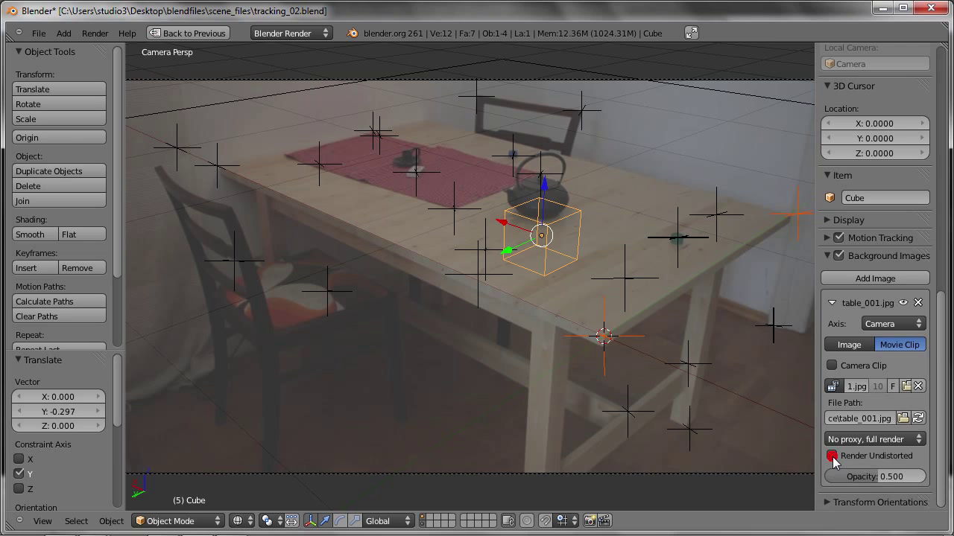
pyautogui.click(832, 457)
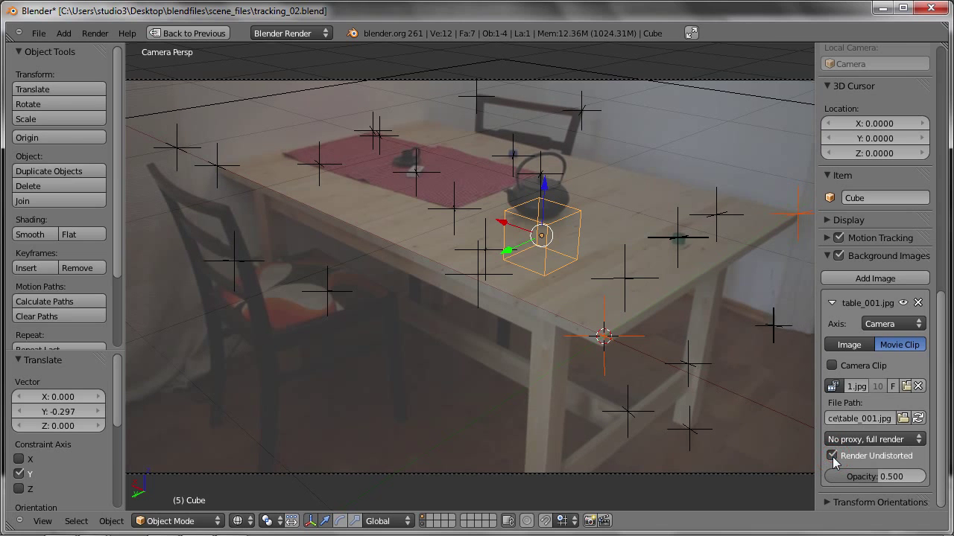
pyautogui.scroll(1, 769, 234)
pyautogui.scroll(1, 661, 249)
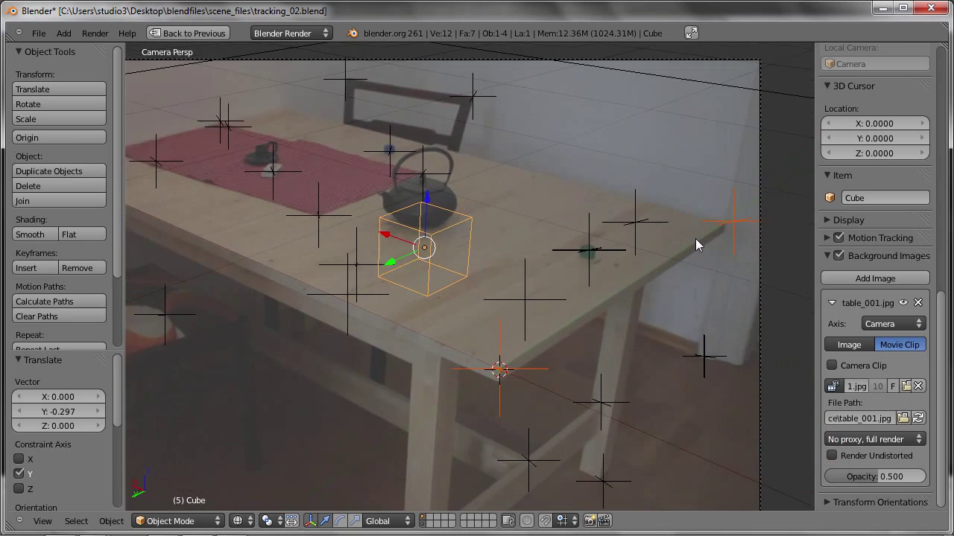
pyautogui.scroll(1, 695, 238)
pyautogui.scroll(1, 734, 242)
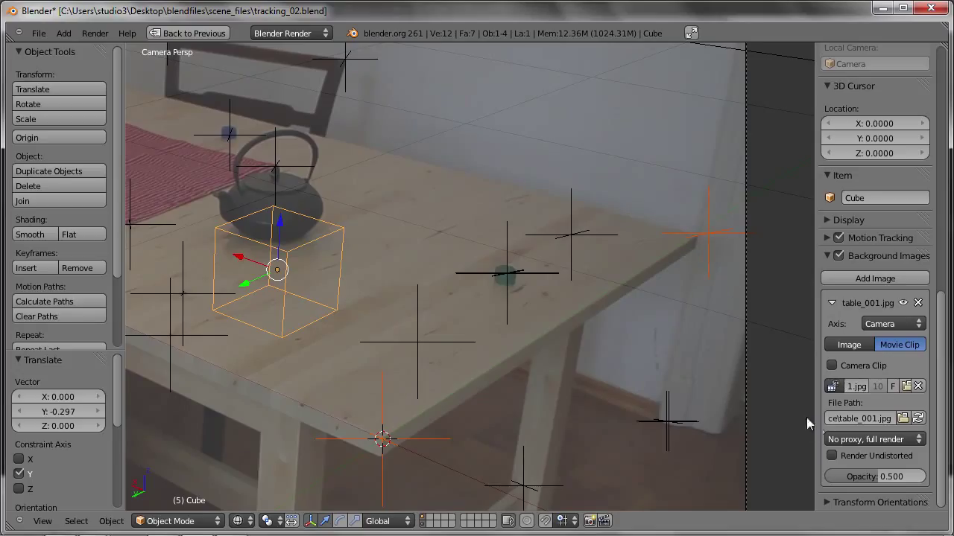
pyautogui.click(832, 455)
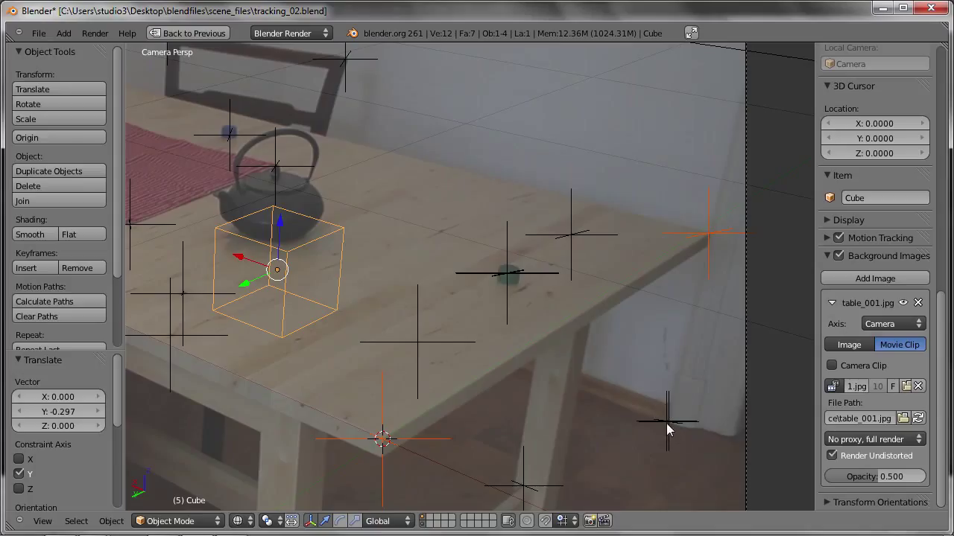
# Step: Compare distorted and undistorted background footage repeatedly, leaving it undistorted
pyautogui.keyDown('shift'); pyautogui.moveTo(666, 423); pyautogui.dragTo(673, 390, button='middle'); pyautogui.keyUp('shift')
pyautogui.click(833, 457)
pyautogui.click(833, 456)
pyautogui.click(834, 456)
pyautogui.click(834, 456)
pyautogui.click(834, 456)
pyautogui.click(834, 455)
pyautogui.click(834, 456)
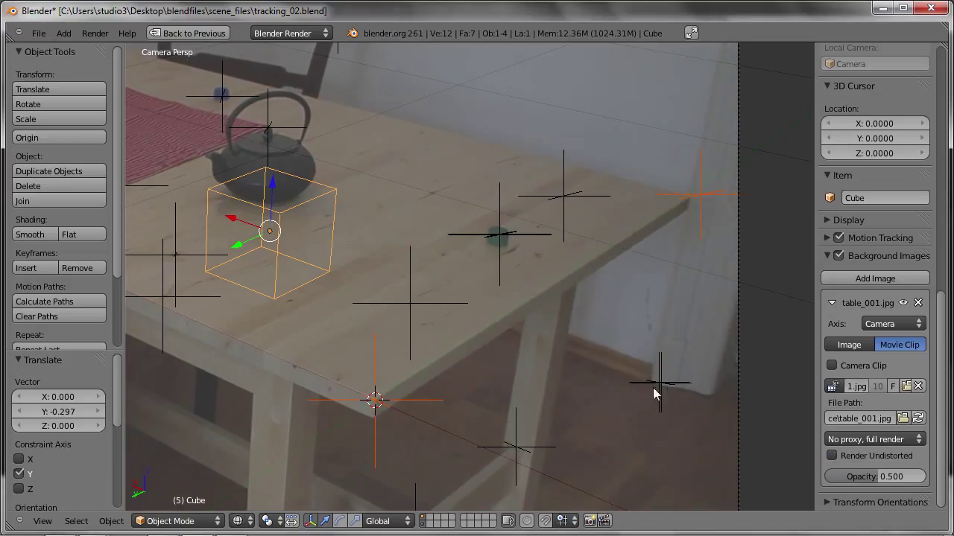
pyautogui.click(834, 457)
pyautogui.scroll(-2, 641, 376)
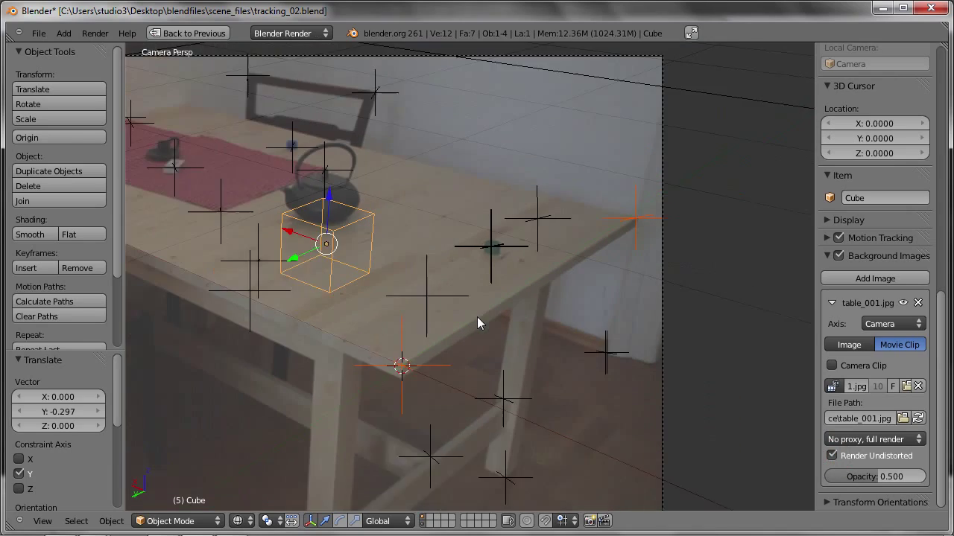
pyautogui.scroll(-1, 477, 316)
pyautogui.scroll(-1, 547, 324)
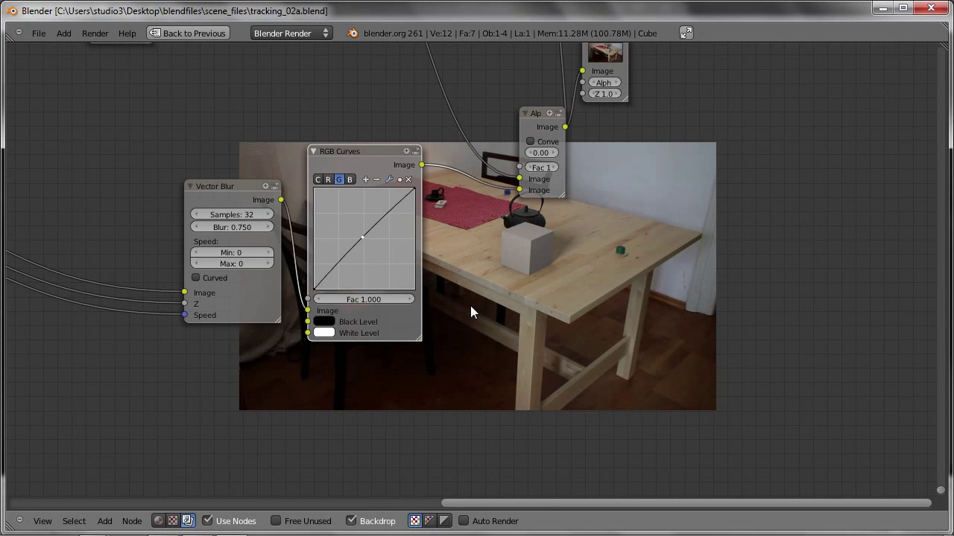
# Step: Append the 'character' group from scene_files/character_armature4.blend via File > Link/Append
pyautogui.hotkey('ctrl', 'Up')
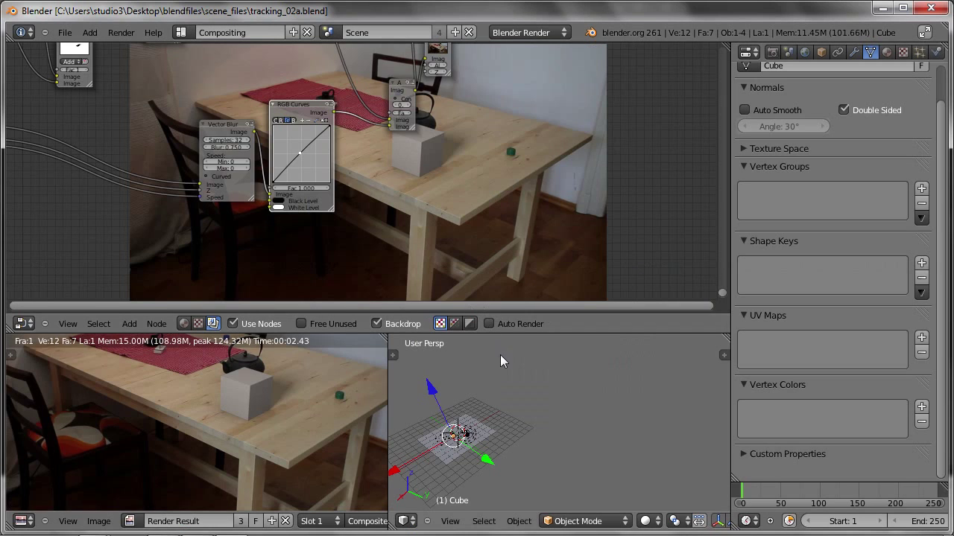
pyautogui.click(65, 32)
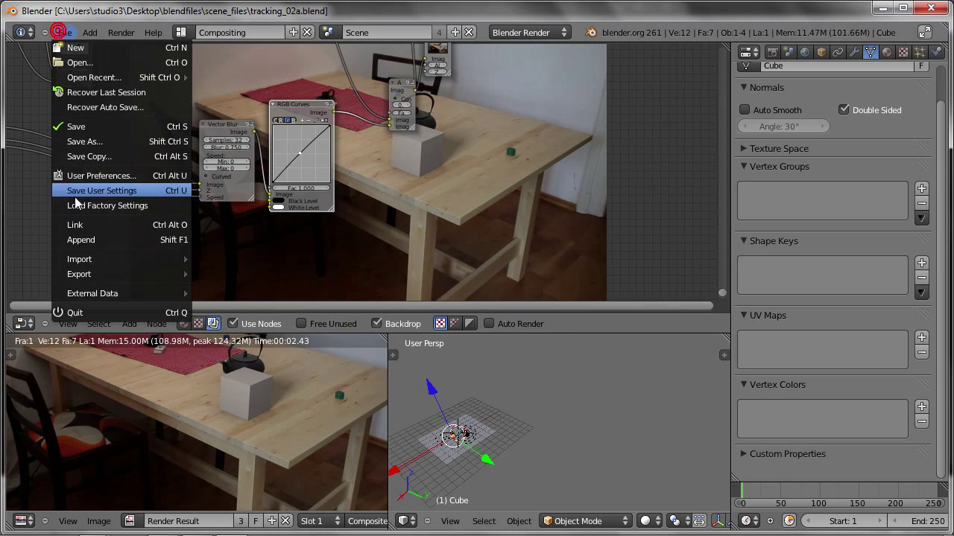
pyautogui.click(76, 225)
pyautogui.click(202, 108)
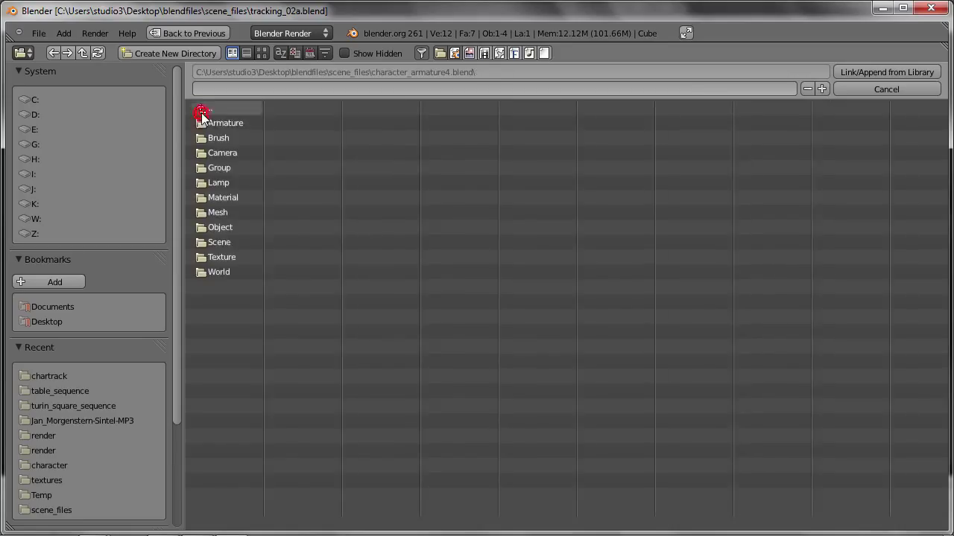
pyautogui.click(202, 109)
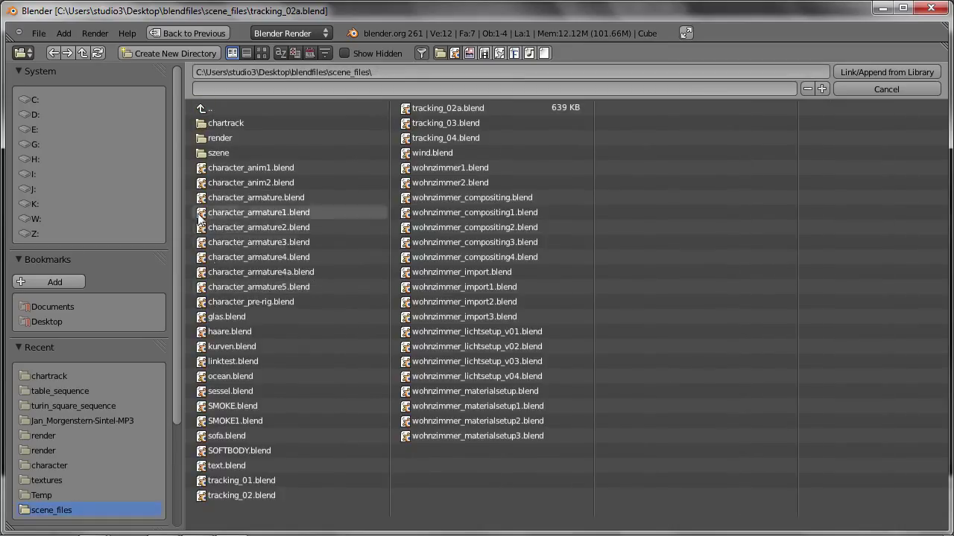
pyautogui.doubleClick(217, 257)
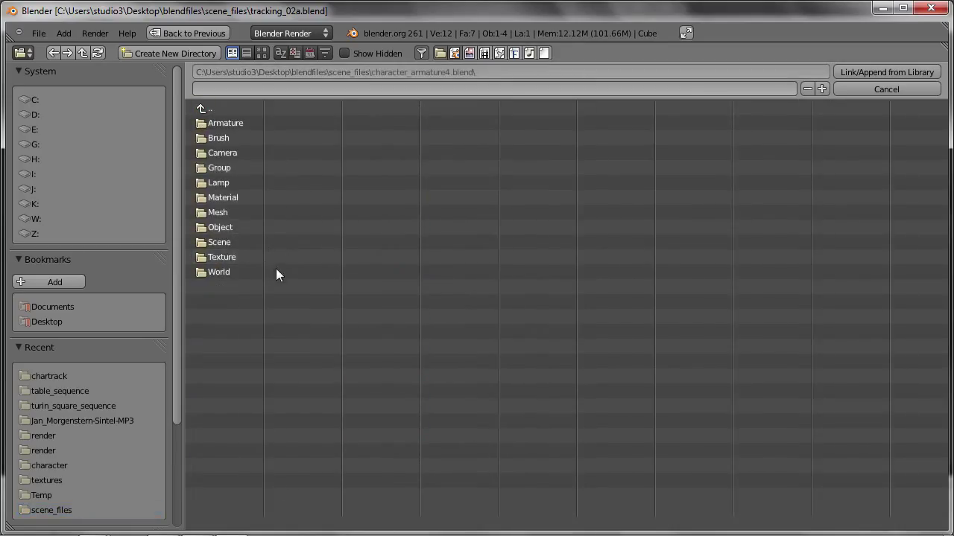
pyautogui.click(218, 168)
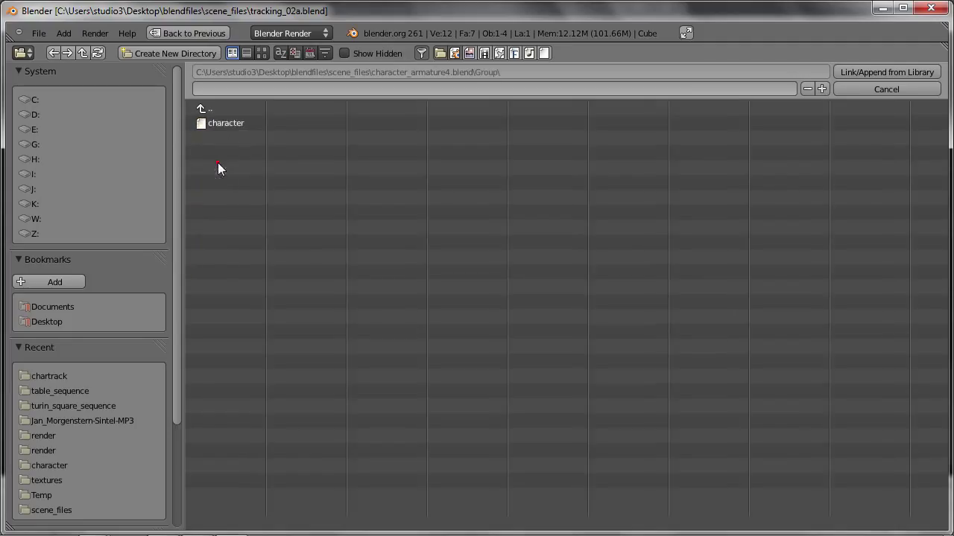
pyautogui.click(218, 125)
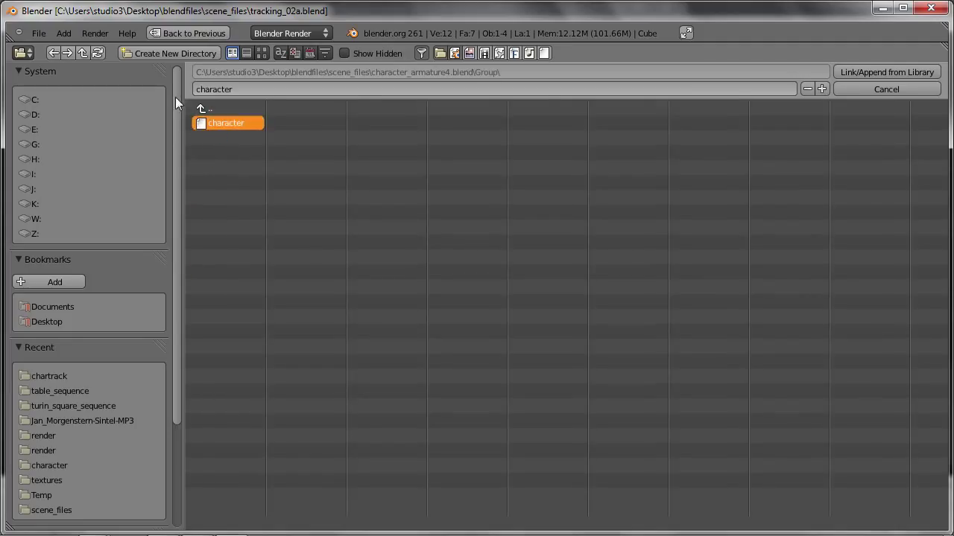
pyautogui.click(867, 68)
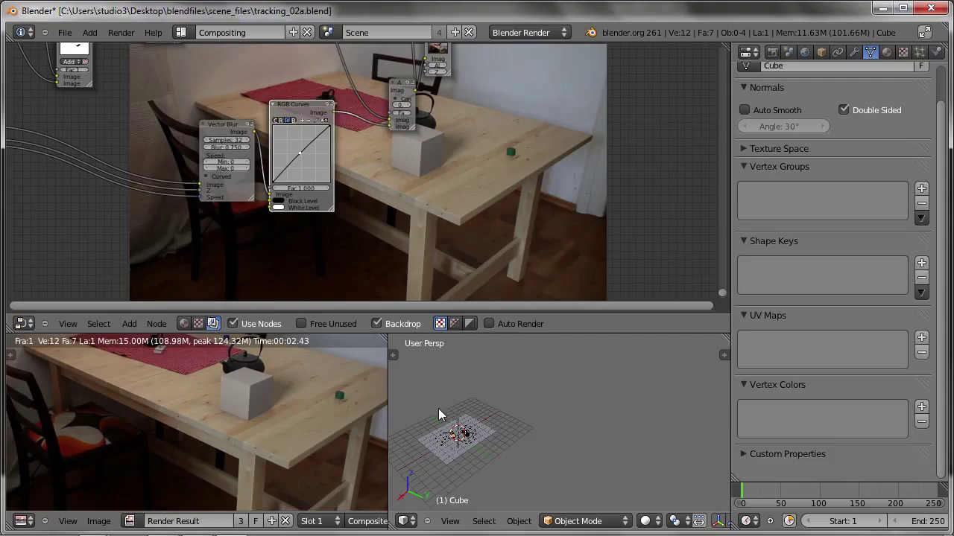
# Step: Add an instance of the character group to the maximized 3D view
pyautogui.hotkey('ctrl', 'Up')
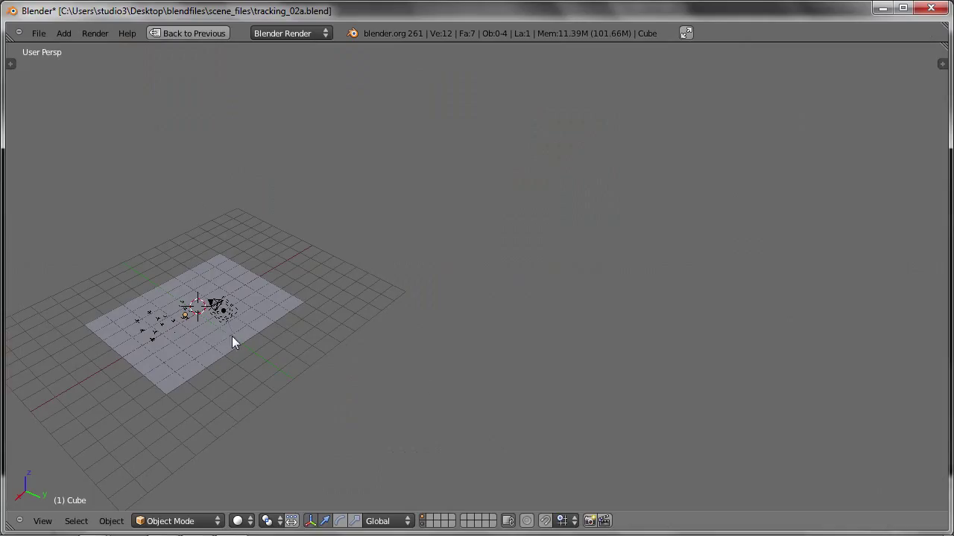
pyautogui.hotkey('shift', 'a')
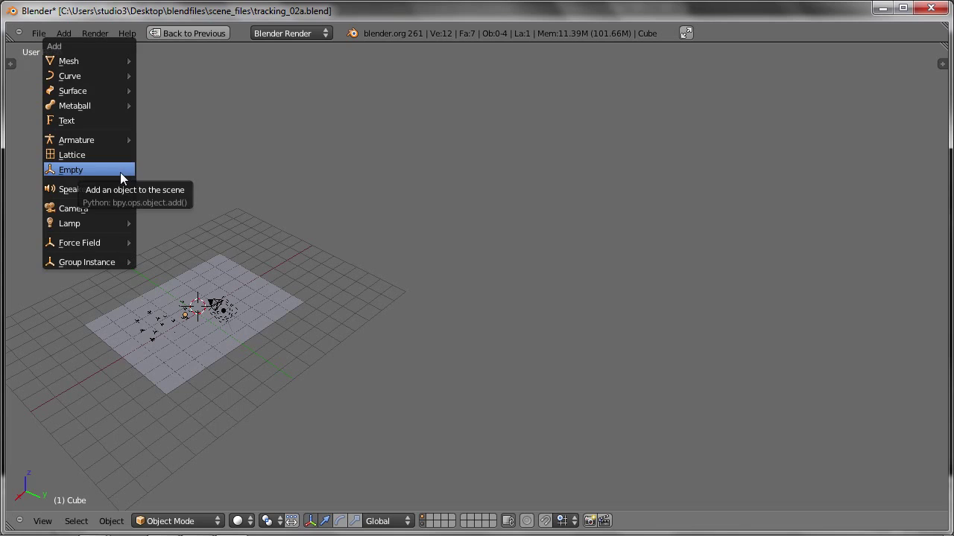
pyautogui.moveTo(87, 262)
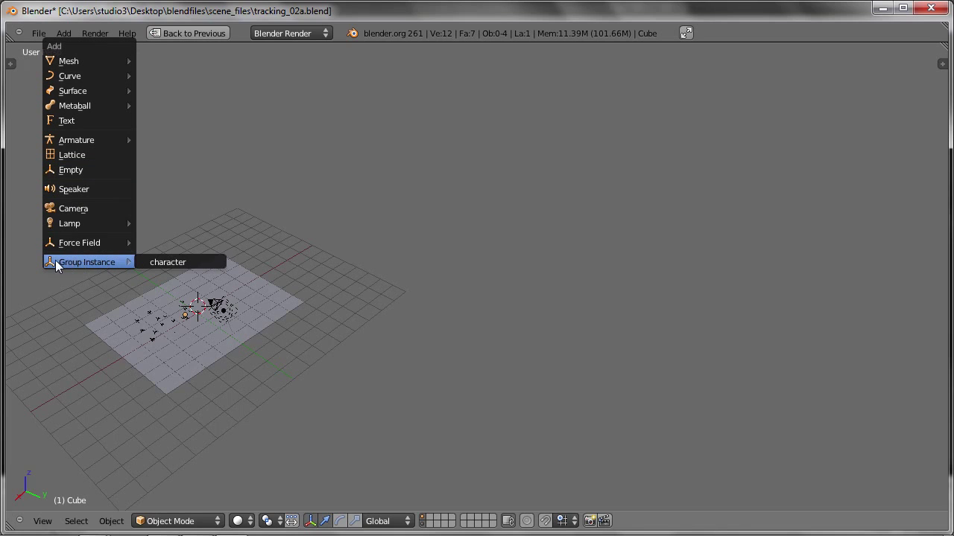
pyautogui.click(169, 259)
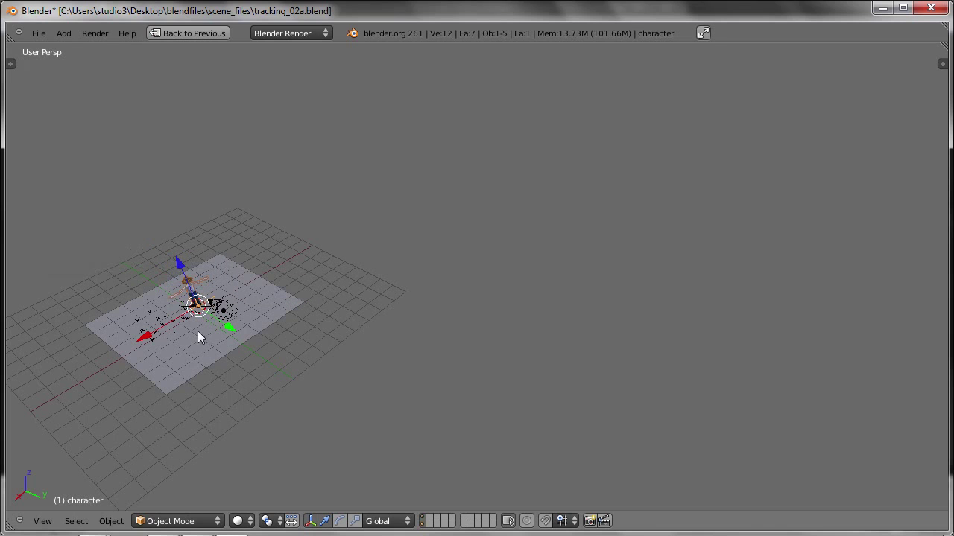
pyautogui.moveTo(199, 337)
pyautogui.mouseDown(button='middle')
pyautogui.moveTo(298, 304)
pyautogui.moveTo(189, 302)
pyautogui.mouseUp(button='middle')
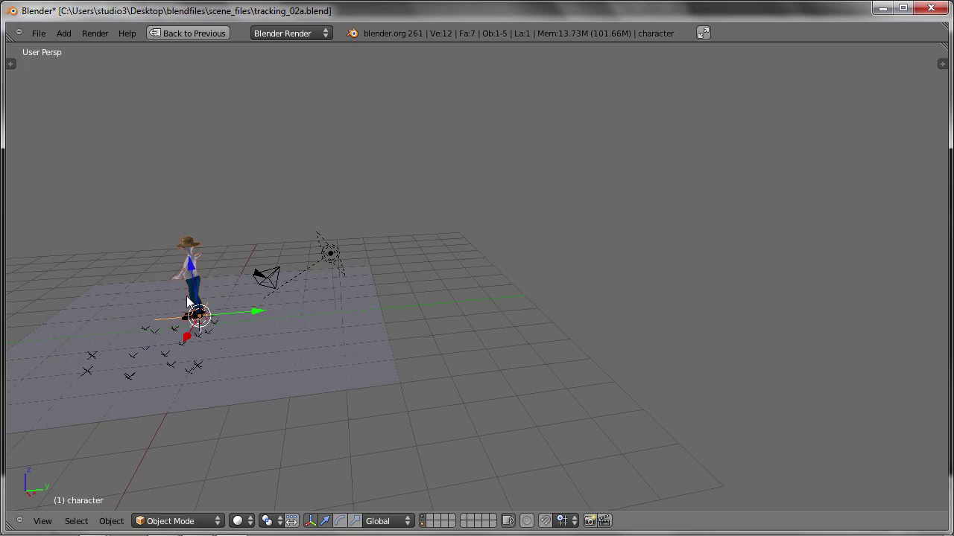
pyautogui.moveTo(192, 302); pyautogui.dragTo(423, 333, button='middle')
# Step: In wireframe camera view, scale the character down to fit the table
pyautogui.press('KP_0')
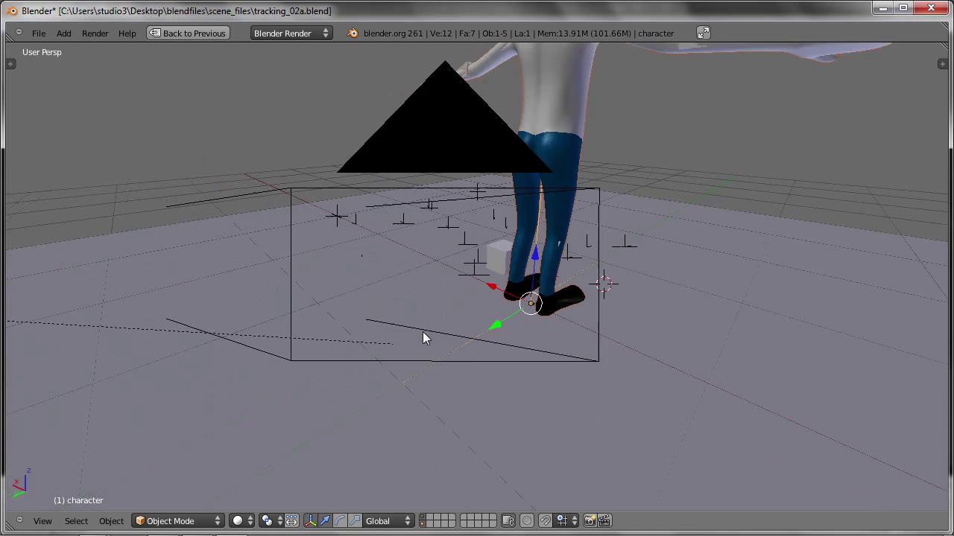
pyautogui.press('z')
pyautogui.scroll(-2, 539, 361)
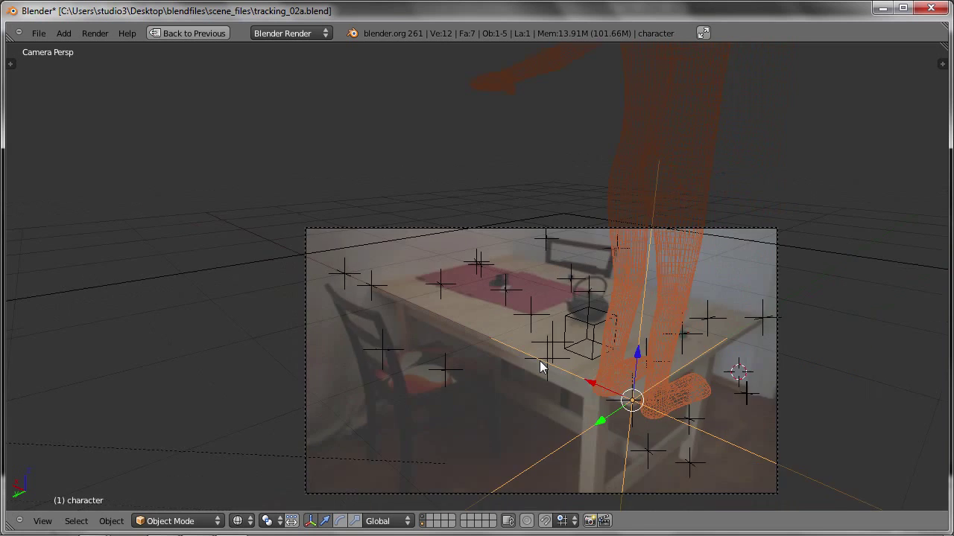
pyautogui.scroll(-3, 492, 355)
pyautogui.scroll(-1, 470, 331)
pyautogui.press('s')
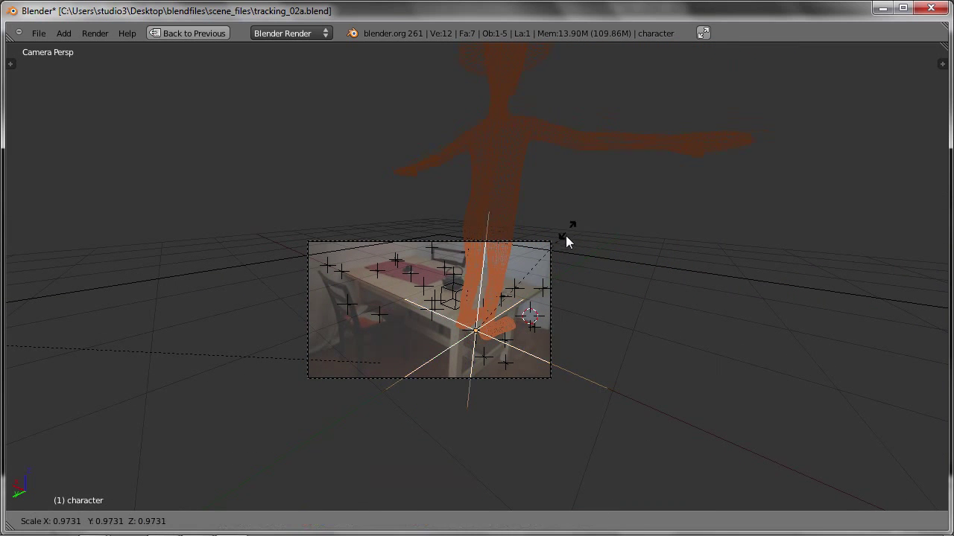
pyautogui.click(517, 326)
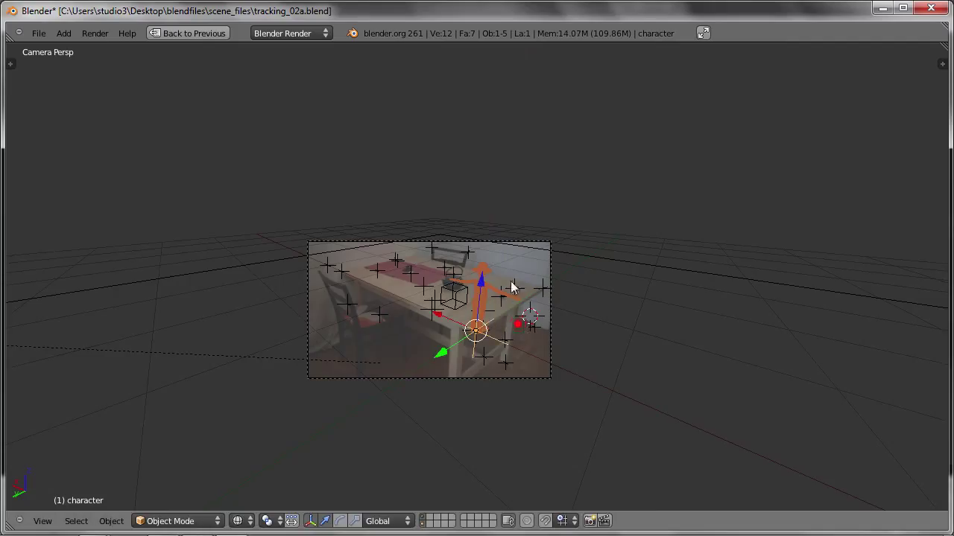
pyautogui.scroll(4, 528, 307)
pyautogui.scroll(2, 528, 307)
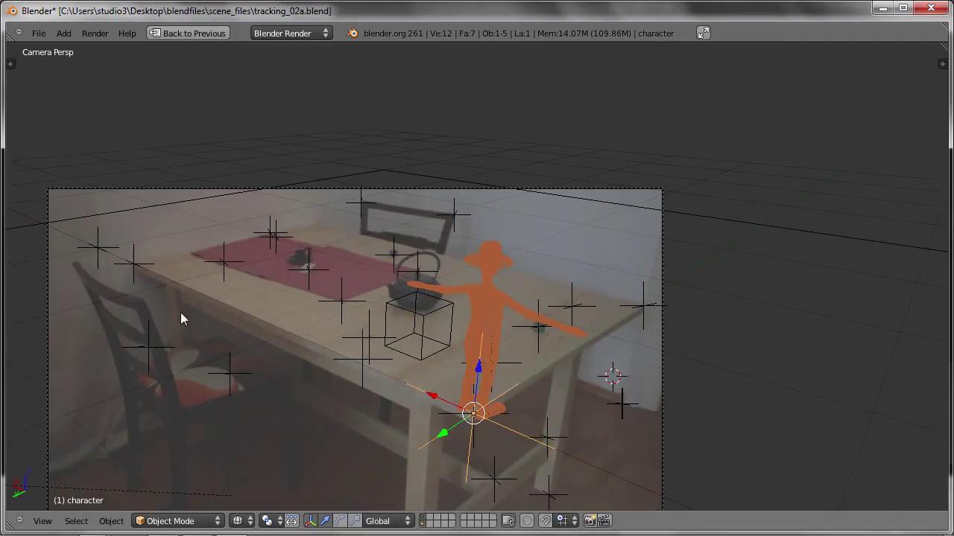
# Step: Rotate the character about Z, move it along Y onto the tabletop, and begin a proxy
pyautogui.press('r')
pyautogui.press('z')
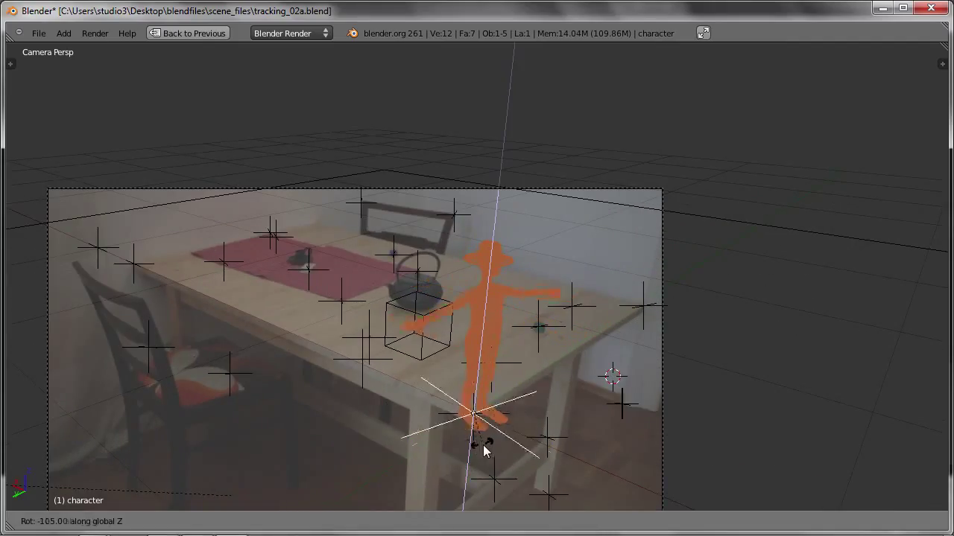
pyautogui.click(490, 449)
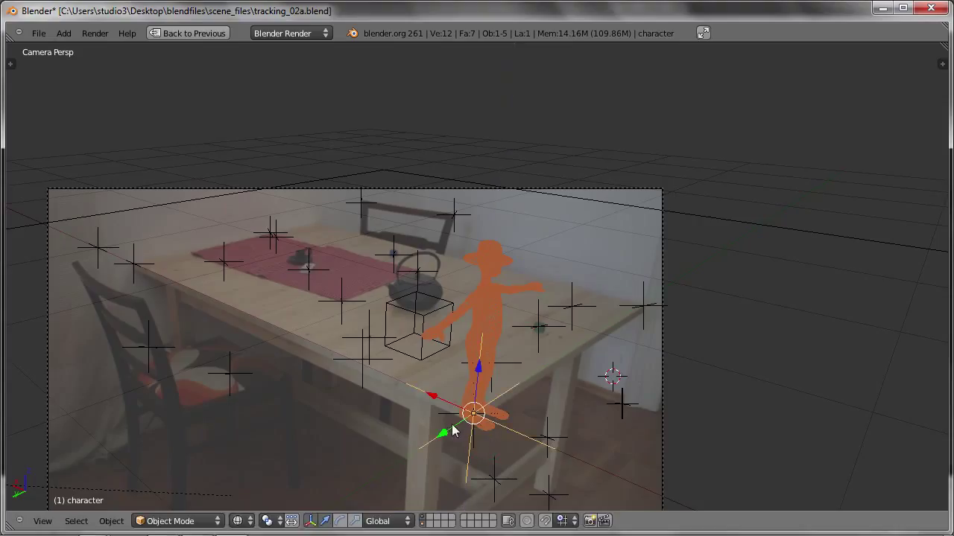
pyautogui.press('g')
pyautogui.press('y')
pyautogui.click(517, 391)
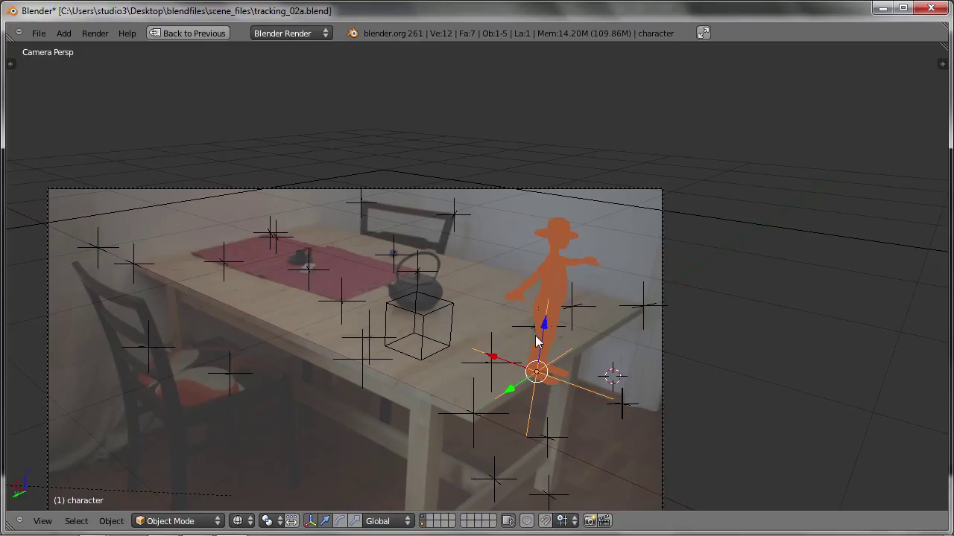
pyautogui.hotkey('ctrl', 'p')
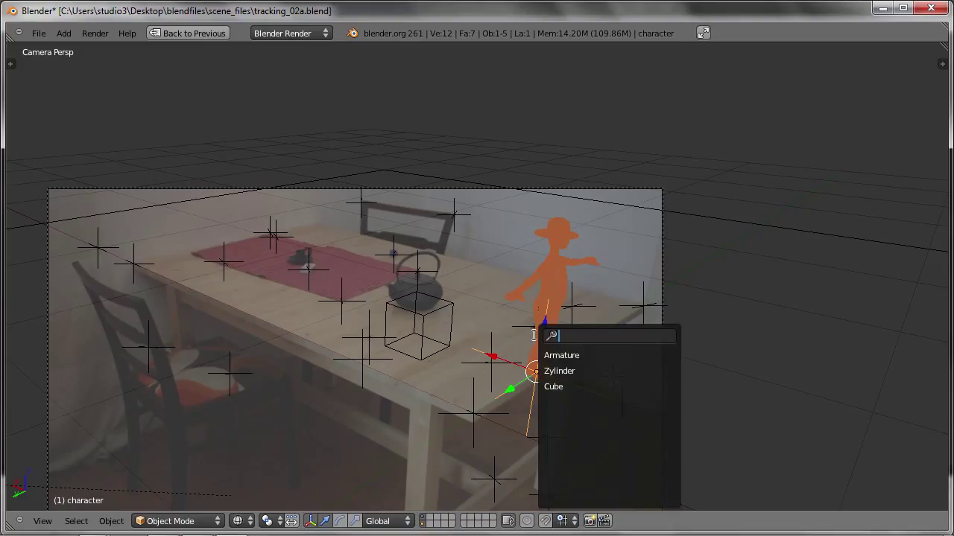
# Step: Make an editable armature proxy and frame the rig in front orthographic view
pyautogui.click(564, 355)
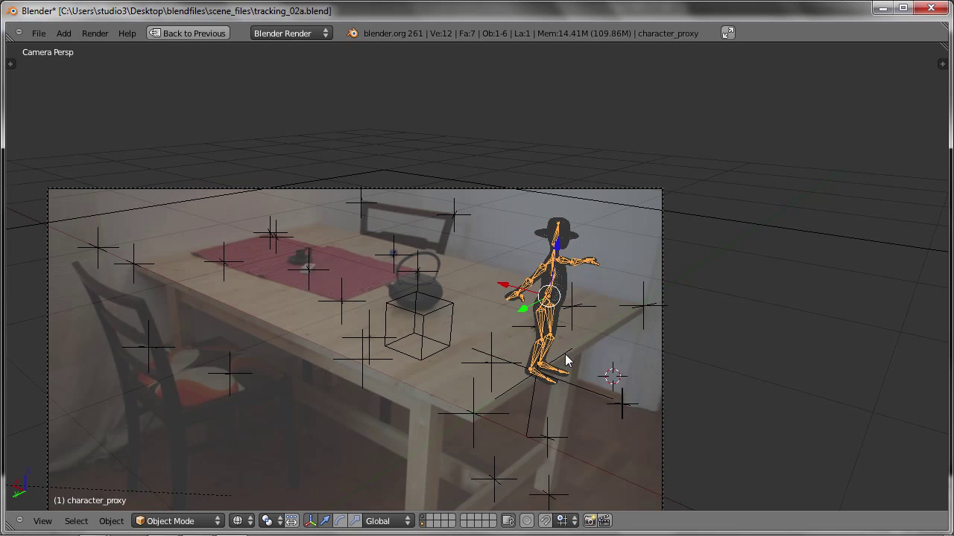
pyautogui.press('KP_3')
pyautogui.press('KP_5')
pyautogui.scroll(3, 427, 216)
pyautogui.scroll(3, 427, 216)
pyautogui.moveTo(428, 216); pyautogui.dragTo(443, 266, button='middle')
pyautogui.press('KP_1')
pyautogui.scroll(-4, 244, 298)
pyautogui.scroll(7, 371, 263)
pyautogui.keyDown('shift'); pyautogui.moveTo(634, 301); pyautogui.dragTo(523, 275, button='middle'); pyautogui.keyUp('shift')
pyautogui.scroll(4, 523, 275)
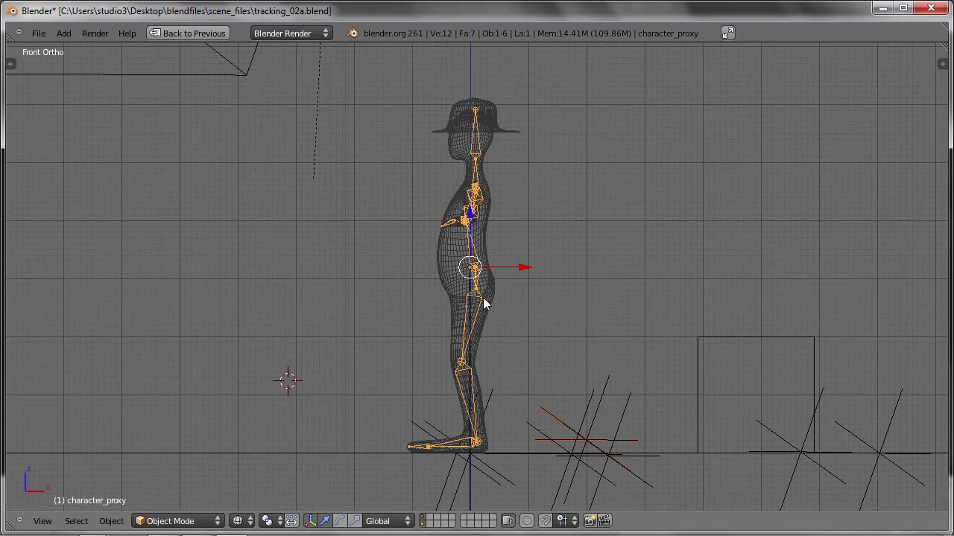
# Step: In Pose Mode, select the body and foot bones and move them into place
pyautogui.click(187, 521)
pyautogui.click(166, 485)
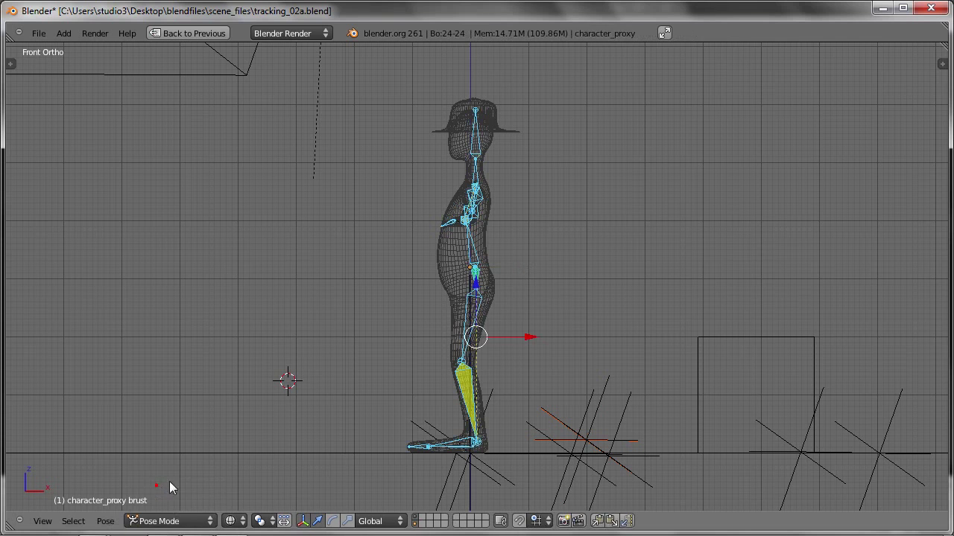
pyautogui.rightClick(474, 268)
pyautogui.press('b')
pyautogui.moveTo(400, 430); pyautogui.dragTo(436, 452)
pyautogui.scroll(-3, 512, 438)
pyautogui.moveTo(512, 438); pyautogui.dragTo(491, 309, button='middle')
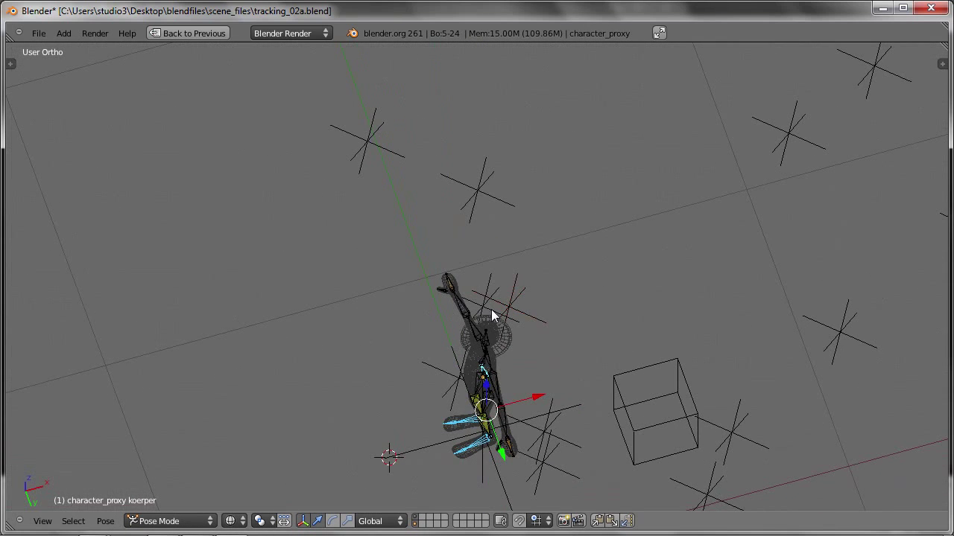
pyautogui.press('KP_1')
pyautogui.scroll(2, 481, 364)
pyautogui.press('g')
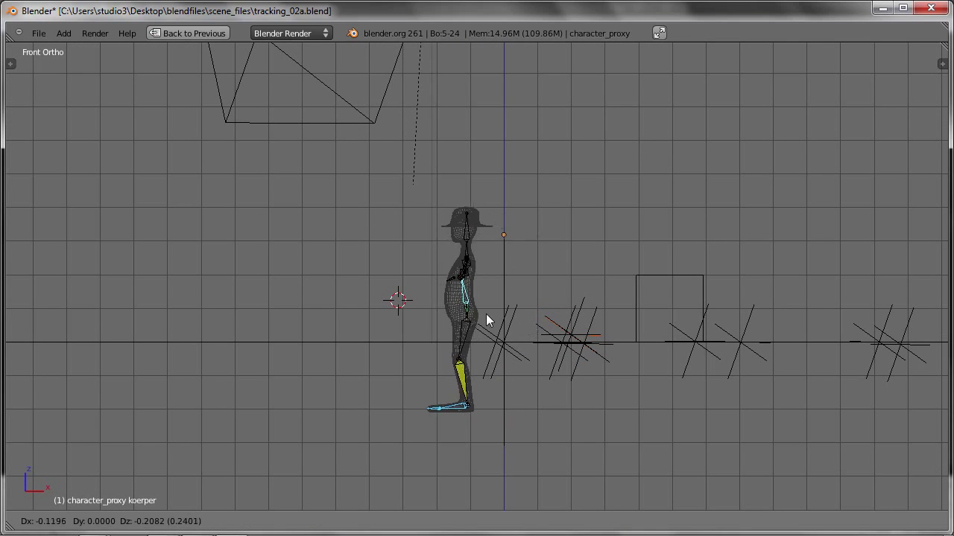
pyautogui.click(526, 322)
# Step: Bend the legs into a squat, shift the torso, and reposition the feet to sit
pyautogui.press('a')
pyautogui.press('g')
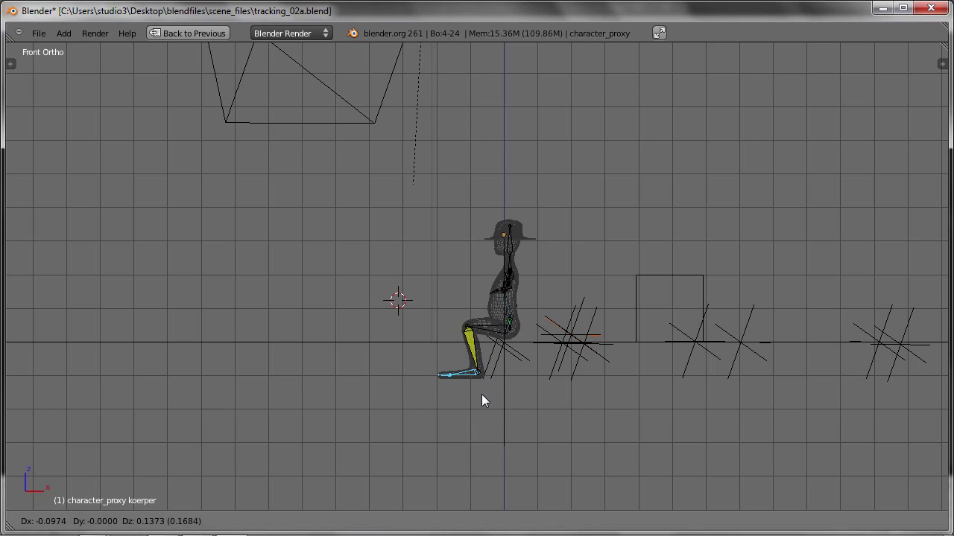
pyautogui.click(485, 401)
pyautogui.scroll(2, 513, 355)
pyautogui.scroll(1, 513, 355)
pyautogui.keyDown('shift'); pyautogui.rightClick(516, 256); pyautogui.keyUp('shift')
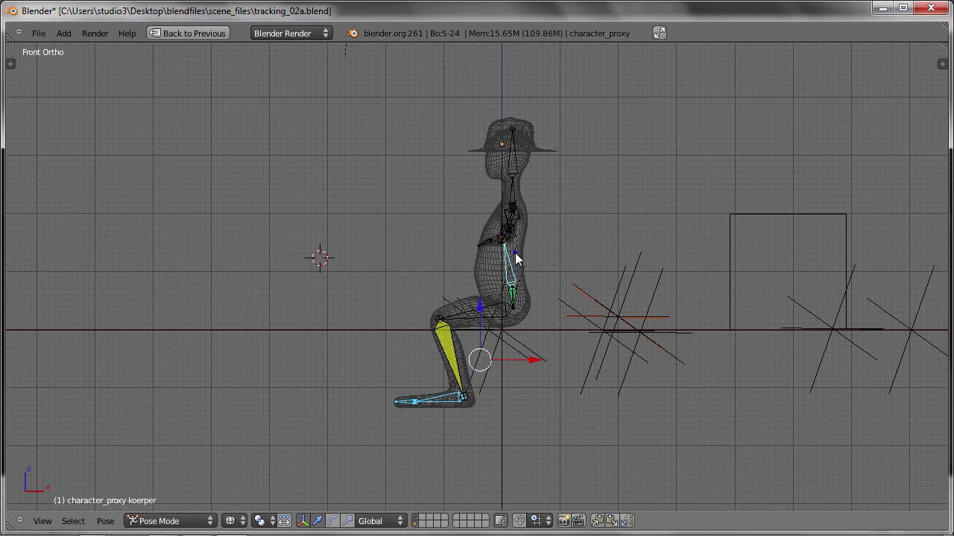
pyautogui.press('g')
pyautogui.click(553, 293)
pyautogui.press('a')
pyautogui.press('b')
pyautogui.moveTo(436, 391); pyautogui.dragTo(481, 423)
pyautogui.press('g')
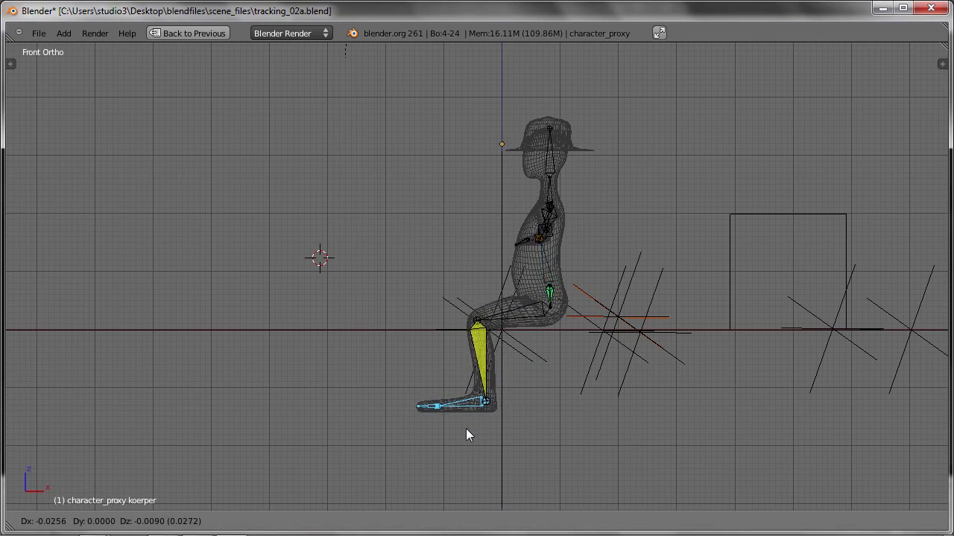
pyautogui.click(465, 428)
# Step: Check the seated pose through the camera, play and stop the animation, then select the Ground plane
pyautogui.moveTo(453, 376)
pyautogui.mouseDown(button='middle')
pyautogui.moveTo(526, 427)
pyautogui.moveTo(703, 384)
pyautogui.moveTo(550, 320)
pyautogui.moveTo(560, 368)
pyautogui.mouseUp(button='middle')
pyautogui.moveTo(431, 407)
pyautogui.mouseDown(button='middle')
pyautogui.moveTo(449, 390)
pyautogui.moveTo(403, 383)
pyautogui.moveTo(432, 377)
pyautogui.moveTo(438, 398)
pyautogui.moveTo(403, 388)
pyautogui.mouseUp(button='middle')
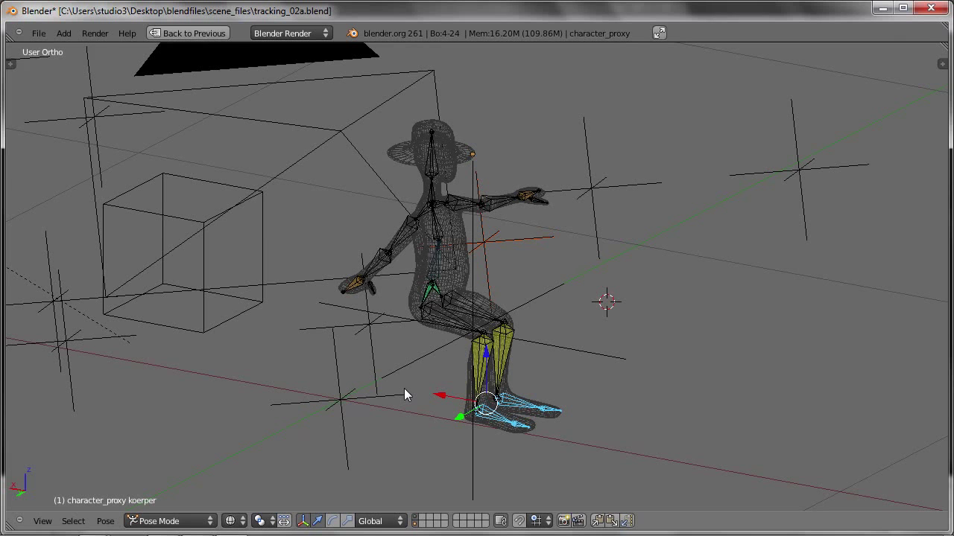
pyautogui.press('KP_0')
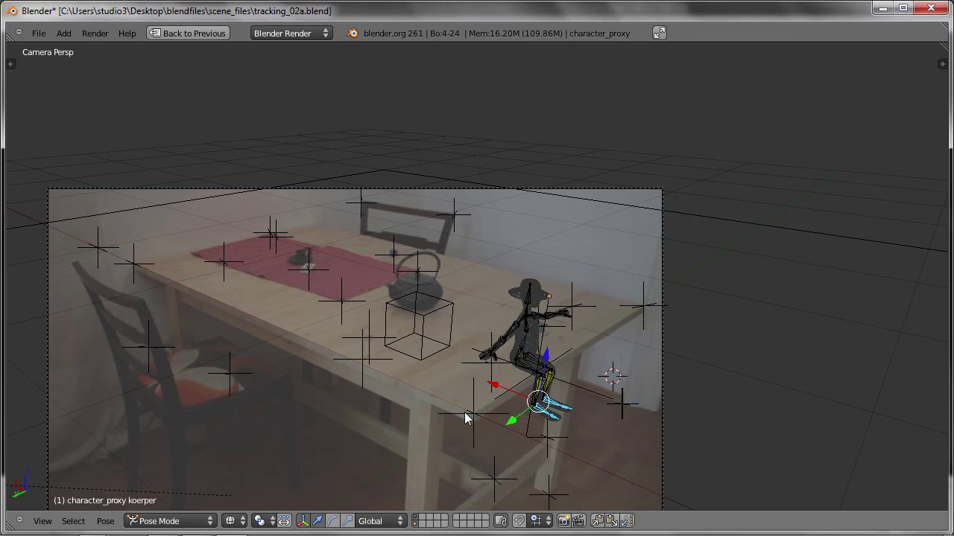
pyautogui.hotkey('alt', 'a')
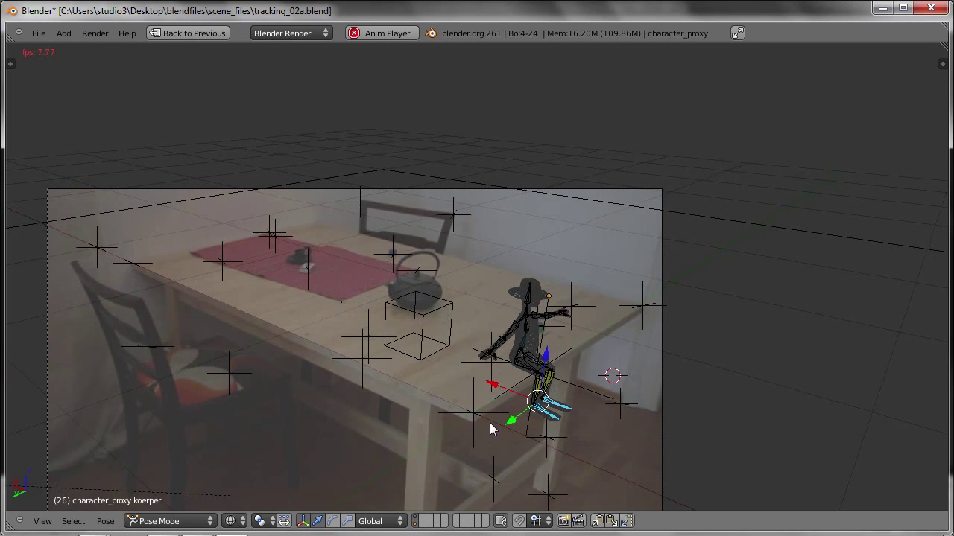
pyautogui.press('Escape')
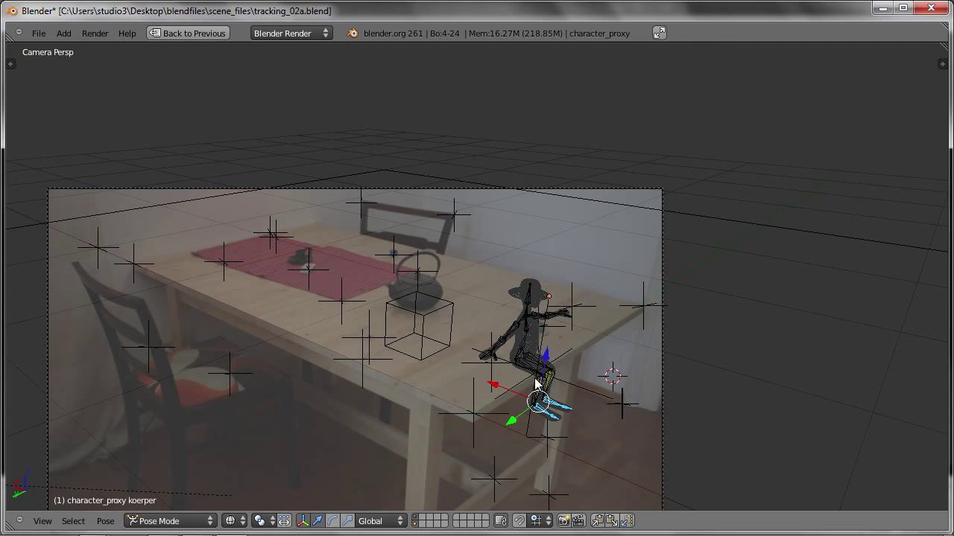
pyautogui.rightClick(624, 220)
pyautogui.moveTo(623, 216)
pyautogui.mouseDown(button='middle')
pyautogui.moveTo(537, 278)
pyautogui.moveTo(467, 445)
pyautogui.mouseUp(button='middle')
# Step: Show the Foreground and Background render layers in the render settings
pyautogui.scroll(-8, 537, 278)
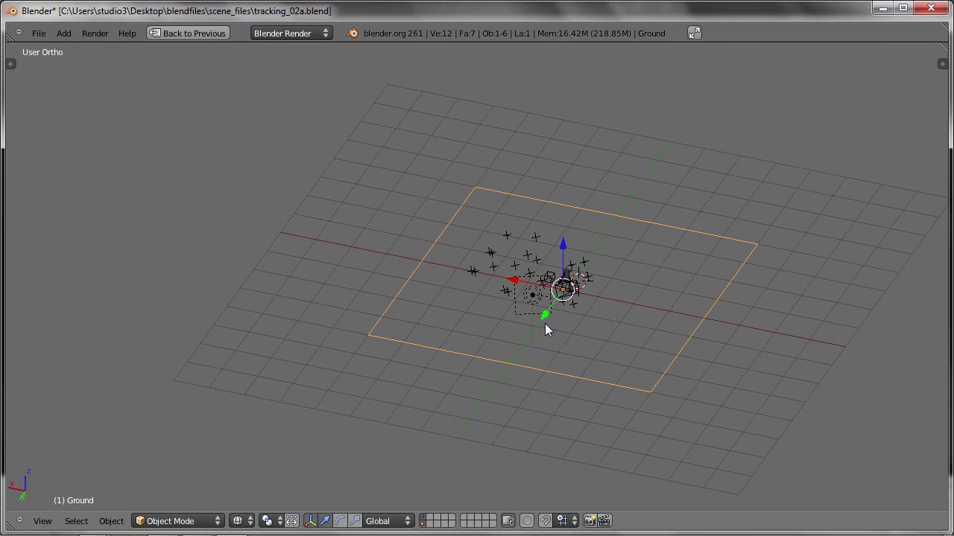
pyautogui.scroll(3, 545, 323)
pyautogui.scroll(3, 586, 260)
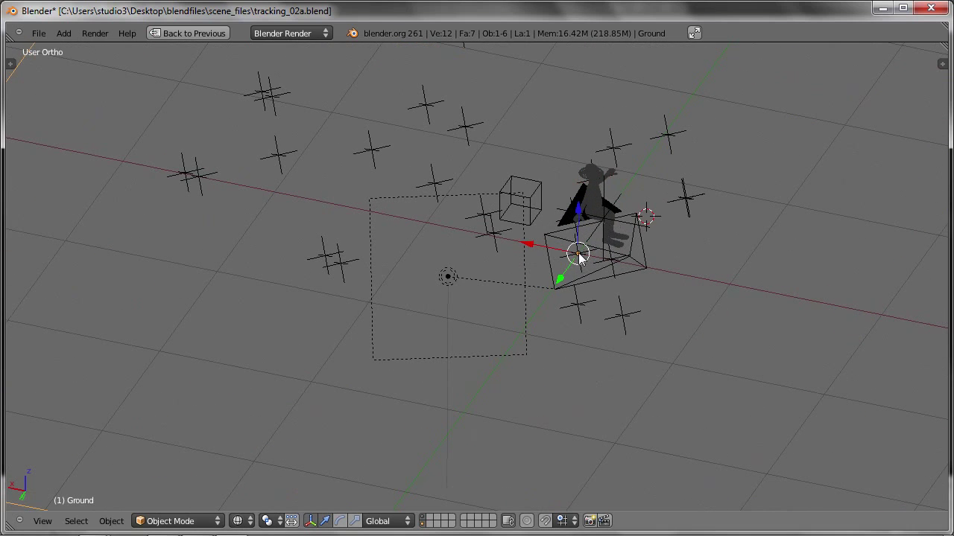
pyautogui.hotkey('ctrl', 'Up')
pyautogui.click(772, 52)
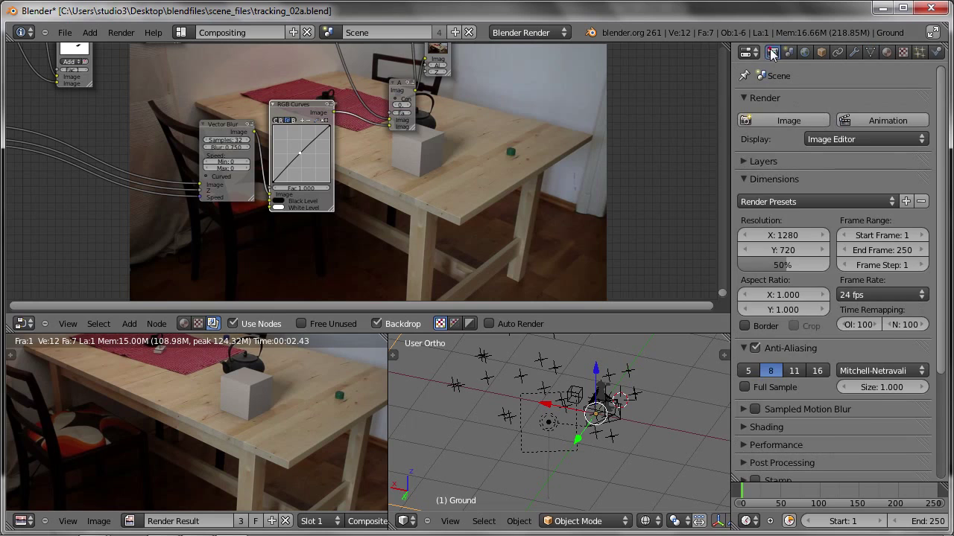
pyautogui.click(760, 161)
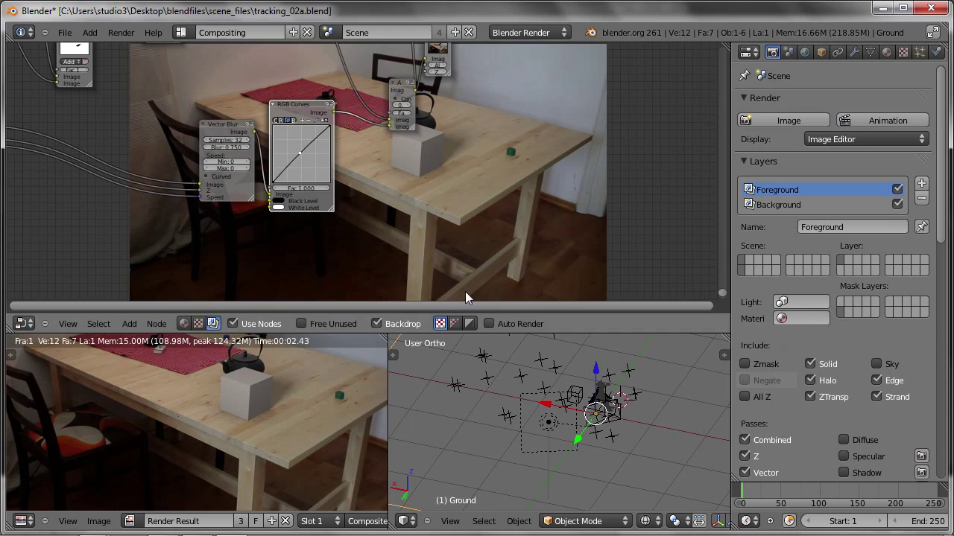
# Step: Slide the Ground plane along the X axis in the maximized 3D view
pyautogui.hotkey('ctrl', 'Up')
pyautogui.scroll(-4, 586, 371)
pyautogui.scroll(4, 566, 350)
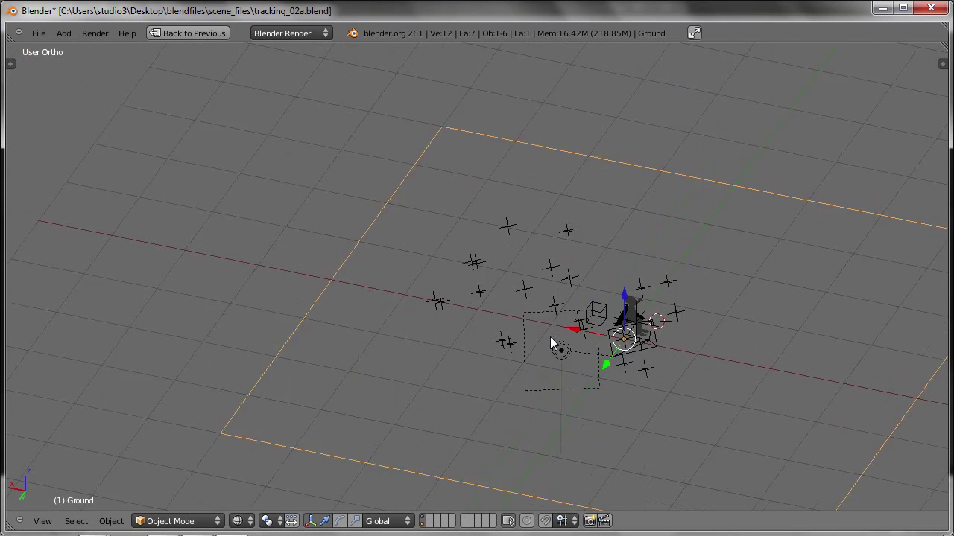
pyautogui.scroll(1, 559, 335)
pyautogui.moveTo(589, 330); pyautogui.dragTo(259, 163)
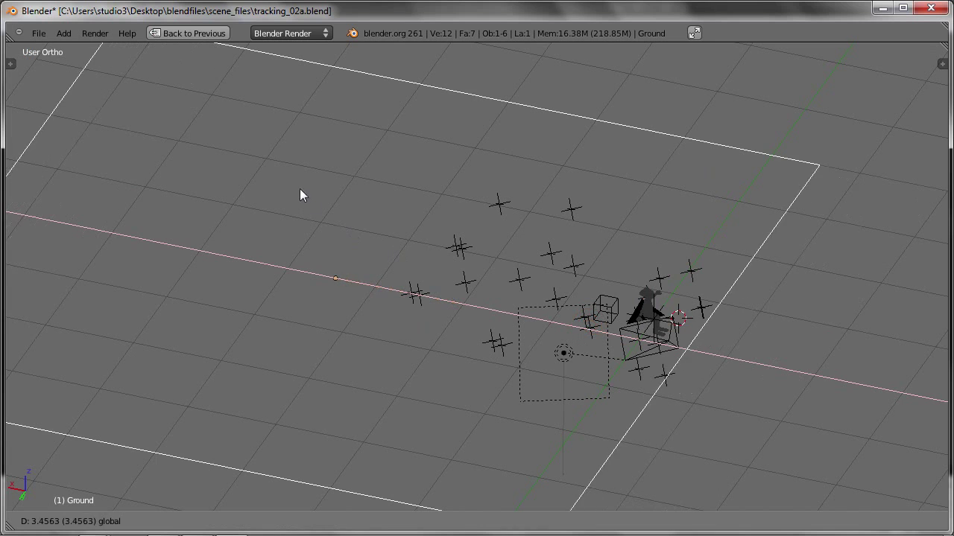
pyautogui.click(259, 163)
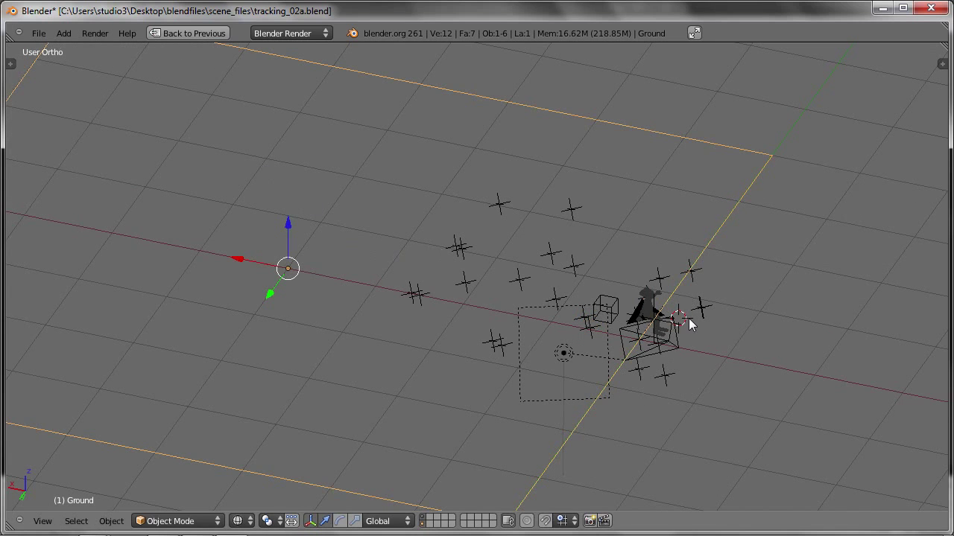
# Step: Look through the tracked camera and zoom to frame the table footage
pyautogui.press('KP_0')
pyautogui.scroll(2, 690, 335)
pyautogui.scroll(2, 567, 362)
pyautogui.scroll(2, 592, 318)
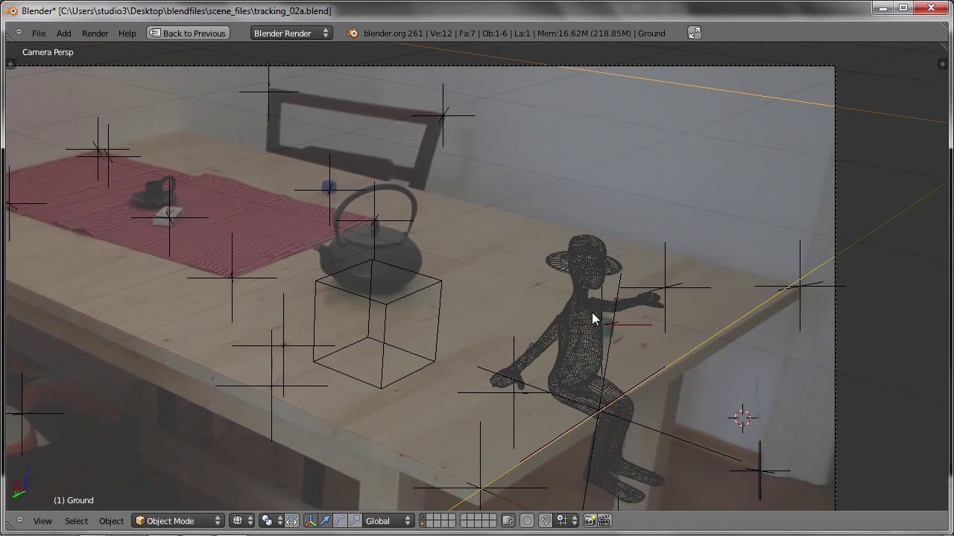
pyautogui.scroll(1, 592, 319)
pyautogui.scroll(1, 603, 341)
pyautogui.scroll(2, 591, 409)
pyautogui.scroll(1, 539, 320)
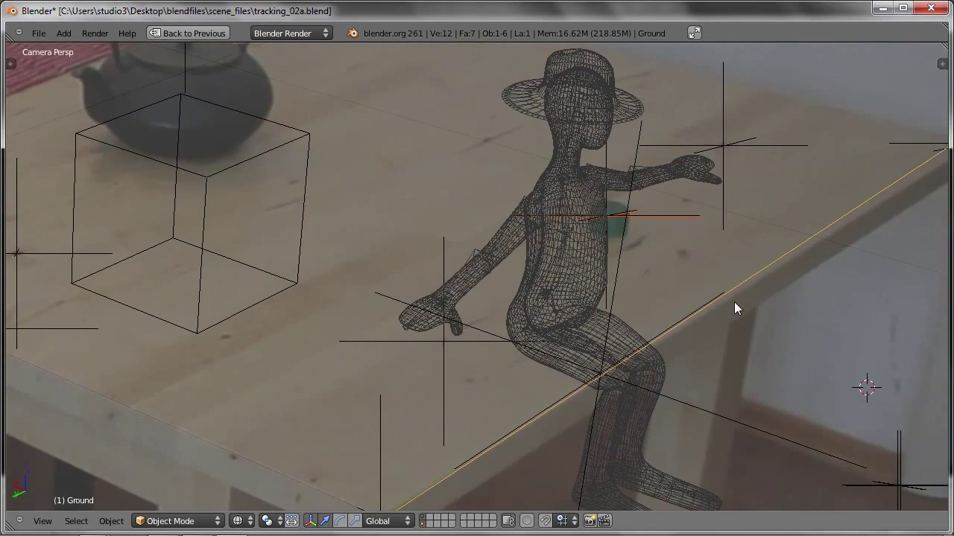
pyautogui.scroll(-1, 735, 298)
pyautogui.scroll(-1, 735, 298)
pyautogui.scroll(-2, 734, 298)
pyautogui.scroll(1, 586, 316)
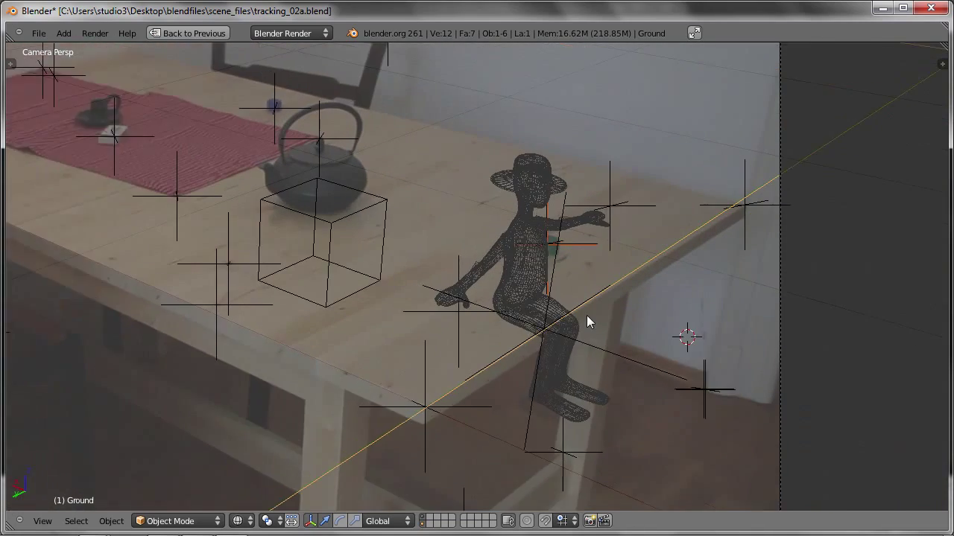
pyautogui.scroll(1, 587, 315)
# Step: Move the seated character to layer 1
pyautogui.rightClick(551, 274)
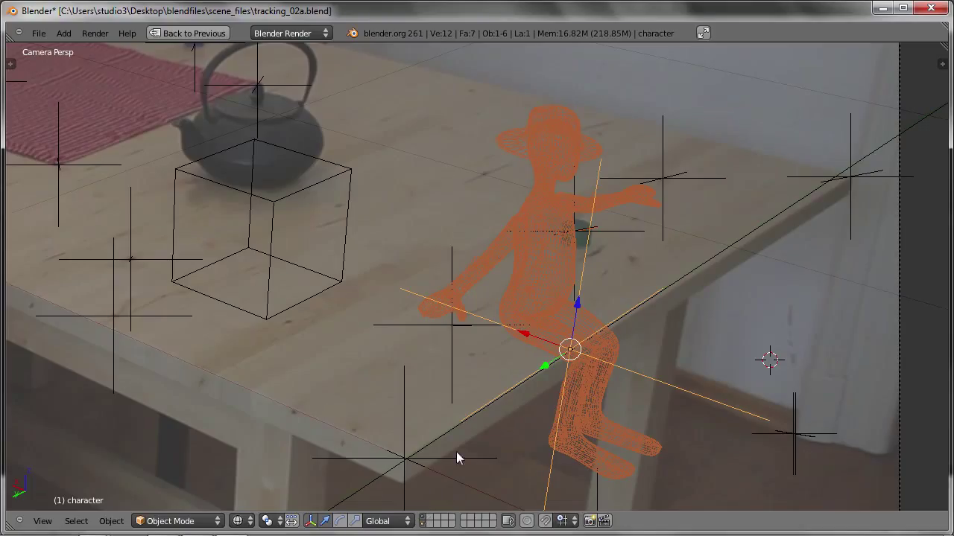
pyautogui.press('m')
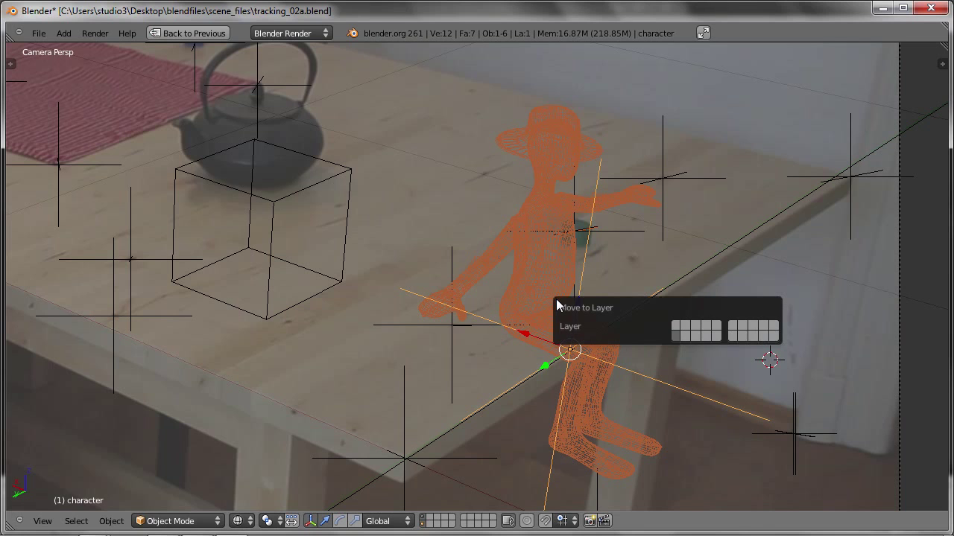
pyautogui.press('1')
pyautogui.press('Return')
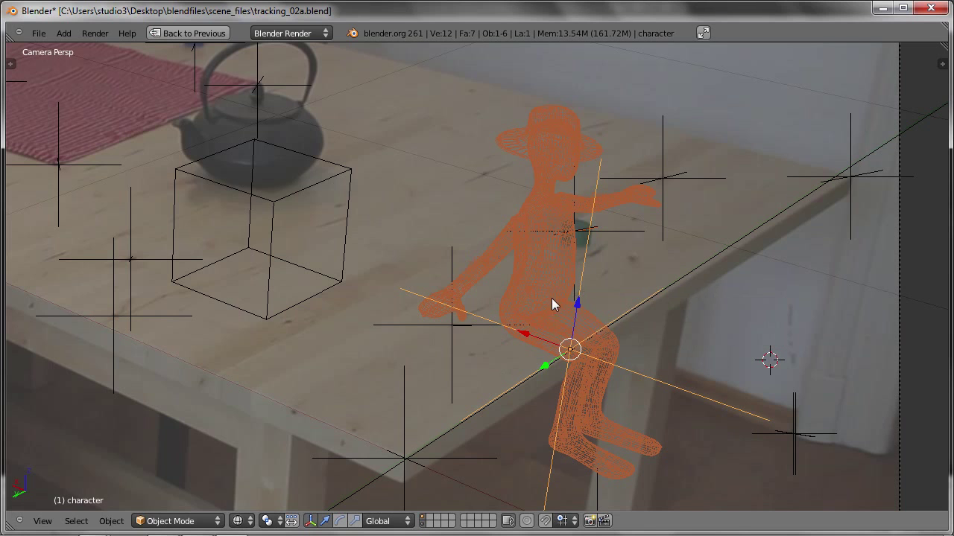
# Step: Render the current frame with F12
pyautogui.scroll(-3, 554, 330)
pyautogui.scroll(-4, 552, 333)
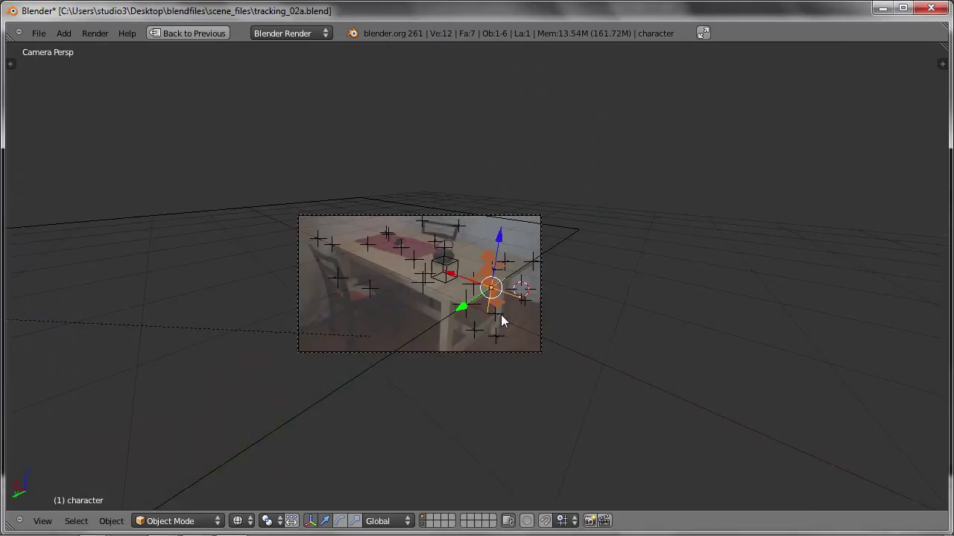
pyautogui.scroll(4, 501, 321)
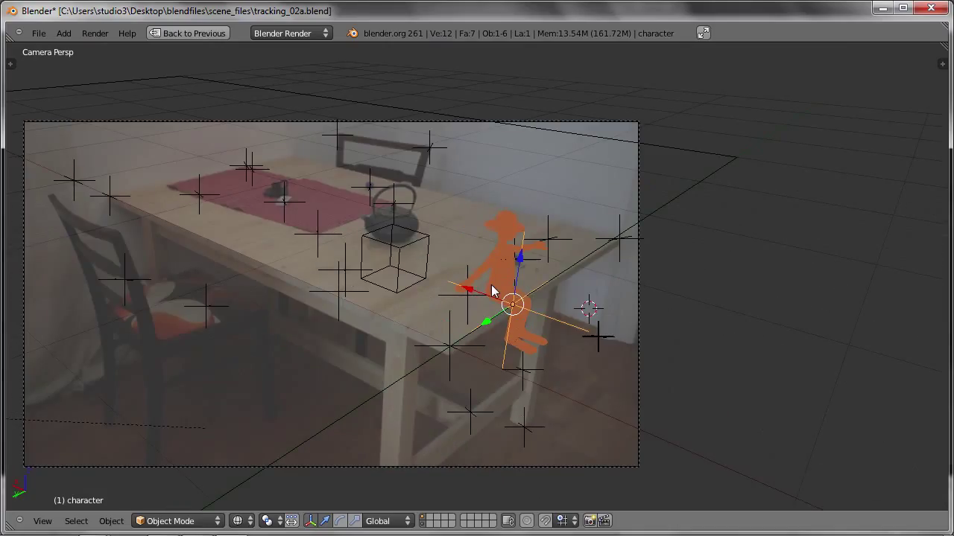
pyautogui.press('F12')
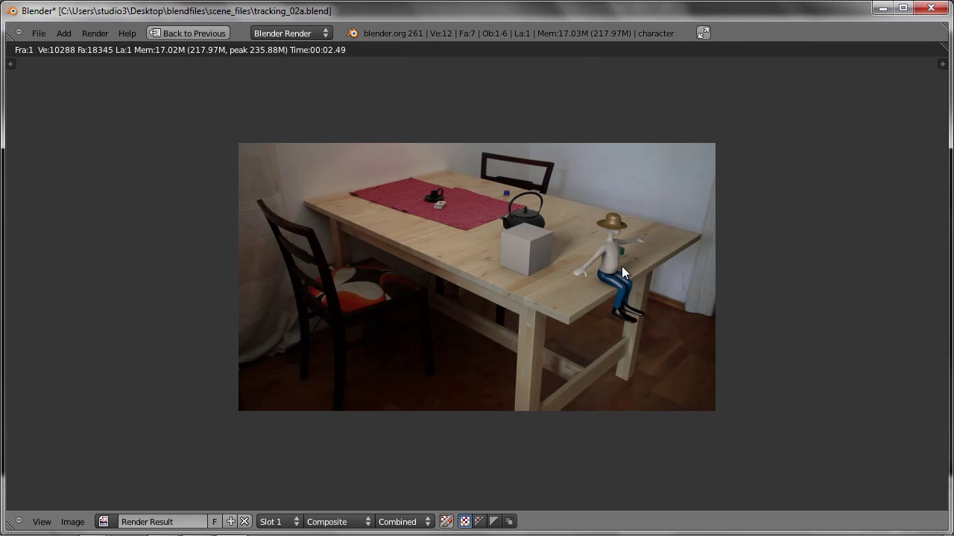
# Step: Lower the left hand (hand_L bone) to rest on the table edge
pyautogui.press('Escape')
pyautogui.hotkey('ctrl', 'Up')
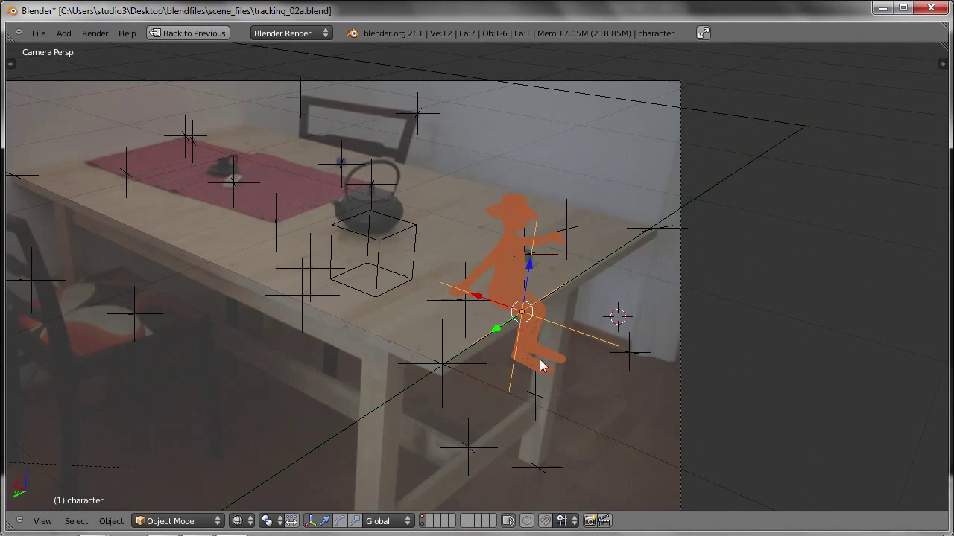
pyautogui.moveTo(540, 365); pyautogui.dragTo(555, 260, button='middle')
pyautogui.scroll(4, 581, 259)
pyautogui.rightClick(620, 257)
pyautogui.rightClick(625, 255)
pyautogui.moveTo(623, 254)
pyautogui.mouseDown(button='middle')
pyautogui.moveTo(574, 264)
pyautogui.moveTo(623, 265)
pyautogui.mouseUp(button='middle')
pyautogui.press('g')
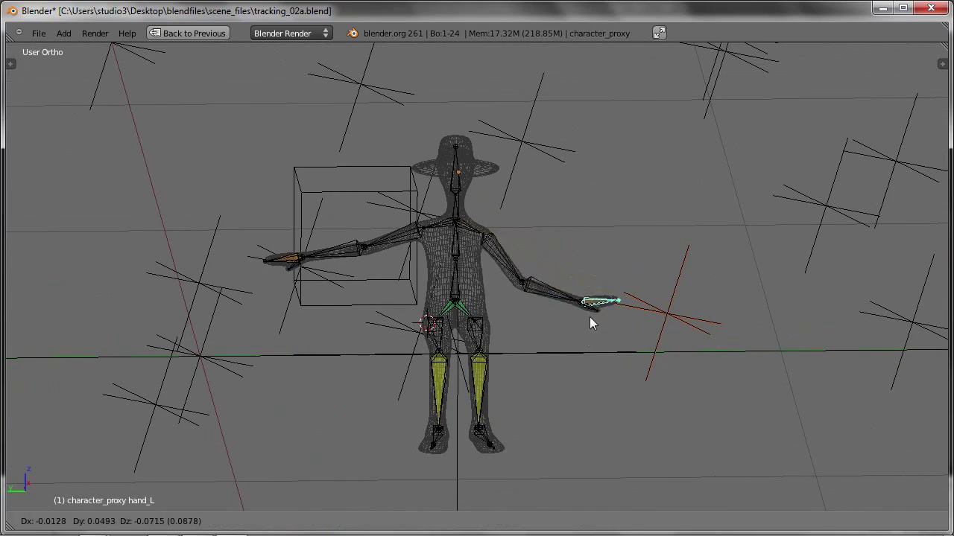
pyautogui.click(551, 347)
pyautogui.moveTo(551, 348); pyautogui.dragTo(415, 361, button='middle')
pyautogui.press('g')
pyautogui.click(521, 352)
pyautogui.moveTo(528, 352); pyautogui.dragTo(567, 328, button='middle')
pyautogui.press('g')
pyautogui.click(561, 324)
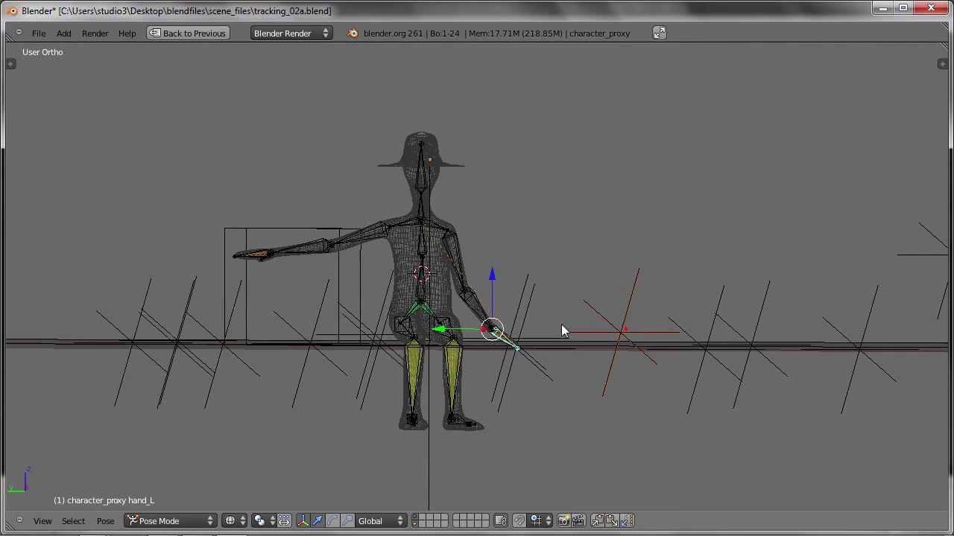
# Step: Lower the right hand (hand_R bone) beside the hip, then view the render through the camera
pyautogui.rightClick(266, 257)
pyautogui.press('g')
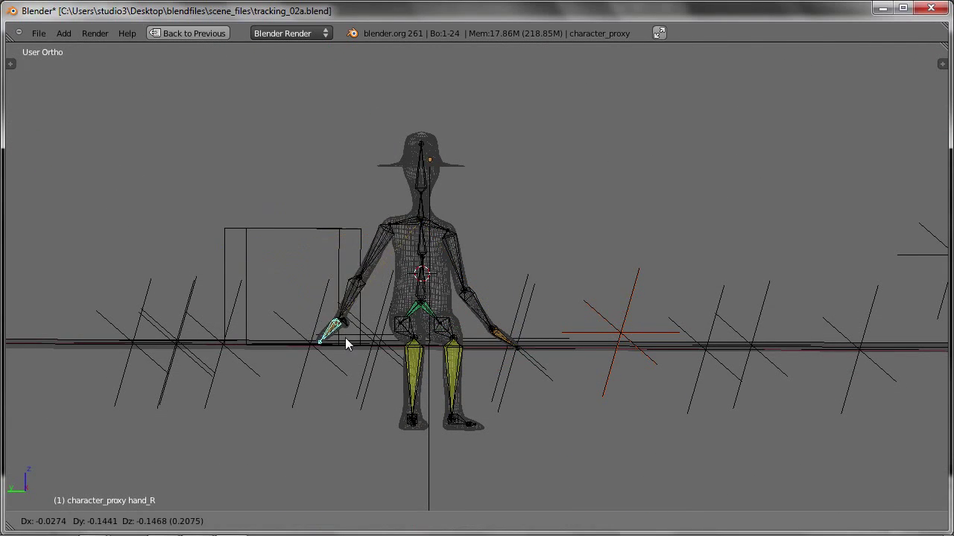
pyautogui.click(355, 330)
pyautogui.moveTo(356, 330); pyautogui.dragTo(528, 339, button='middle')
pyautogui.press('g')
pyautogui.click(436, 342)
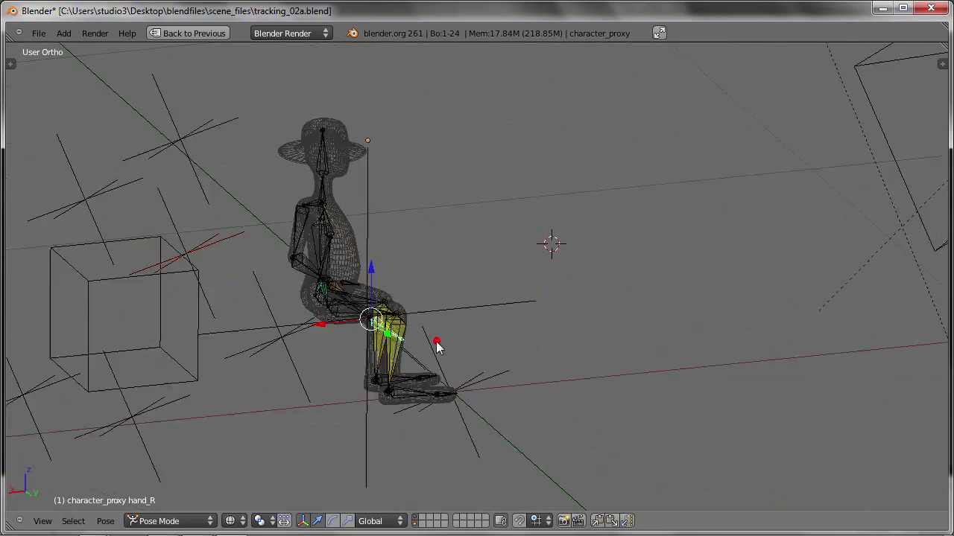
pyautogui.press('z')
pyautogui.moveTo(436, 342)
pyautogui.mouseDown(button='middle')
pyautogui.moveTo(301, 342)
pyautogui.moveTo(503, 371)
pyautogui.moveTo(539, 335)
pyautogui.moveTo(520, 367)
pyautogui.mouseUp(button='middle')
pyautogui.press('g')
pyautogui.click(322, 337)
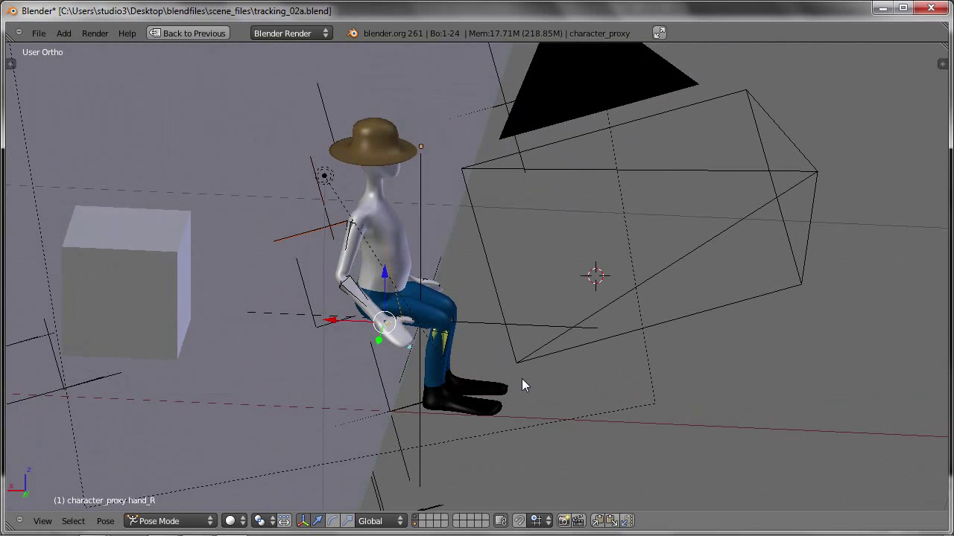
pyautogui.press('KP_0')
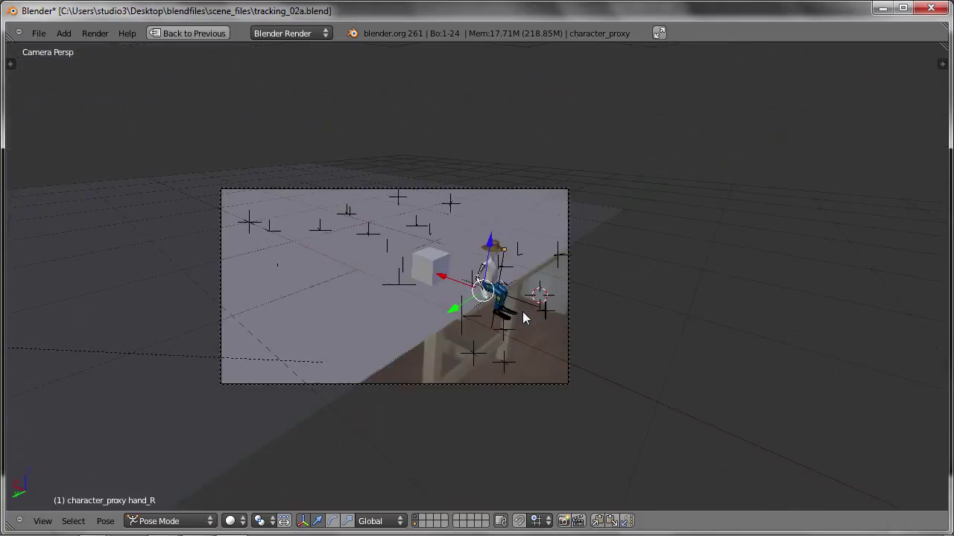
pyautogui.press('F12')
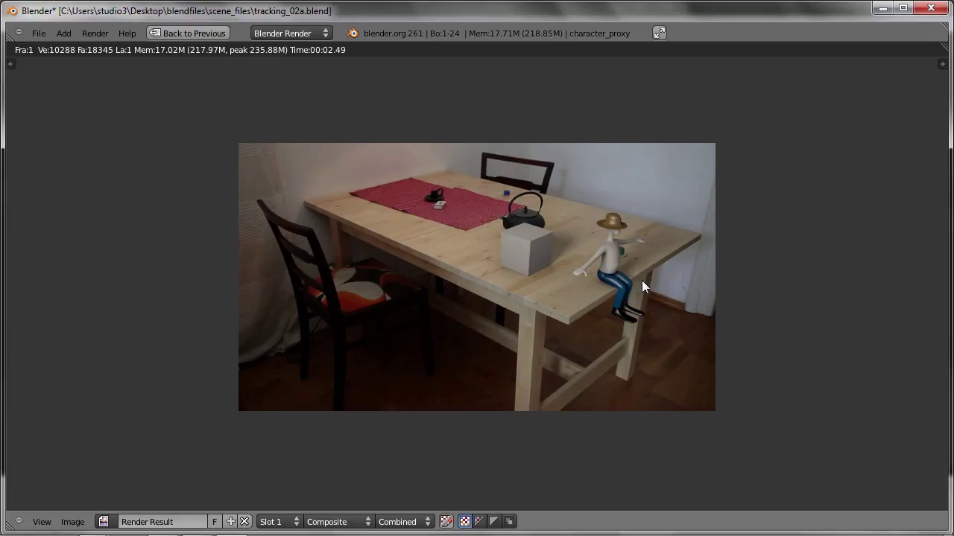
# Step: Turn off Specular on the Area lamp's data settings and re-render with F12
pyautogui.press('Escape')
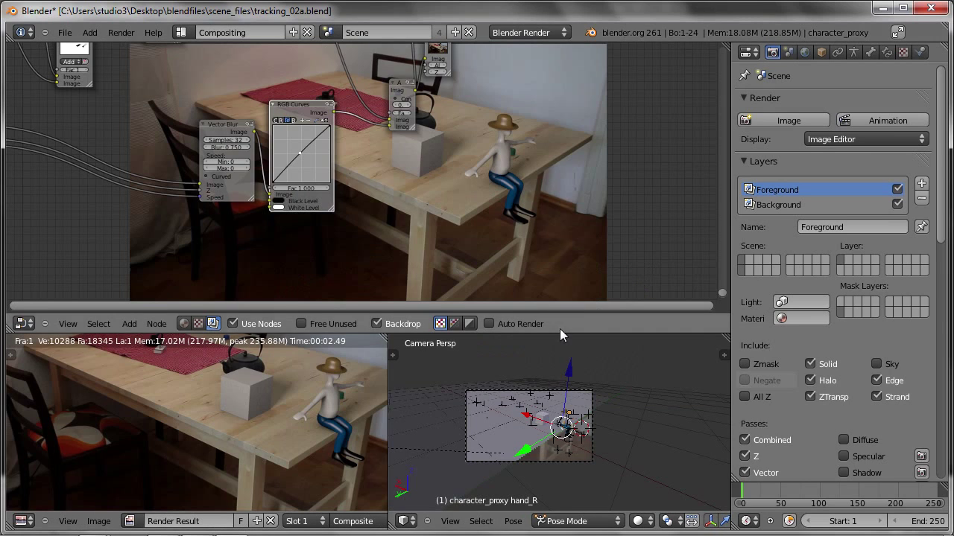
pyautogui.moveTo(599, 403); pyautogui.dragTo(450, 395, button='middle')
pyautogui.scroll(-4, 520, 401)
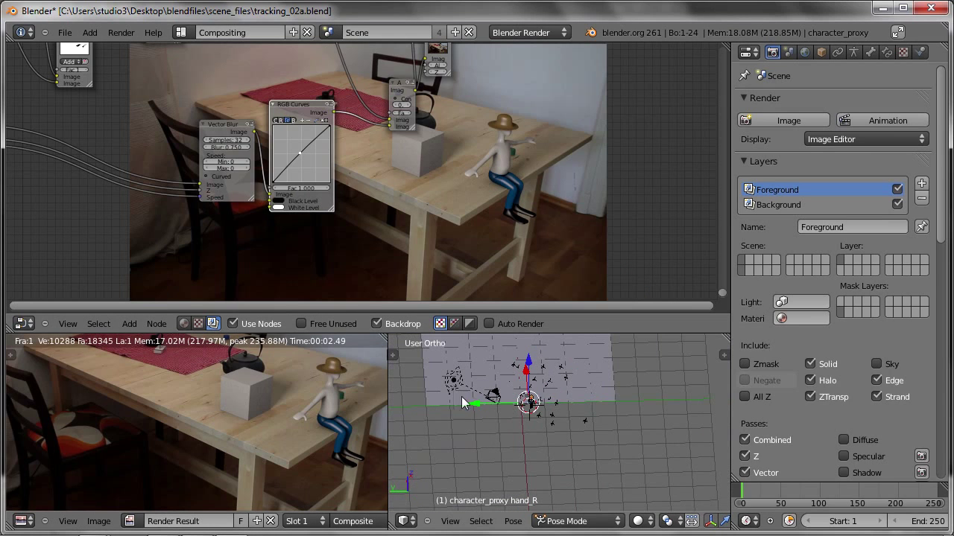
pyautogui.scroll(4, 451, 393)
pyautogui.rightClick(451, 367)
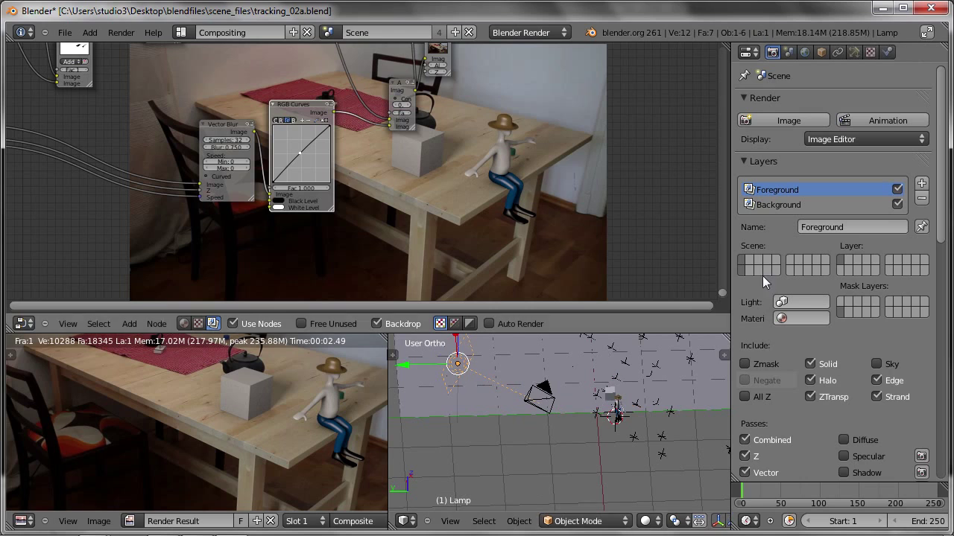
pyautogui.click(855, 51)
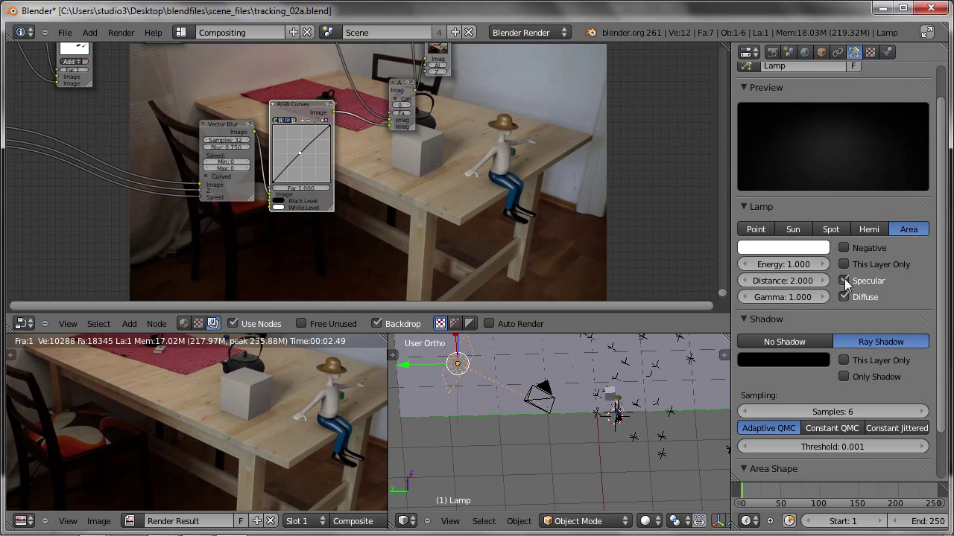
pyautogui.moveTo(484, 372); pyautogui.dragTo(483, 376, button='middle')
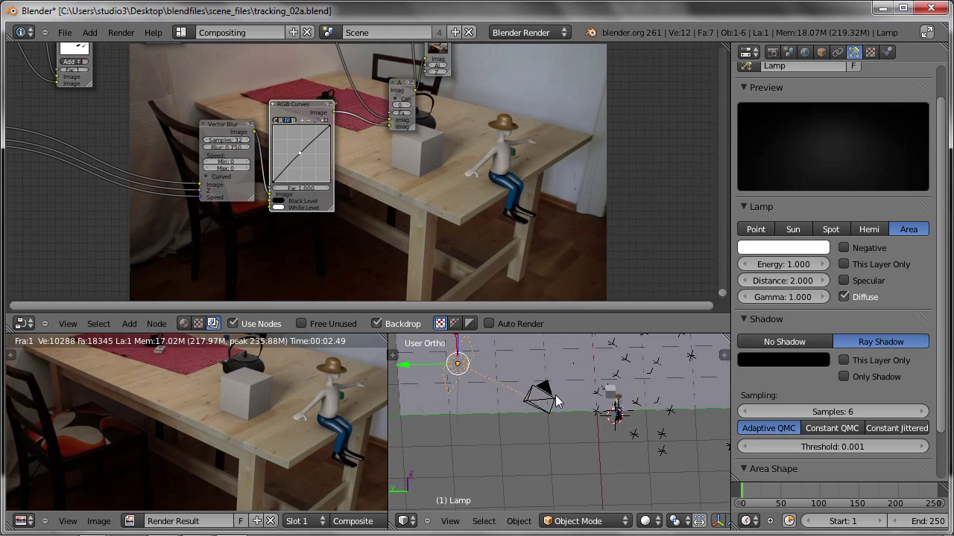
pyautogui.press('F12')
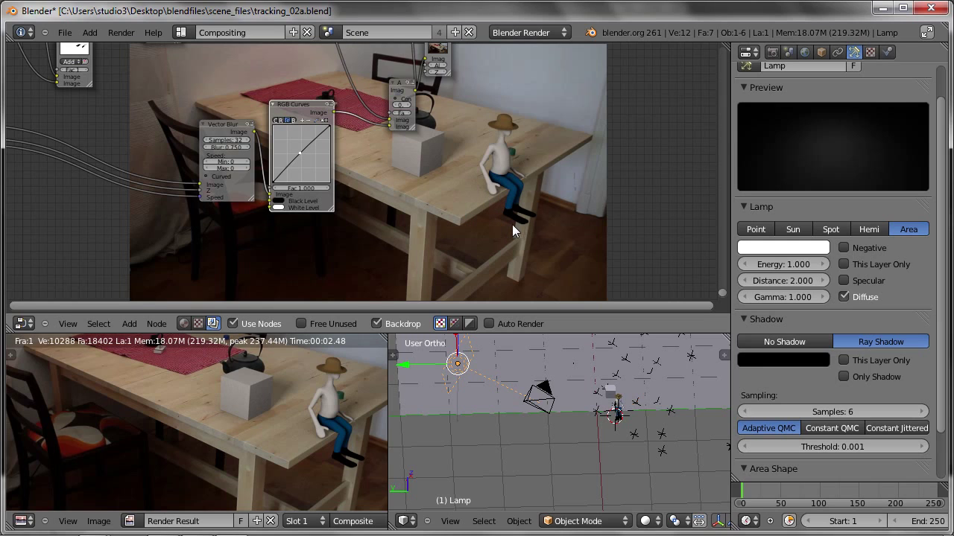
# Step: Apply the HDTV 720p resolution preset and set anti-aliasing to 11 samples
pyautogui.click(772, 51)
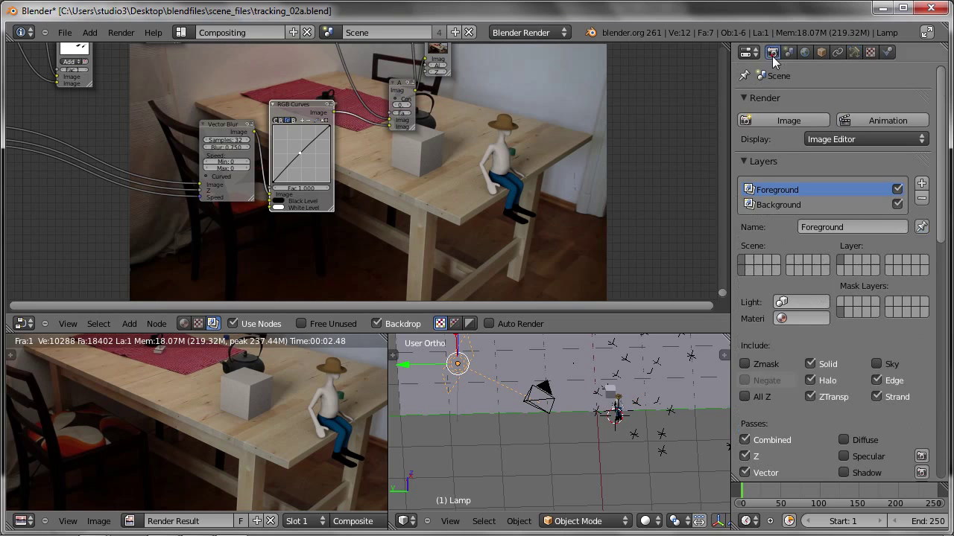
pyautogui.click(756, 160)
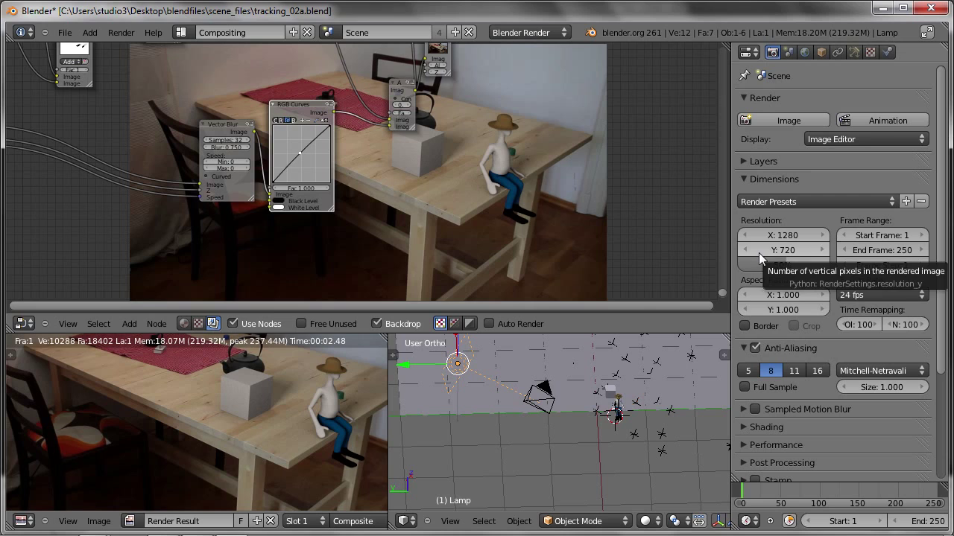
pyautogui.click(777, 199)
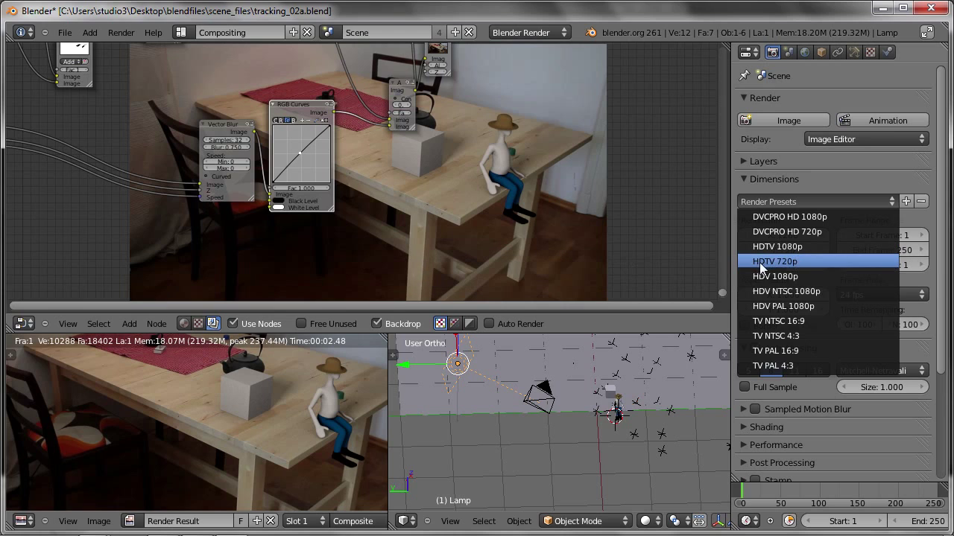
pyautogui.click(775, 262)
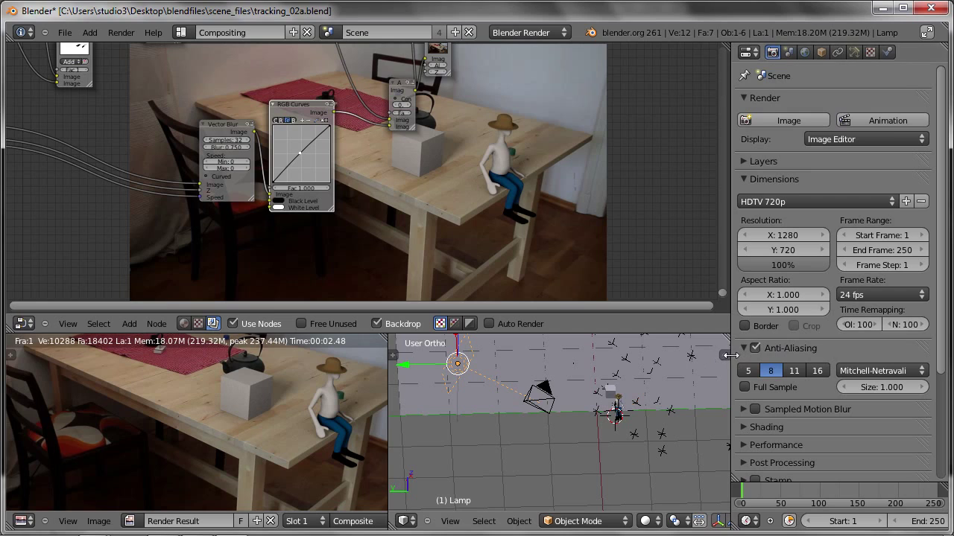
pyautogui.click(797, 372)
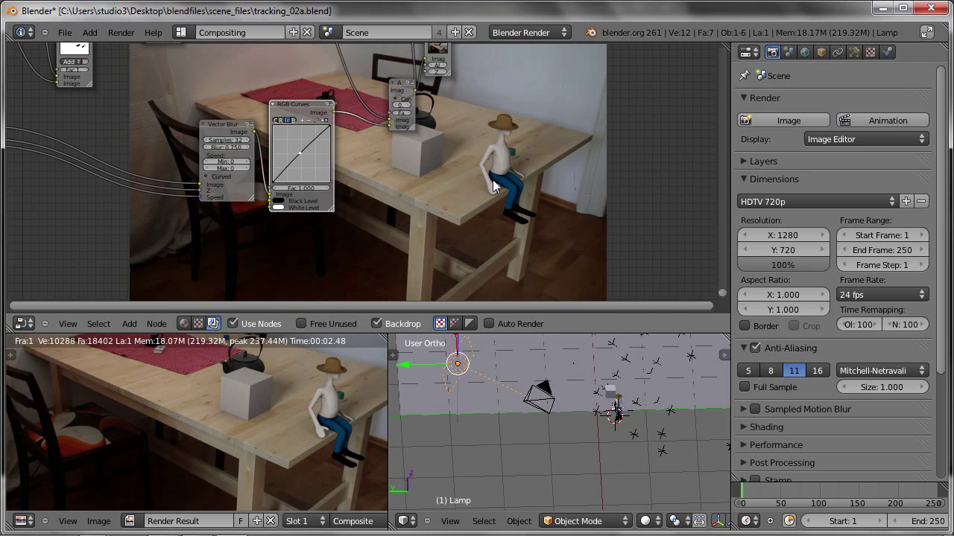
# Step: Maximize the node editor and move the Viewer and Composite nodes apart to make room
pyautogui.hotkey('ctrl', 'Up')
pyautogui.moveTo(488, 152); pyautogui.dragTo(356, 322, button='middle')
pyautogui.moveTo(469, 157); pyautogui.dragTo(654, 315)
pyautogui.moveTo(452, 60); pyautogui.dragTo(749, 153)
pyautogui.moveTo(656, 292); pyautogui.dragTo(710, 300)
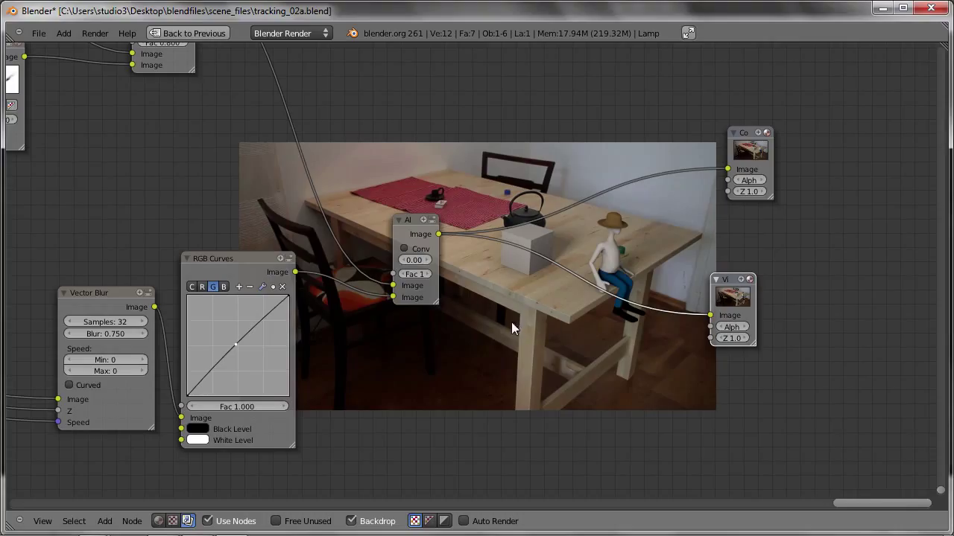
# Step: Insert an RGB Curves node between Alpha Over and Viewer, bowing its curve upward to brighten
pyautogui.hotkey('shift', 'a')
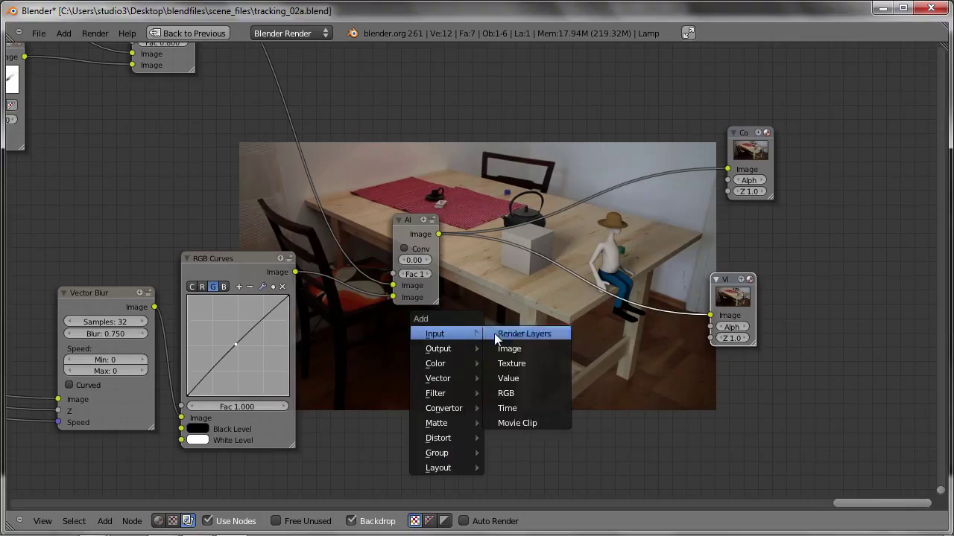
pyautogui.click(527, 214)
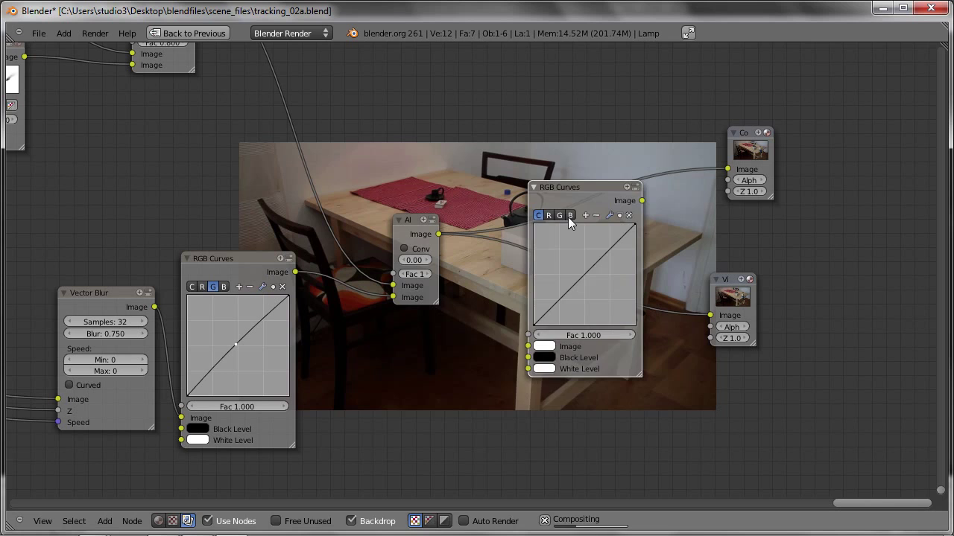
pyautogui.click(583, 261)
pyautogui.moveTo(582, 261); pyautogui.dragTo(568, 241)
pyautogui.moveTo(581, 319); pyautogui.dragTo(569, 312)
pyautogui.click(569, 312)
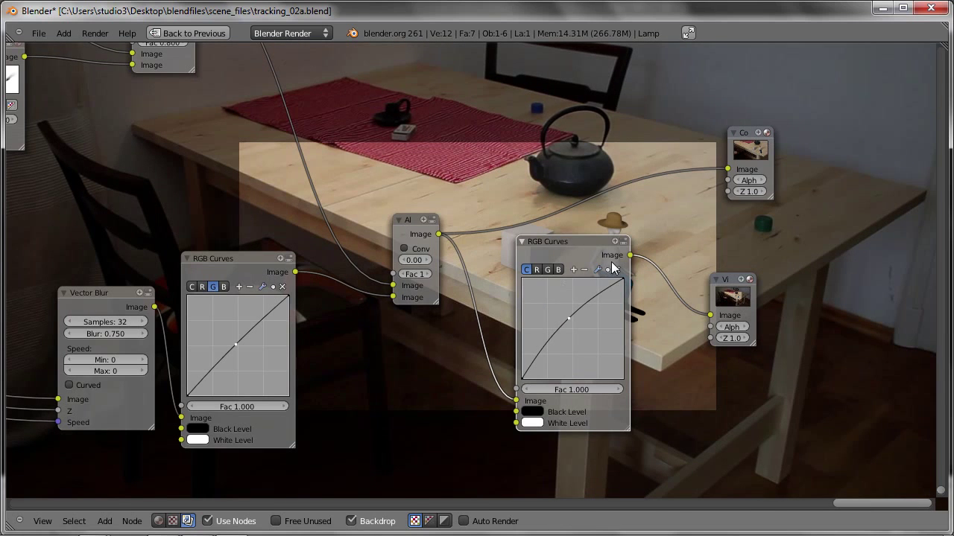
pyautogui.hotkey('ctrl', 'Up')
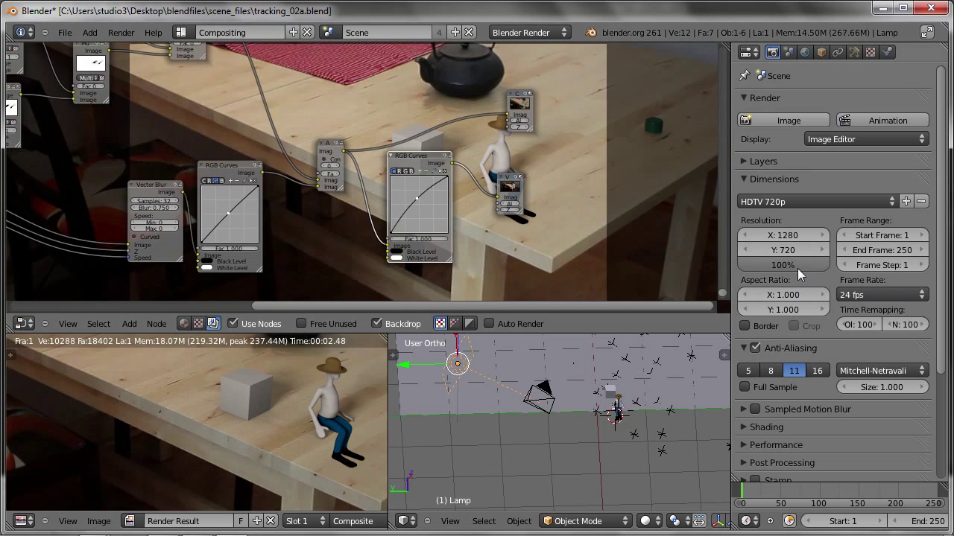
# Step: Link the new RGB Curves Image output into the Composite node's Image input
pyautogui.hotkey('ctrl', 'Up')
pyautogui.hotkey('ctrl', 'Up')
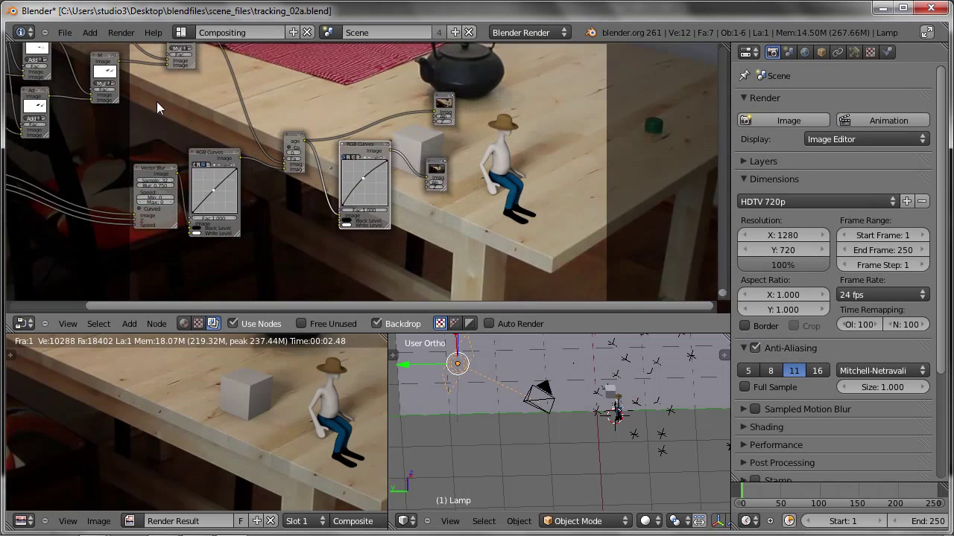
pyautogui.scroll(2, 237, 111)
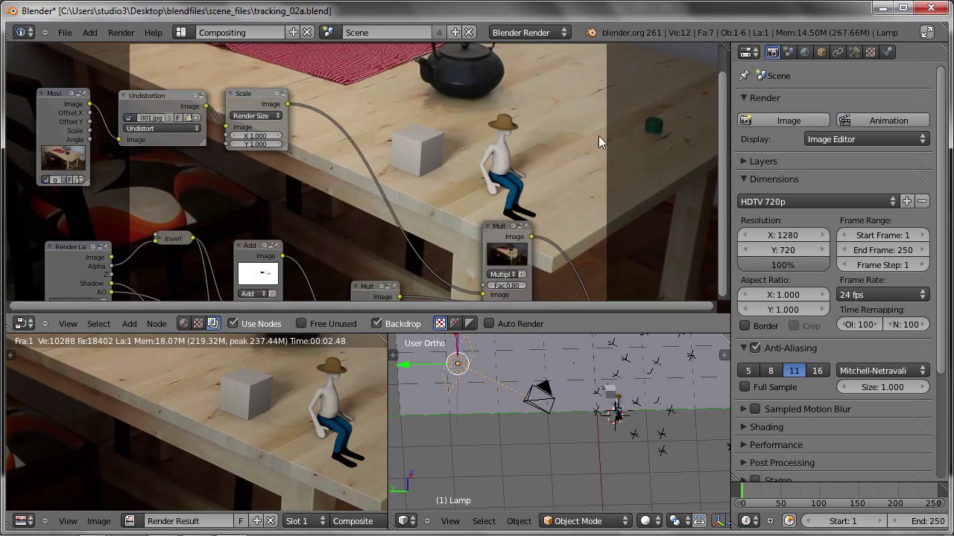
pyautogui.hotkey('ctrl', 'Up')
pyautogui.moveTo(640, 218)
pyautogui.mouseDown(button='middle')
pyautogui.moveTo(619, 238)
pyautogui.moveTo(537, 201)
pyautogui.moveTo(456, 230)
pyautogui.mouseUp(button='middle')
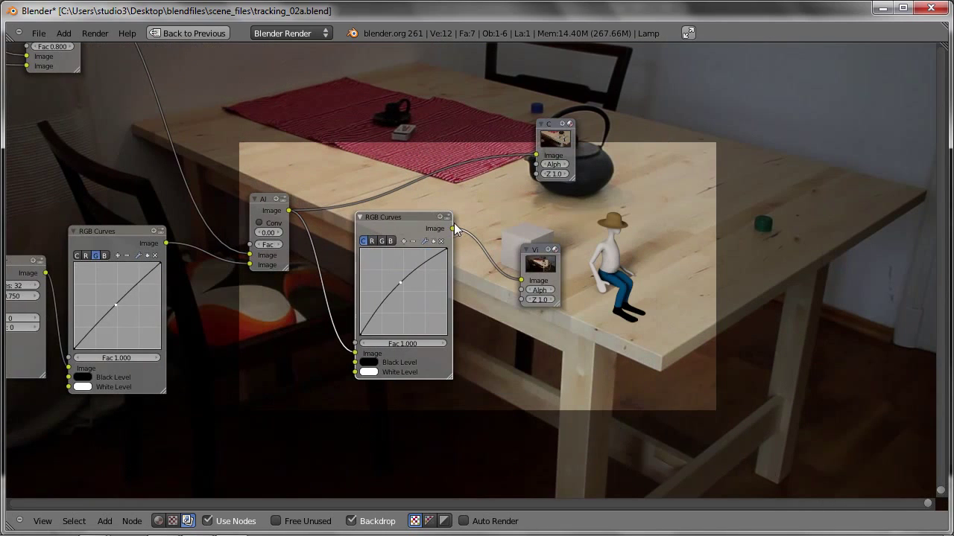
pyautogui.moveTo(453, 228); pyautogui.dragTo(537, 155)
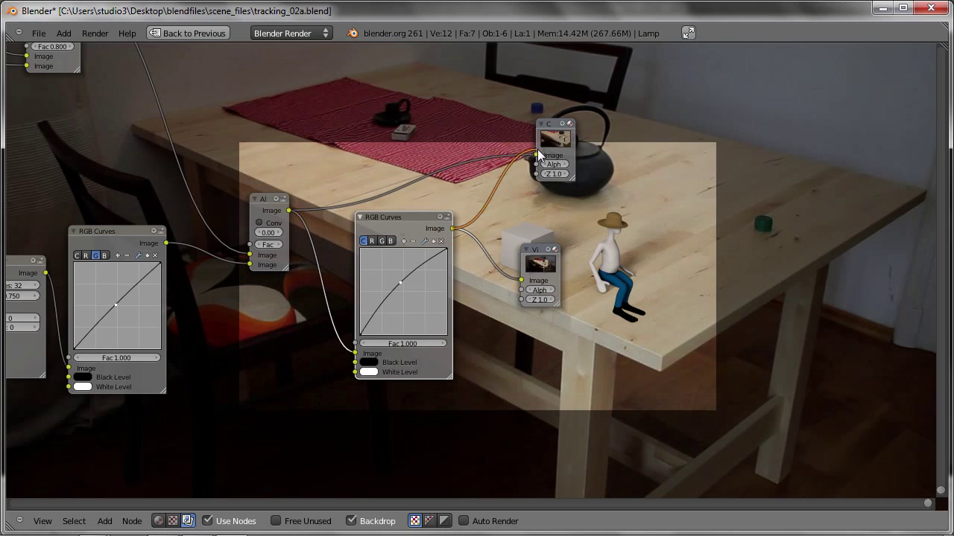
# Step: Add and adjust curve points to shape the RGB Curves into a gentle S for contrast
pyautogui.scroll(2, 399, 294)
pyautogui.moveTo(400, 293); pyautogui.dragTo(436, 266)
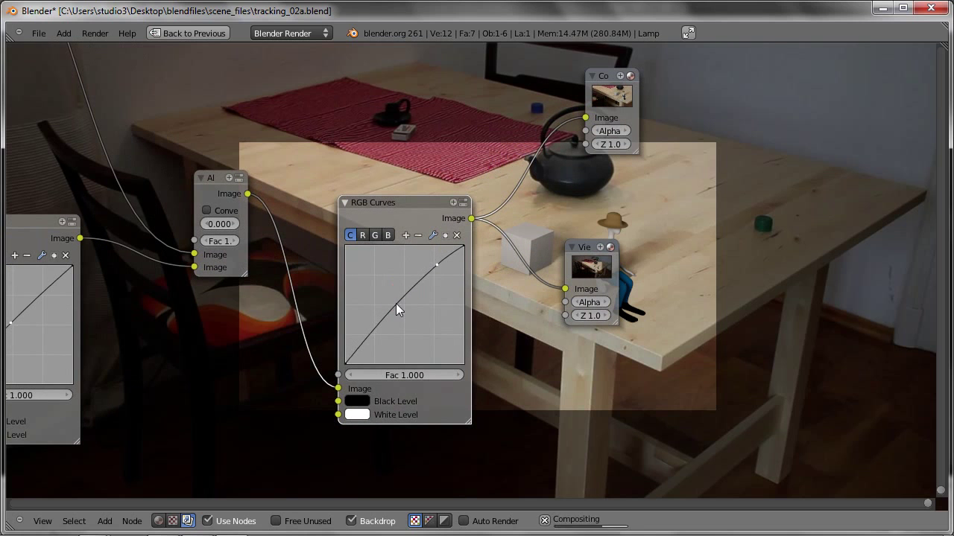
pyautogui.click(372, 336)
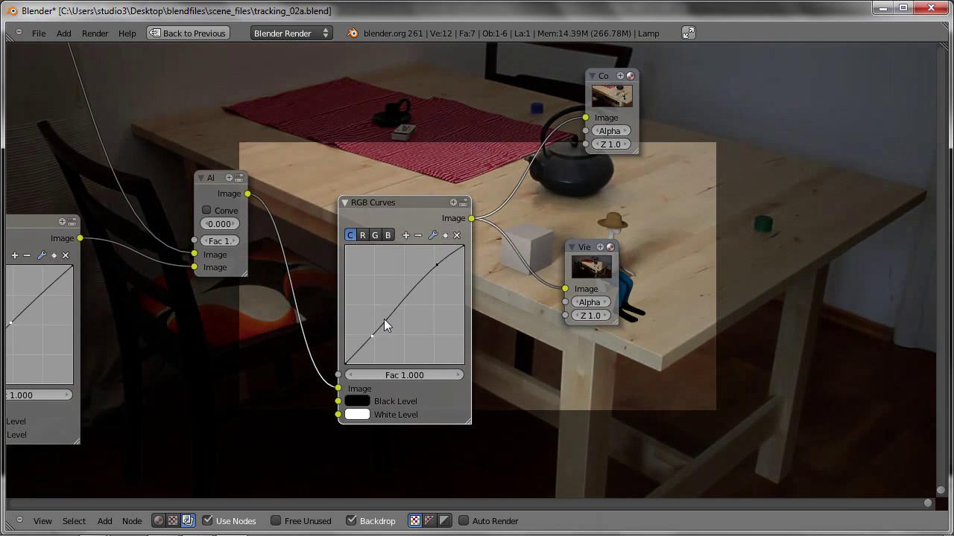
pyautogui.moveTo(434, 267); pyautogui.dragTo(430, 263)
pyautogui.moveTo(372, 337); pyautogui.dragTo(372, 333)
# Step: Render a still of the S-curve-graded composite, then restore the multi-panel layout
pyautogui.press('F12')
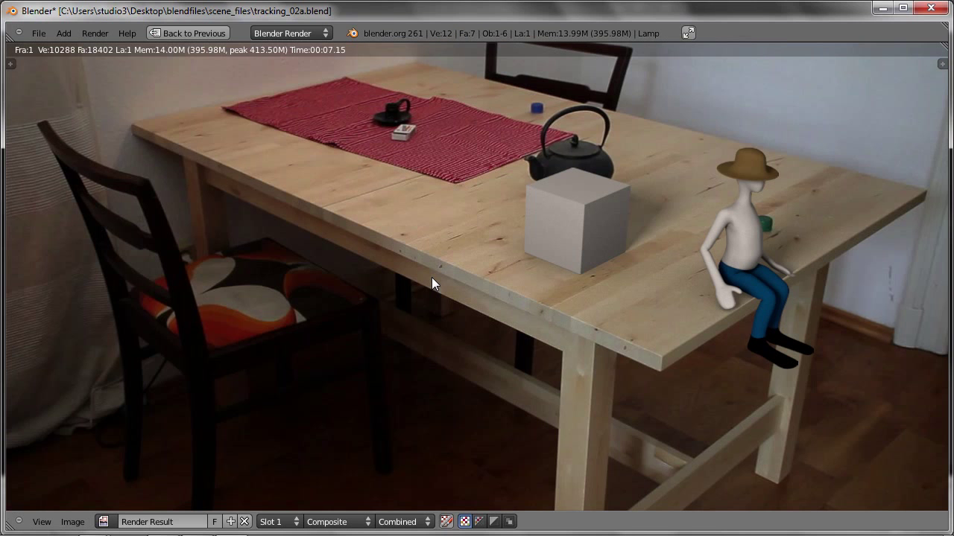
pyautogui.press('Escape')
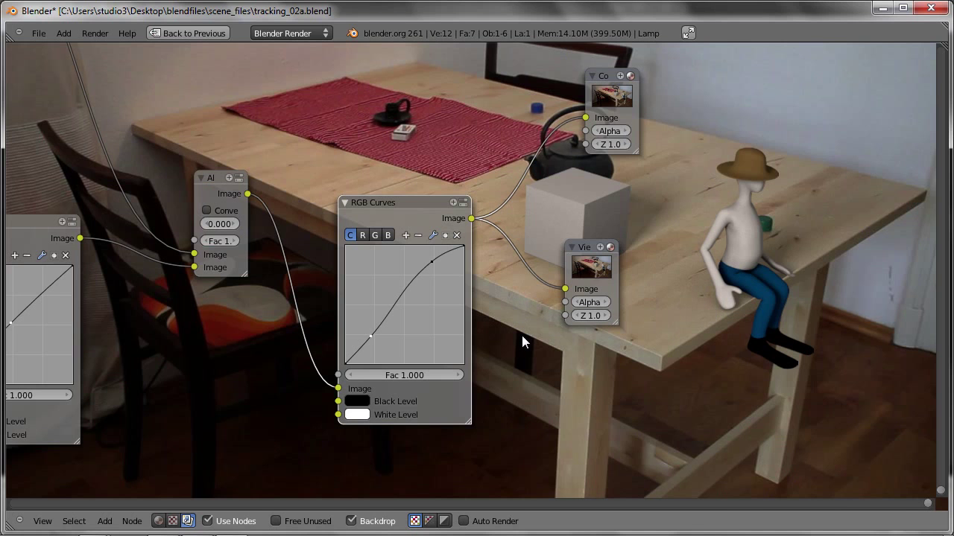
pyautogui.hotkey('ctrl', 'Up')
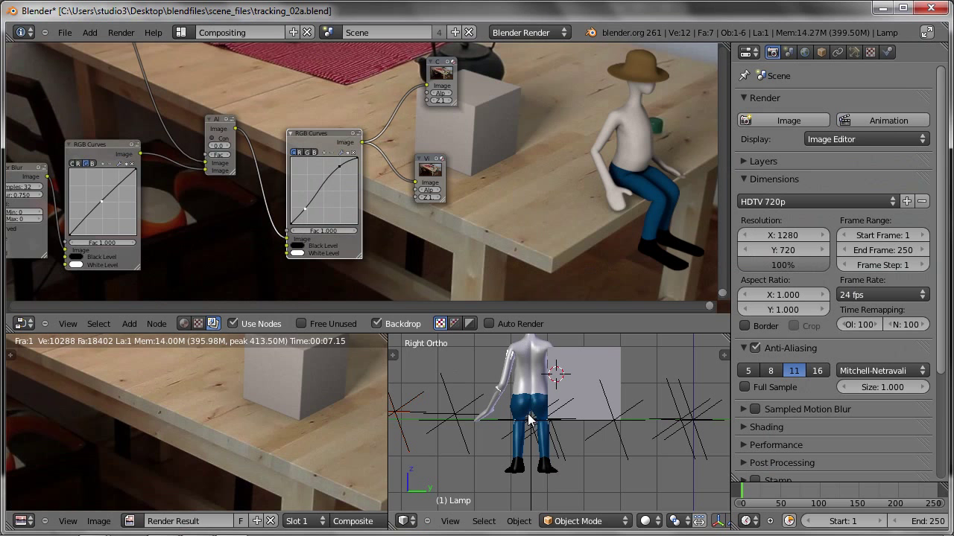
# Step: In front view, put the character's armature into Pose Mode and select the body bone koerper
pyautogui.press('KP_1')
pyautogui.scroll(-3, 632, 417)
pyautogui.scroll(3, 595, 441)
pyautogui.rightClick(600, 447)
pyautogui.hotkey('ctrl', 'Tab')
pyautogui.rightClick(600, 456)
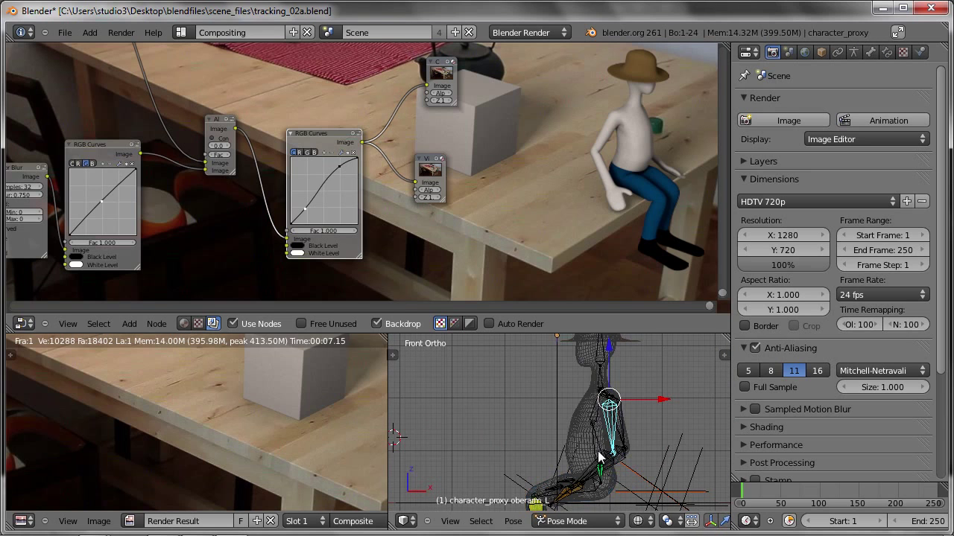
pyautogui.rightClick(600, 456)
pyautogui.keyDown('shift'); pyautogui.moveTo(600, 456); pyautogui.dragTo(556, 428, button='middle'); pyautogui.keyUp('shift')
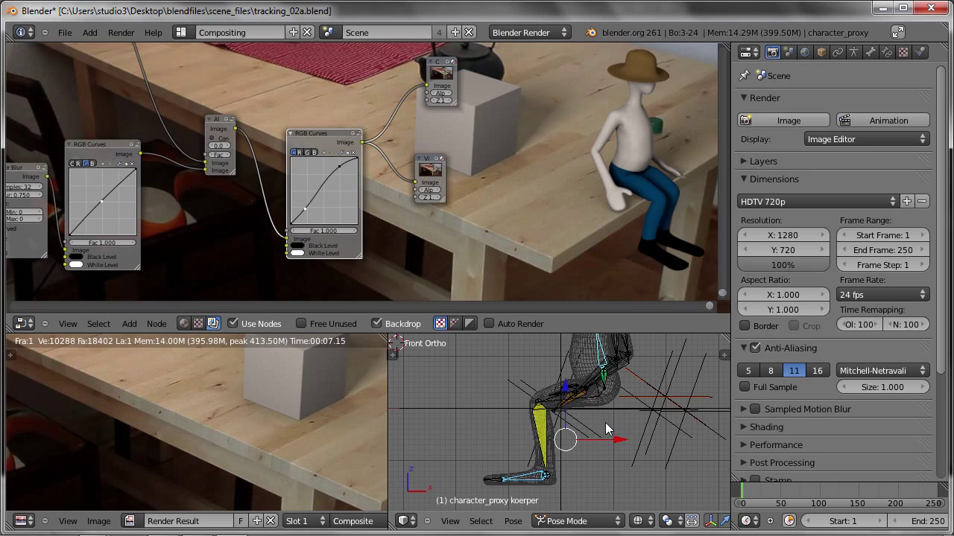
pyautogui.keyDown('shift'); pyautogui.moveTo(607, 406); pyautogui.dragTo(594, 444, button='middle'); pyautogui.keyUp('shift')
pyautogui.scroll(2, 595, 443)
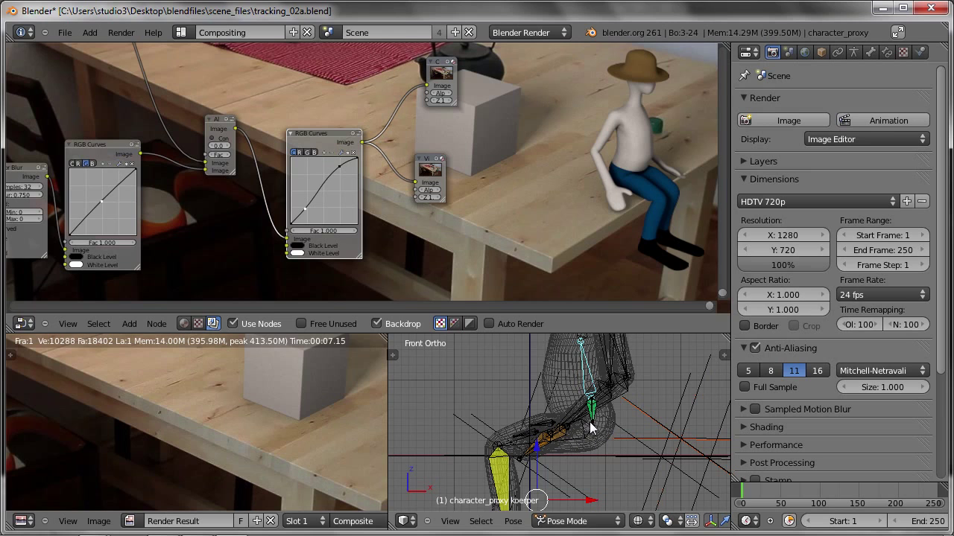
# Step: Reposition the body, foot and upper-leg bones to straighten the character's legs
pyautogui.press('g')
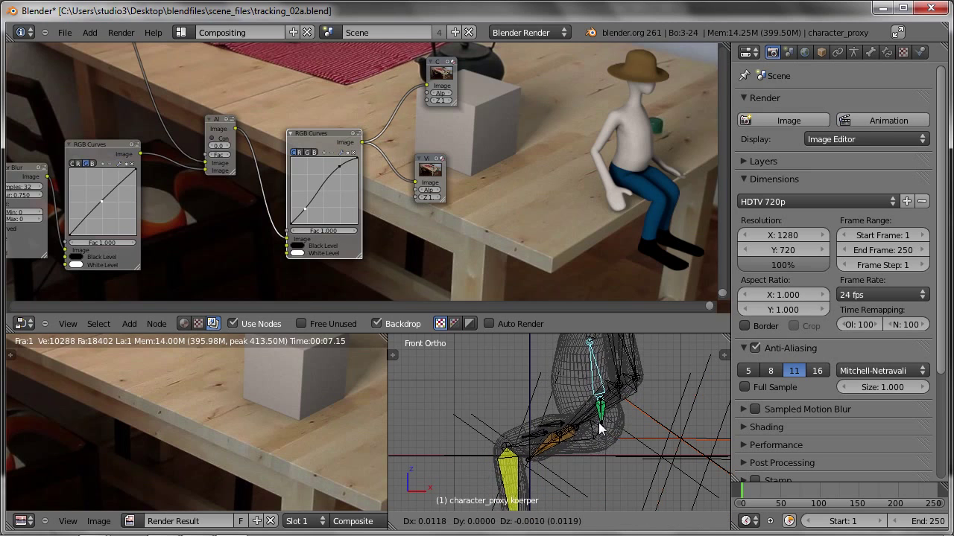
pyautogui.click(599, 421)
pyautogui.keyDown('shift'); pyautogui.moveTo(600, 422); pyautogui.dragTo(600, 404, button='middle'); pyautogui.keyUp('shift')
pyautogui.rightClick(526, 495)
pyautogui.press('g')
pyautogui.click(557, 477)
pyautogui.keyDown('shift'); pyautogui.scroll(4, 628, 409); pyautogui.keyUp('shift')
pyautogui.rightClick(611, 388)
pyautogui.press('g')
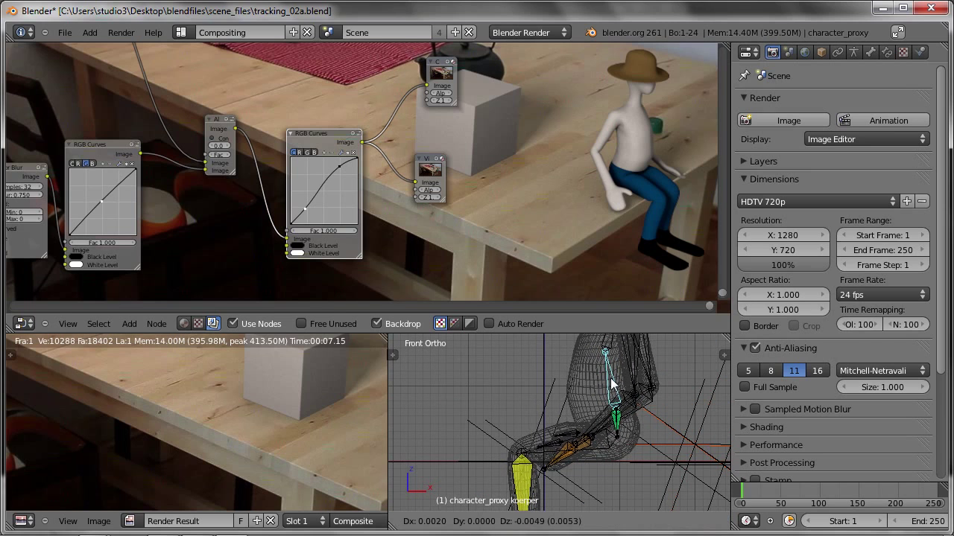
pyautogui.click(610, 378)
# Step: Return to front view, re-render the composite, and maximize the compositing node editor
pyautogui.scroll(-2, 576, 446)
pyautogui.moveTo(579, 448); pyautogui.dragTo(700, 477, button='middle')
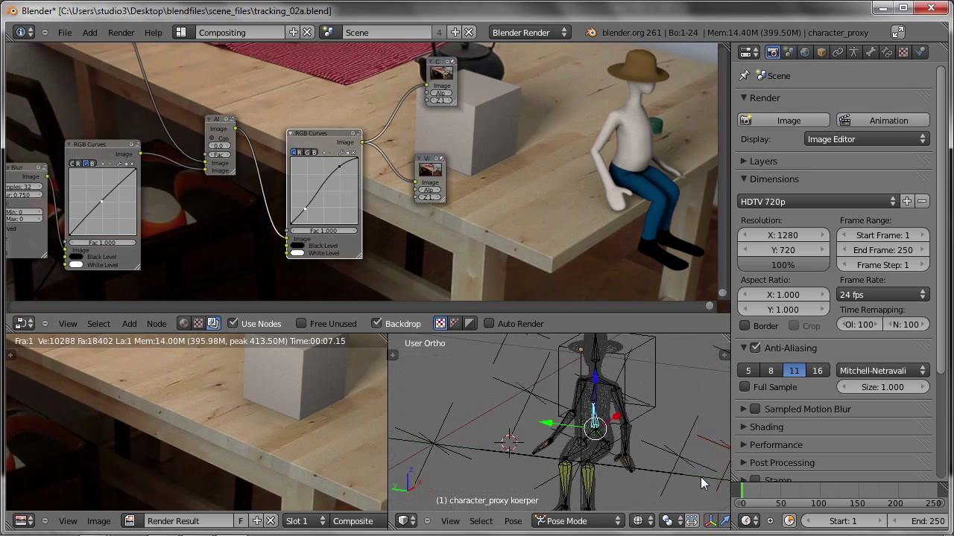
pyautogui.press('KP_1')
pyautogui.scroll(2, 498, 458)
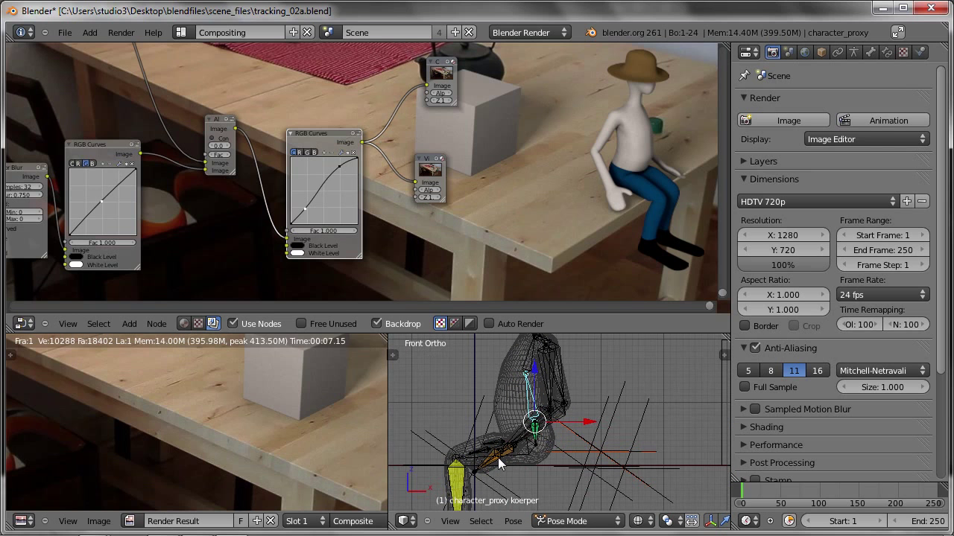
pyautogui.press('F12')
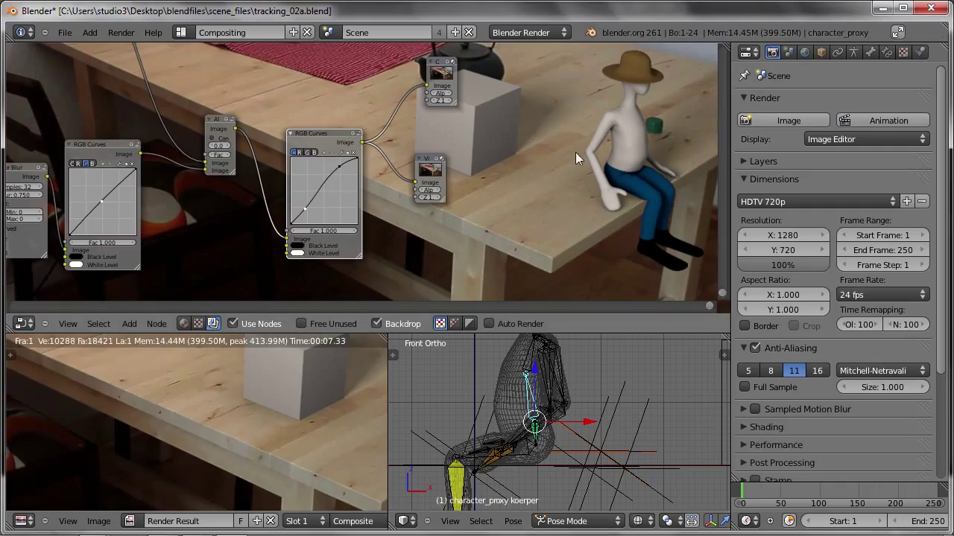
pyautogui.hotkey('ctrl', 'Up')
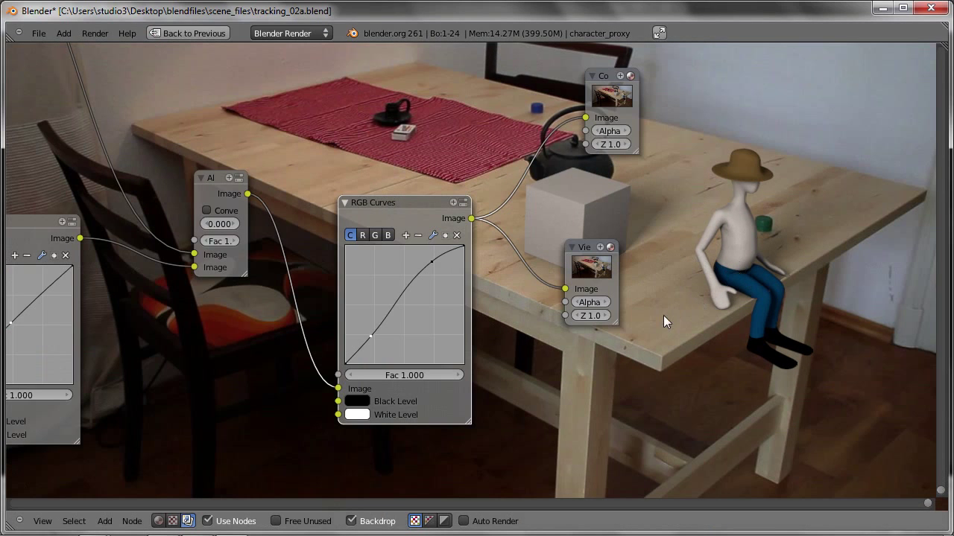
# Step: Pan the node tree and zoom the backdrop to inspect the graded composite close up
pyautogui.moveTo(663, 315); pyautogui.dragTo(616, 352, button='middle')
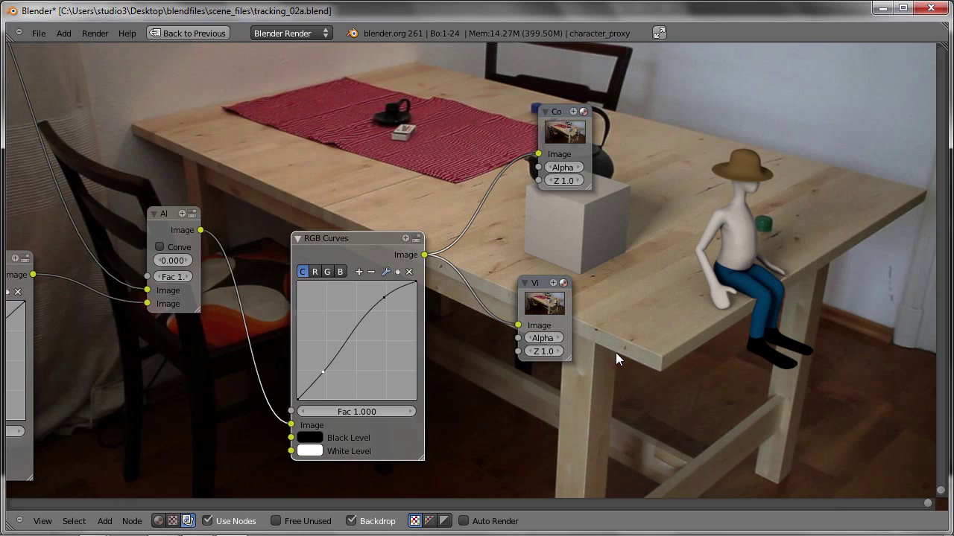
pyautogui.press('Home')
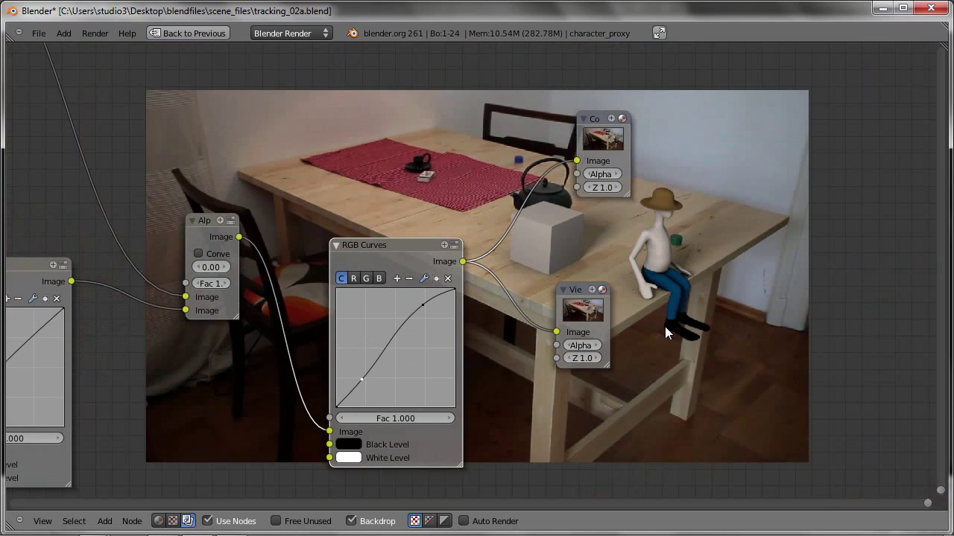
pyautogui.press('v')
pyautogui.press('v')
pyautogui.press('v')
pyautogui.press('v')
pyautogui.press('v')
pyautogui.press('v')
pyautogui.press('v')
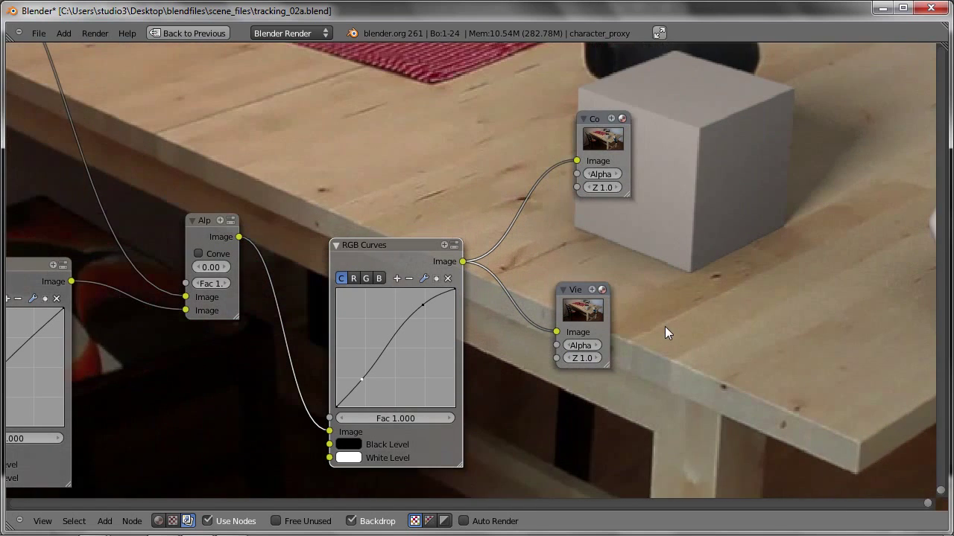
pyautogui.press('v')
pyautogui.press('v')
pyautogui.press('v')
pyautogui.press('v')
pyautogui.press('v')
pyautogui.press('v')
pyautogui.press('n')
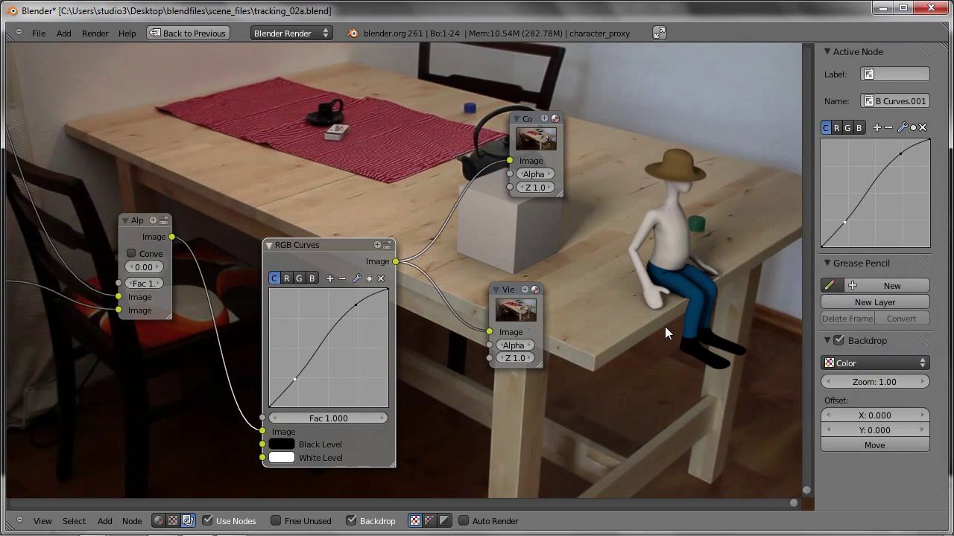
pyautogui.moveTo(874, 378)
pyautogui.mouseDown()
pyautogui.moveTo(857, 385)
pyautogui.moveTo(871, 381)
pyautogui.mouseUp()
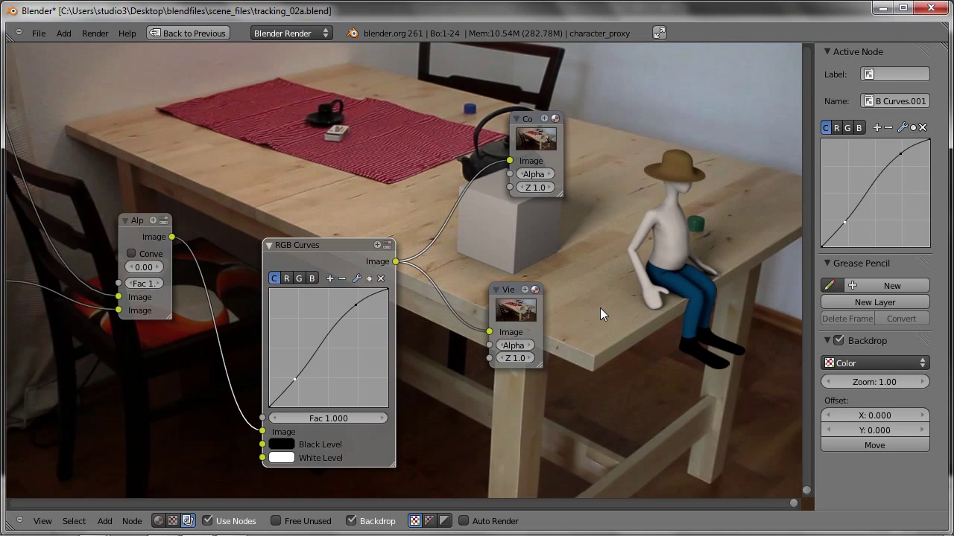
# Step: Restore the full layout and switch to the Video Editing screen
pyautogui.hotkey('ctrl', 'Up')
pyautogui.click(186, 34)
pyautogui.click(231, 142)
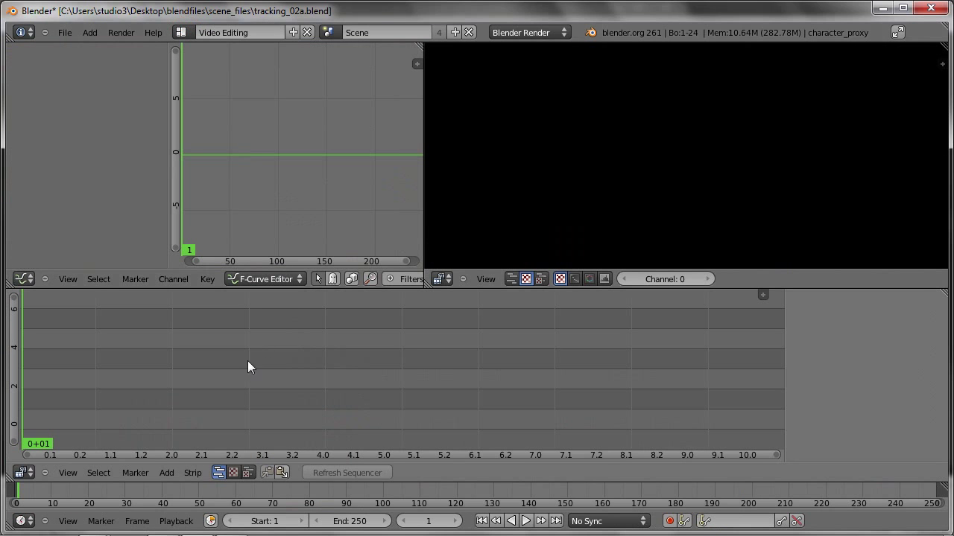
# Step: Add all PNG frames from the trackrender folder as a 227-frame image strip at frame 1
pyautogui.hotkey('shift', 'a')
pyautogui.click(197, 412)
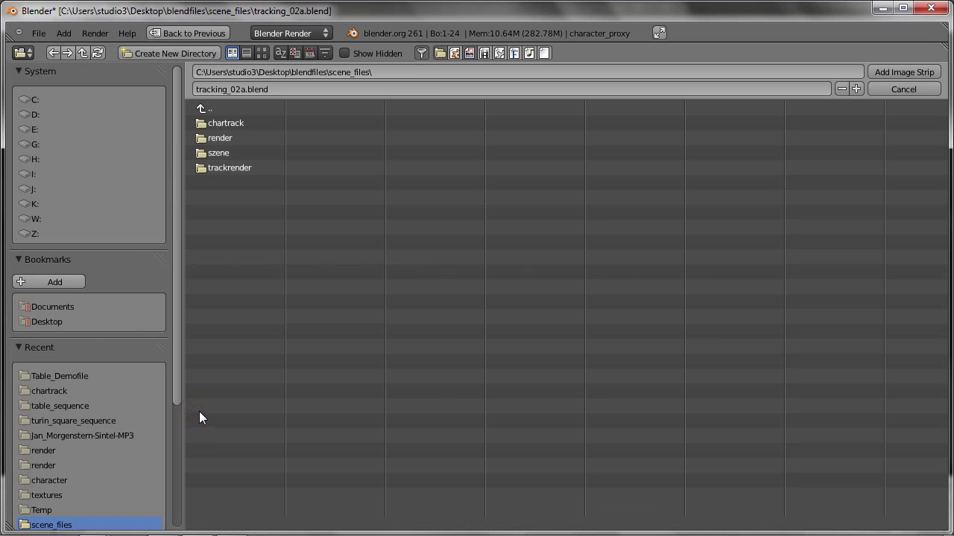
pyautogui.click(230, 170)
pyautogui.press('a')
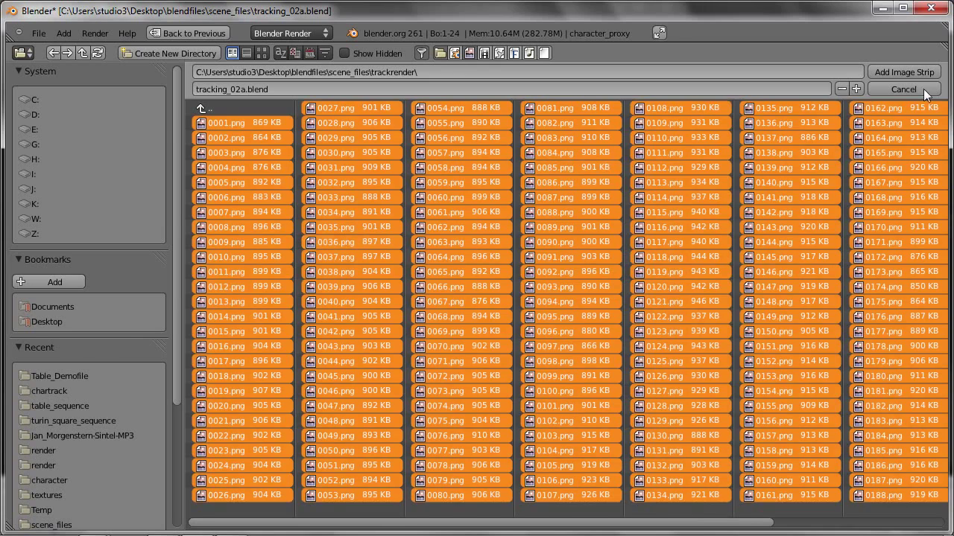
pyautogui.click(913, 72)
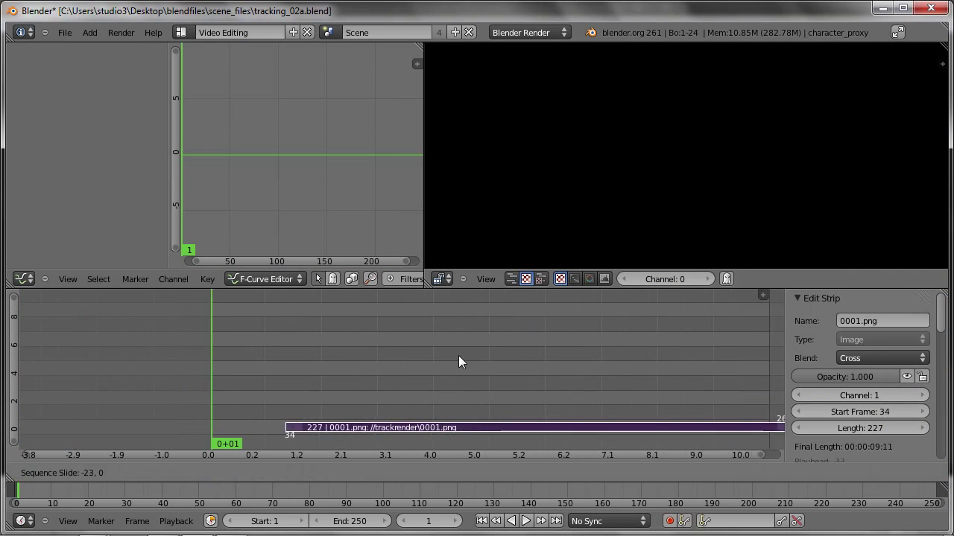
pyautogui.click(386, 345)
# Step: Play back the rendered image sequence in a full-window preview, then restore the layout
pyautogui.hotkey('ctrl', 'Up')
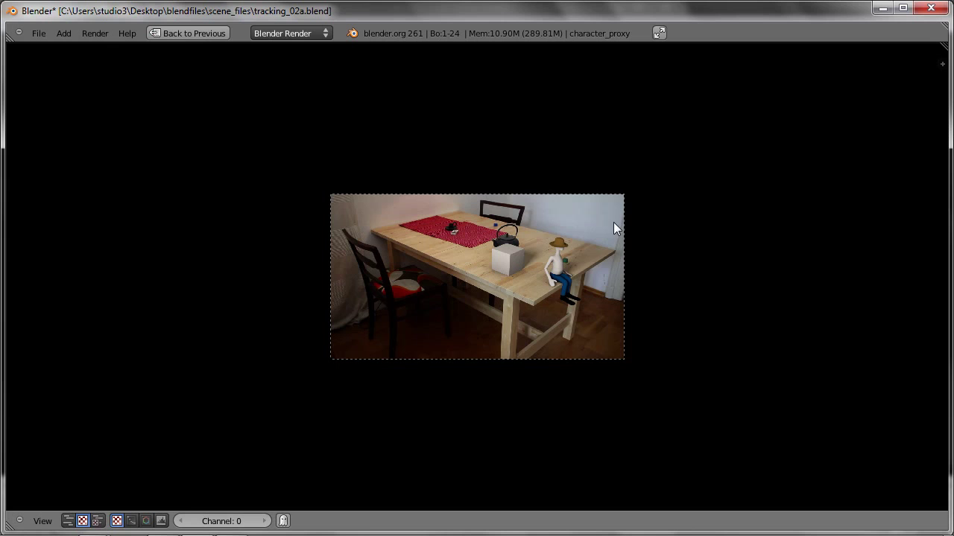
pyautogui.scroll(5, 566, 265)
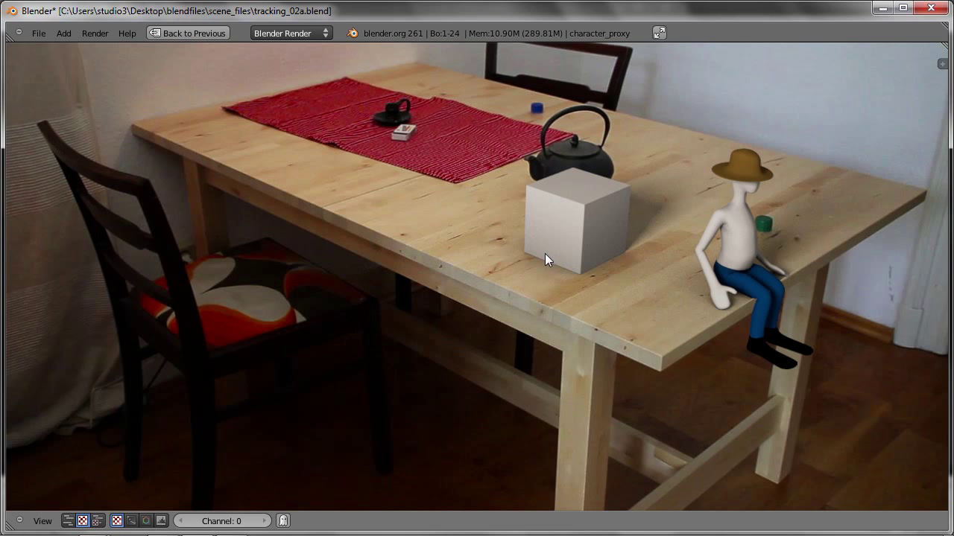
pyautogui.hotkey('alt', 'a')
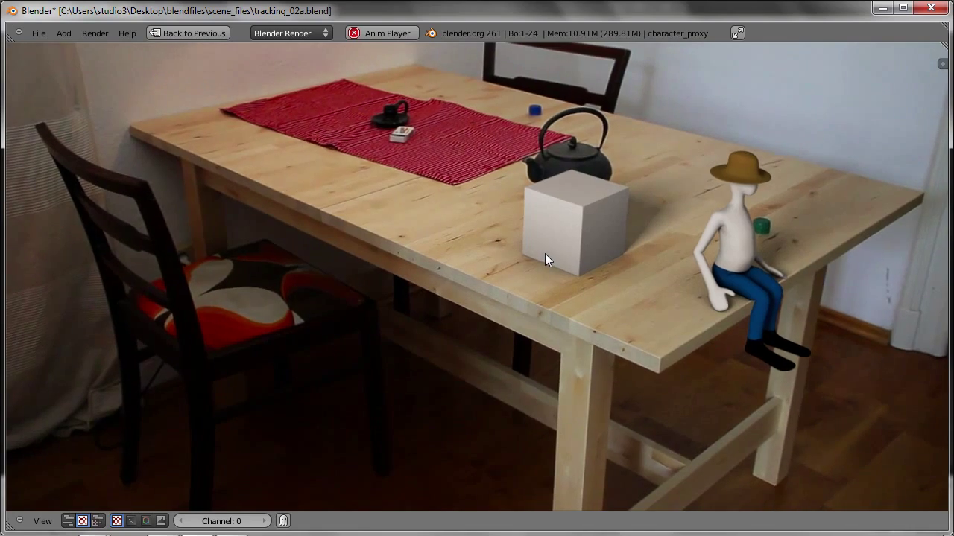
pyautogui.press('Escape')
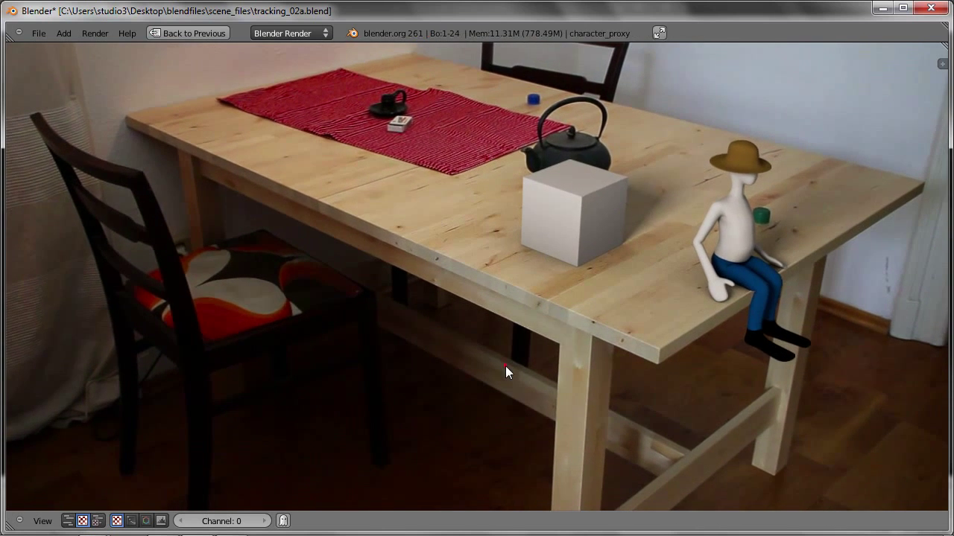
pyautogui.hotkey('ctrl', 'Up')
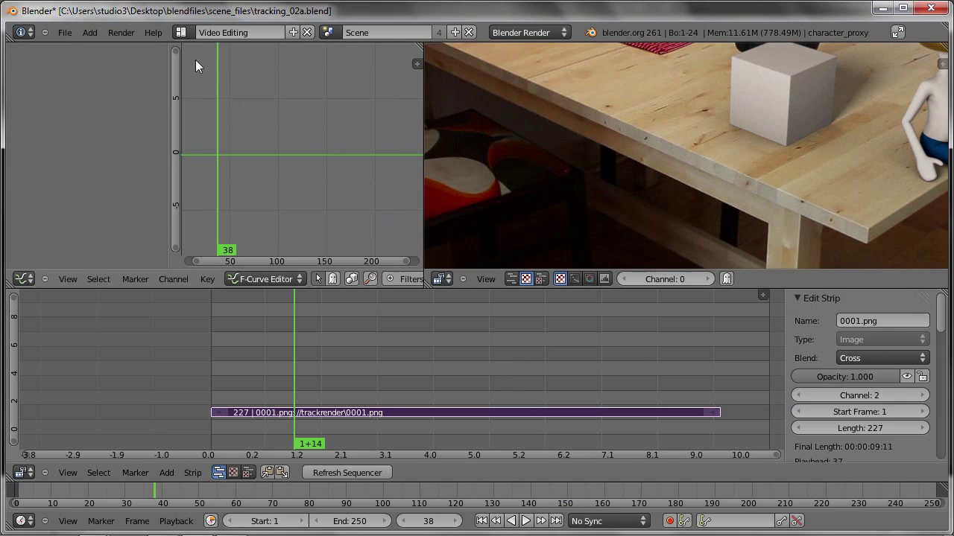
# Step: Switch the screen layout back to Default
pyautogui.click(181, 32)
pyautogui.click(202, 99)
pyautogui.click(181, 32)
pyautogui.click(198, 84)
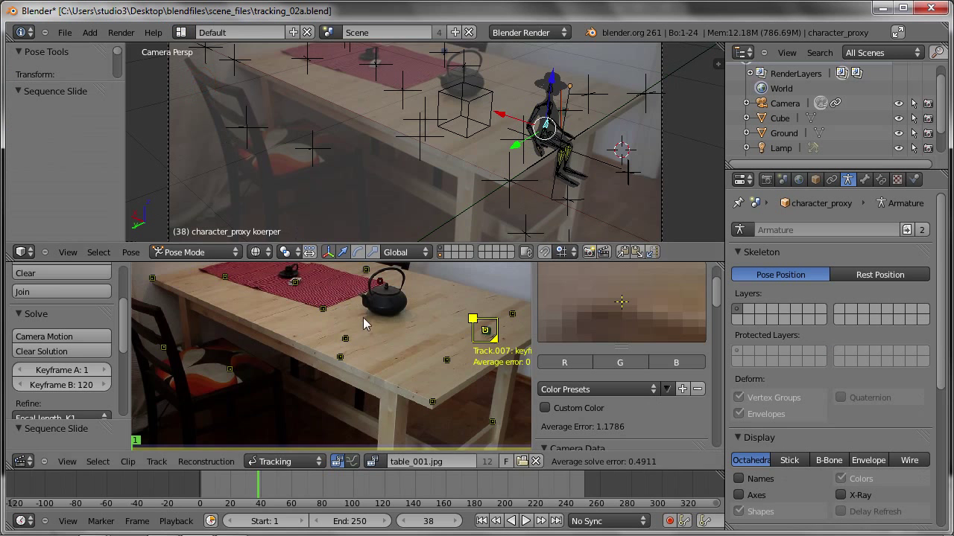
# Step: Maximize the Movie Clip Editor and play the tracked table clip, stopping at frame 38
pyautogui.hotkey('ctrl', 'Up')
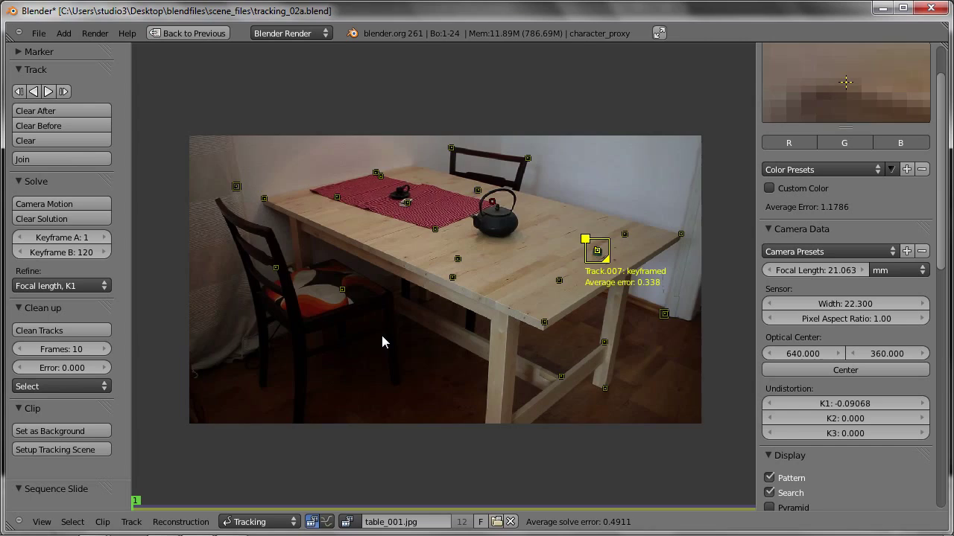
pyautogui.hotkey('alt', 'a')
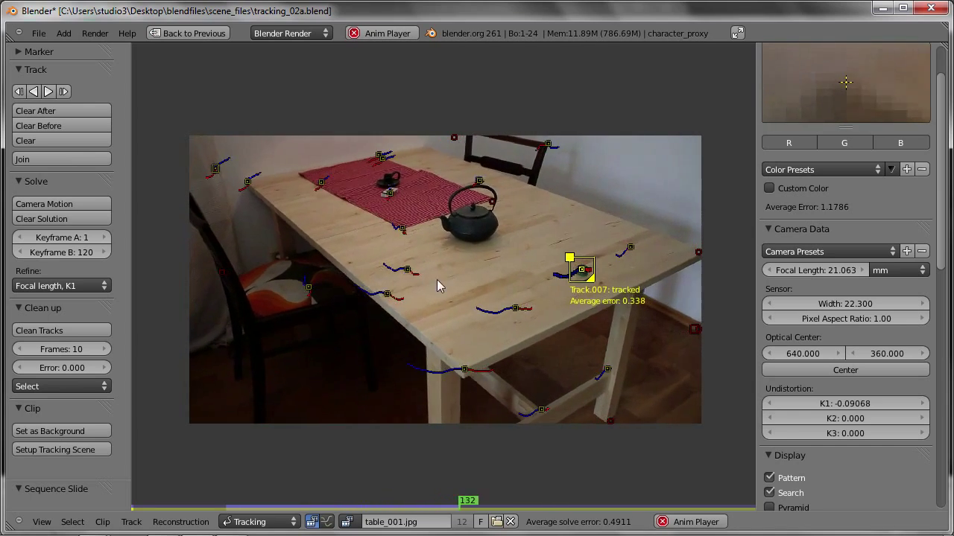
pyautogui.hotkey('alt', 'a')
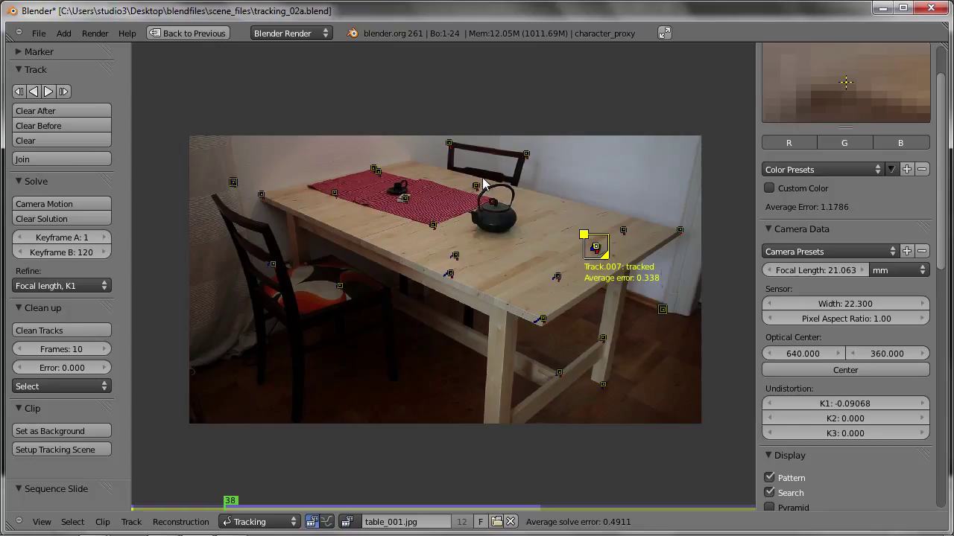
pyautogui.scroll(2, 940, 66)
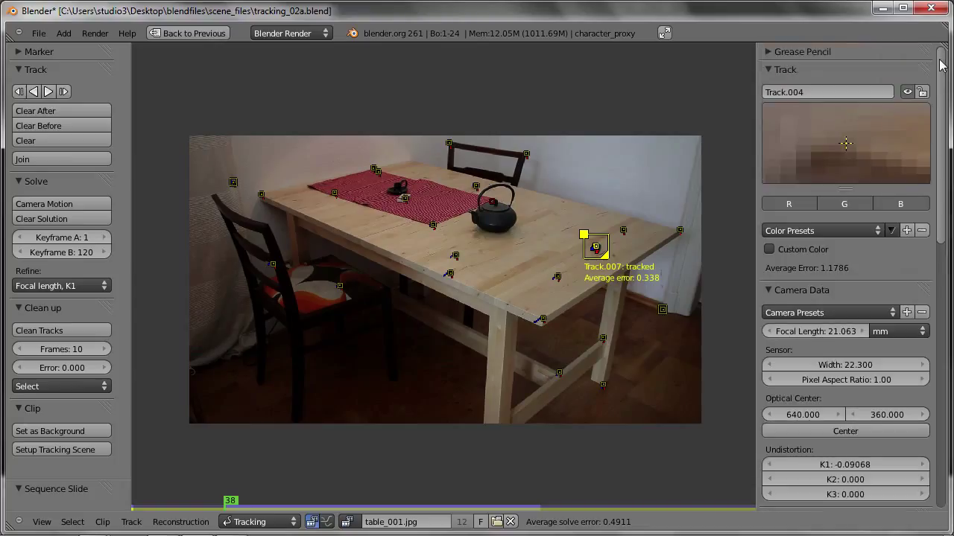